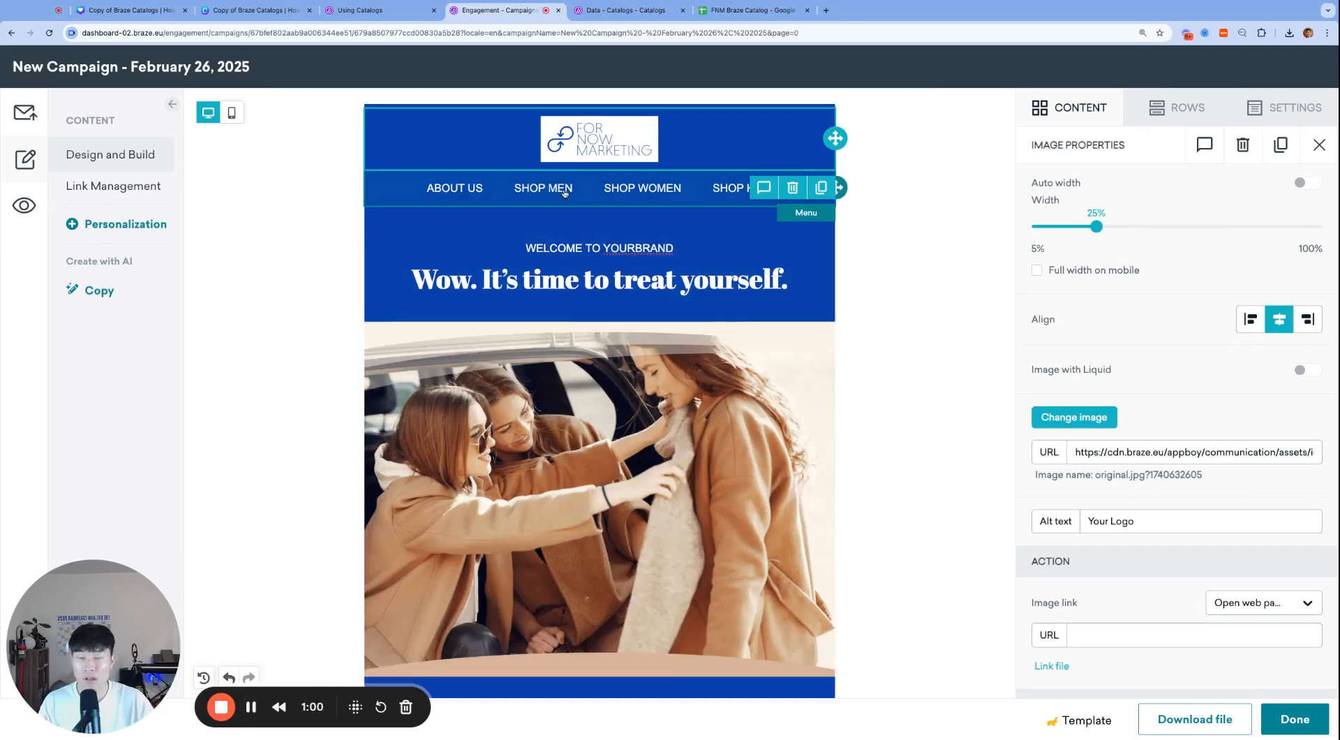
- Look at the fnm-retail-catalog in the catalog data settings and return to the email editor
click(618, 10)
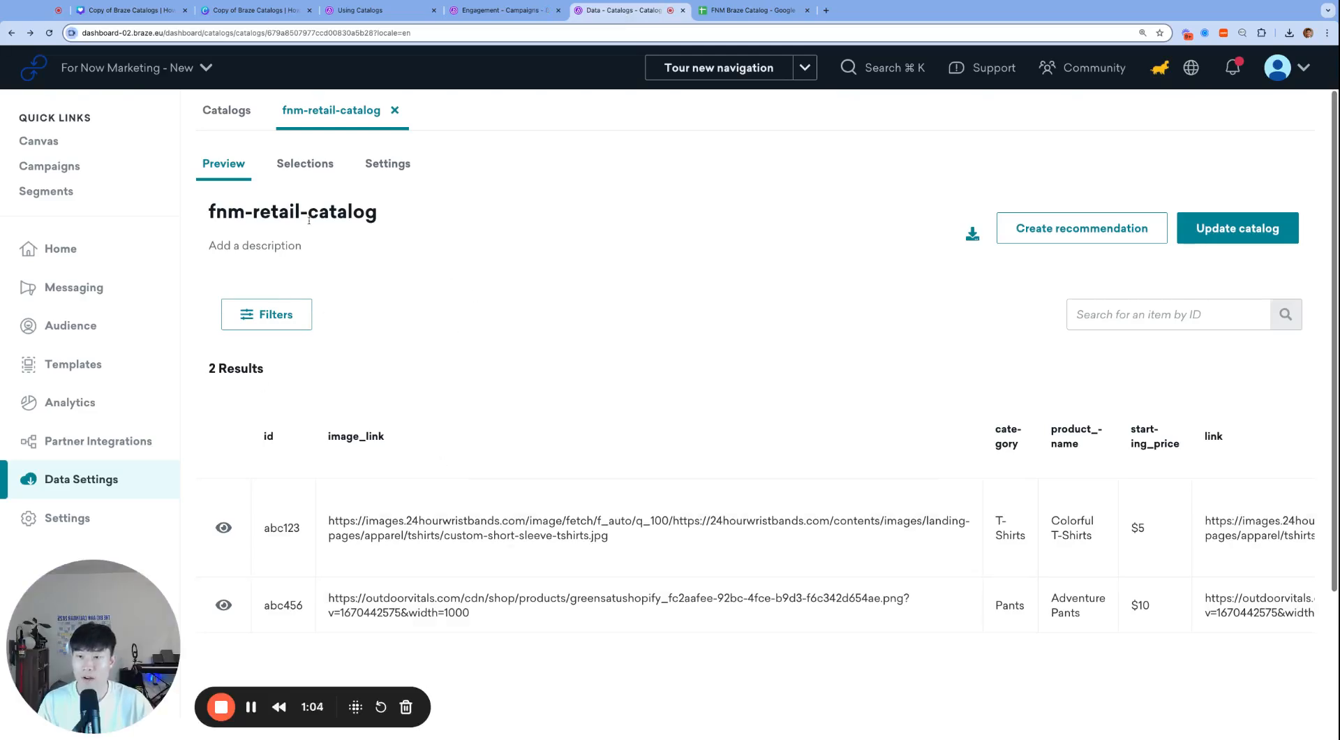
click(492, 10)
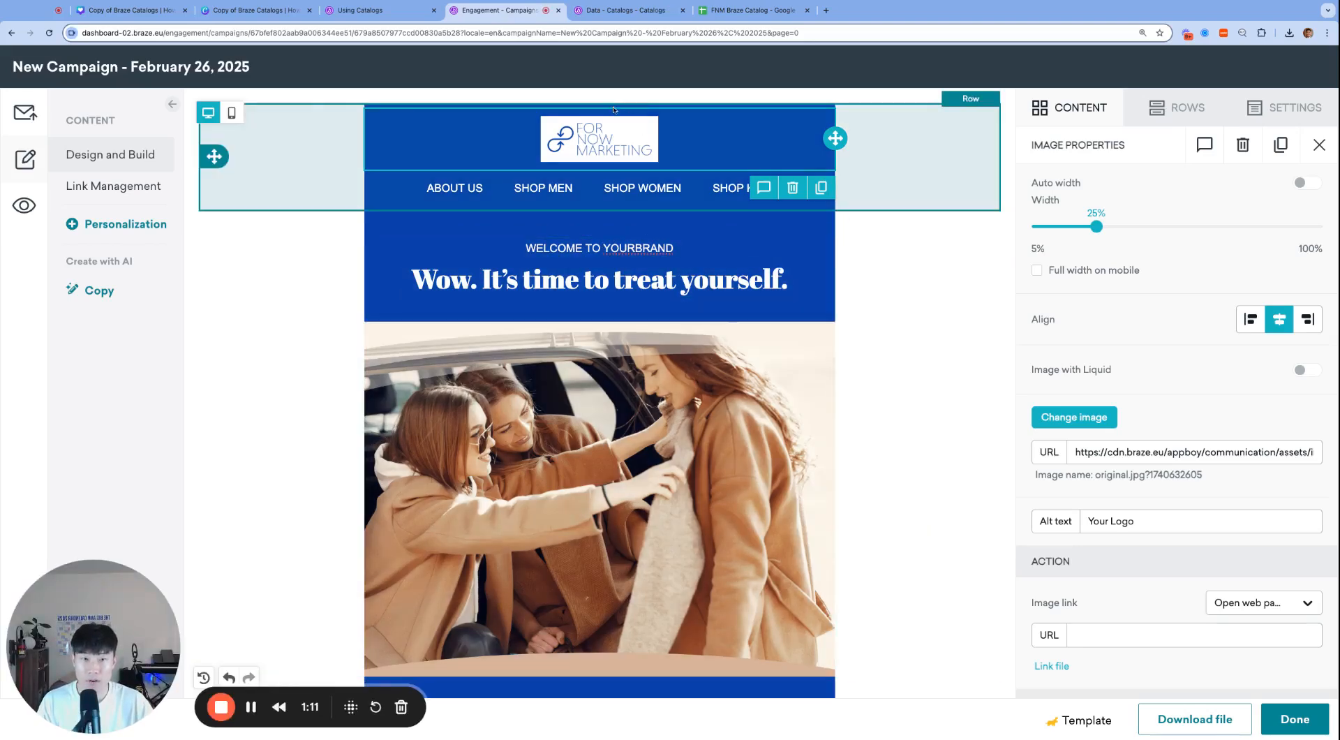
- Add a new paragraph block above the logo at the very start of the email
click(1068, 120)
drag(1180, 235, 687, 179)
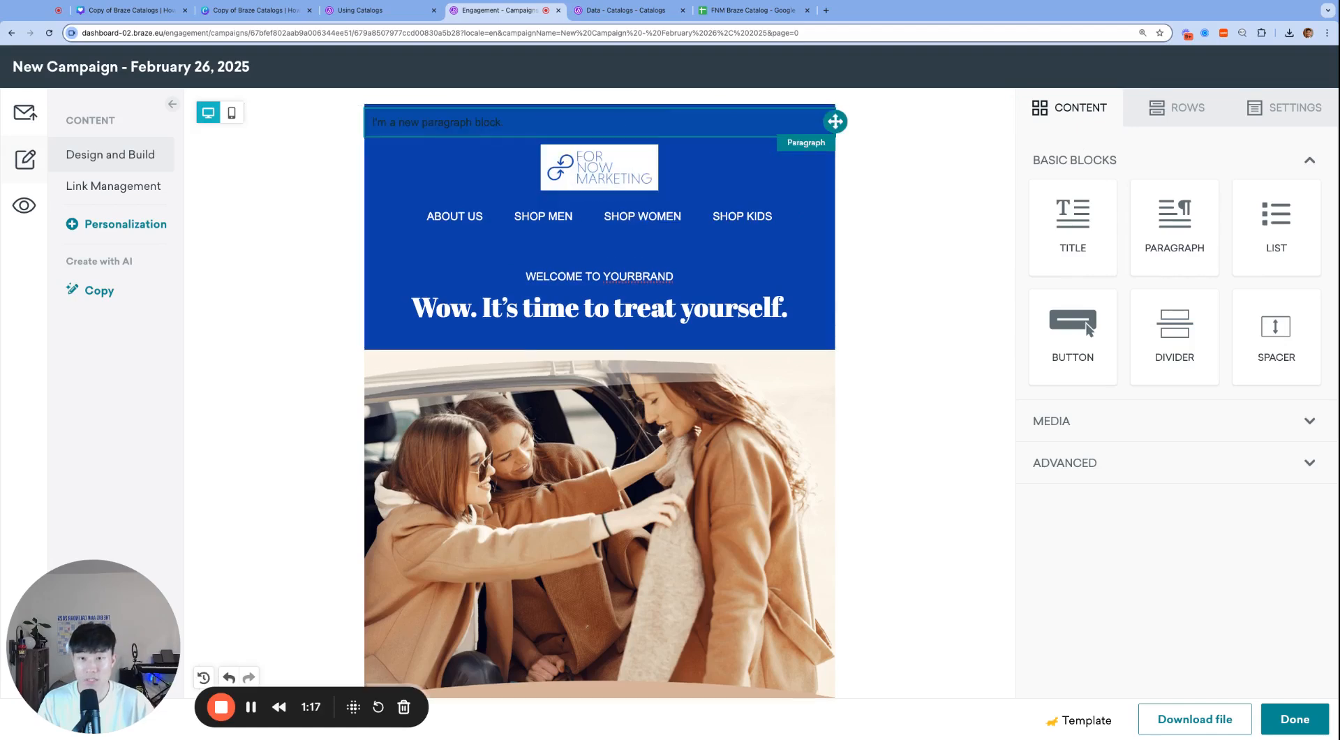
- Set the new paragraph block's padding to 0 on all sides
click(621, 122)
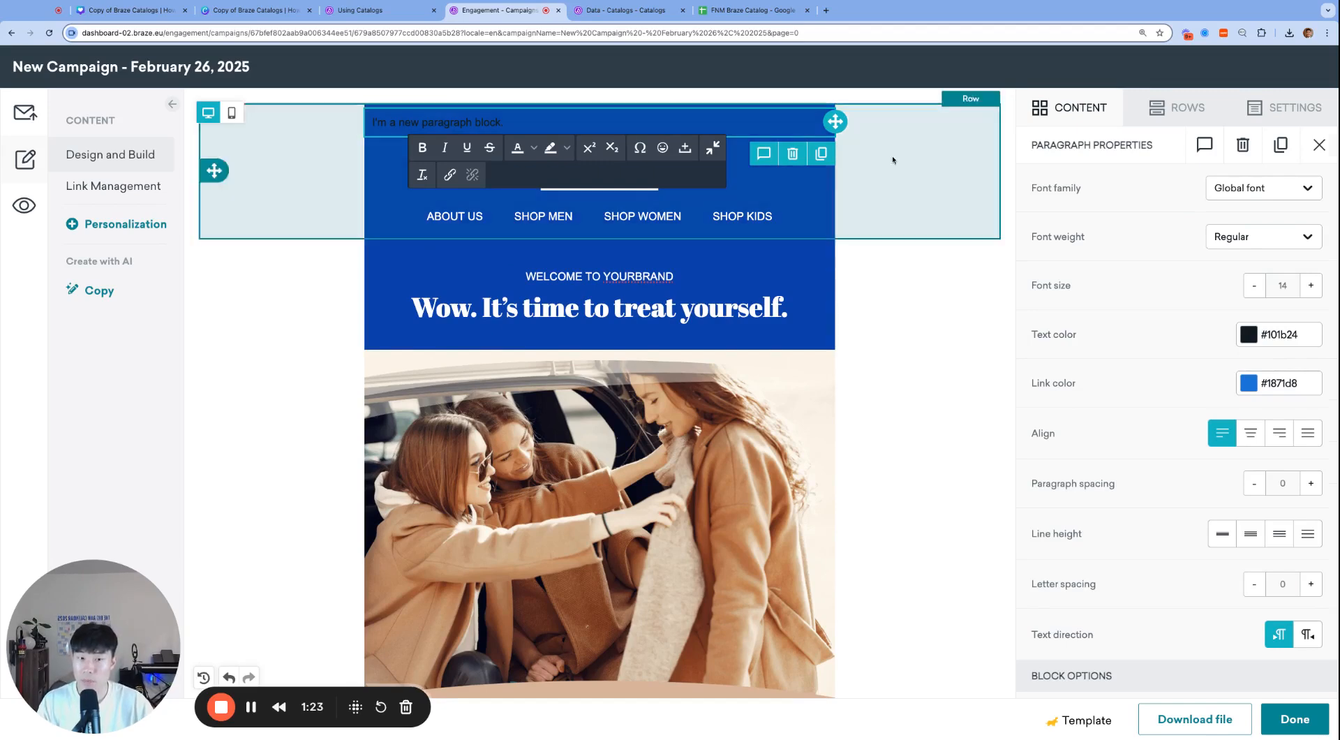
scroll(1168, 481, down, 3)
click(1045, 597)
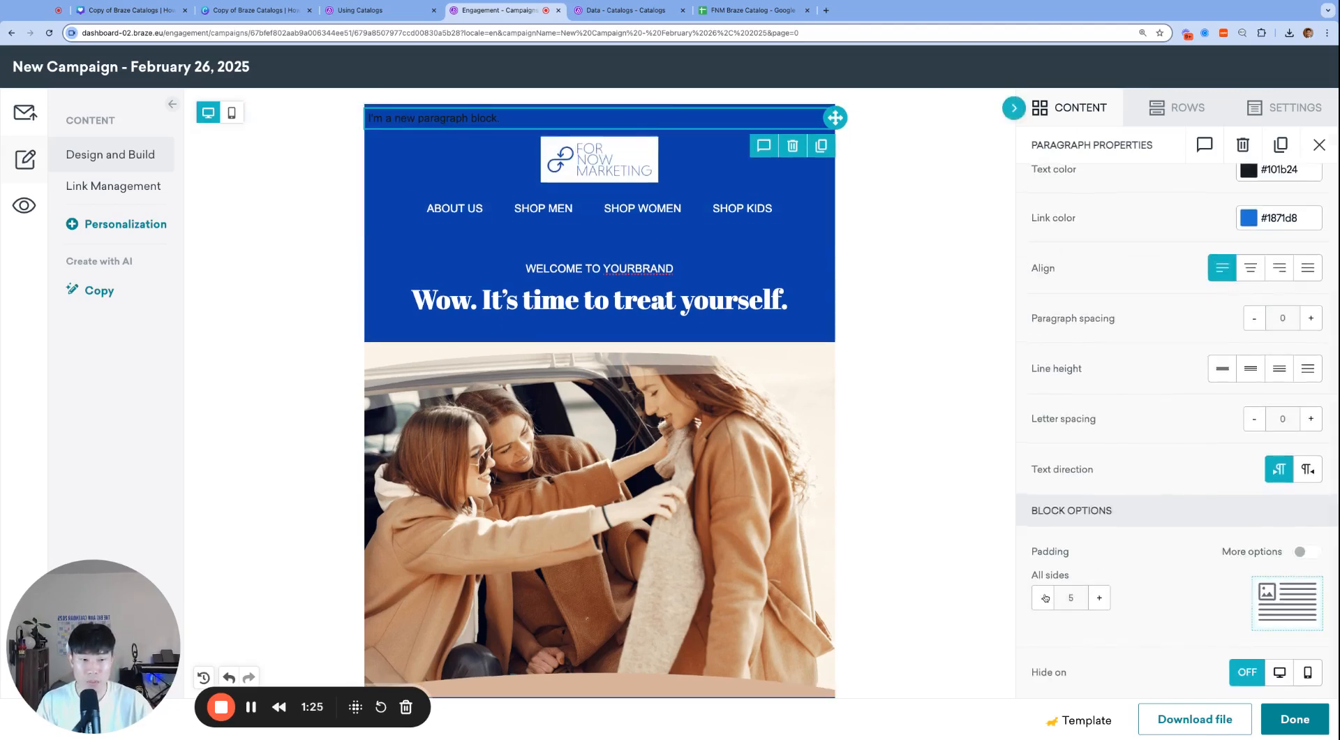
click(1045, 597)
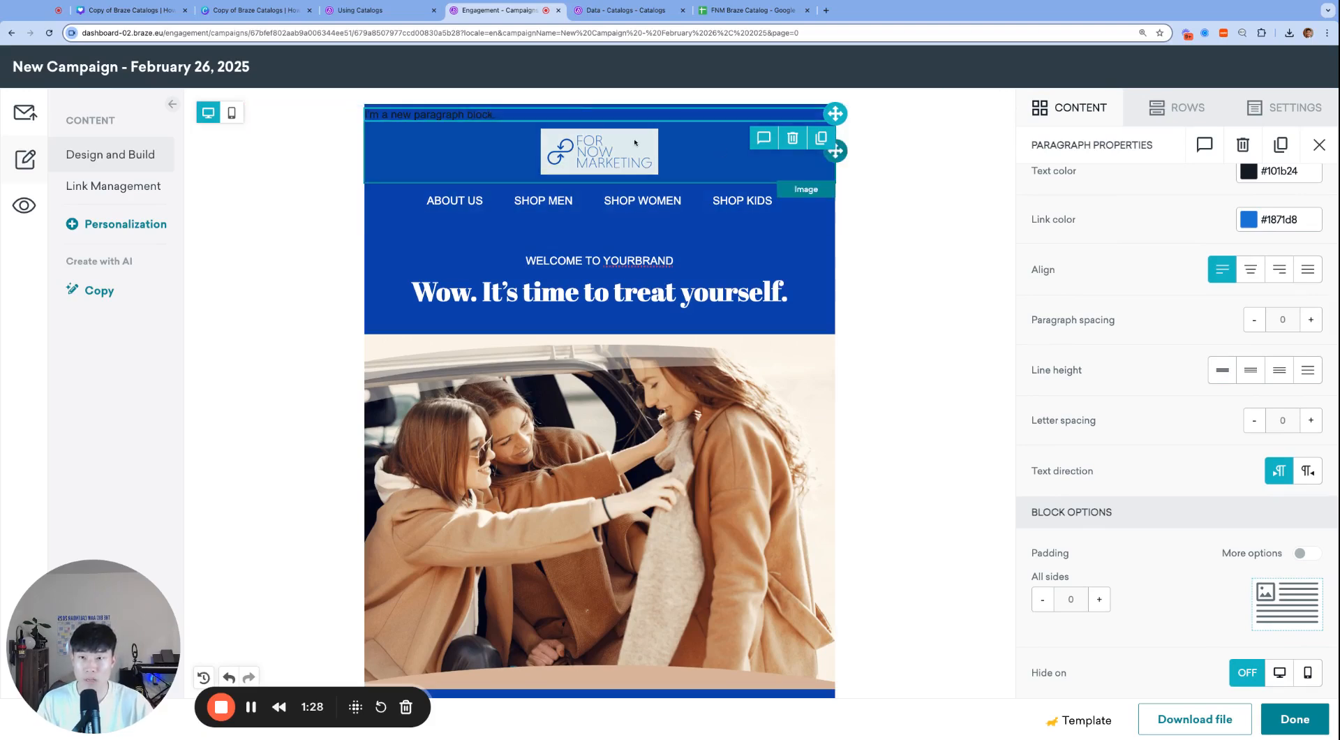
- Clear the paragraph block's placeholder for editing and set its text color to #ffffff
click(605, 116)
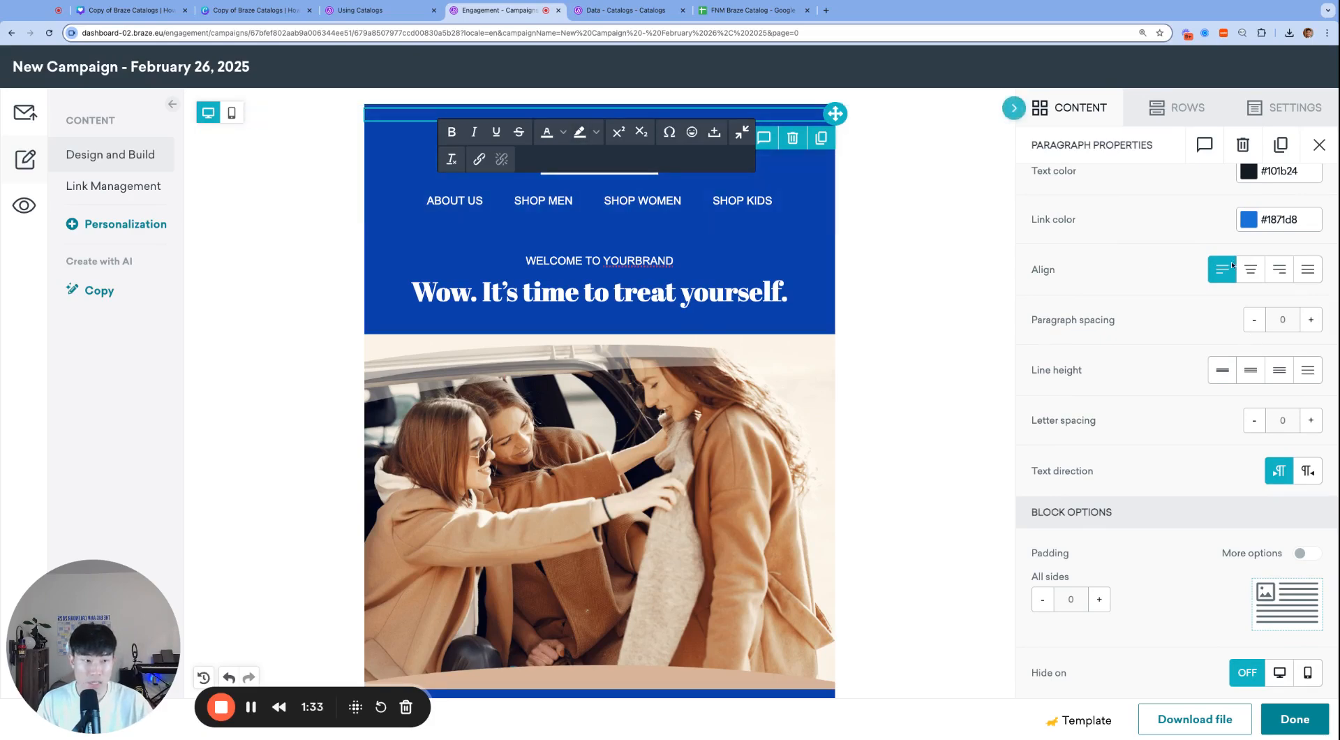
scroll(1293, 266, up, 1)
click(1291, 244)
key(super+a)
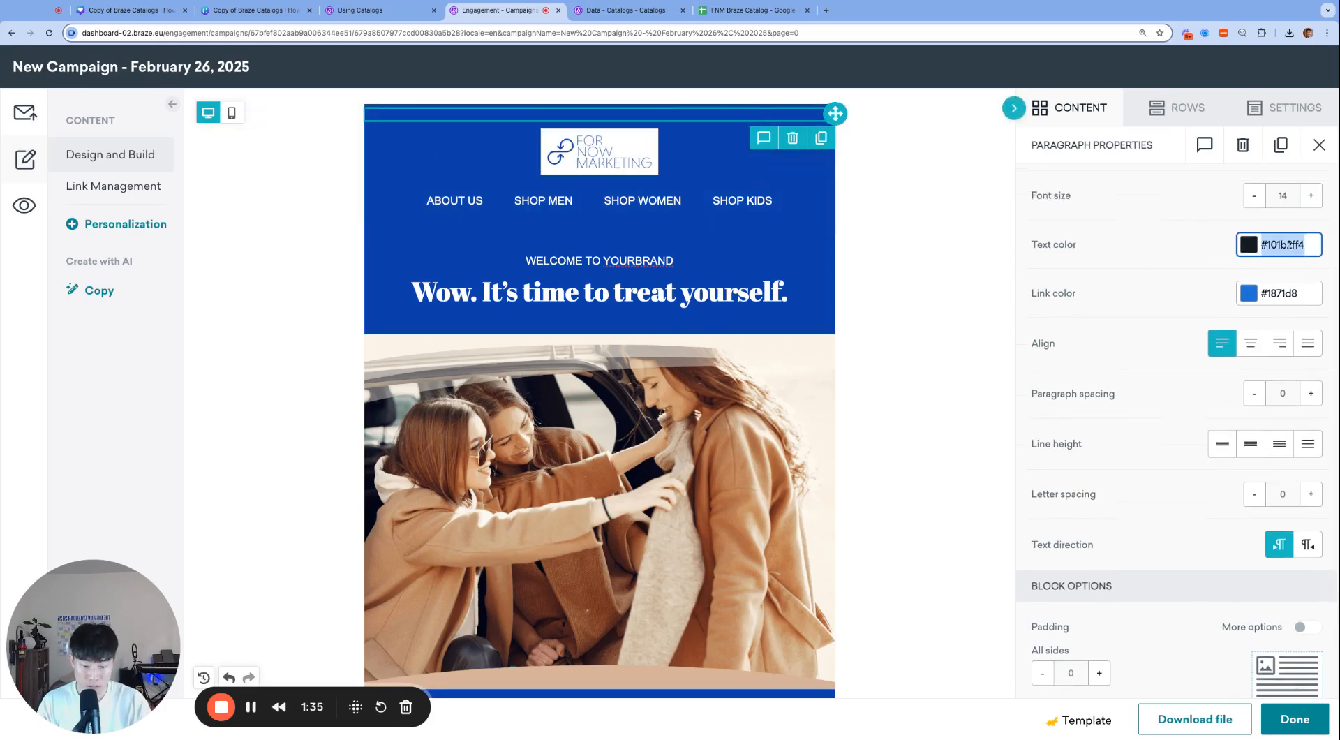
text(#fffff)
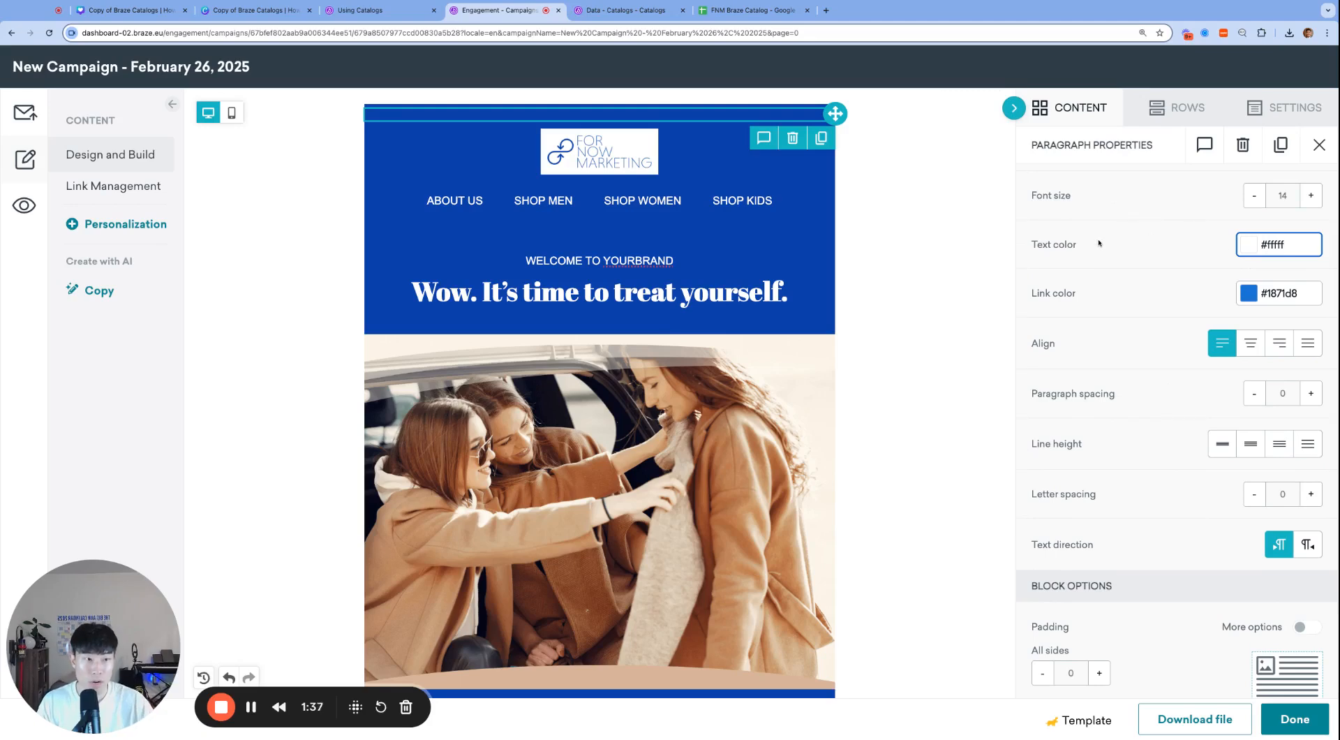
text(f)
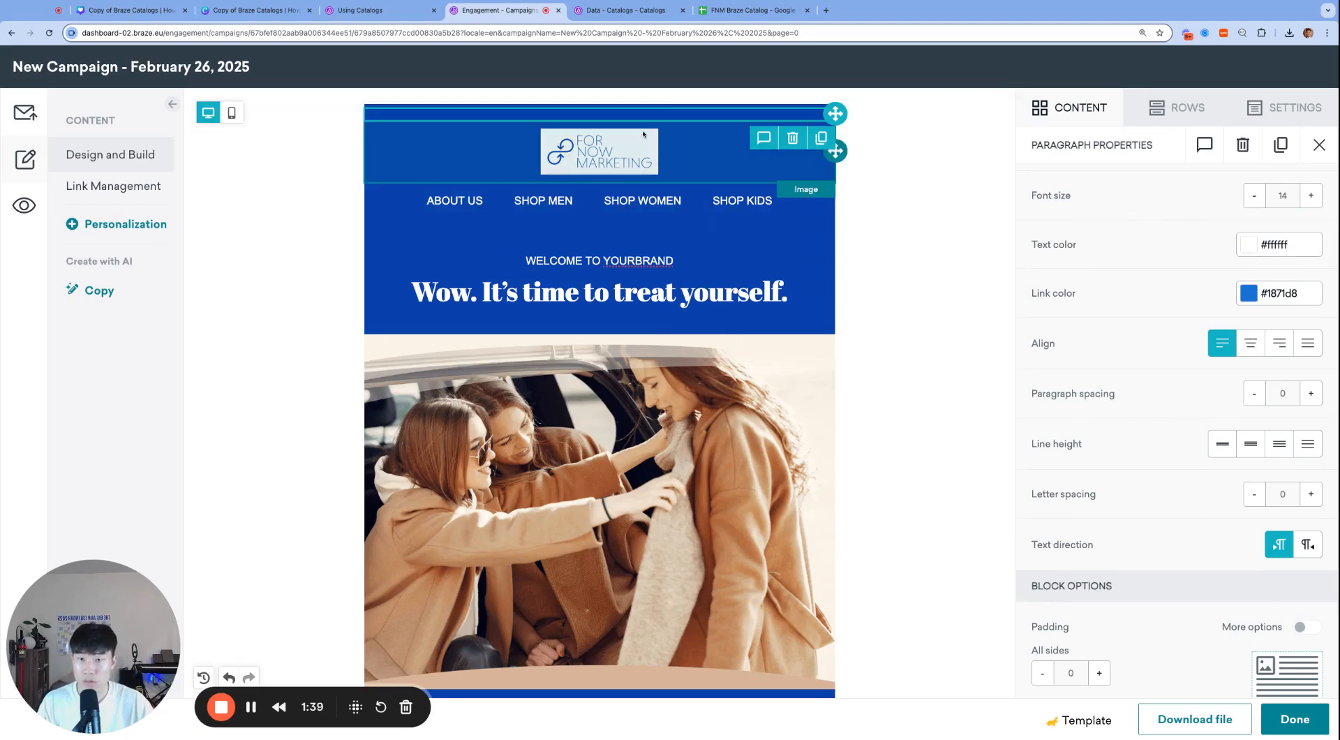
- Start adding personalization for the empty paragraph block, with Catalog Items as the personalization type
click(642, 117)
key(super+equal)
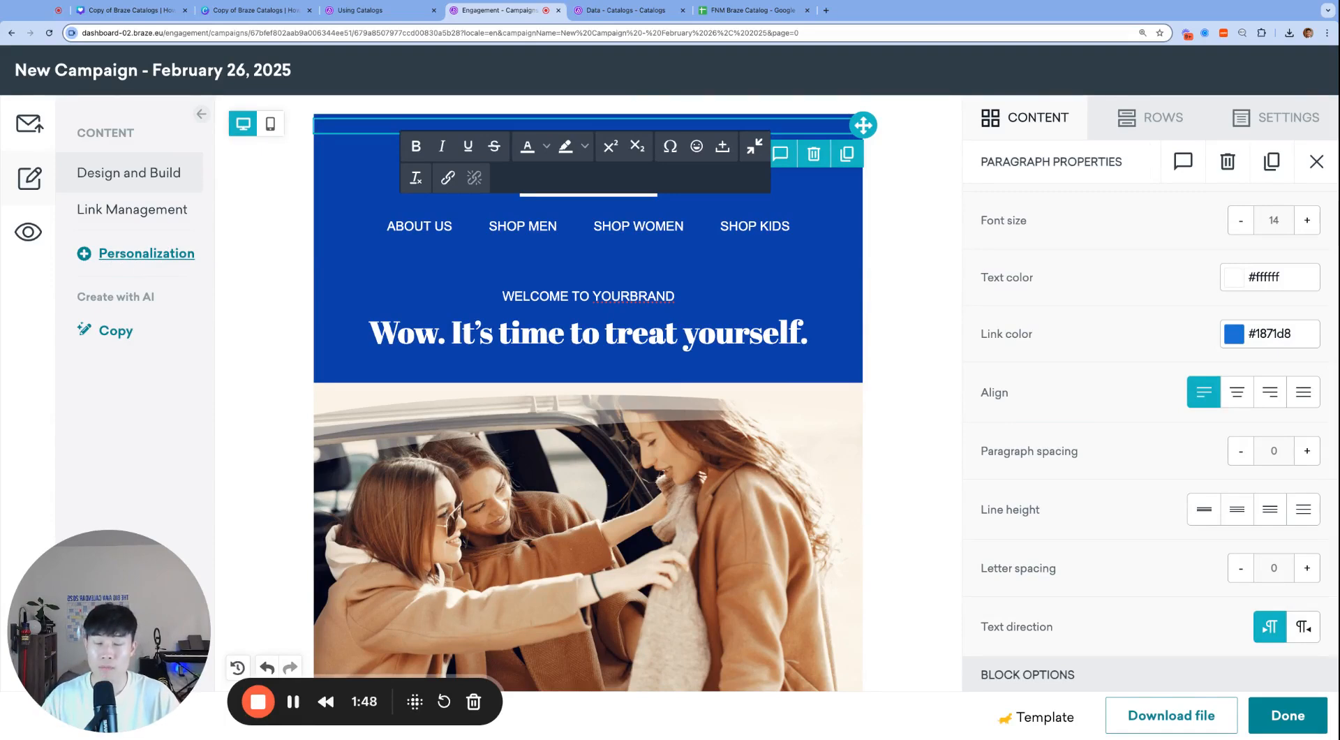
click(146, 253)
click(210, 219)
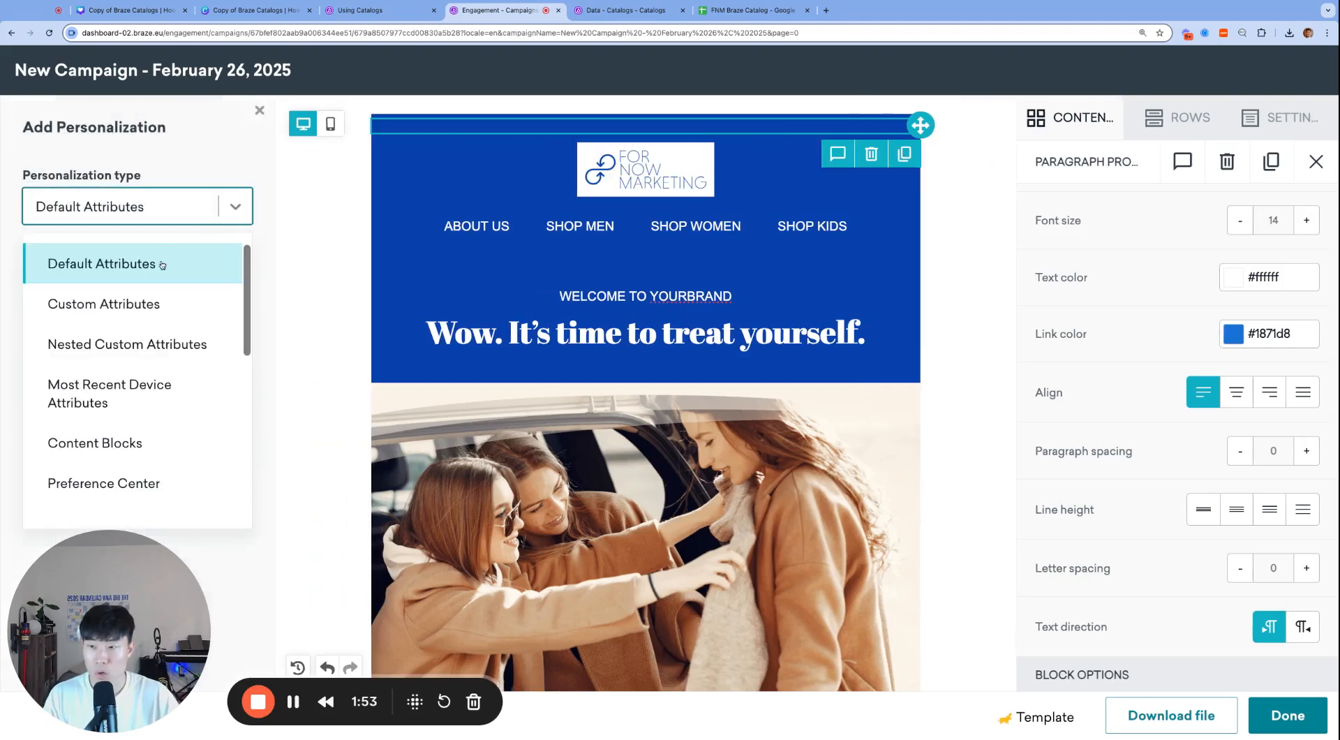
scroll(139, 307, down, 3)
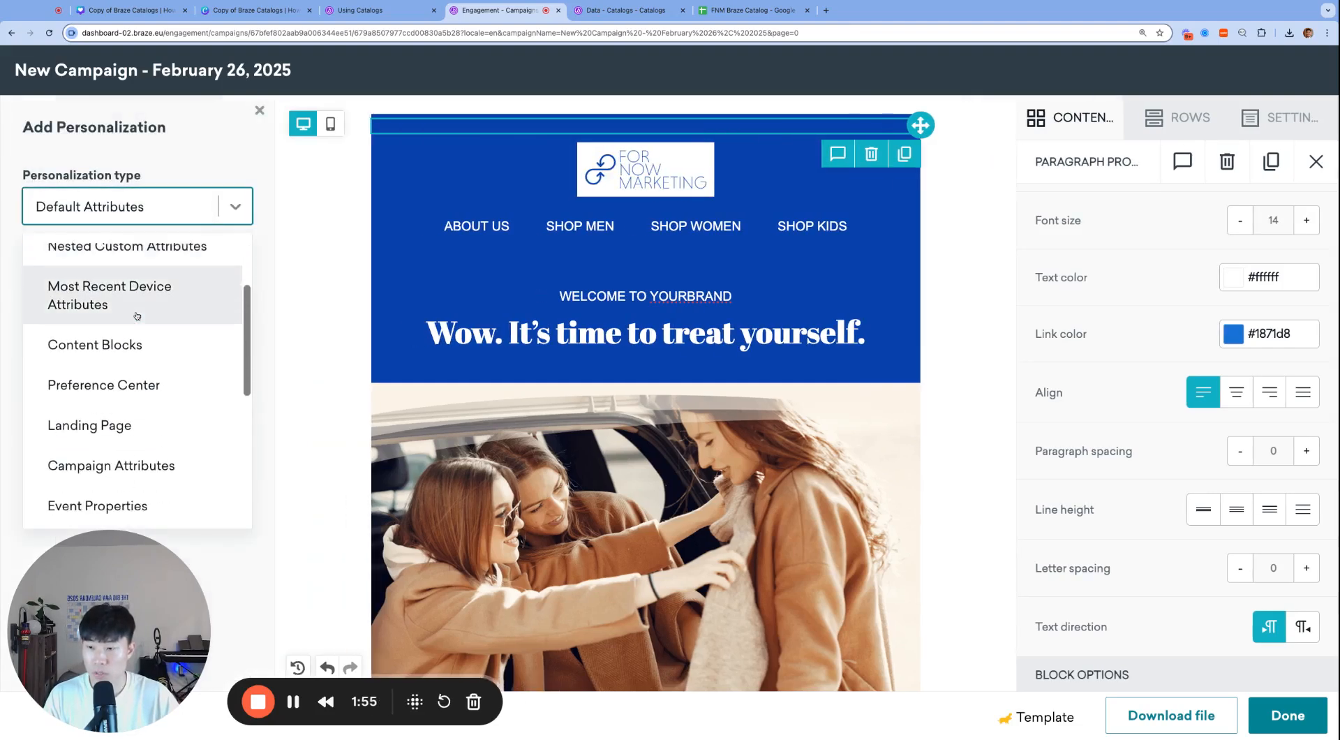
scroll(137, 316, down, 5)
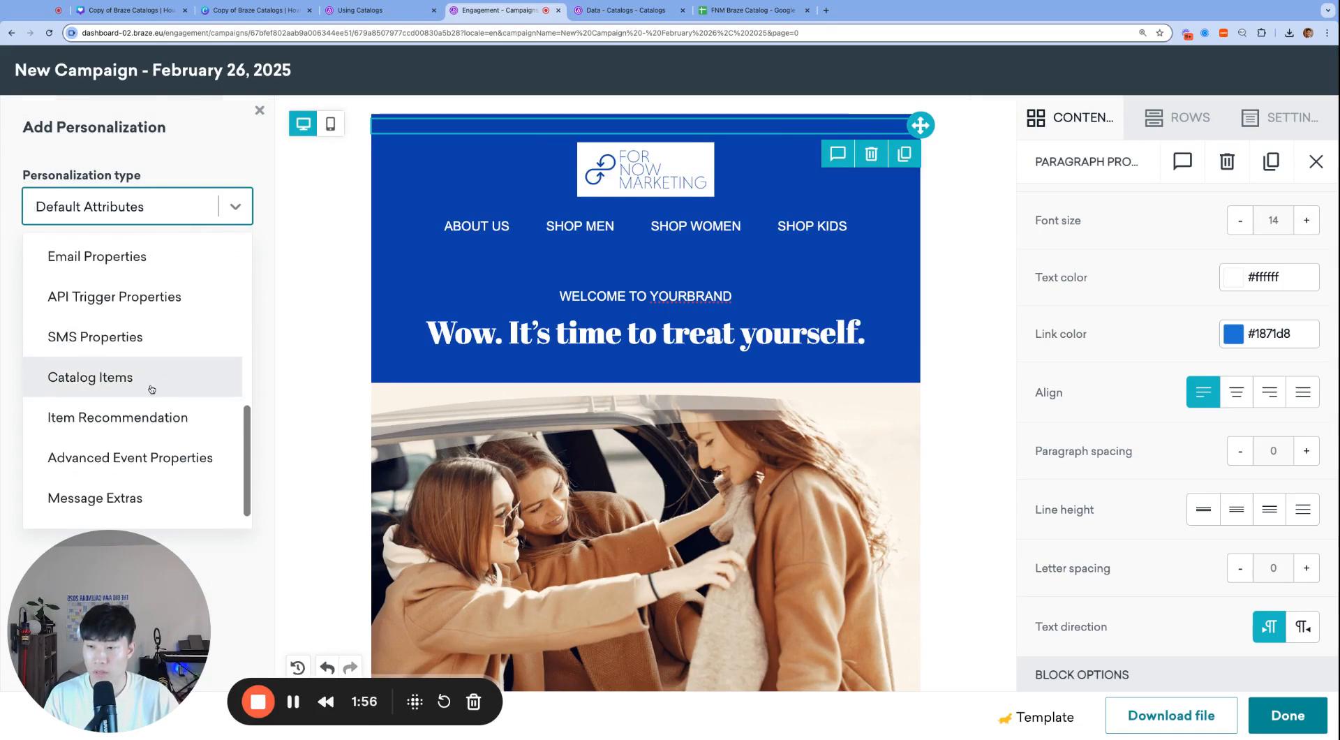
click(151, 389)
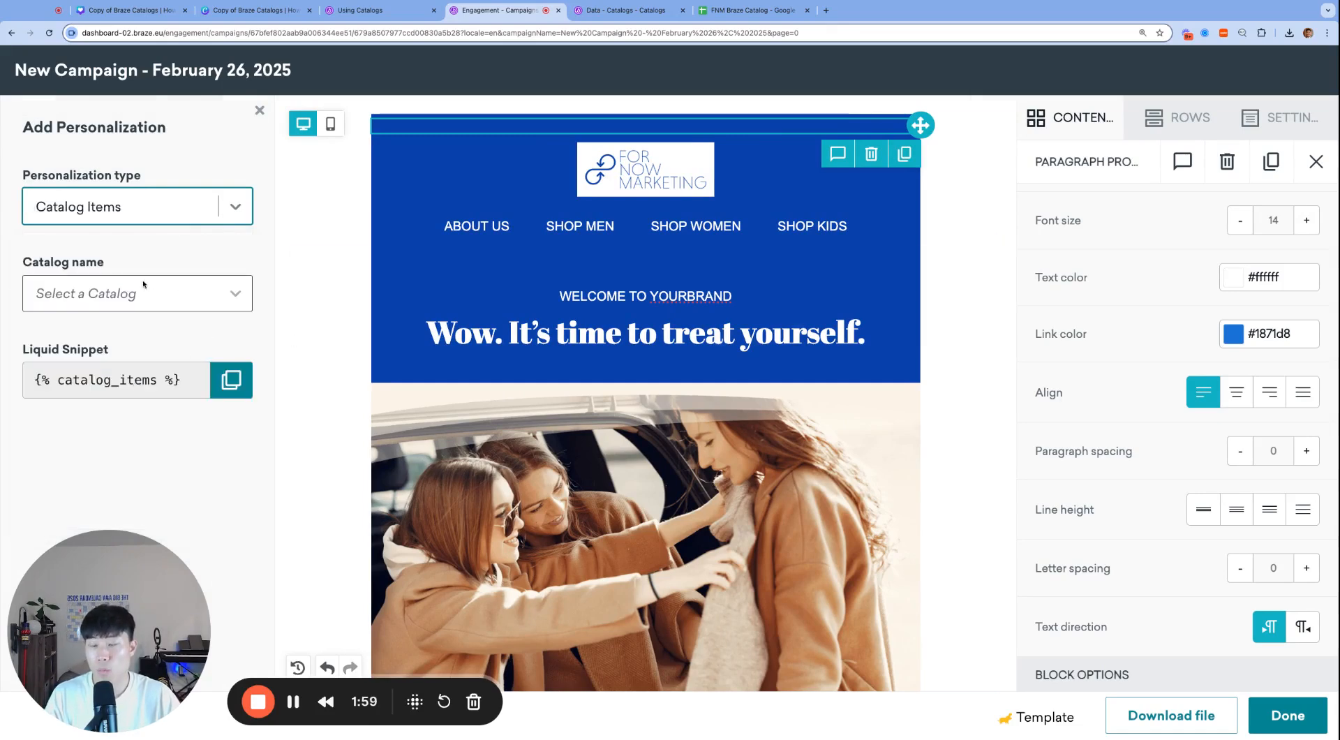
- Use fnm-retail-catalog for the personalization, with Choose catalog items as the item selection method
click(184, 297)
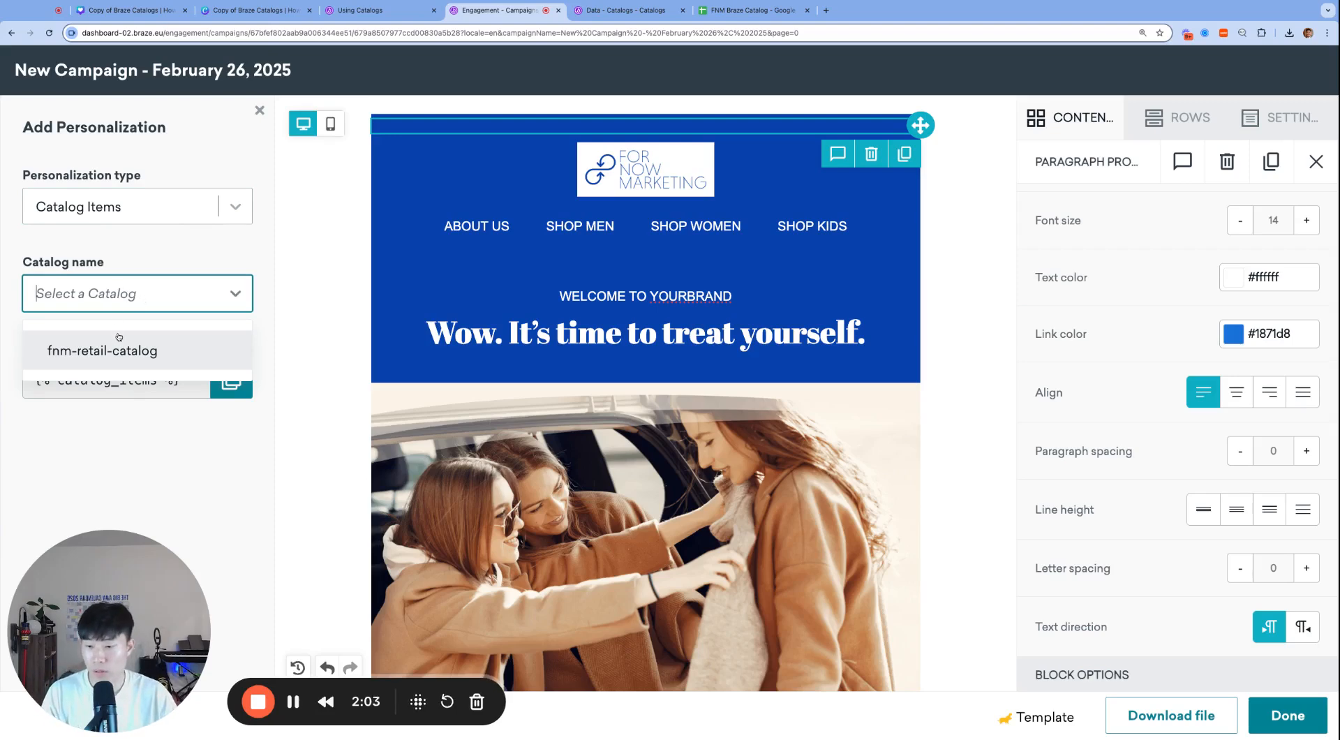
click(155, 354)
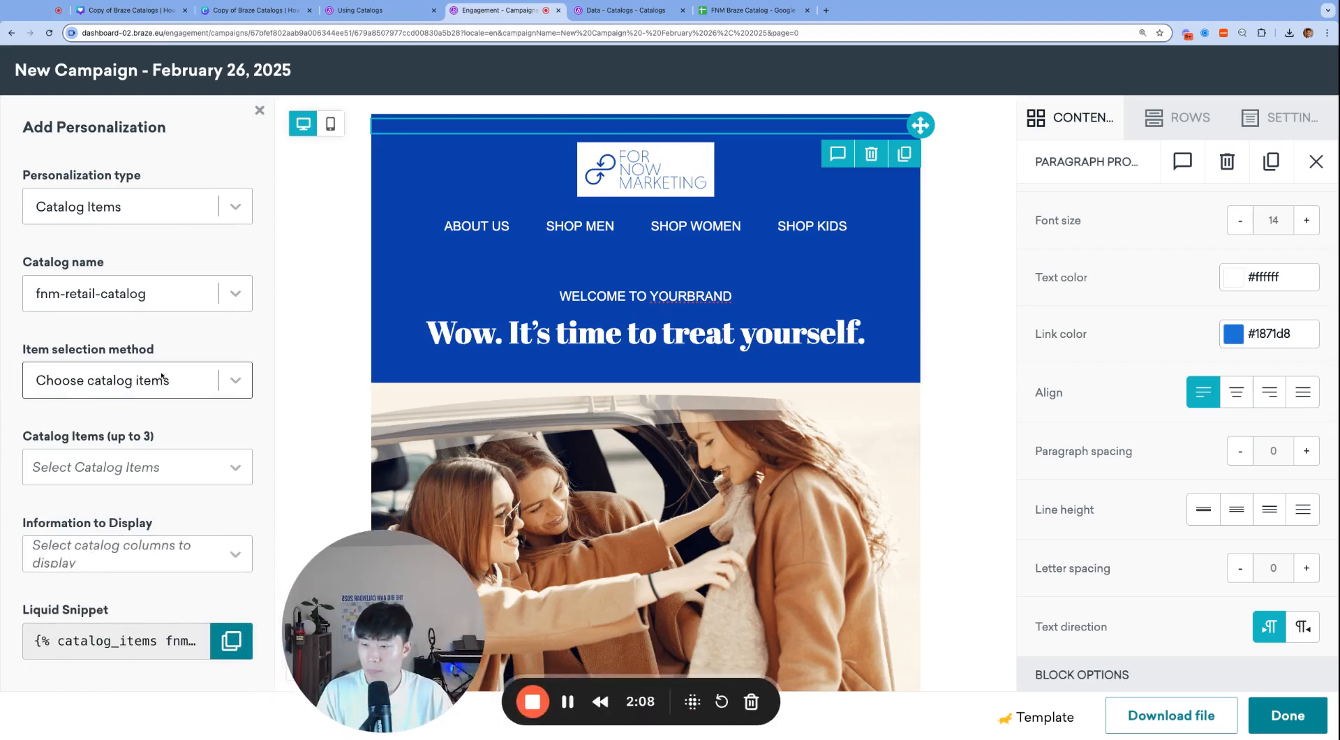
click(98, 382)
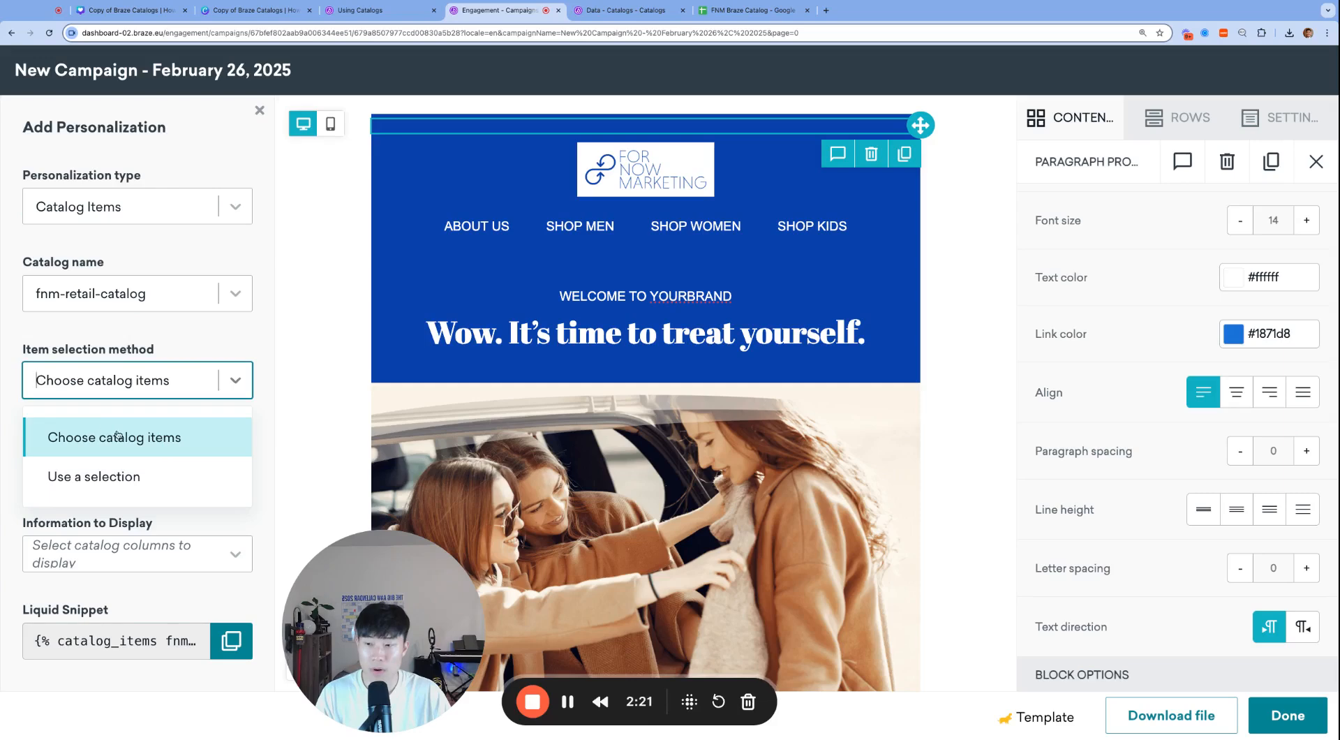
click(155, 438)
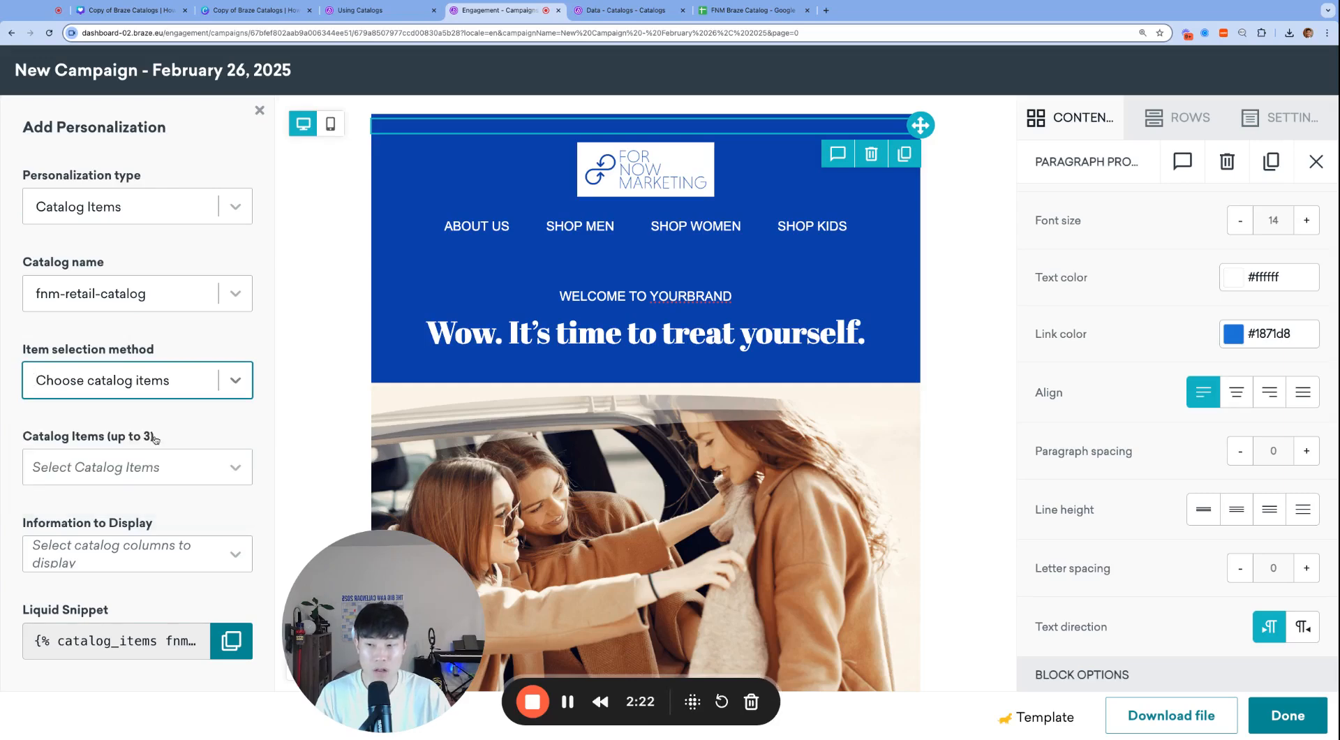
- Review the items and their IDs in fnm-retail-catalog and return to the email editor
click(623, 17)
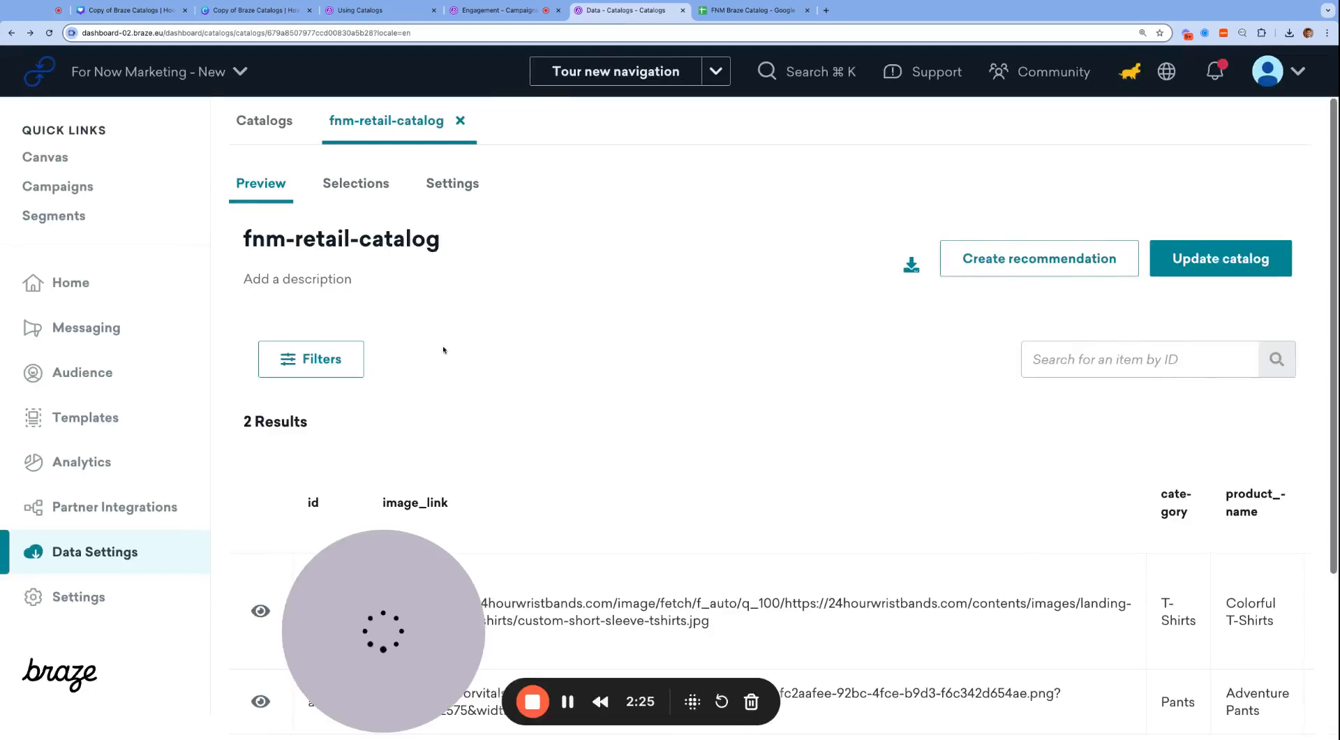
scroll(507, 526, down, 3)
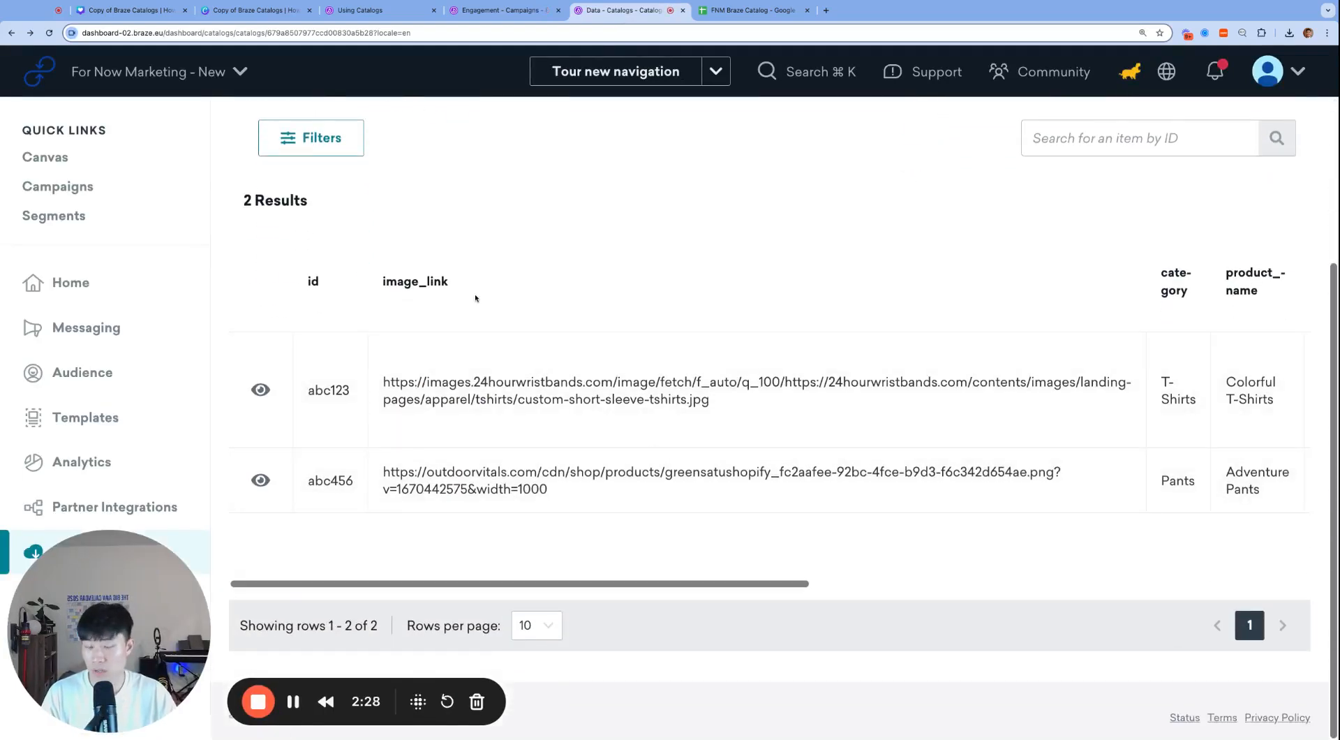
scroll(473, 329, up, 1)
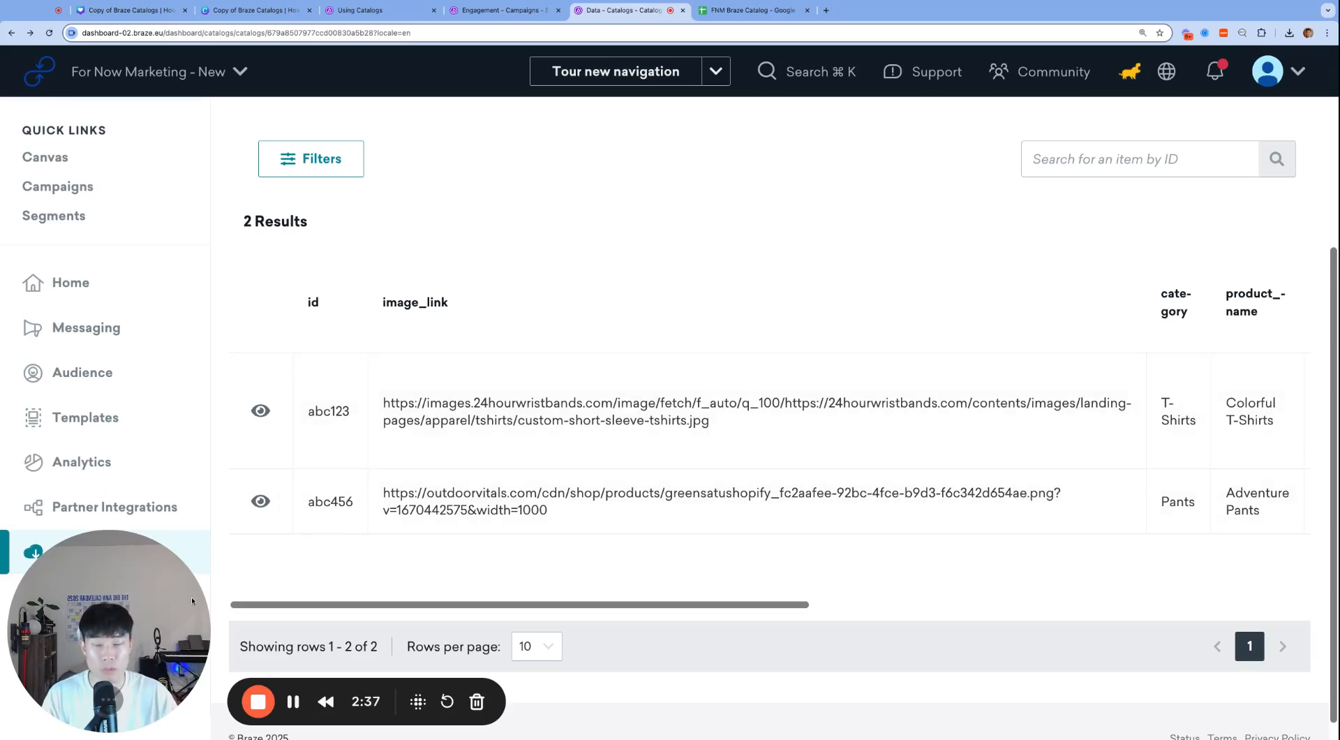
click(524, 14)
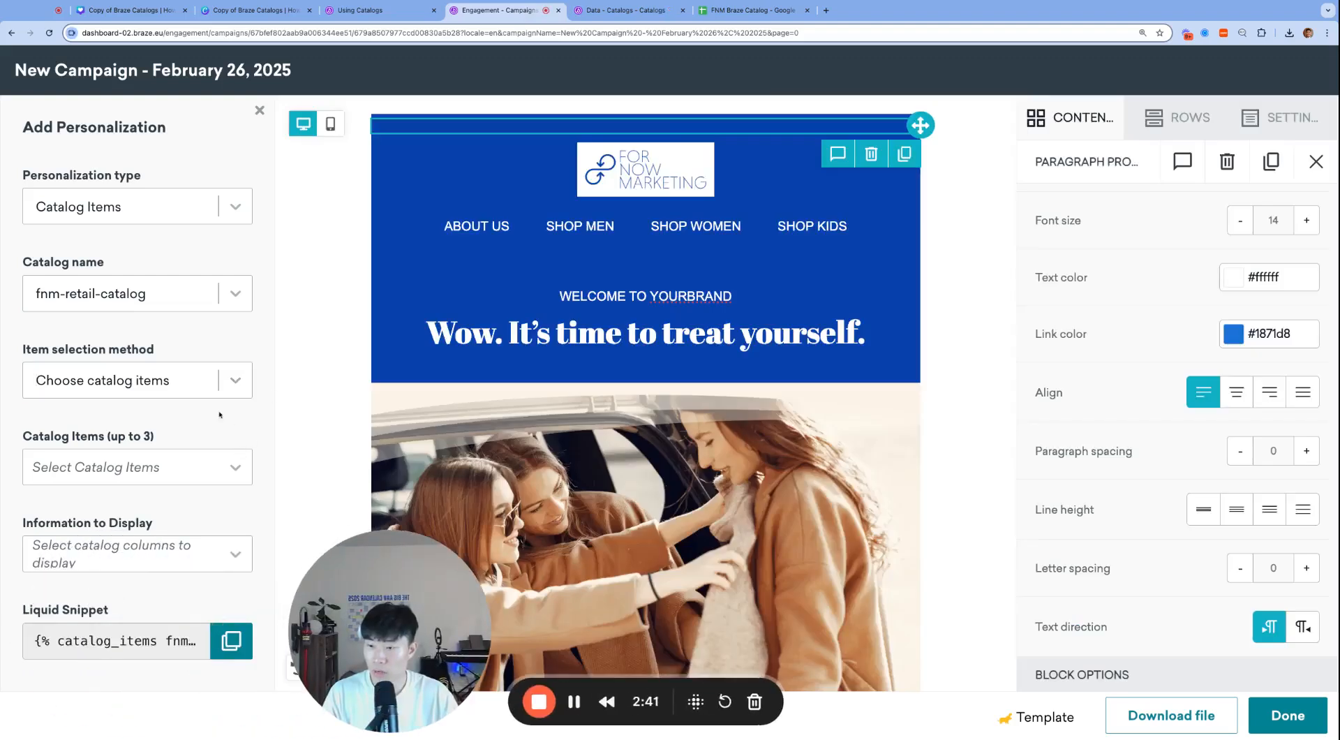
- Select abc123 and abc456 as the catalog items for the personalization
click(133, 468)
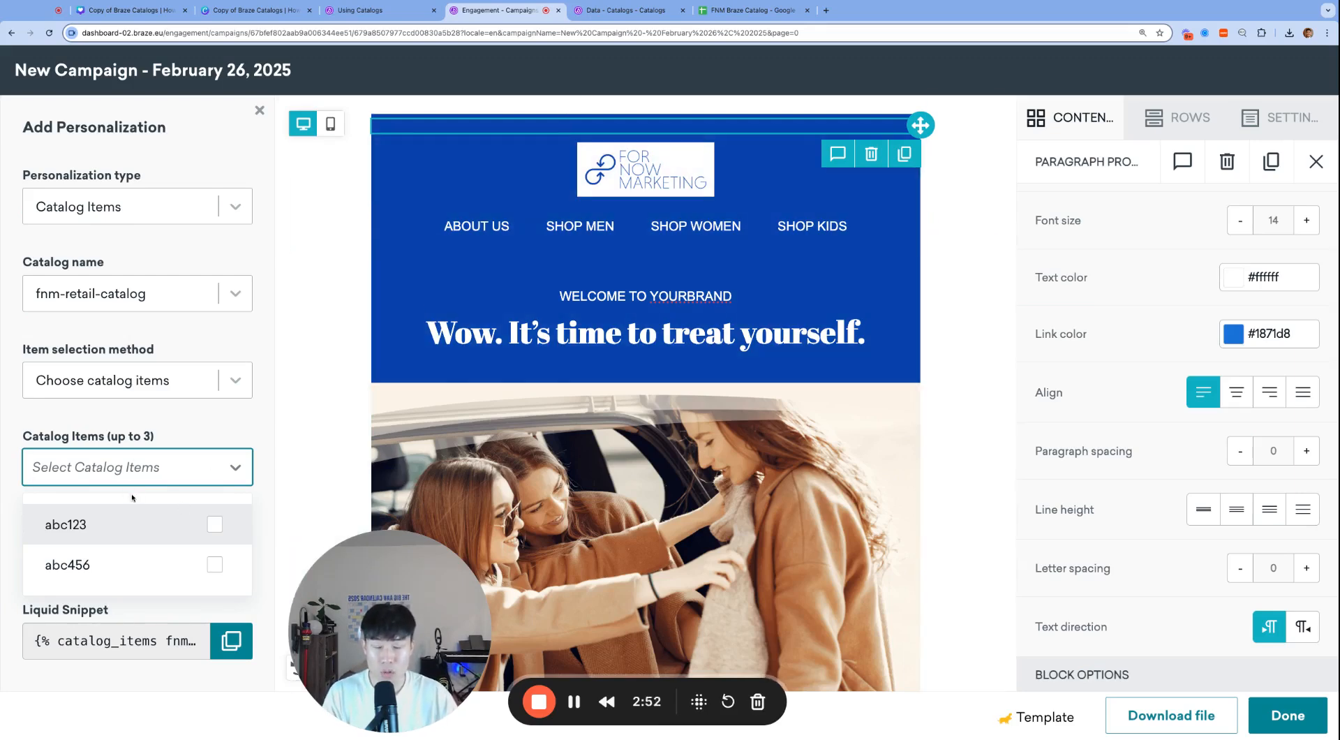
click(211, 525)
click(216, 547)
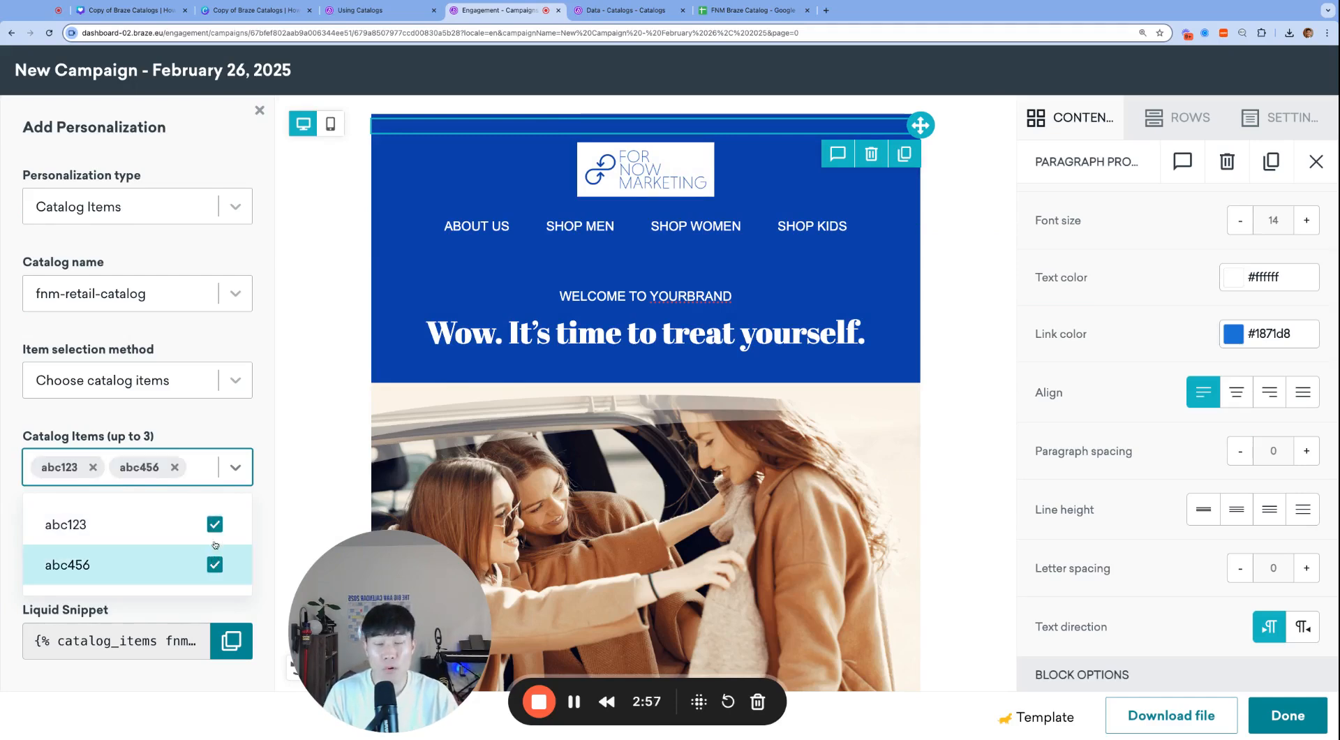
click(211, 423)
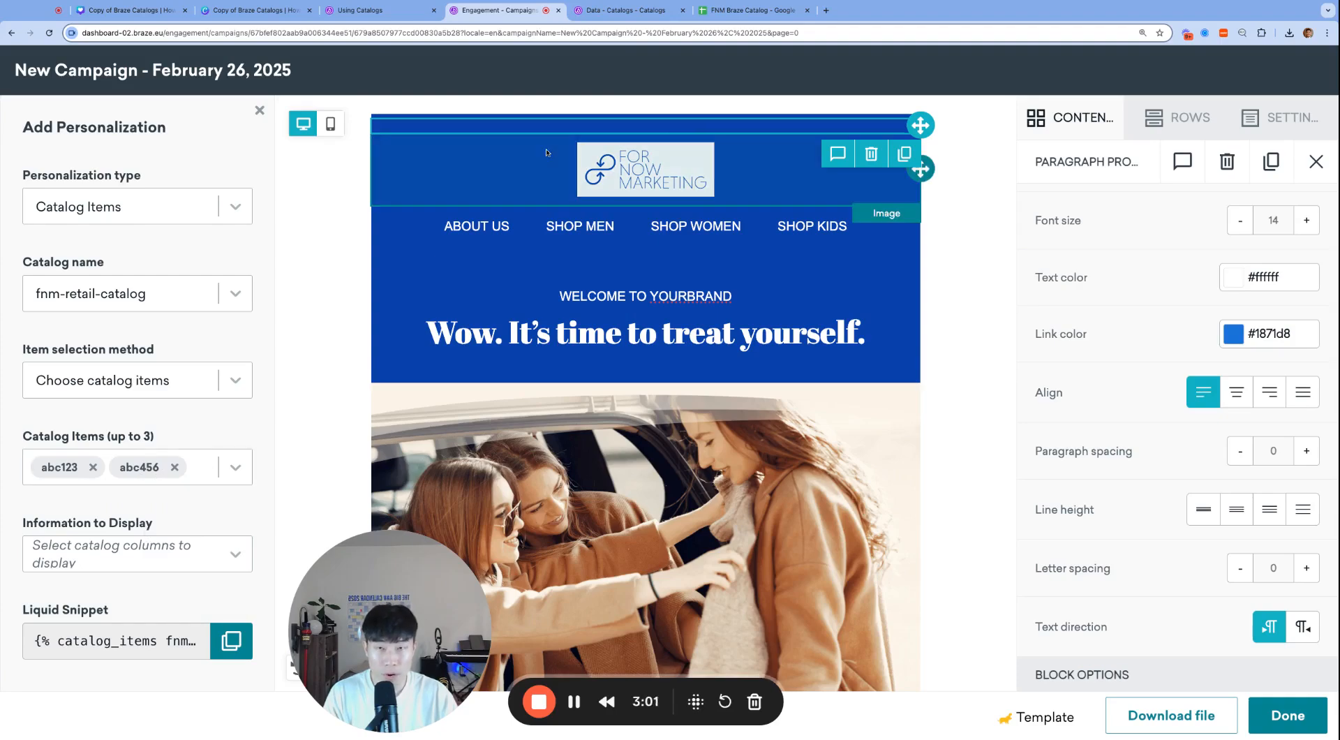
- Examine the columns stored for each item across the catalog table and return to the email editor
click(641, 11)
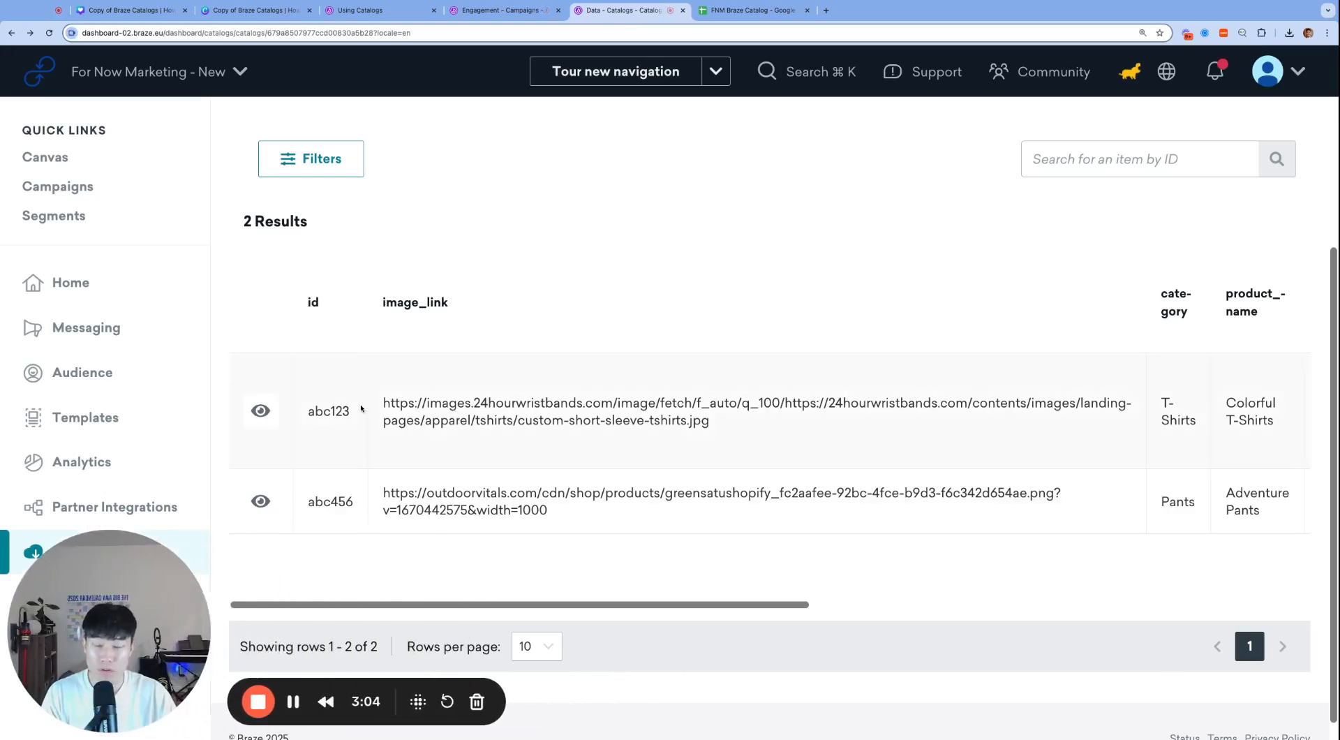
scroll(616, 424, up, 1)
scroll(616, 424, right, 8)
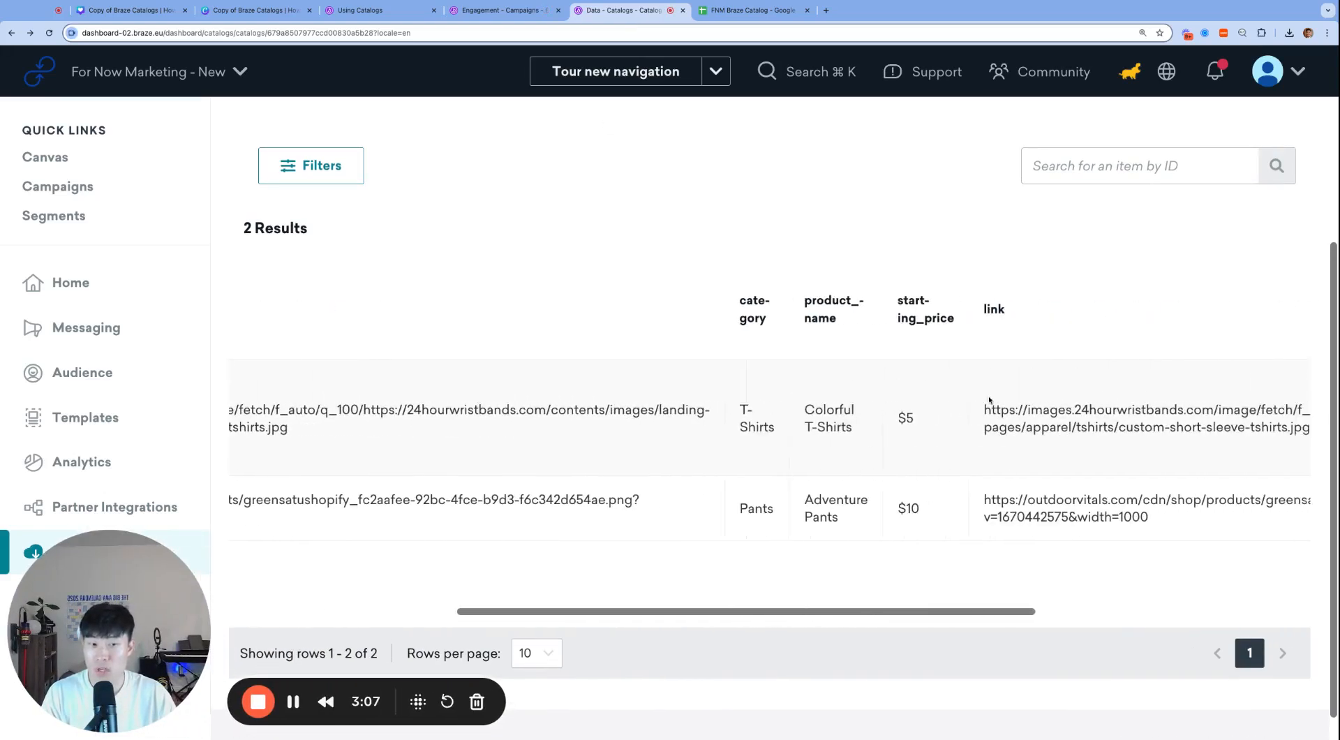
scroll(1103, 386, left, 8)
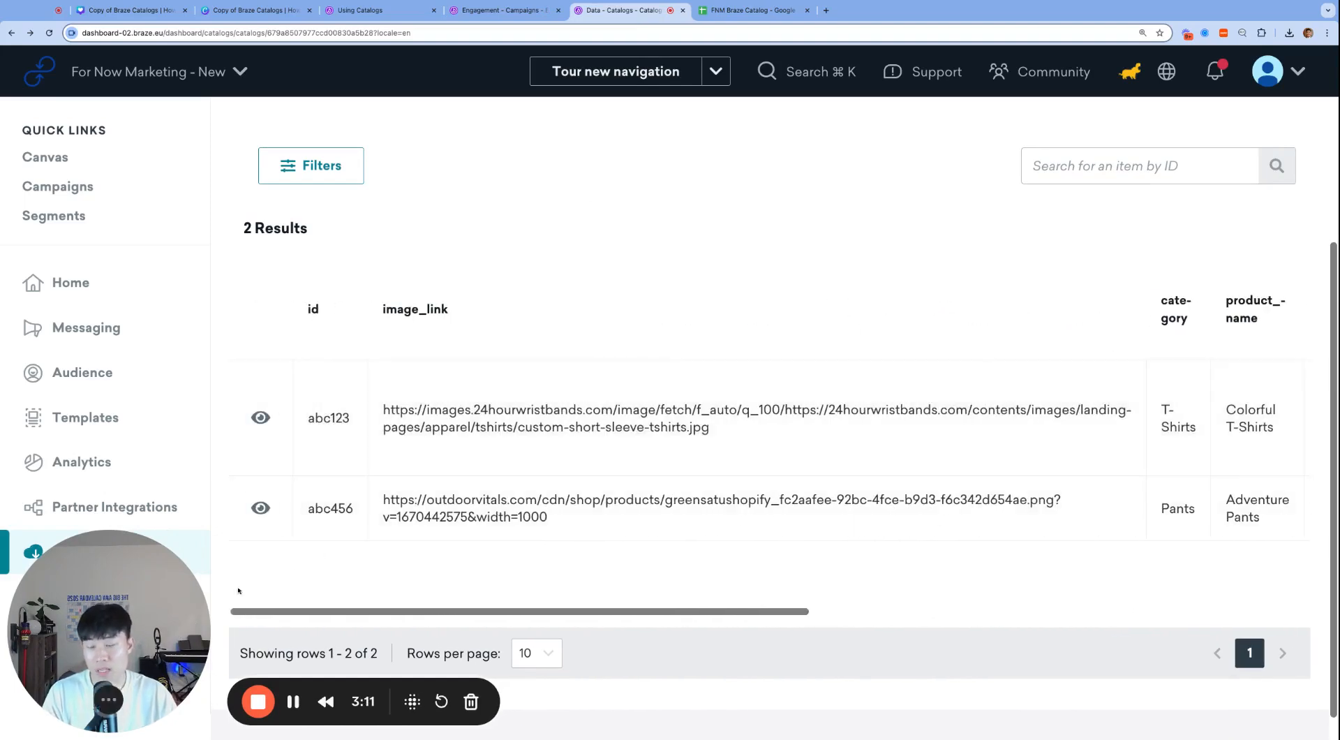
click(502, 10)
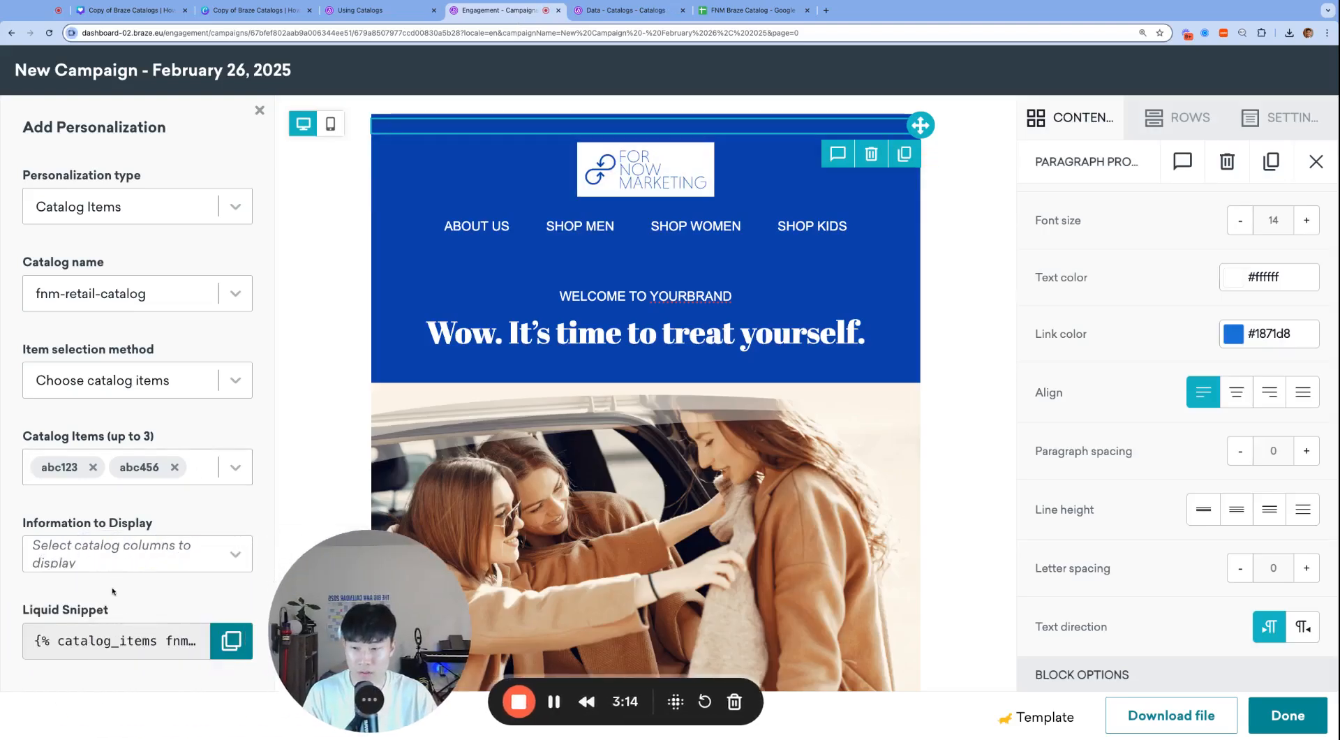
- Choose product_name as the catalog information to display in the personalization
click(118, 552)
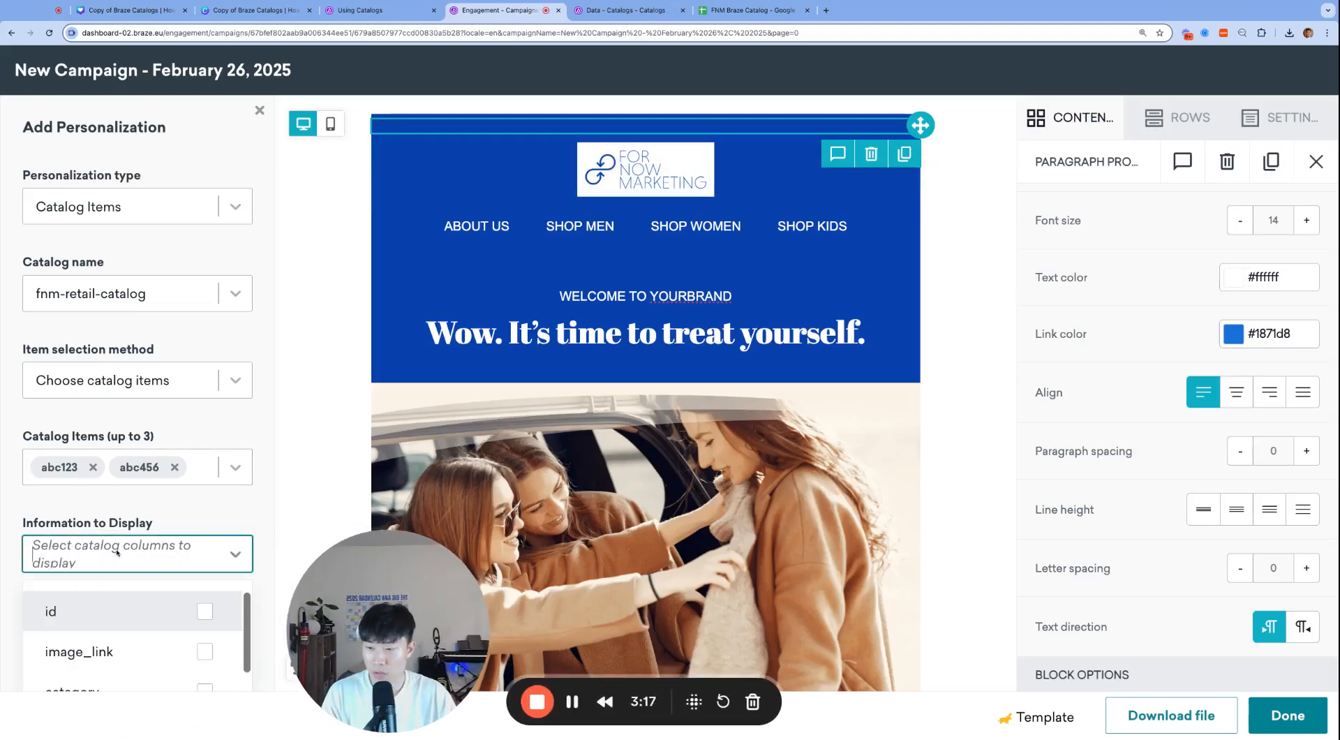
click(261, 520)
click(209, 555)
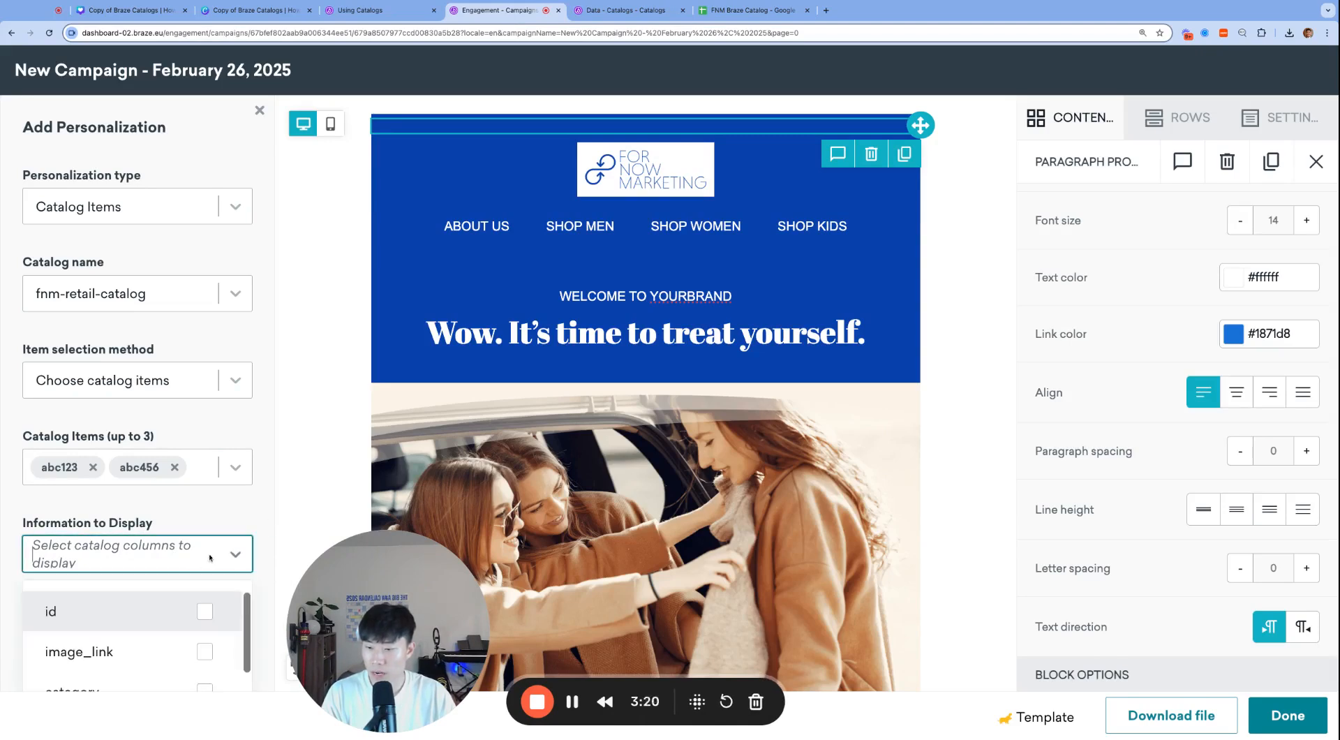
scroll(183, 639, down, 2)
scroll(181, 641, down, 1)
click(275, 527)
click(215, 547)
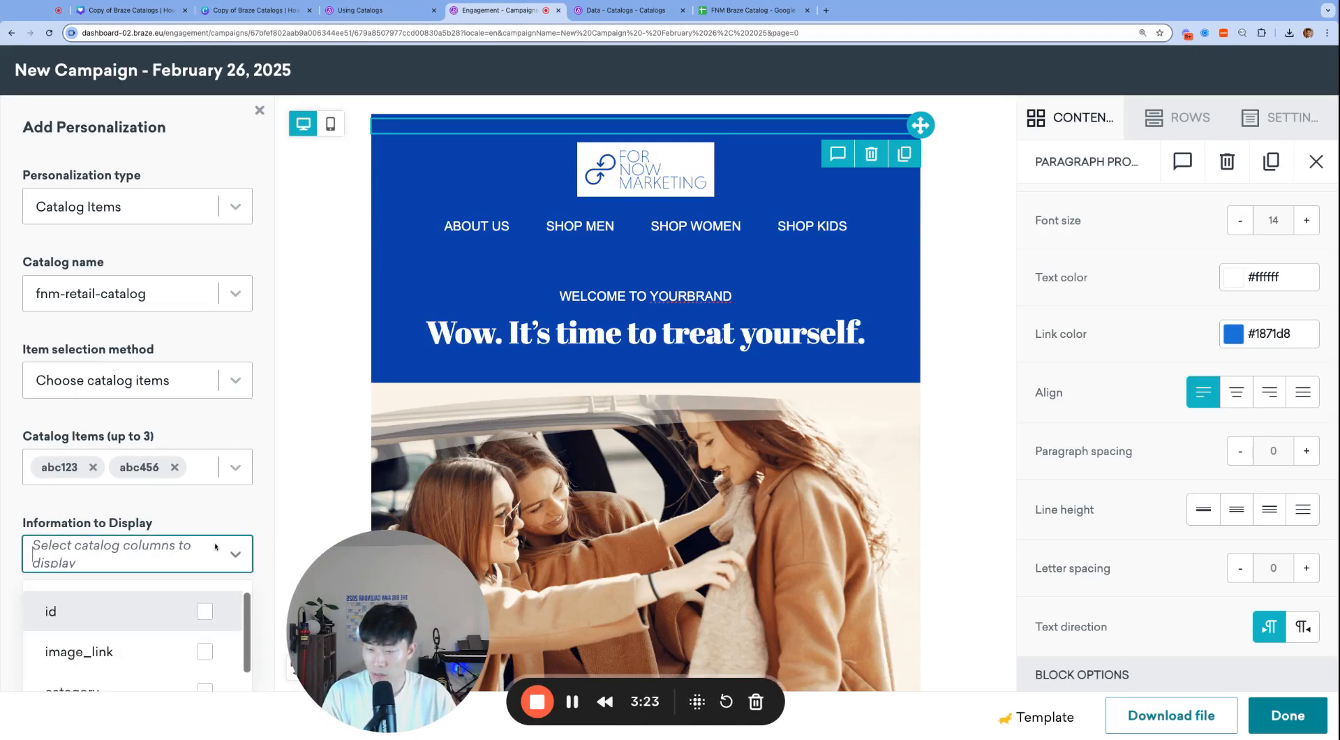
scroll(148, 627, down, 2)
click(143, 643)
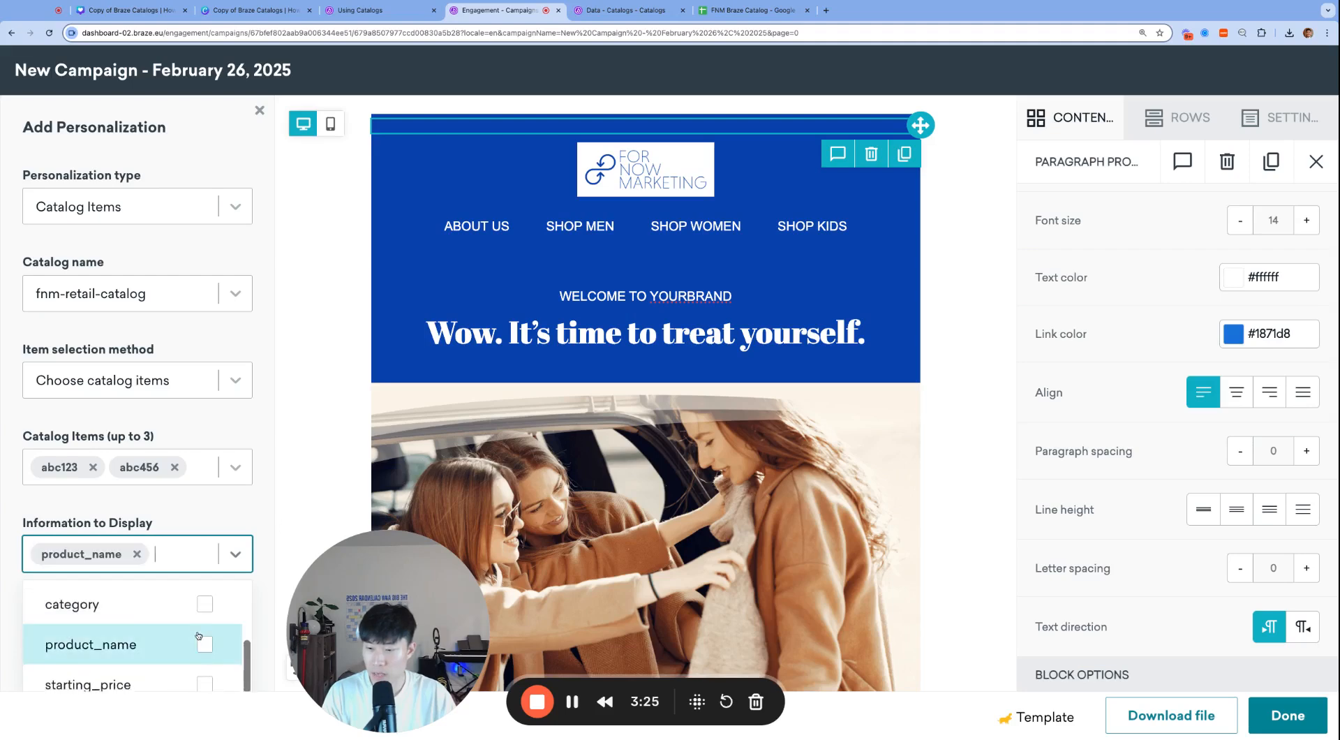
click(266, 515)
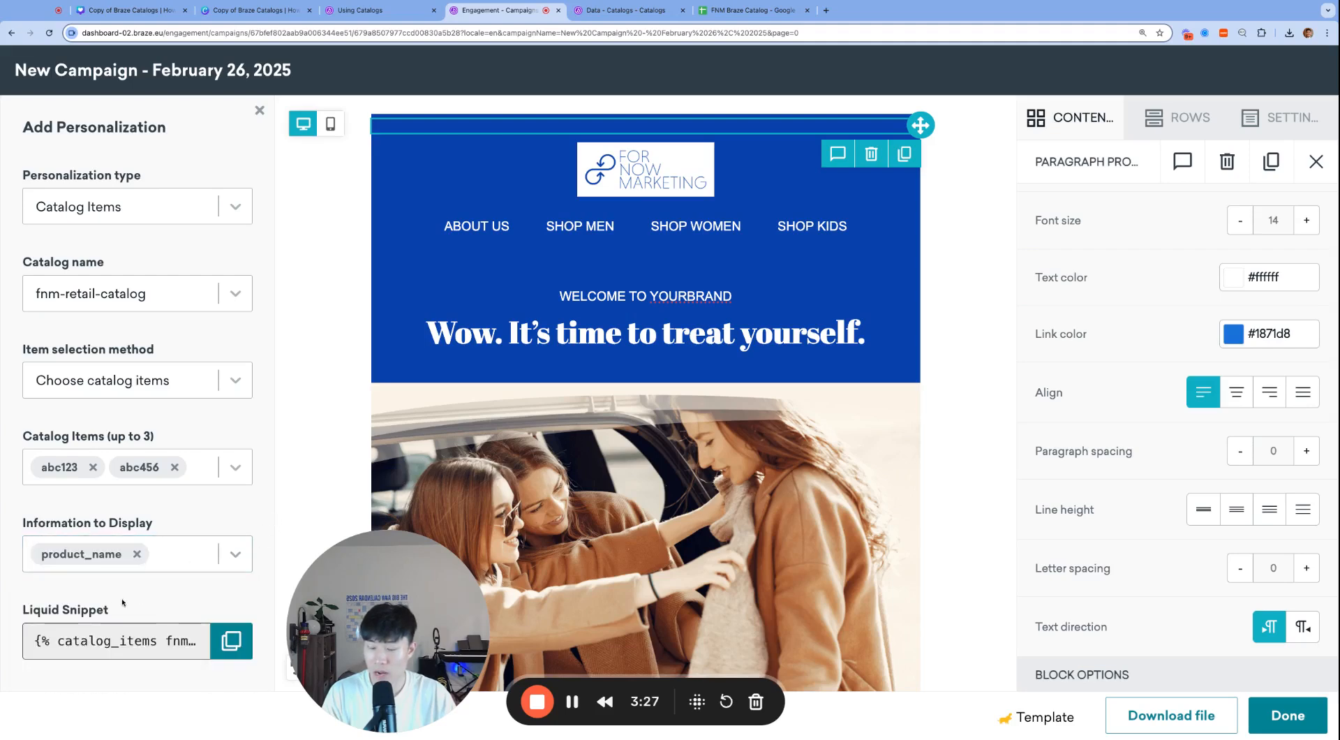
- Copy the generated catalog items Liquid snippet and paste it into the empty paragraph above the logo
click(232, 642)
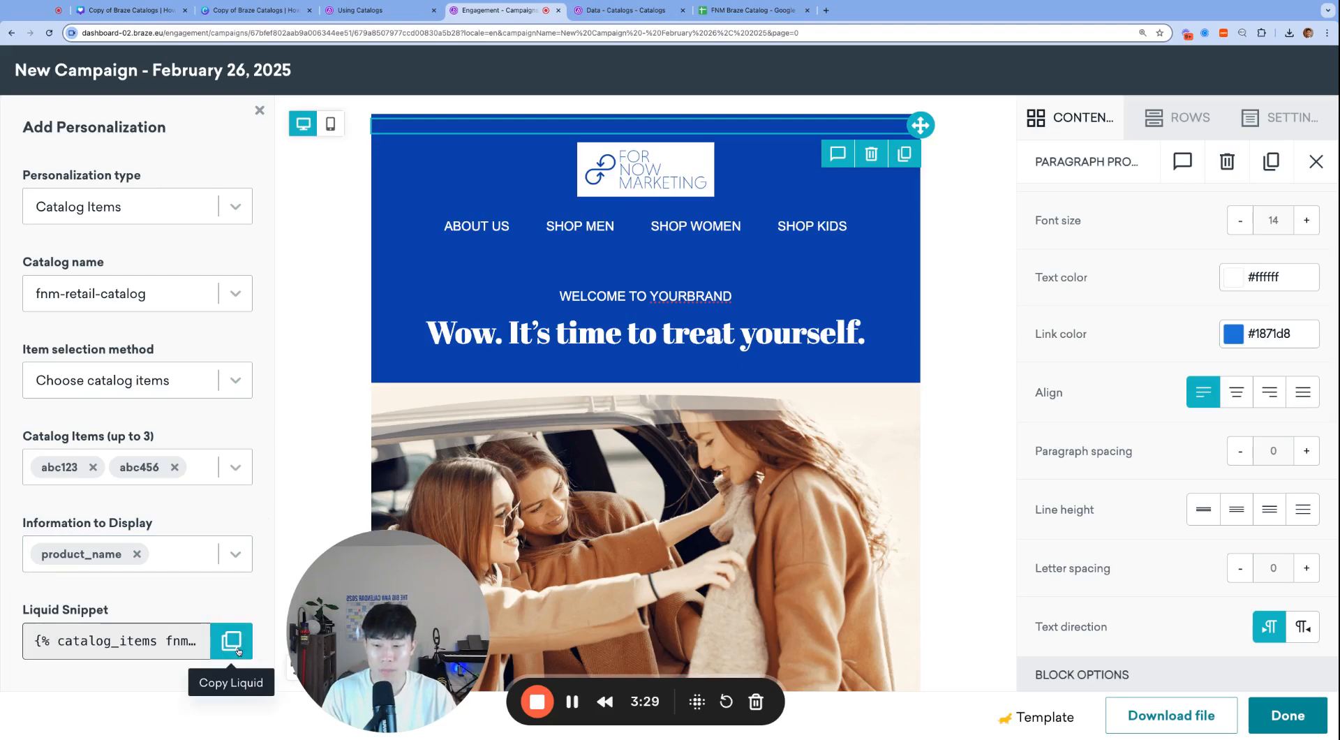
click(446, 124)
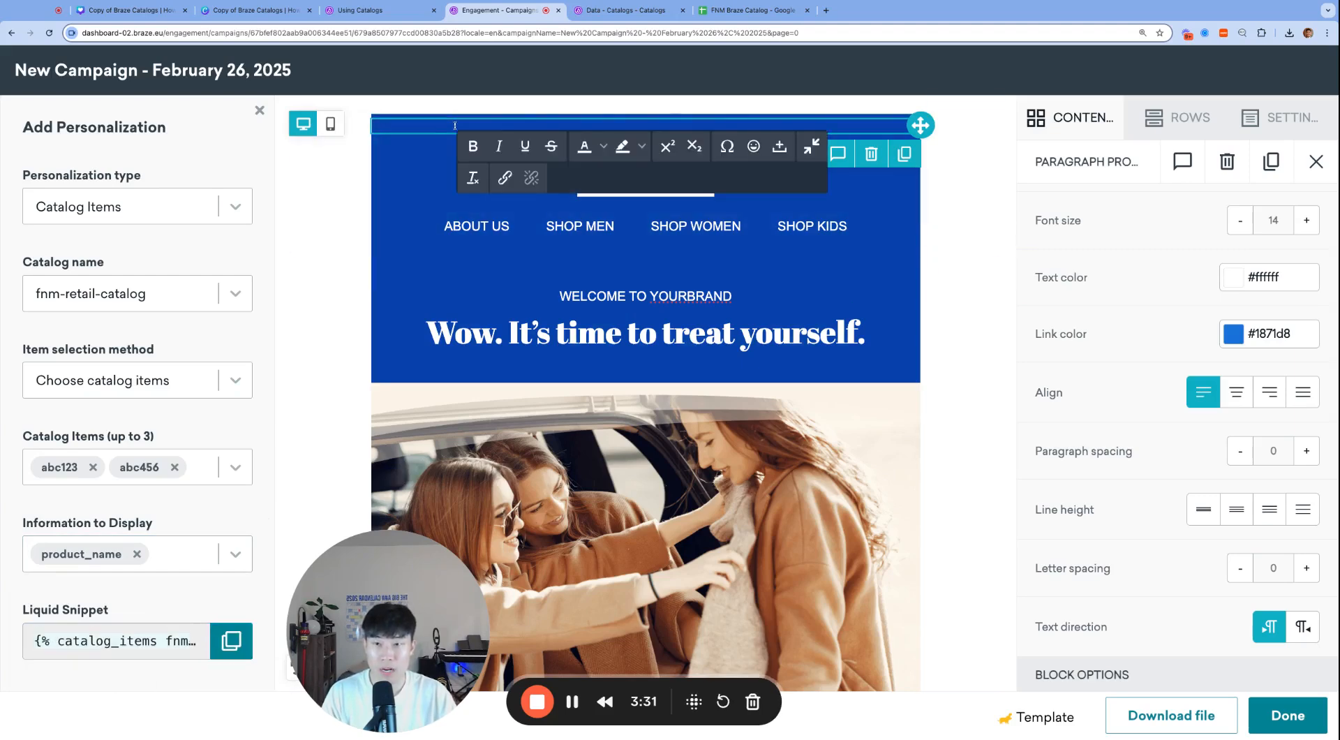
text({% catalog_items fnm-retail-catalog abc123 abc456 %}{{ items[0].product_name }}{{ items[1].product_name }})
click(488, 204)
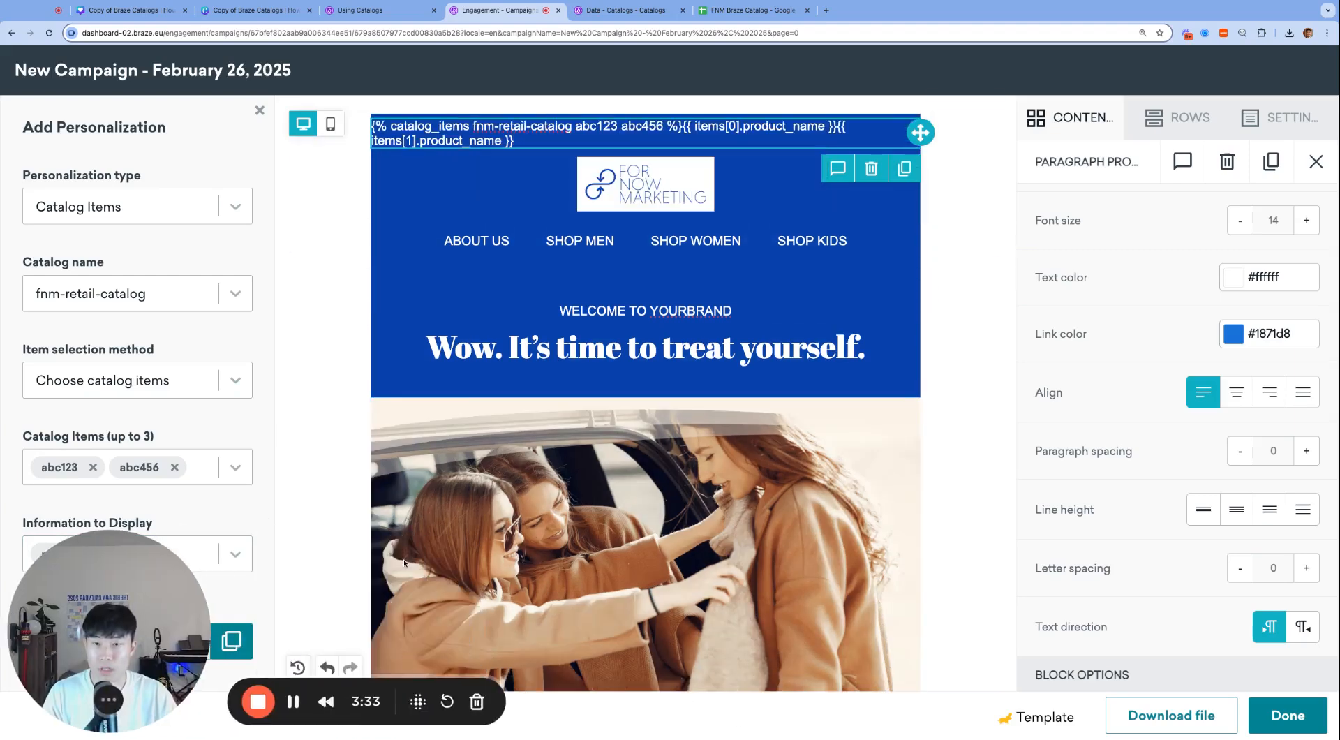
- Split the pasted snippet into three lines: the catalog_items tag, items[0].product_name and items[1].product_name
click(551, 140)
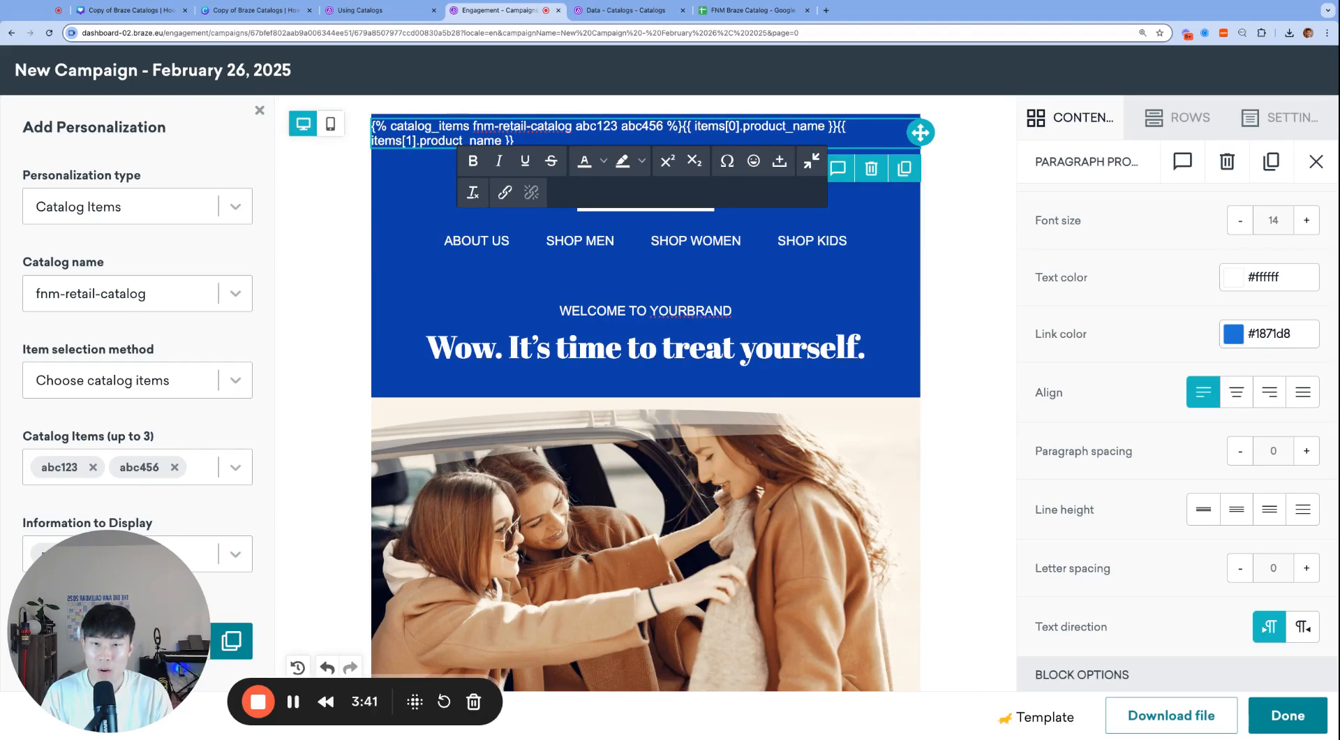
key(Return)
key(Down)
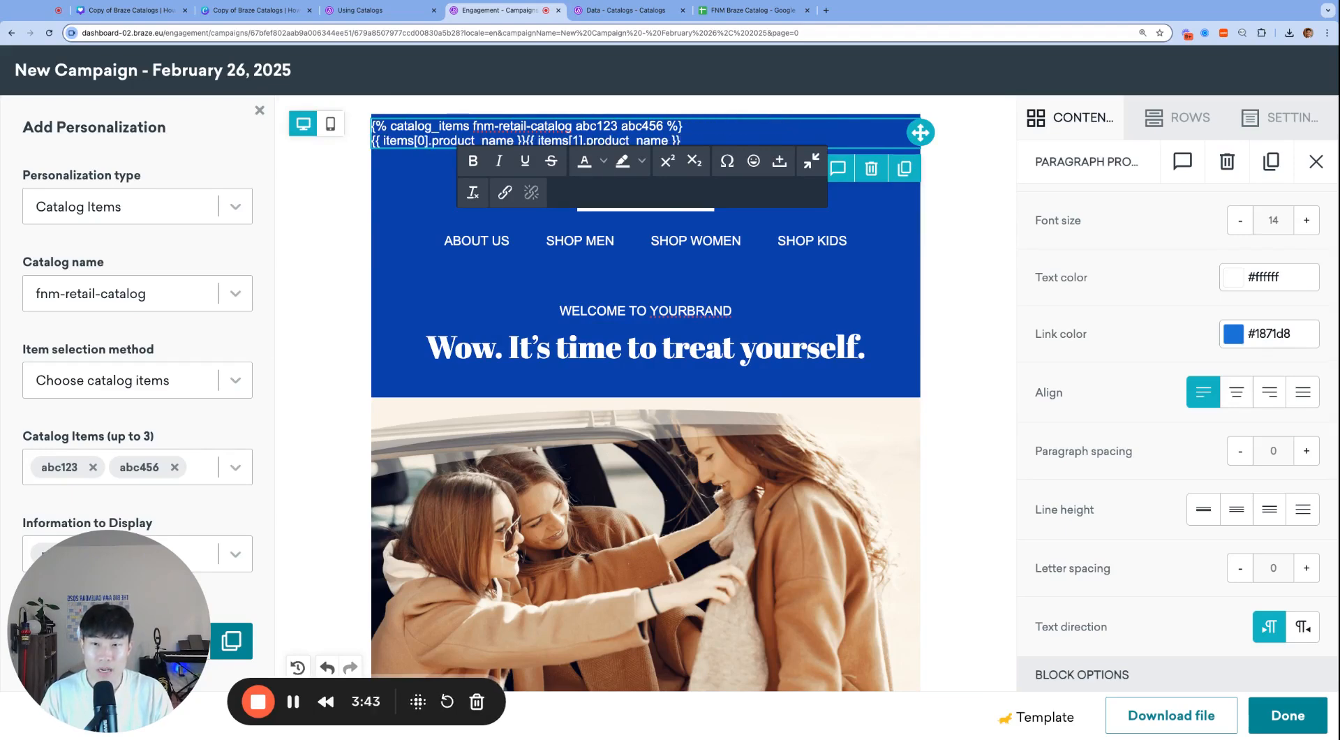
key(super+a)
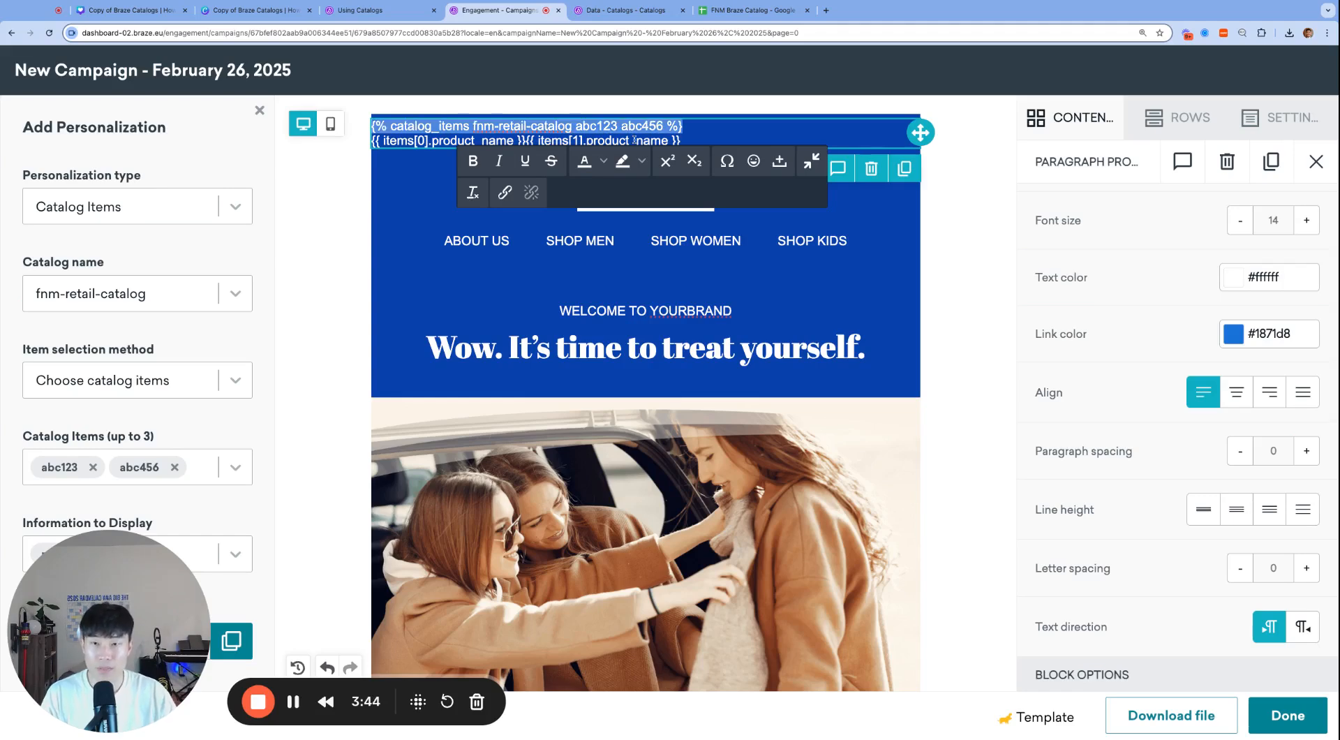
key(ctrl+plus)
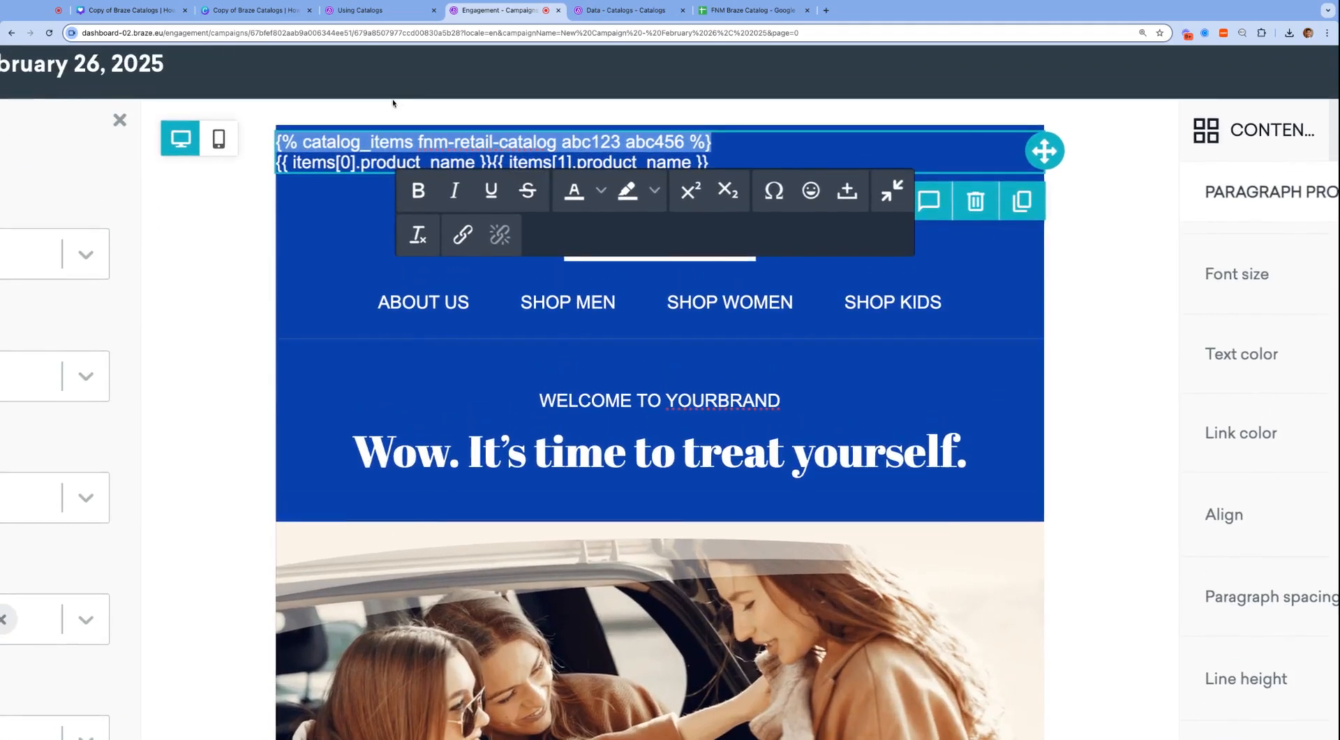
scroll(393, 103, down, 4)
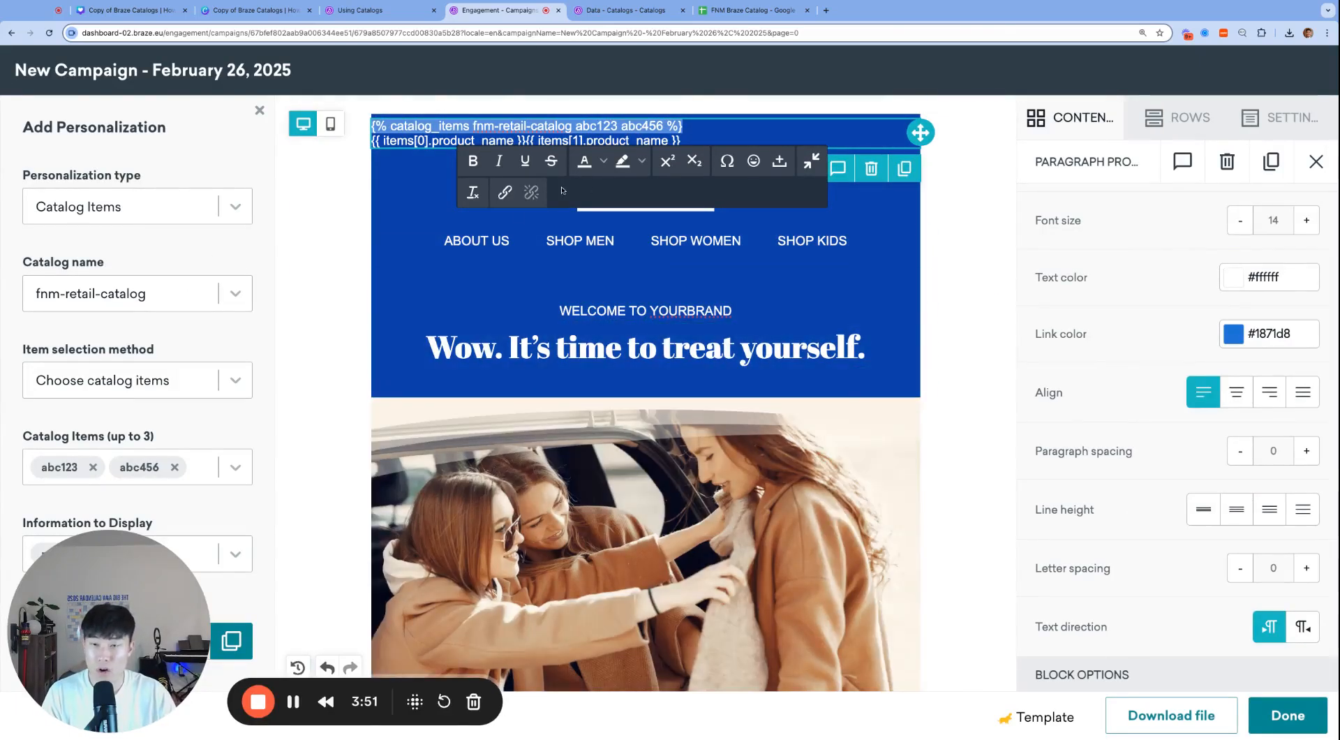
click(544, 123)
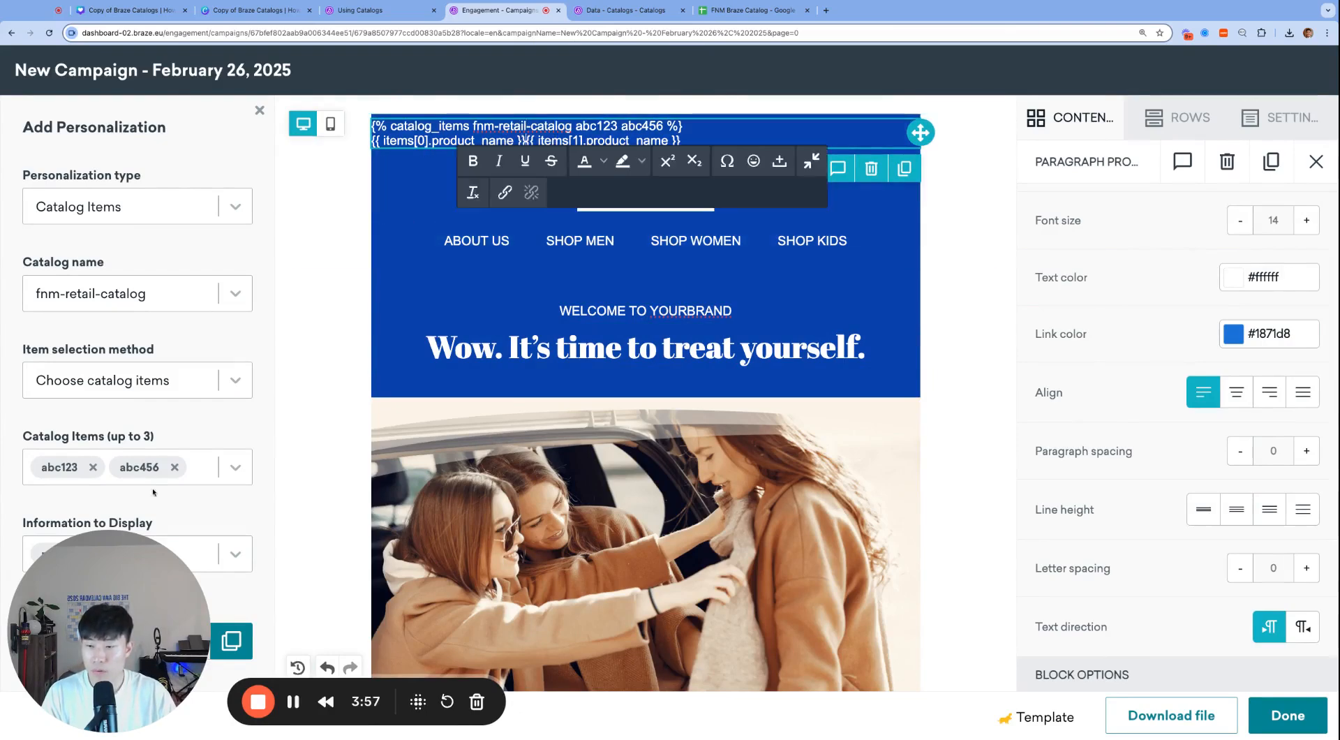
drag(151, 592, 473, 592)
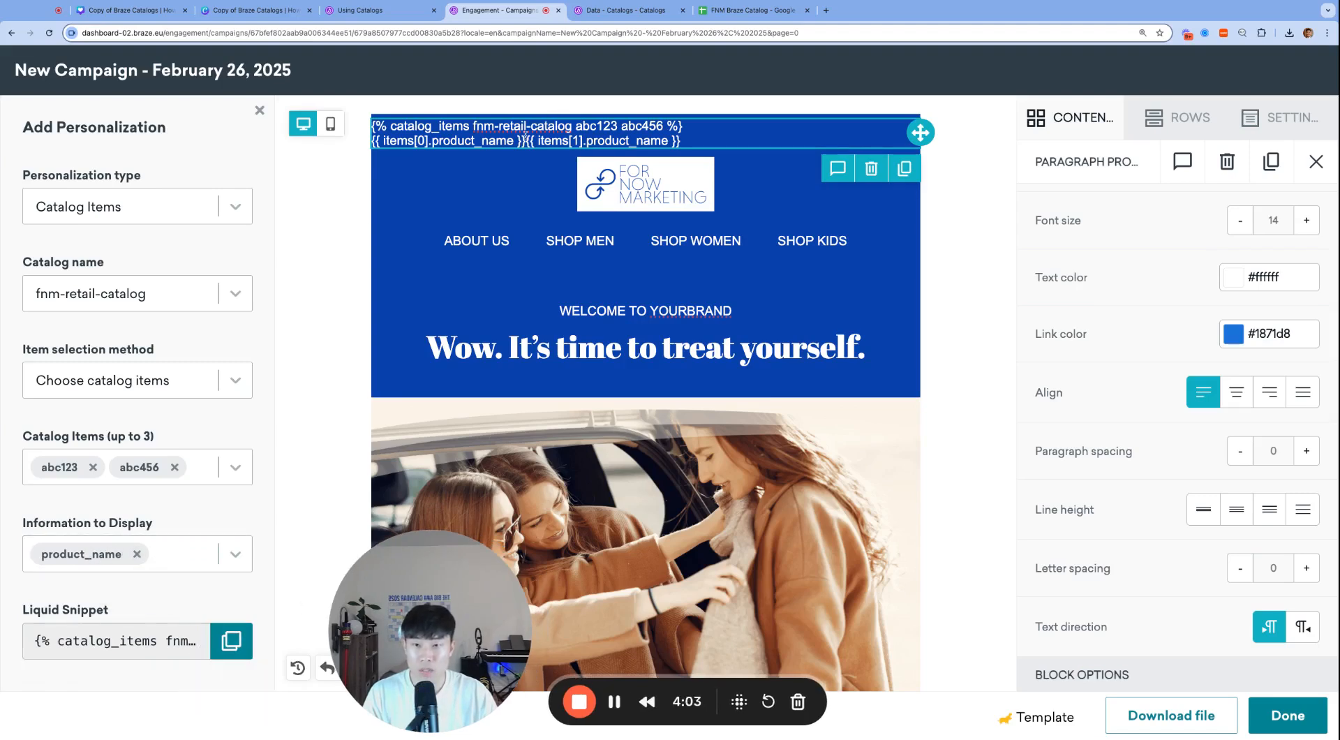
click(525, 140)
key(Return)
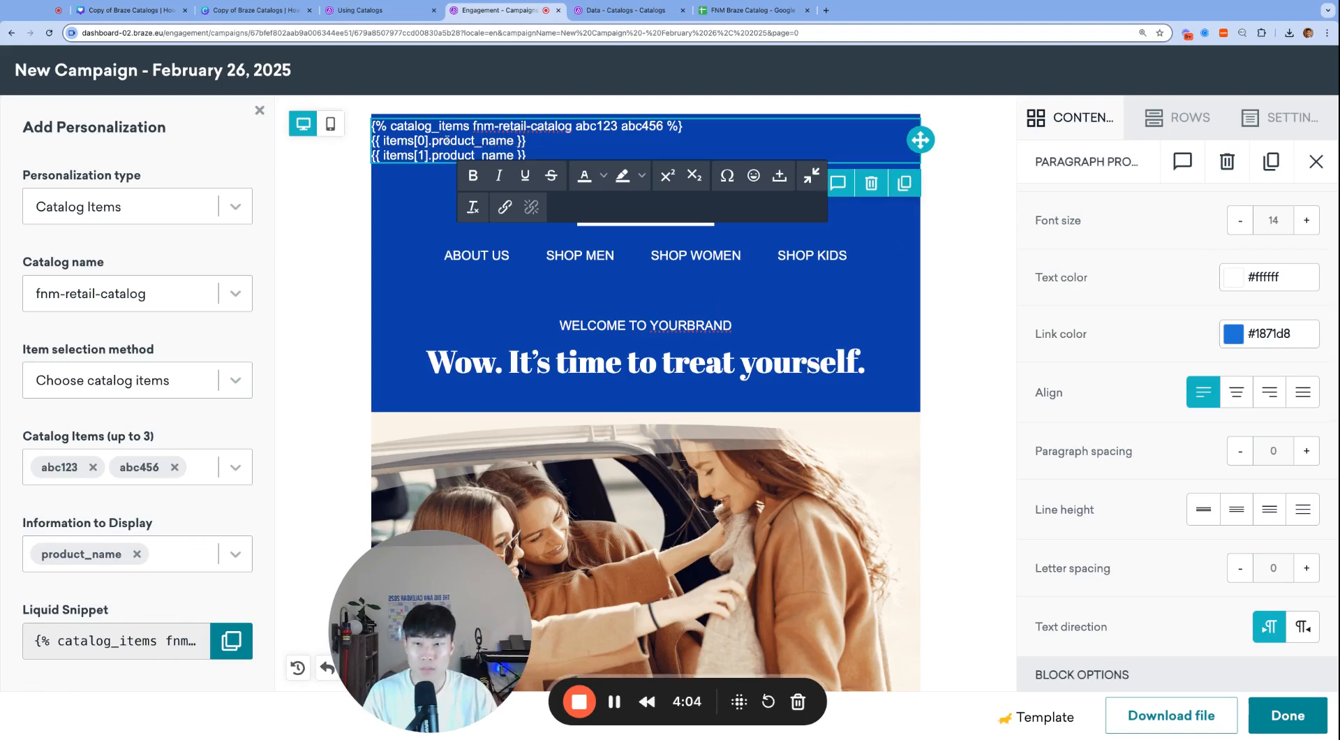
- Examine how items[0] and items[1] in the snippet correspond to the item IDs abc123 and abc456
double_click(448, 140)
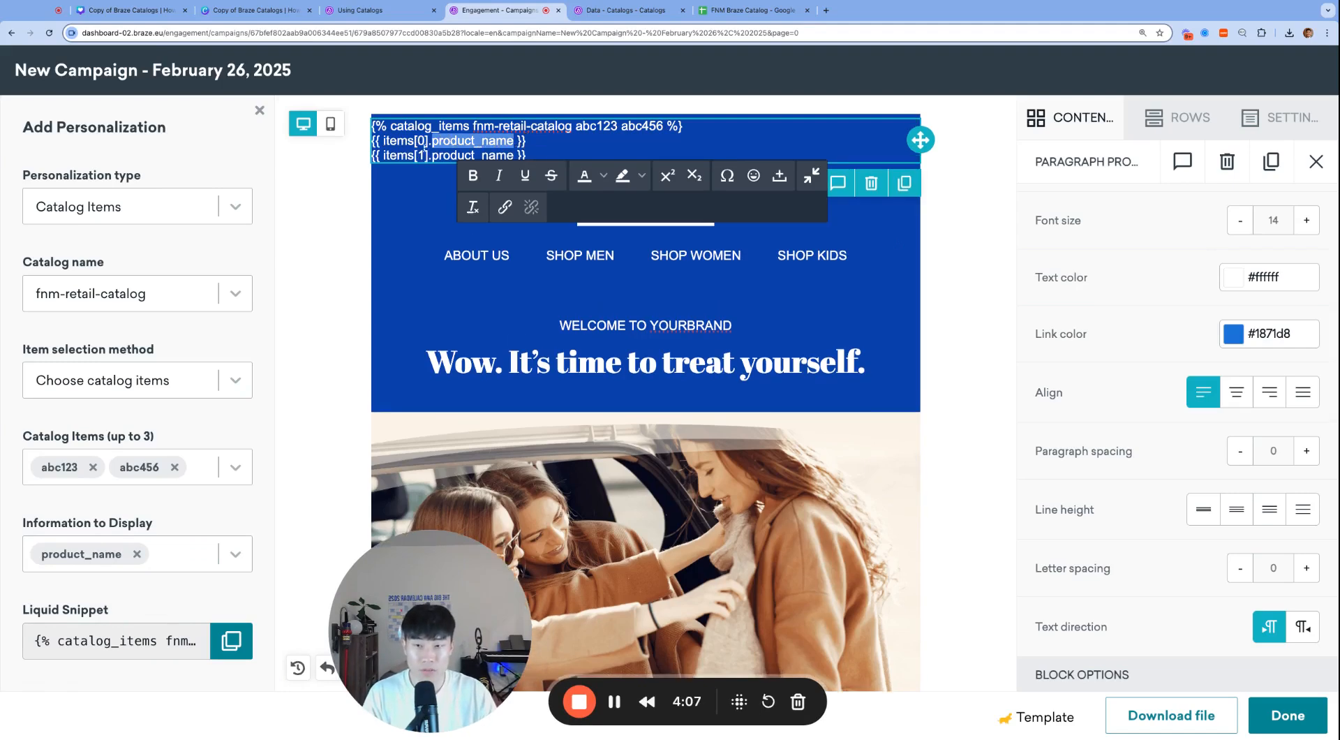
double_click(457, 154)
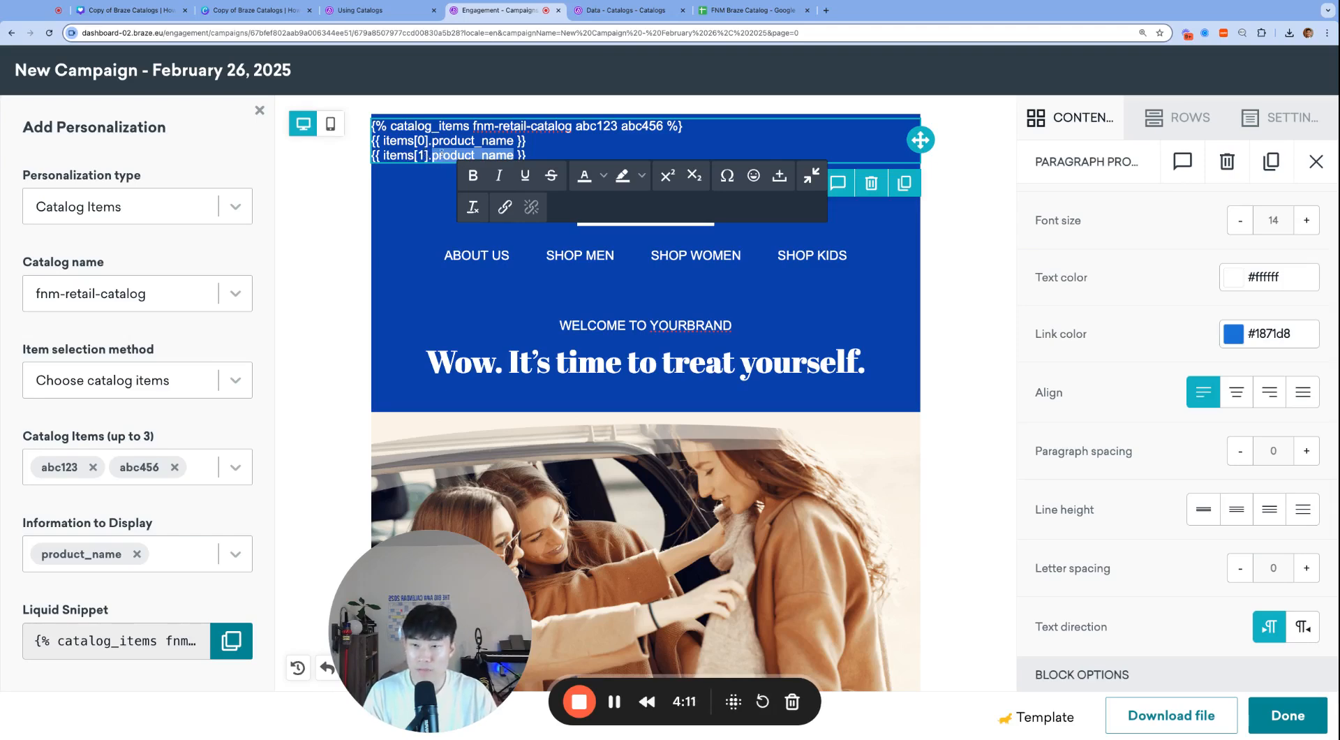
scroll(427, 148, up, 2)
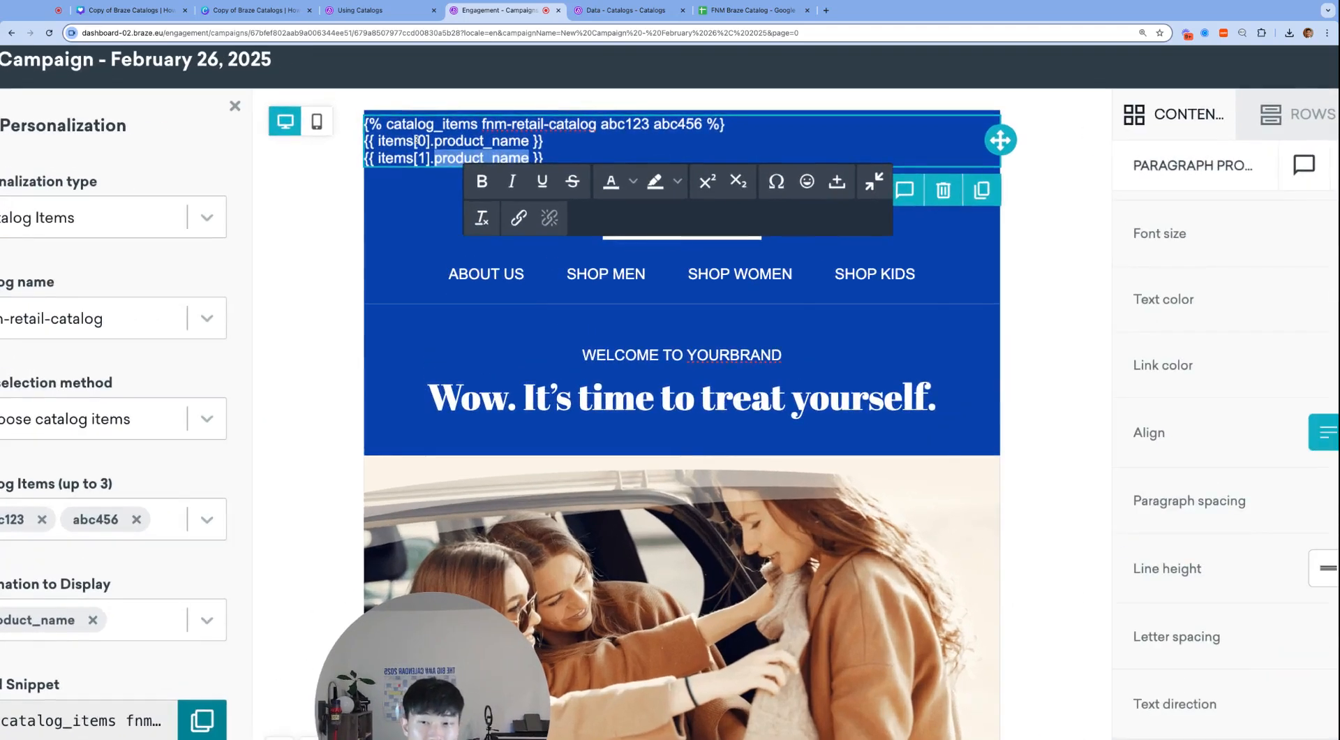
scroll(439, 145, up, 1)
click(420, 140)
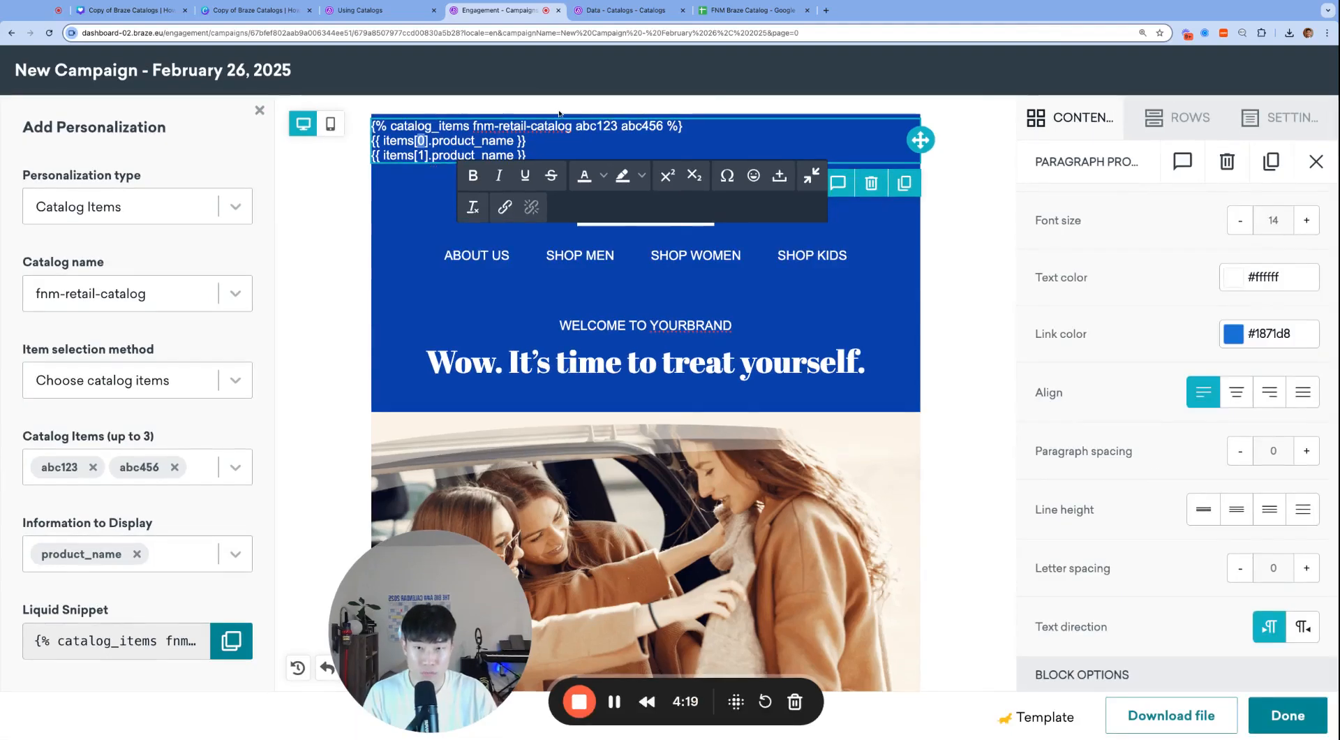
drag(576, 126, 618, 126)
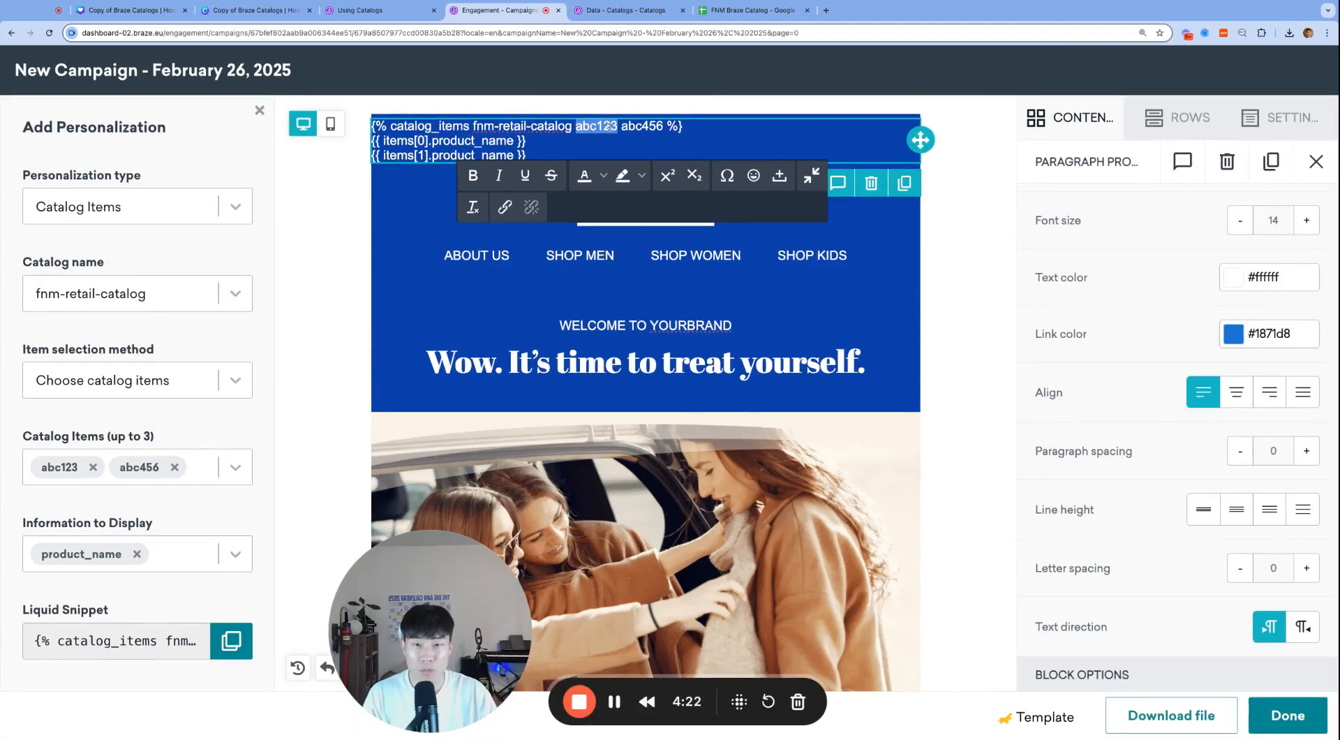
click(424, 155)
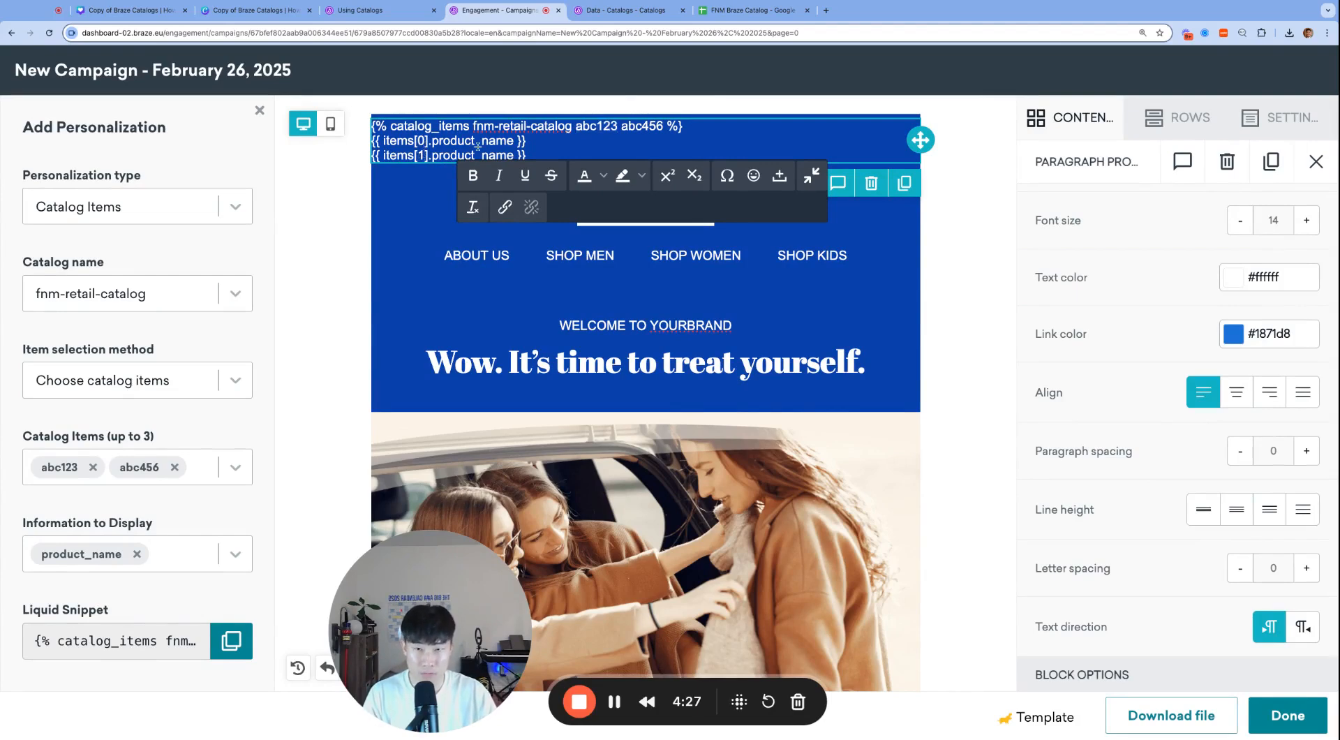
drag(620, 126, 657, 127)
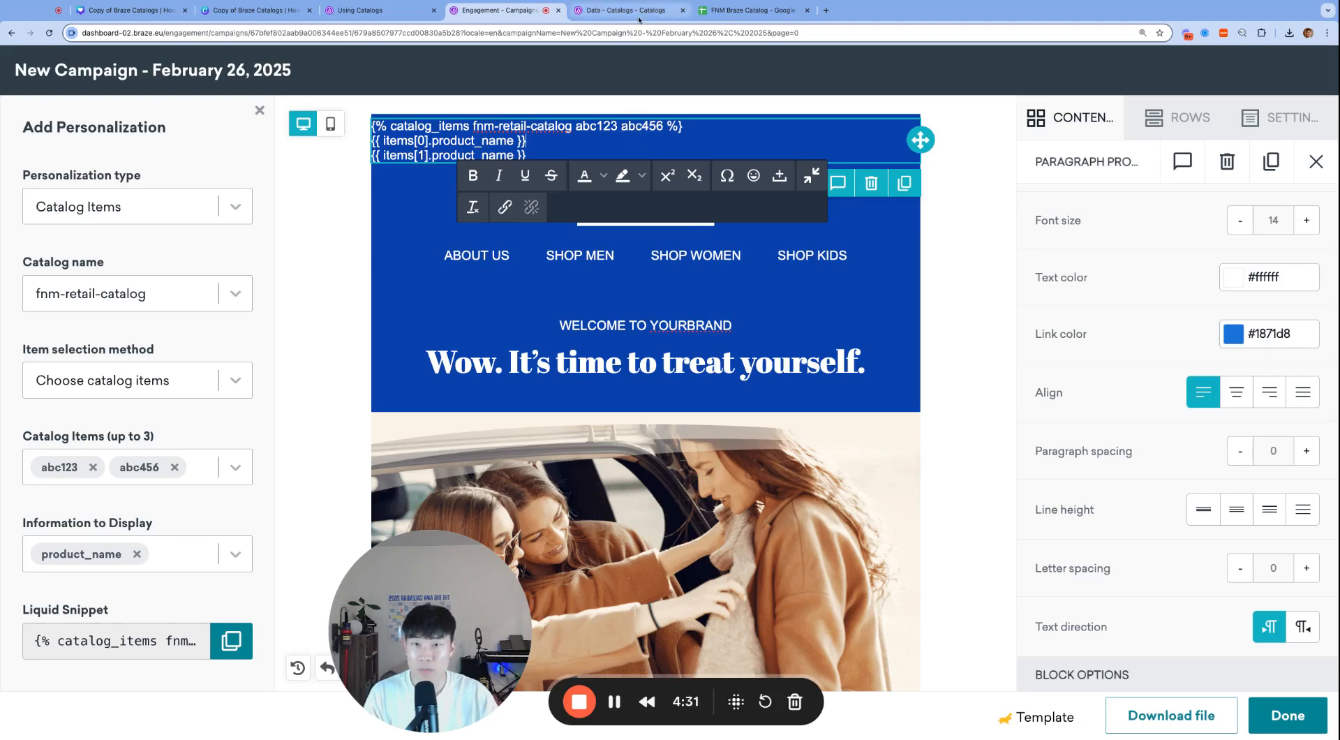
- Check the item IDs abc123 and abc456 in the catalog table against those in the email's catalog_items tag
click(618, 10)
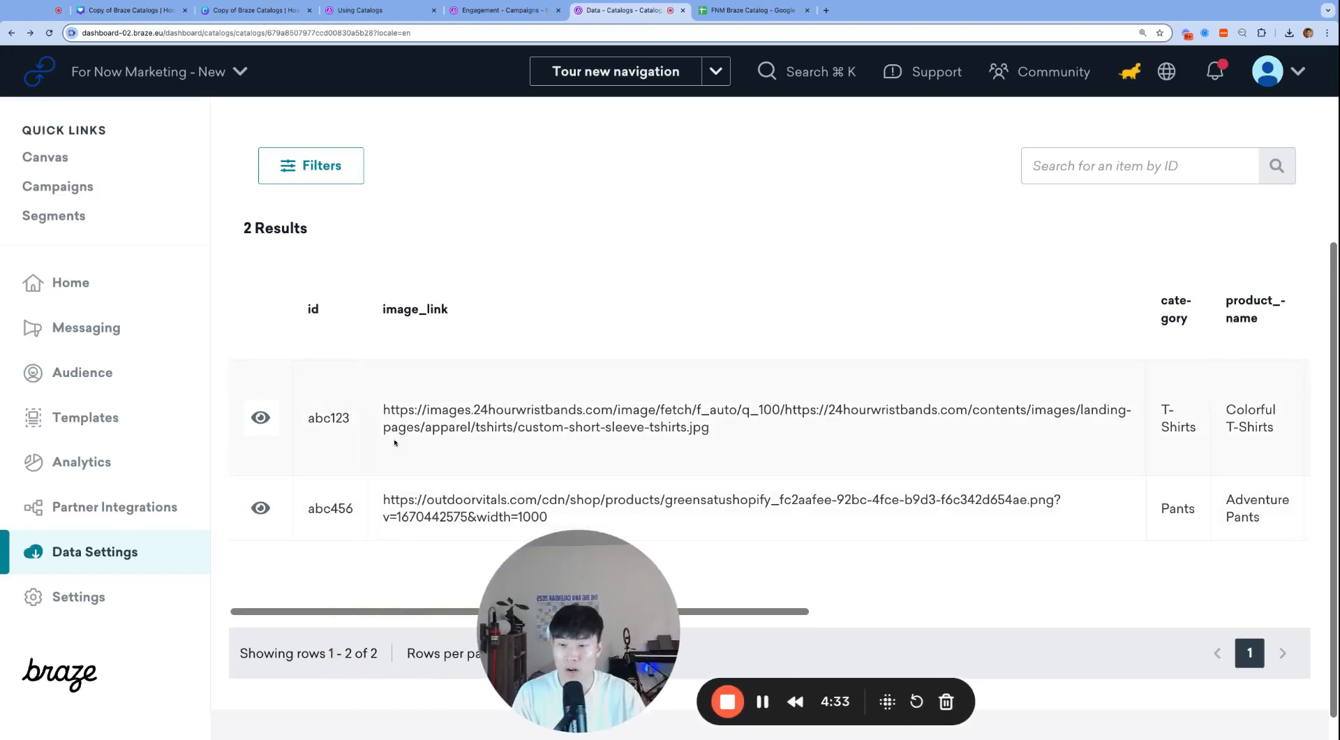
double_click(338, 418)
double_click(331, 508)
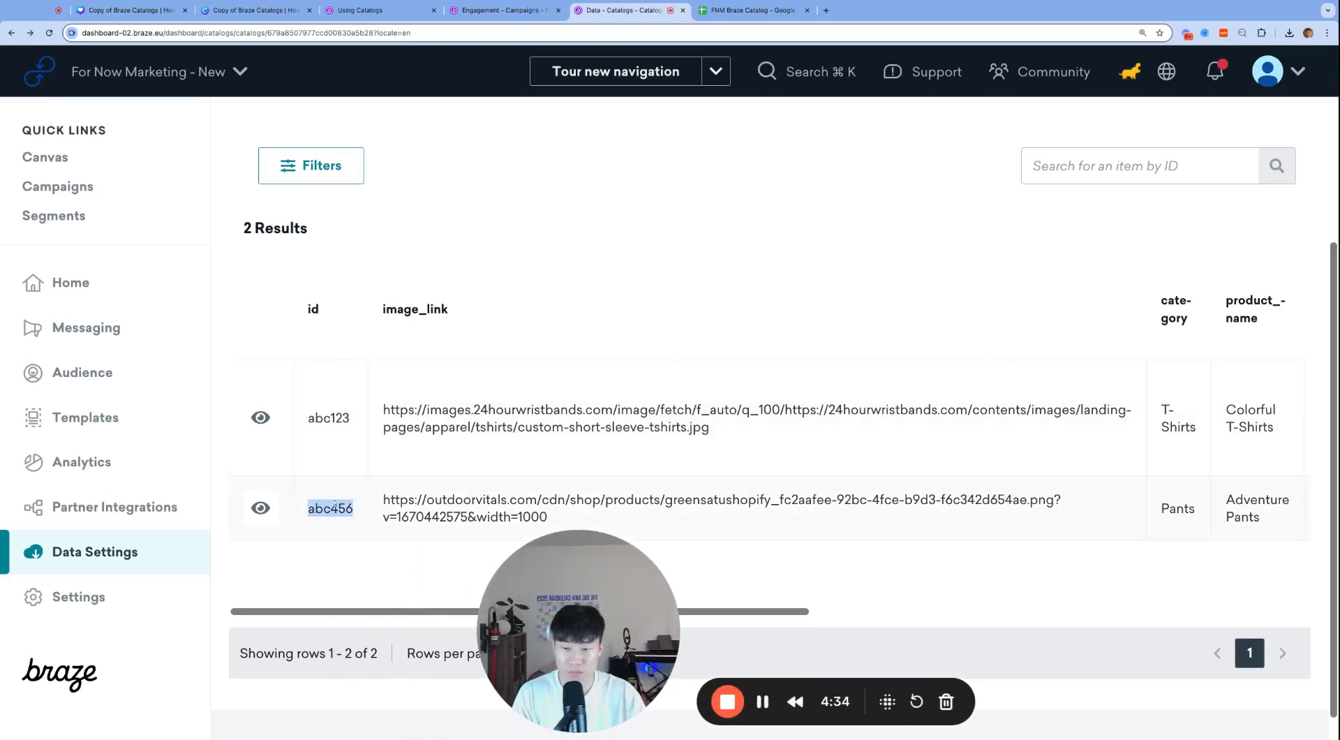
scroll(370, 505, up, 1)
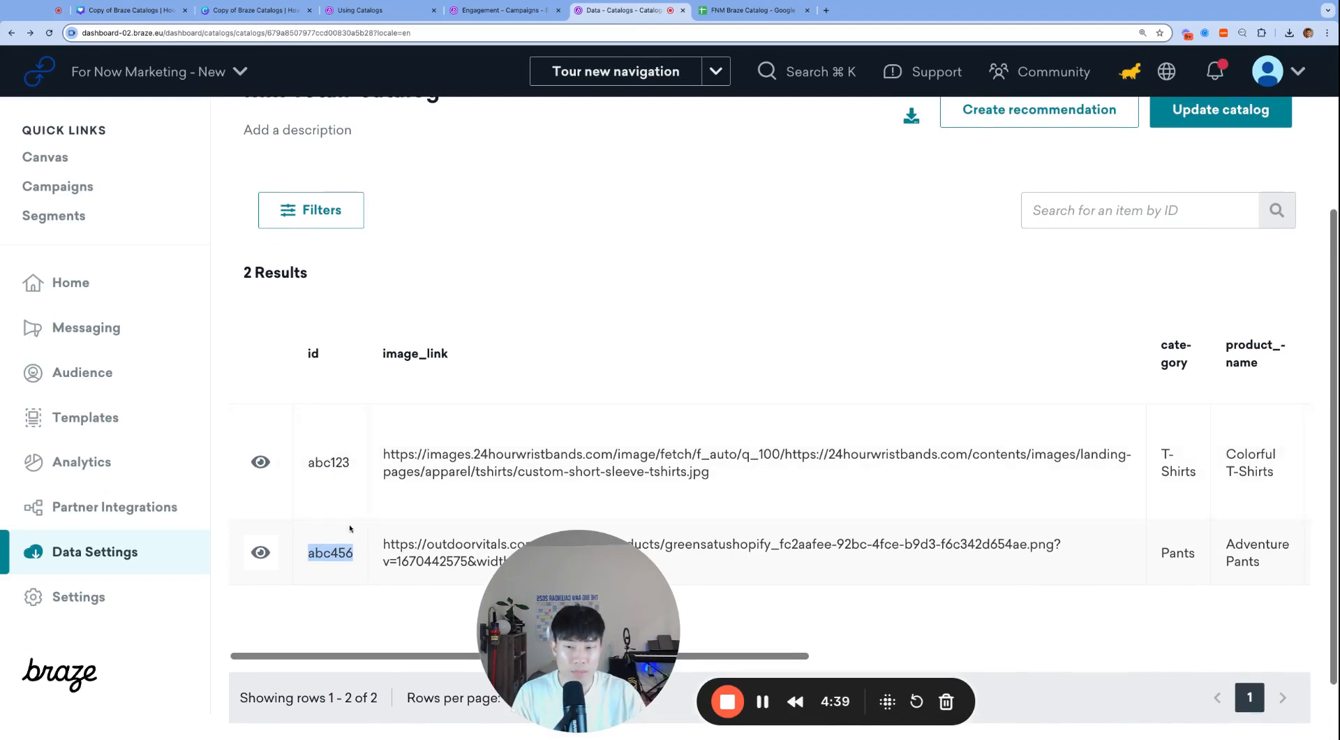
scroll(521, 443, up, 2)
click(503, 10)
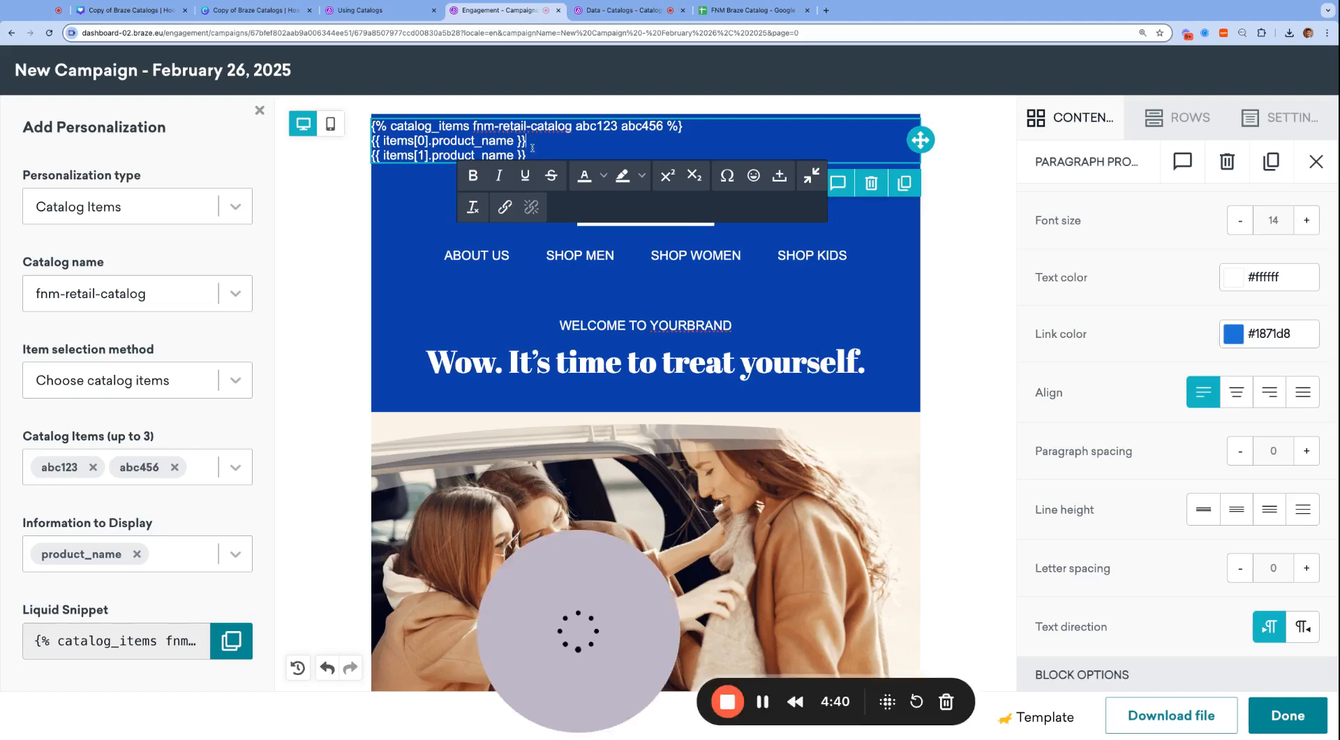
double_click(596, 127)
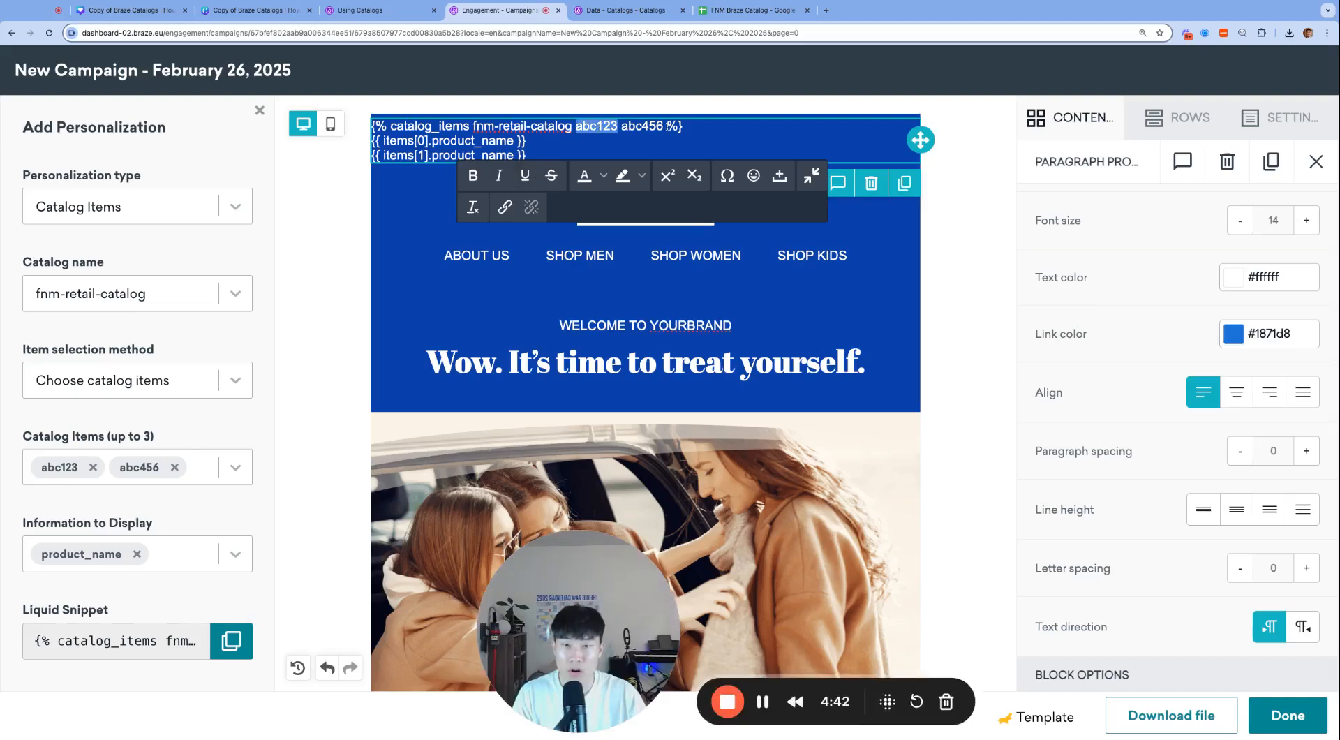
click(615, 131)
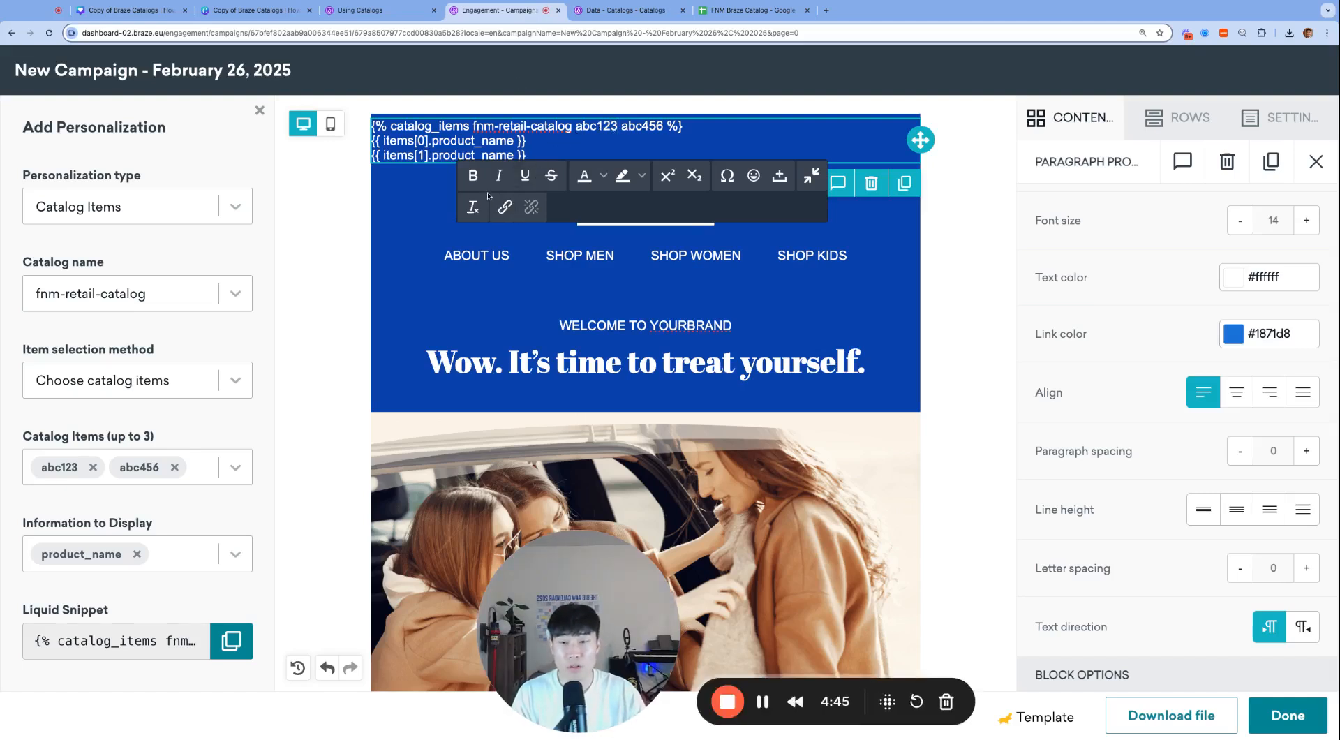
- Close the personalization settings and preview the email to check the rendered product names above the logo
click(858, 367)
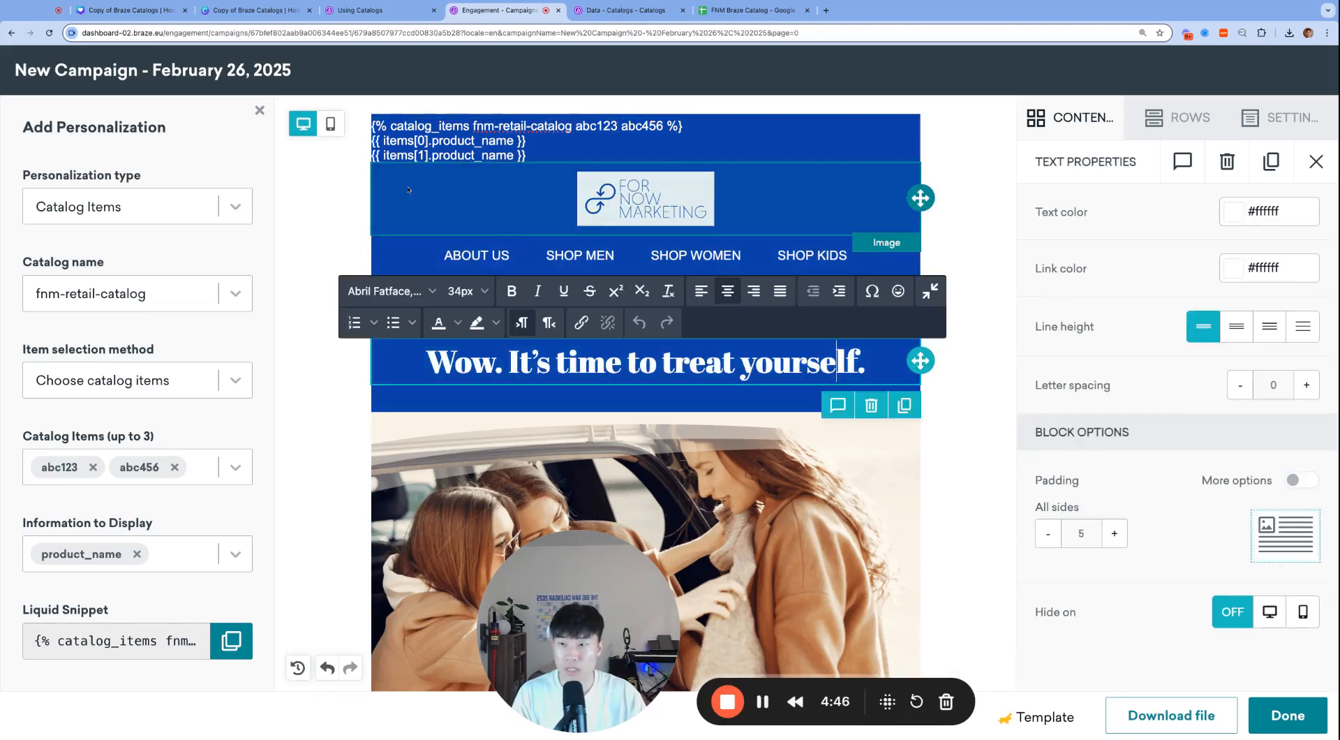
click(260, 110)
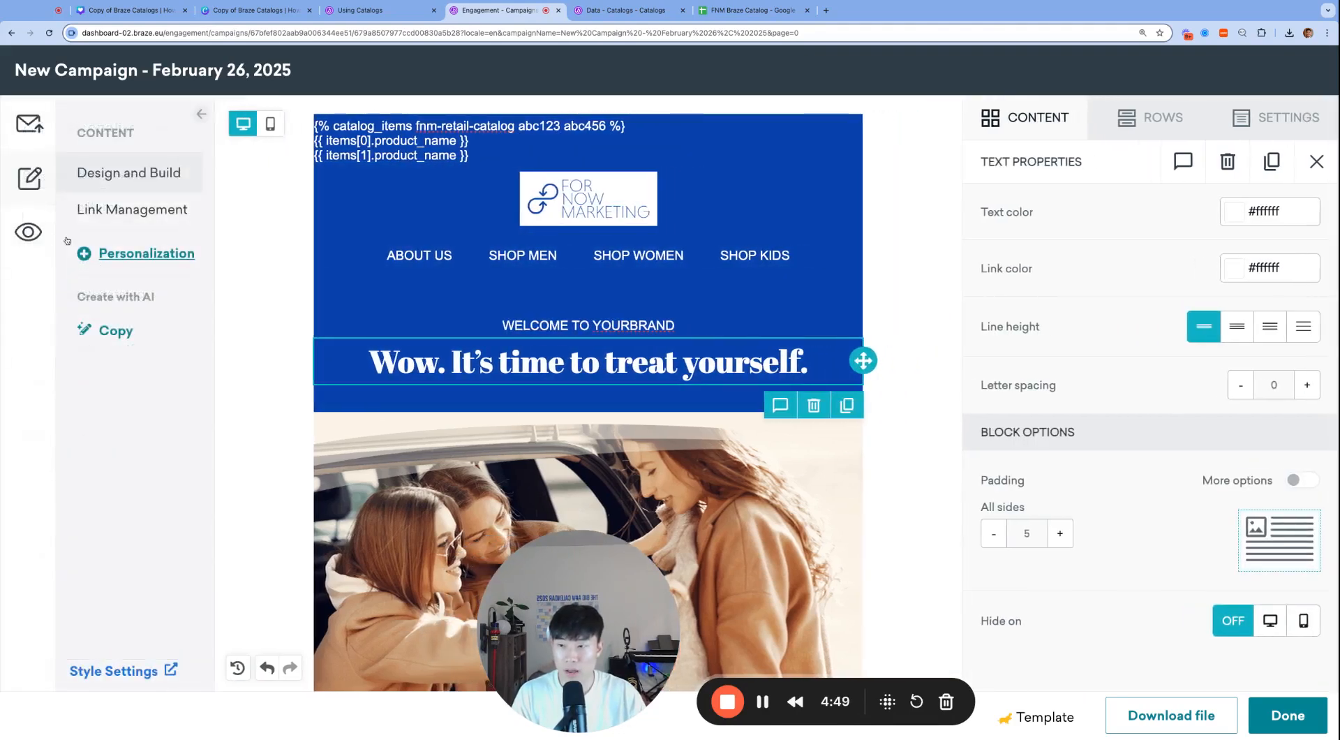
click(39, 235)
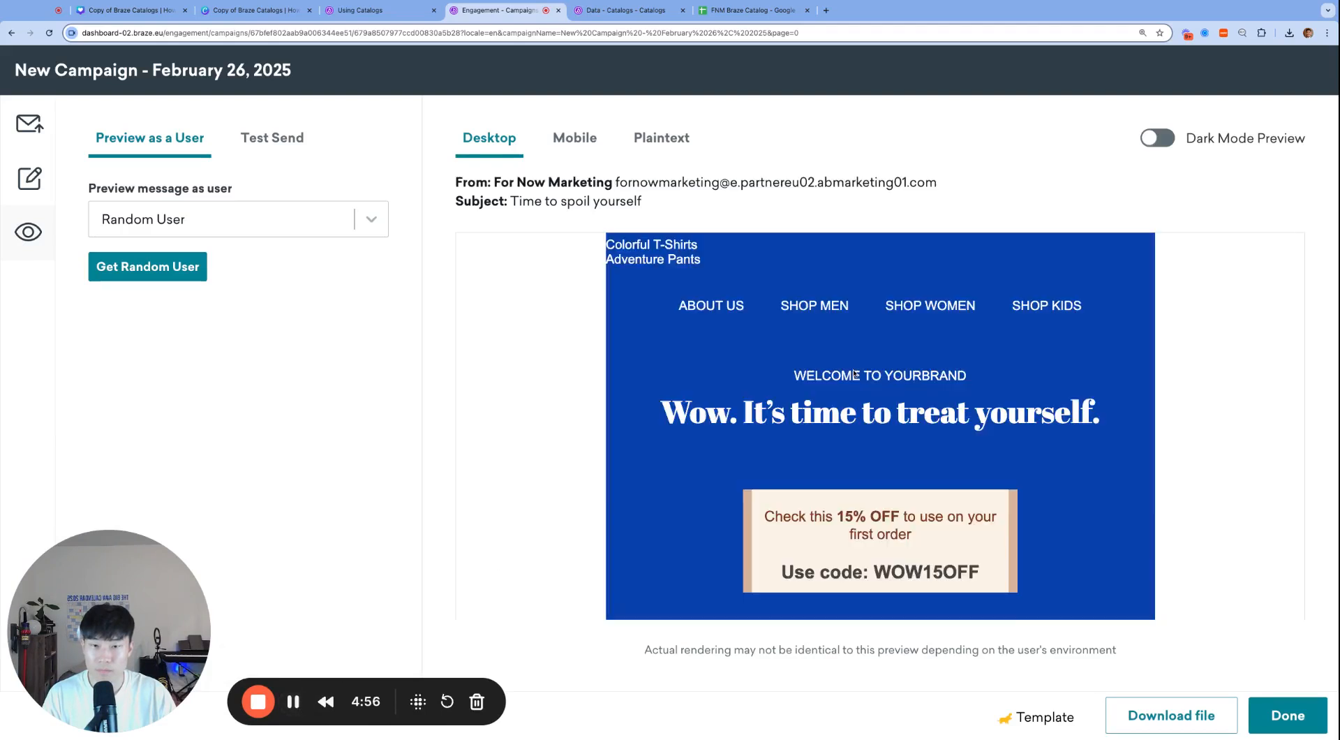
triple_click(651, 245)
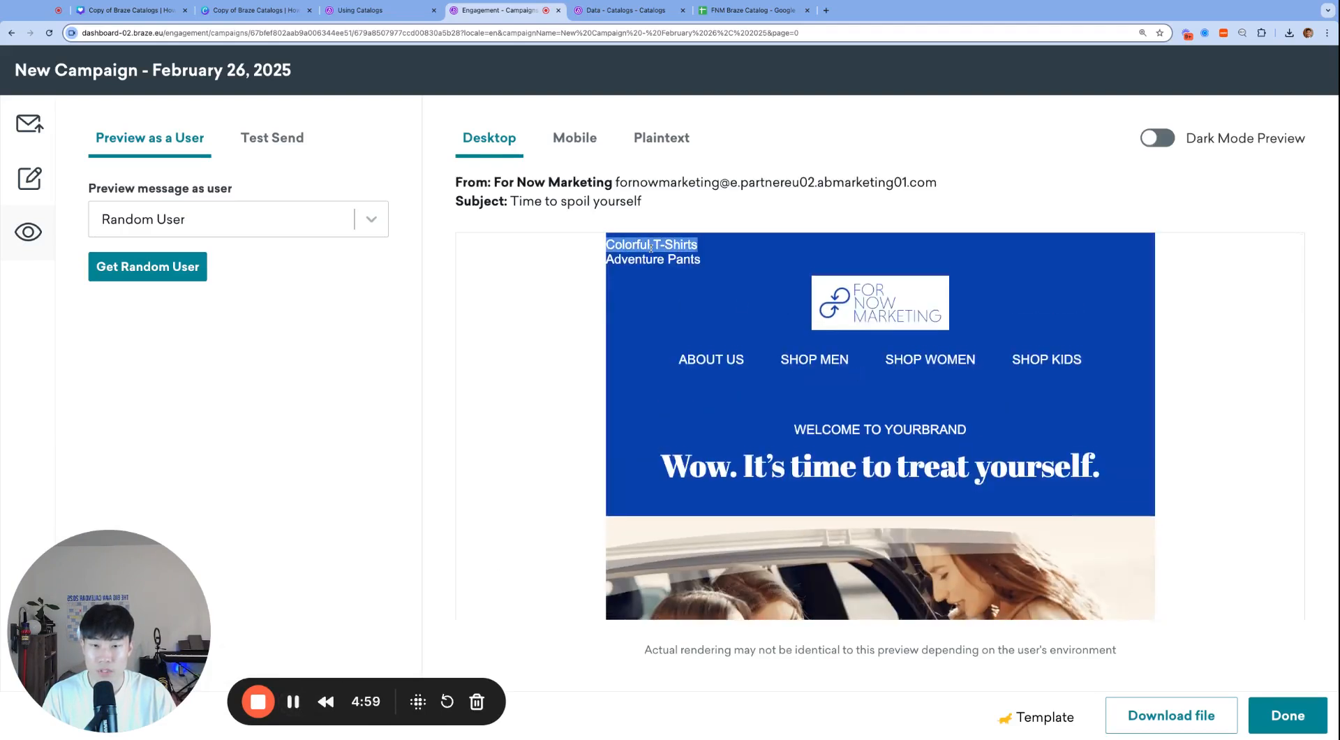
triple_click(652, 261)
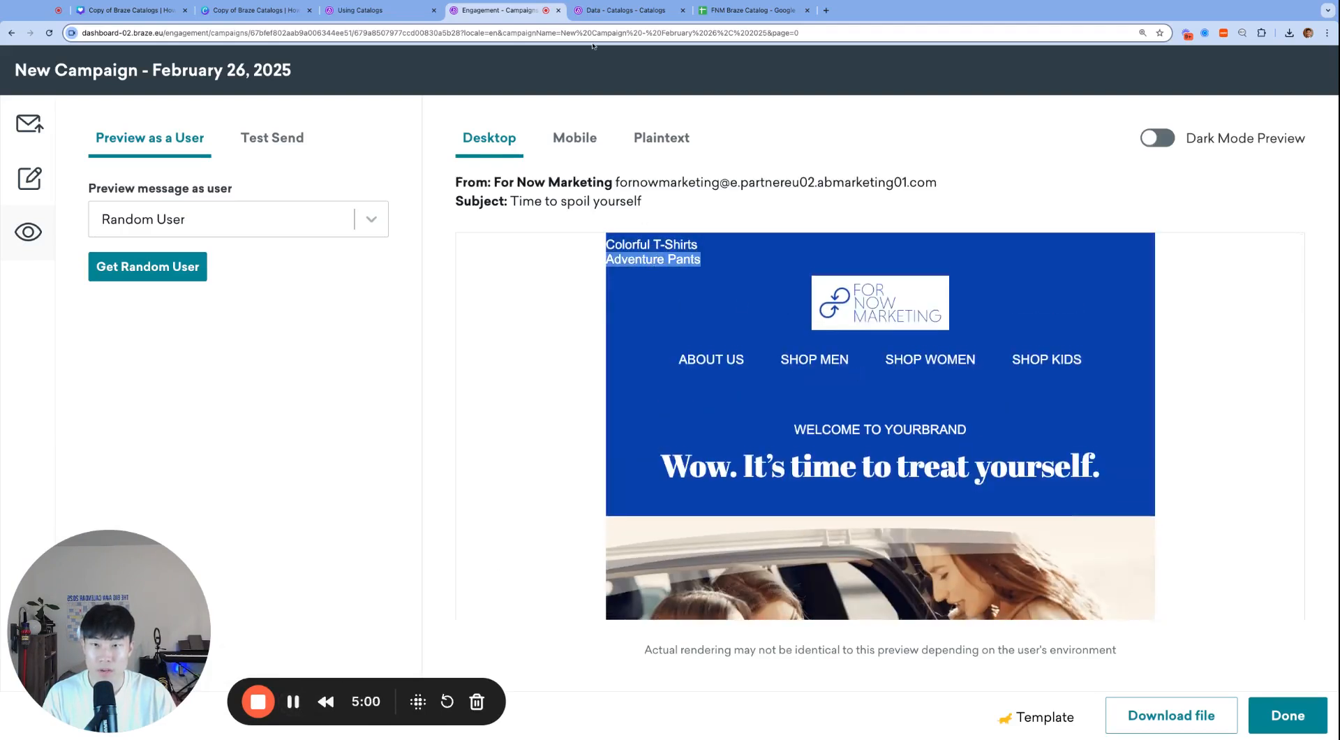
- Compare the previewed product names with the product_name column in fnm-retail-catalog and return to the email preview
click(624, 11)
scroll(349, 477, down, 1)
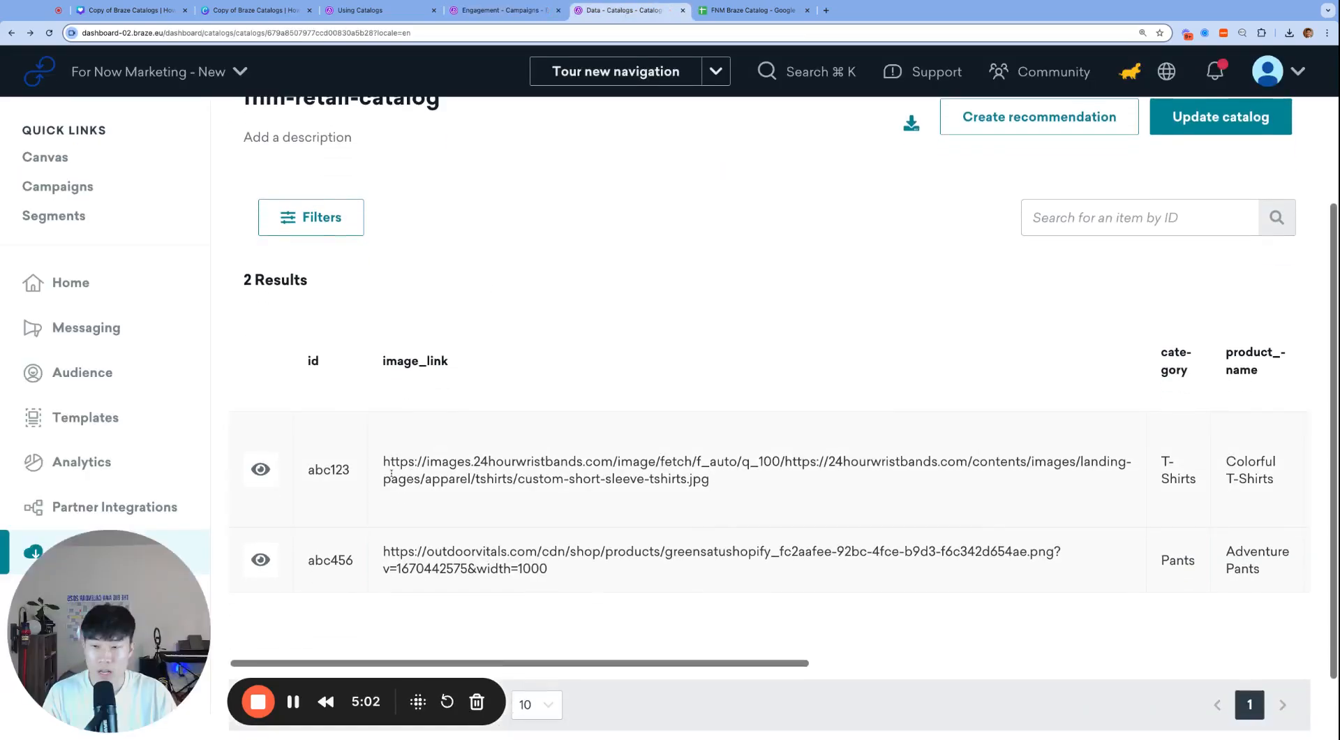
scroll(333, 472, right, 2)
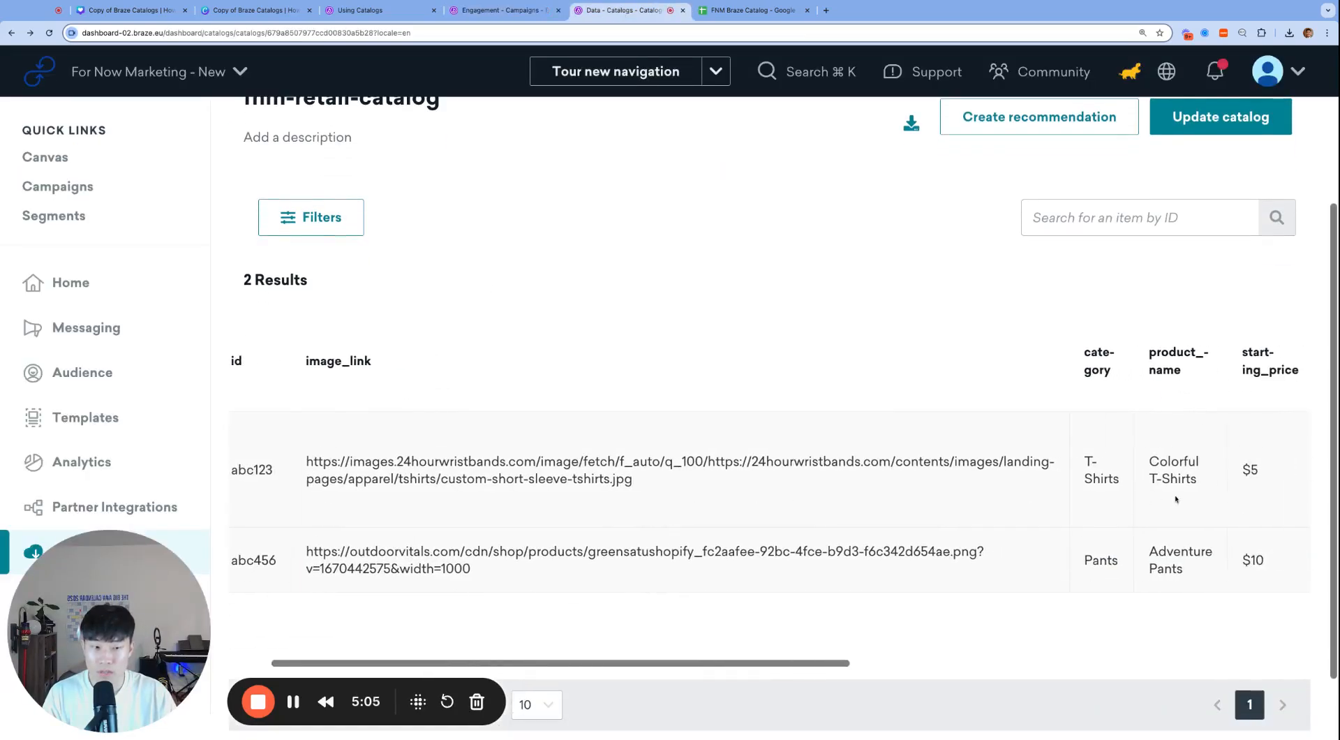
triple_click(1177, 478)
scroll(1177, 478, left, 1)
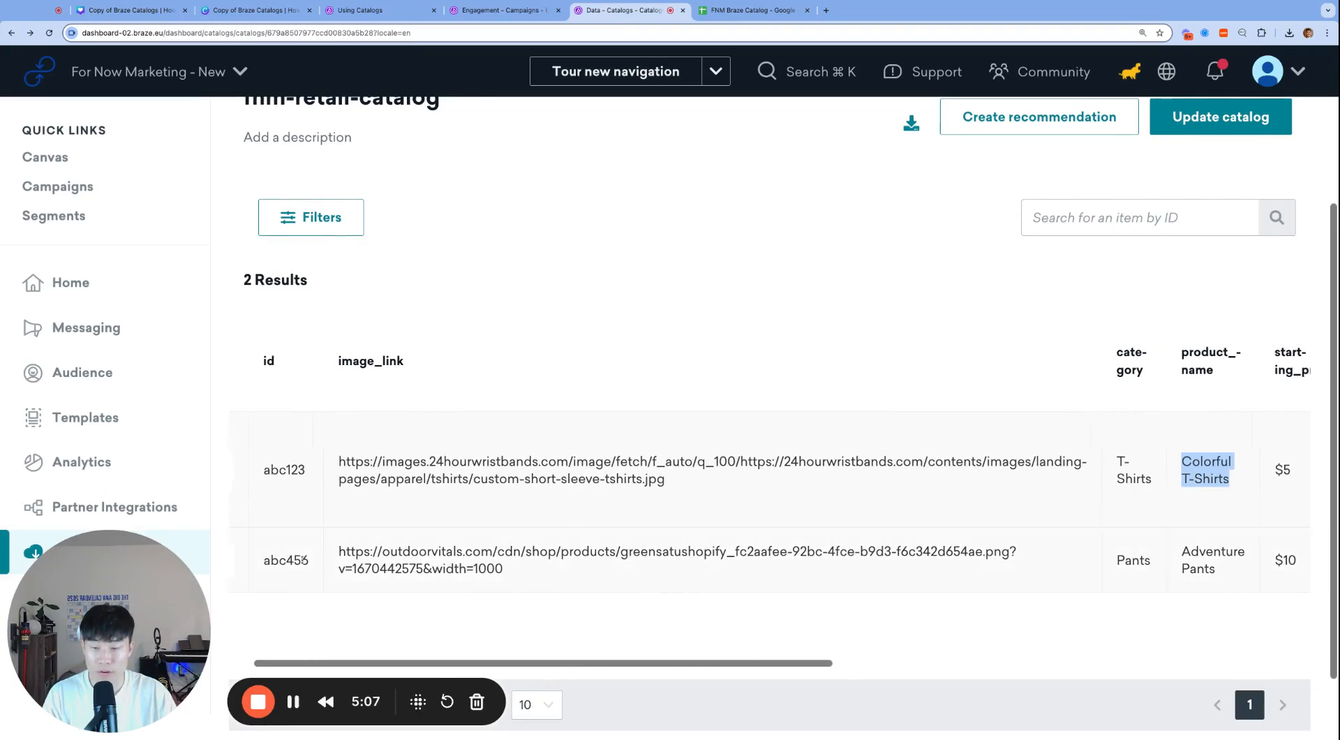
click(506, 10)
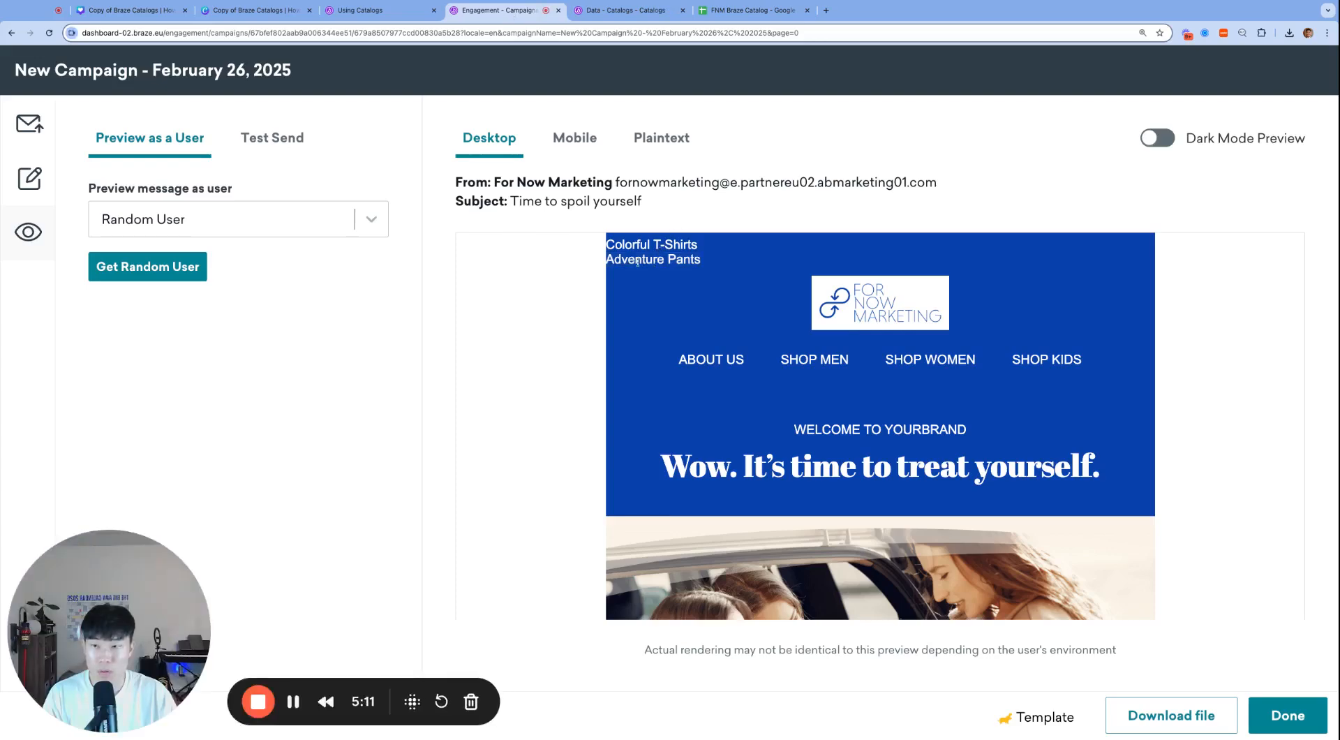
- Return to the email design, select the snippet paragraph above the logo, and open its personalization settings with type Catalog Items
click(27, 183)
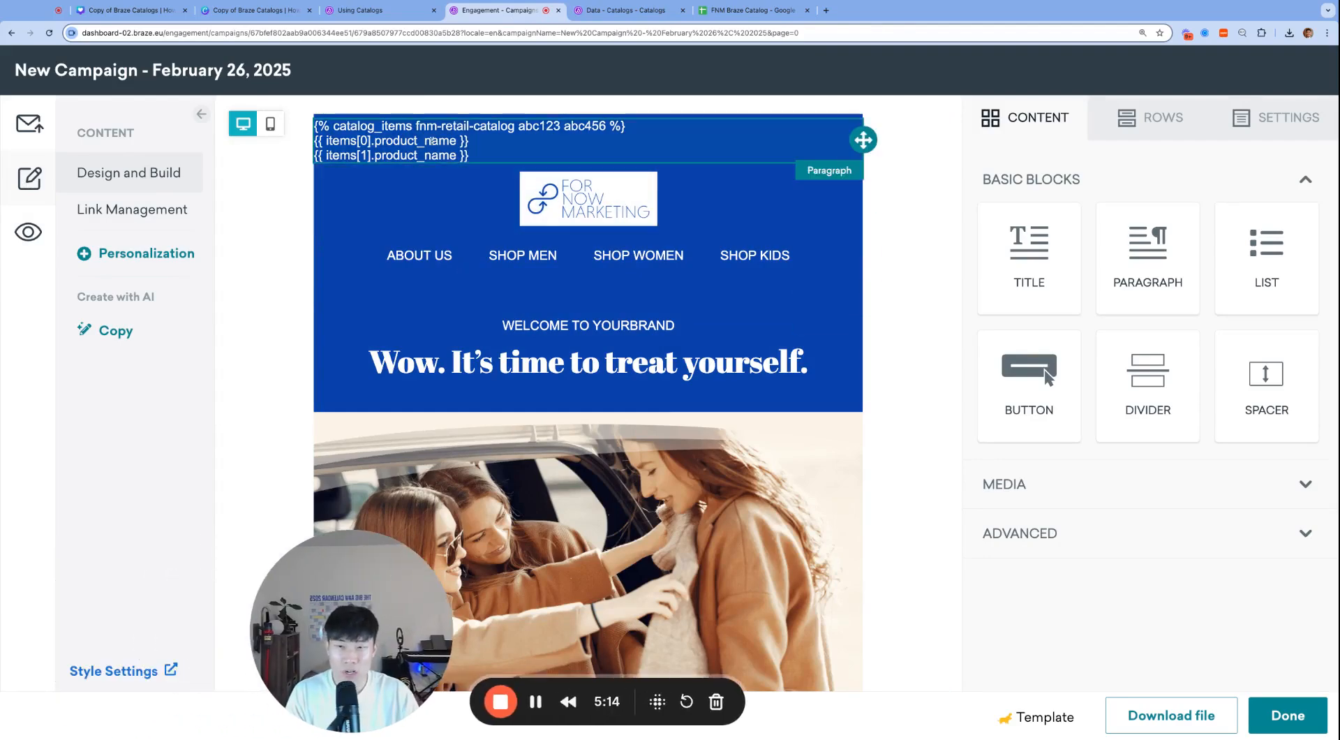
click(431, 142)
click(165, 261)
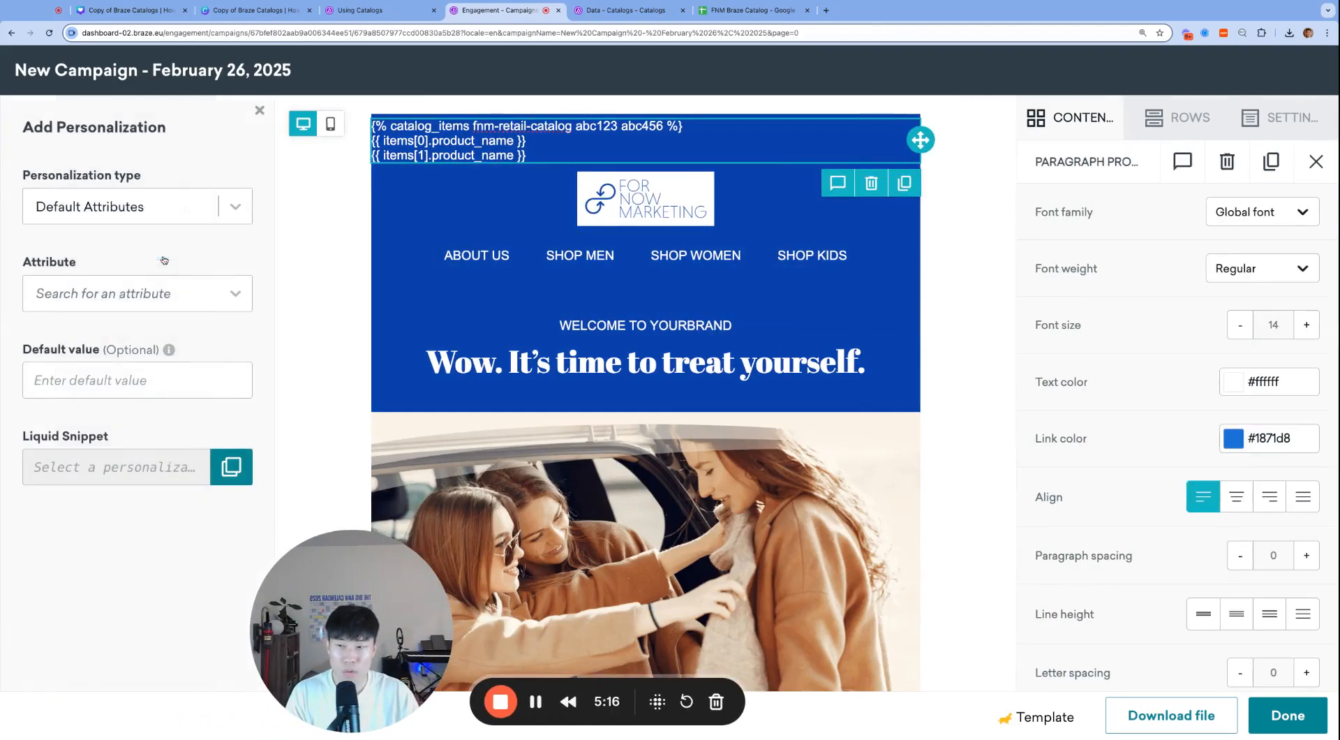
click(139, 206)
scroll(149, 352, down, 1)
scroll(150, 356, down, 3)
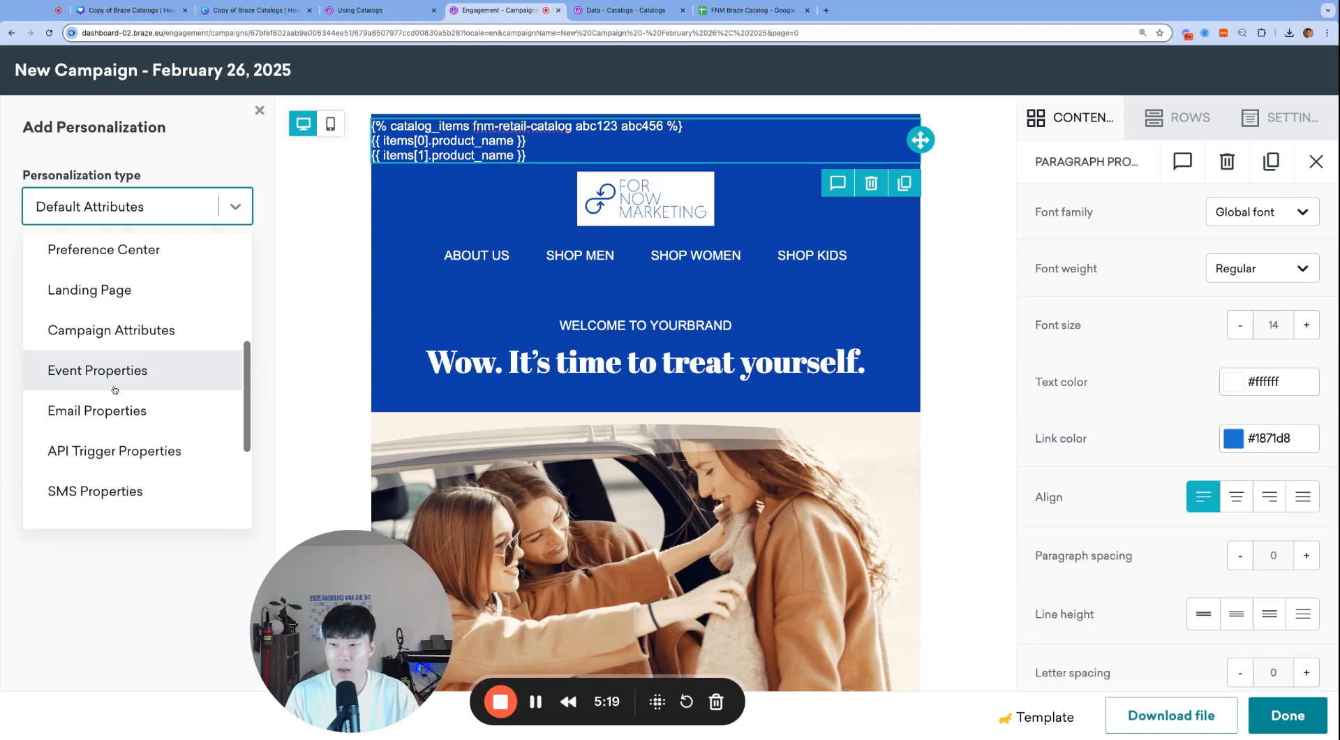
scroll(129, 342, down, 3)
click(120, 368)
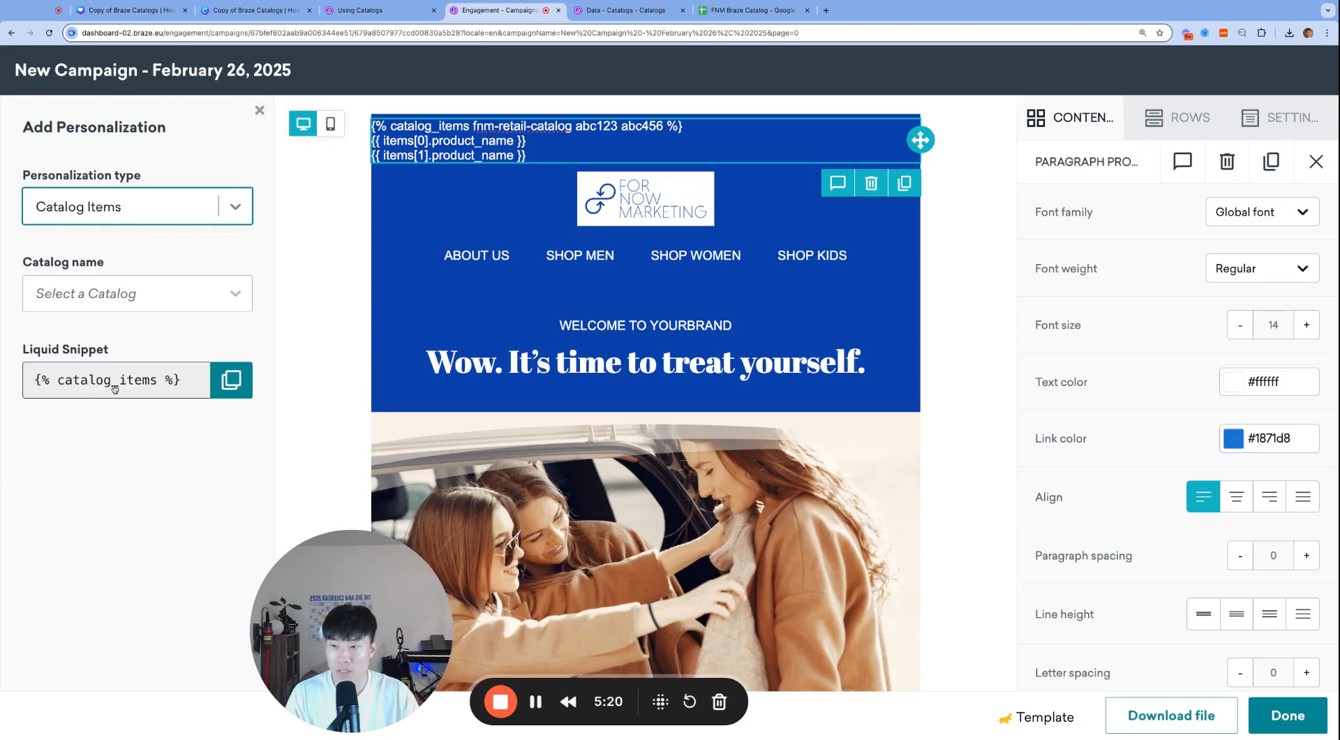
click(156, 293)
click(269, 174)
- Examine the catalog_items line for fnm-retail-catalog and the product_name lines below it in the paragraph
click(636, 124)
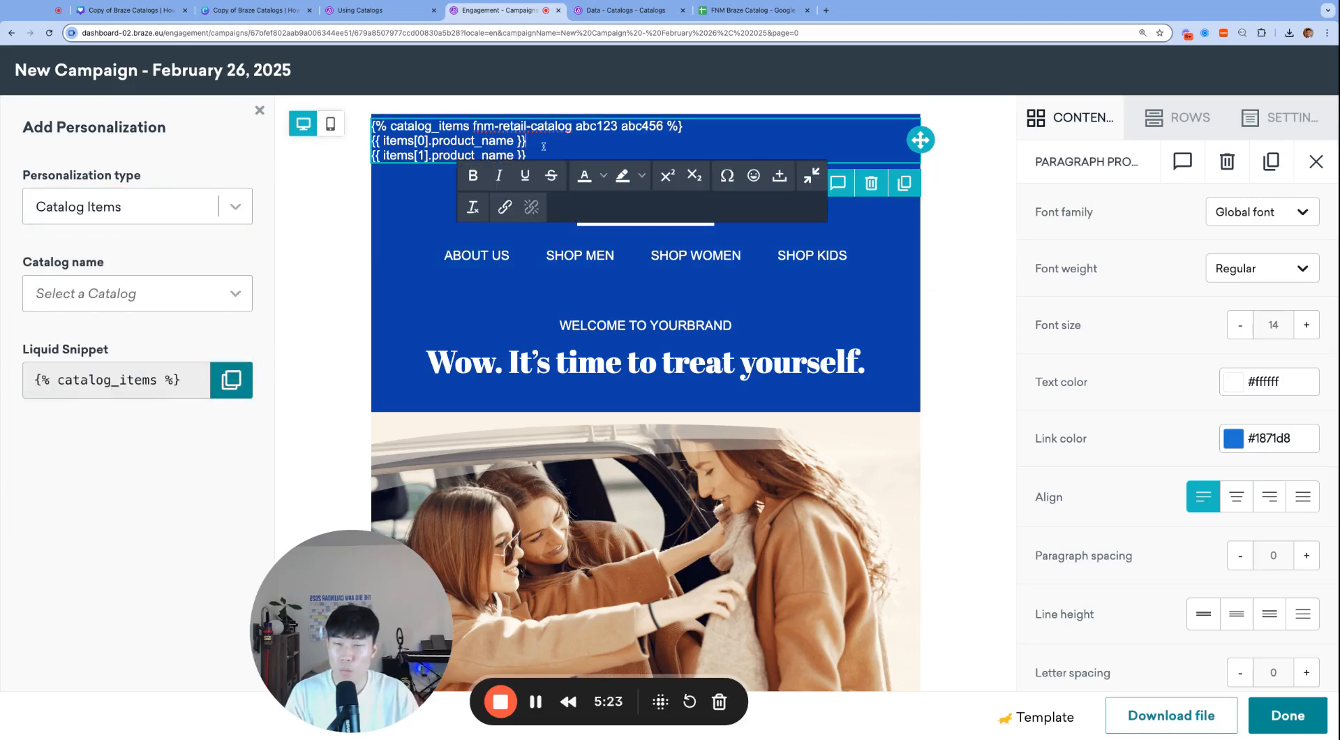
triple_click(433, 129)
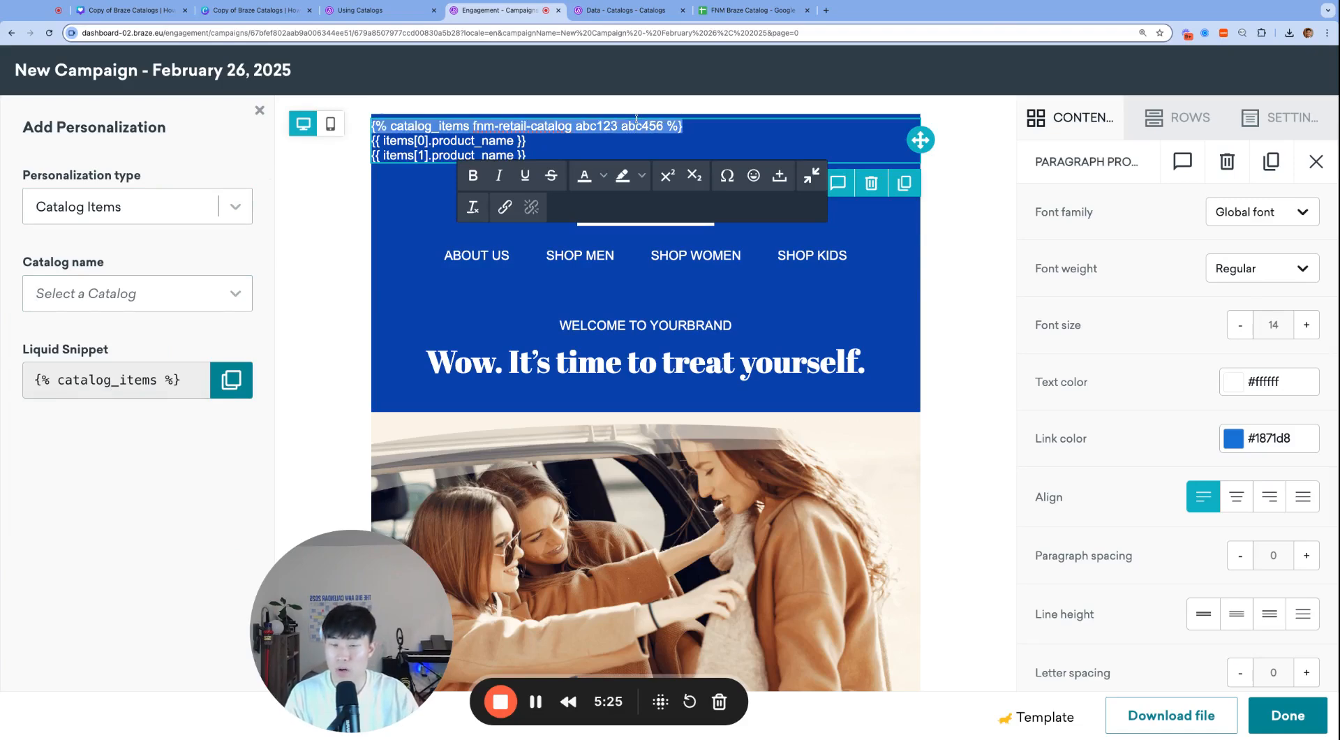
click(433, 135)
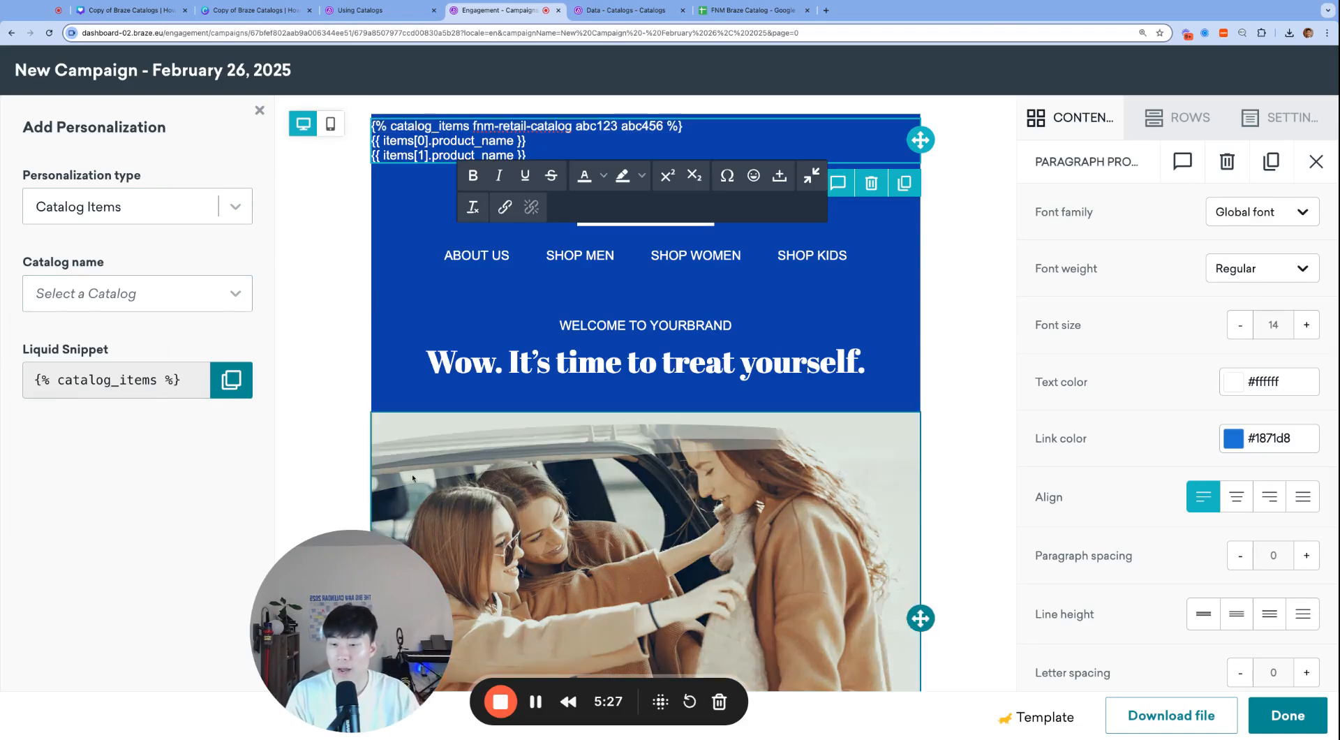
drag(404, 582, 162, 582)
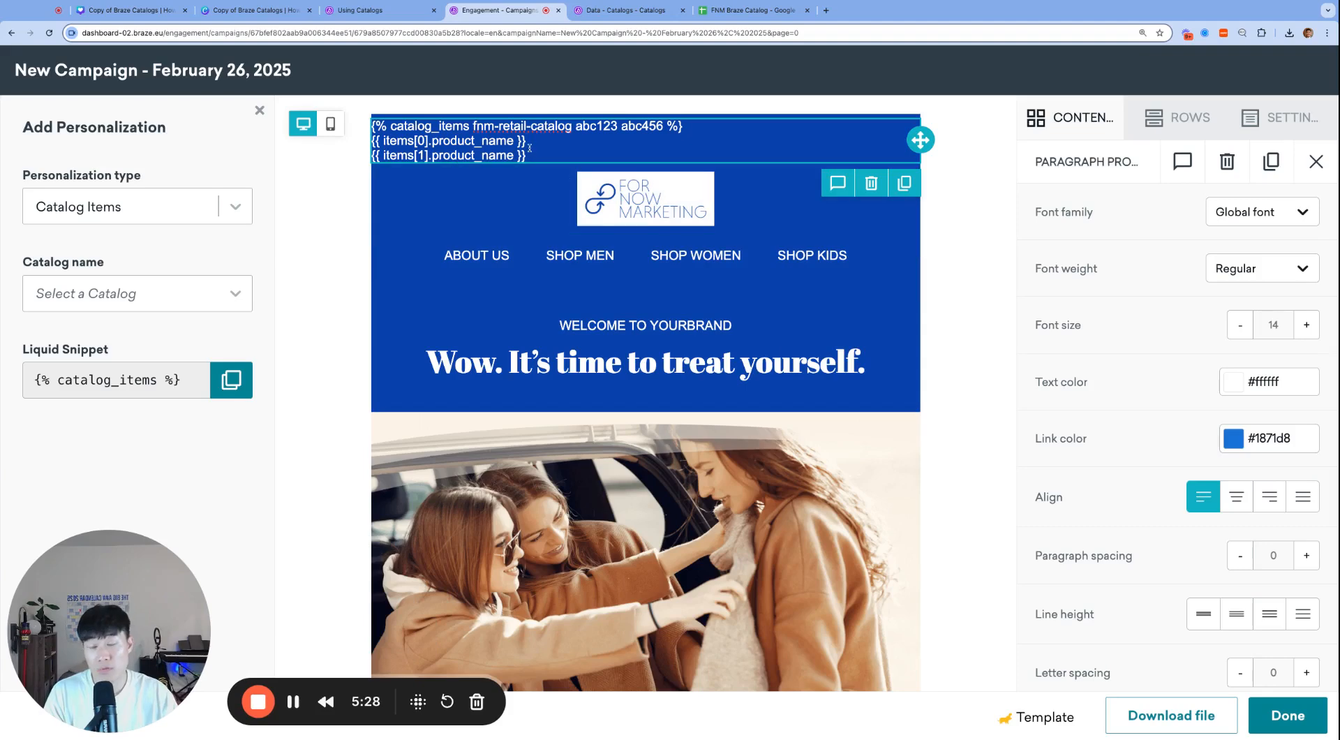
click(553, 142)
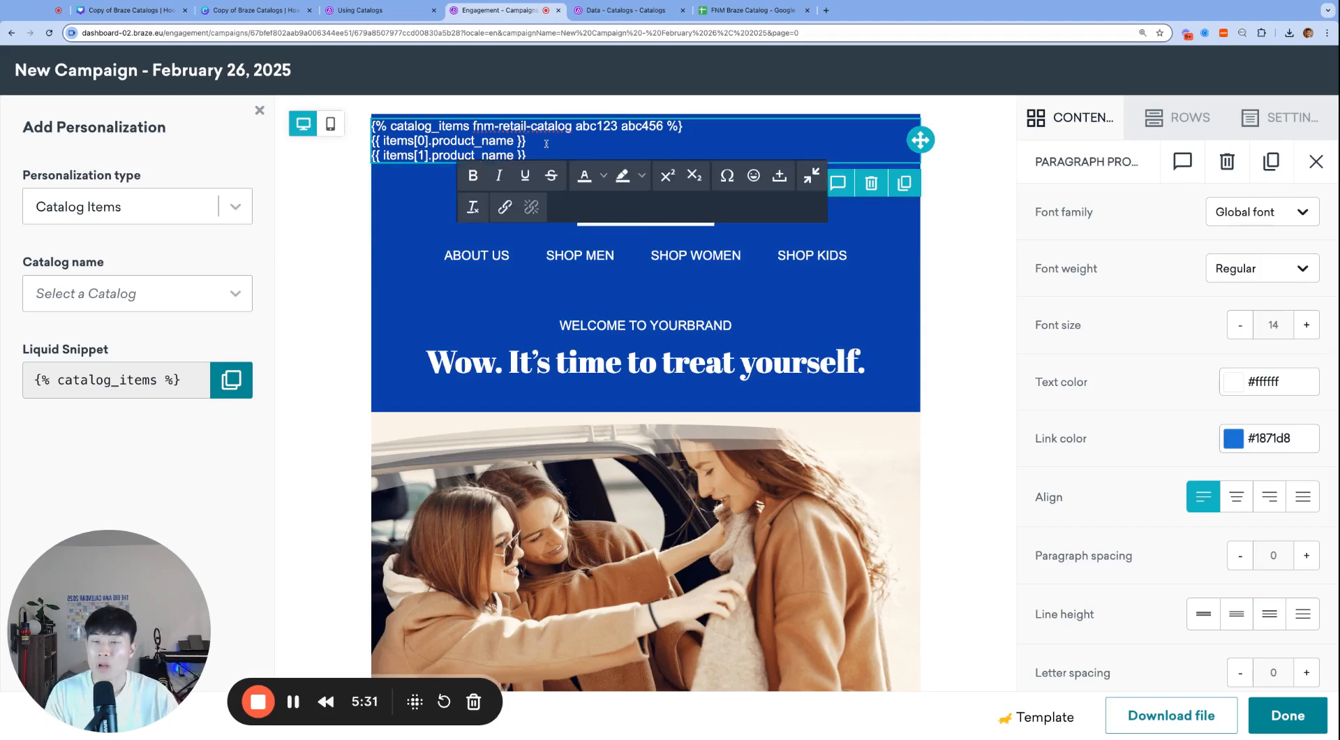
key(super+equal)
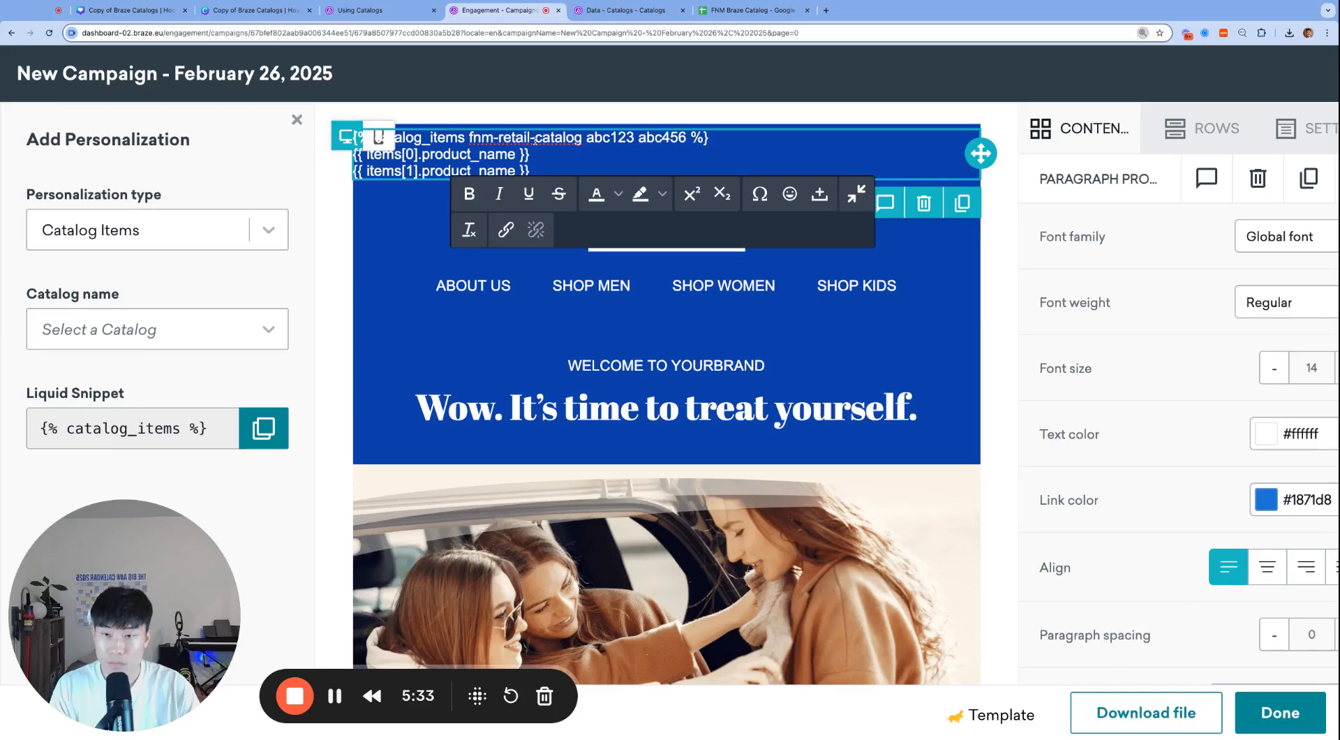
- Match abc123 in the catalog_items tag with items[0] and abc456 with items[1], and review the tag line as a whole
double_click(616, 136)
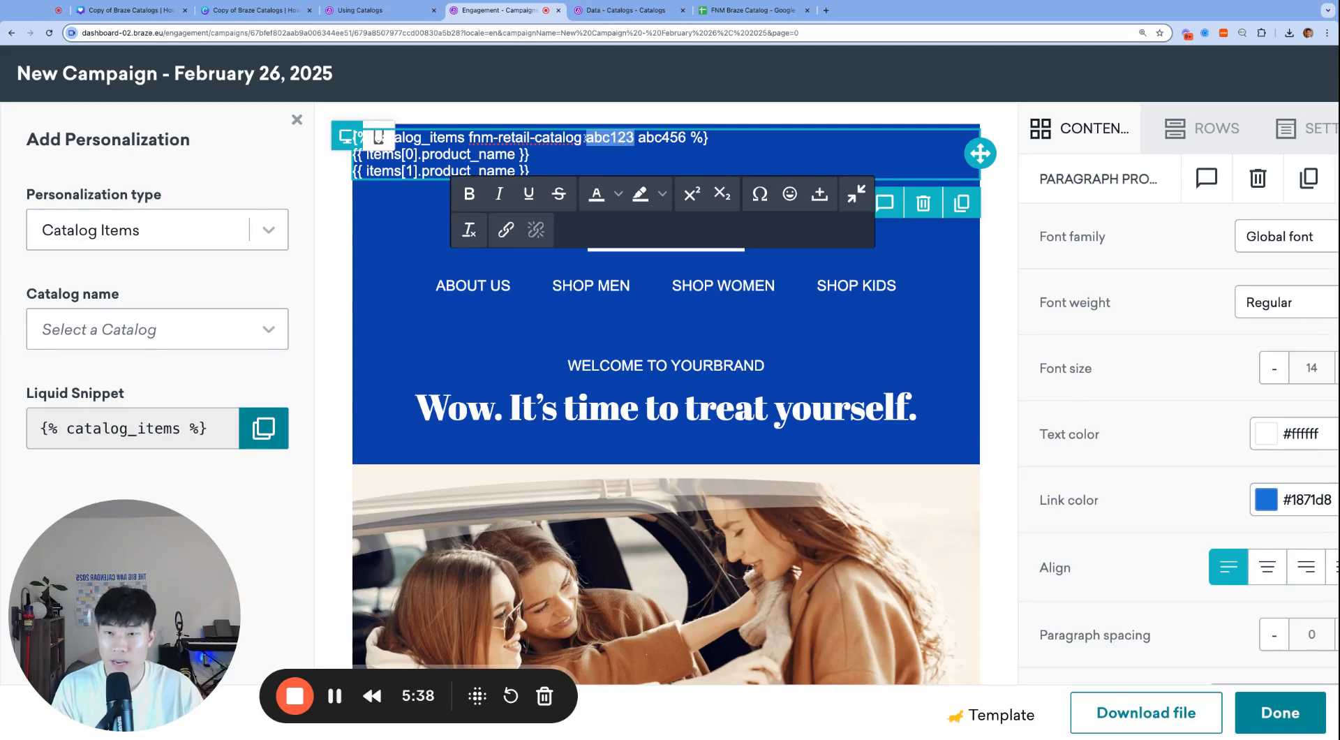
click(434, 154)
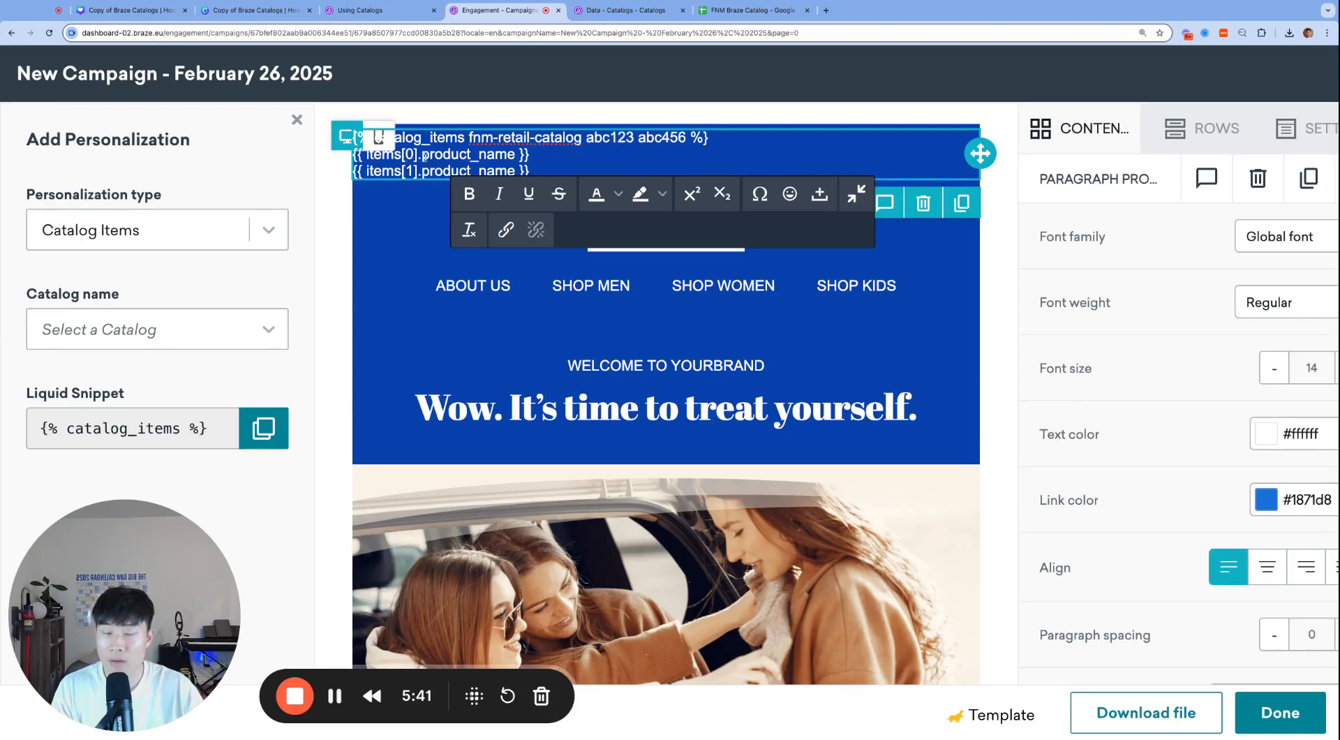
double_click(663, 138)
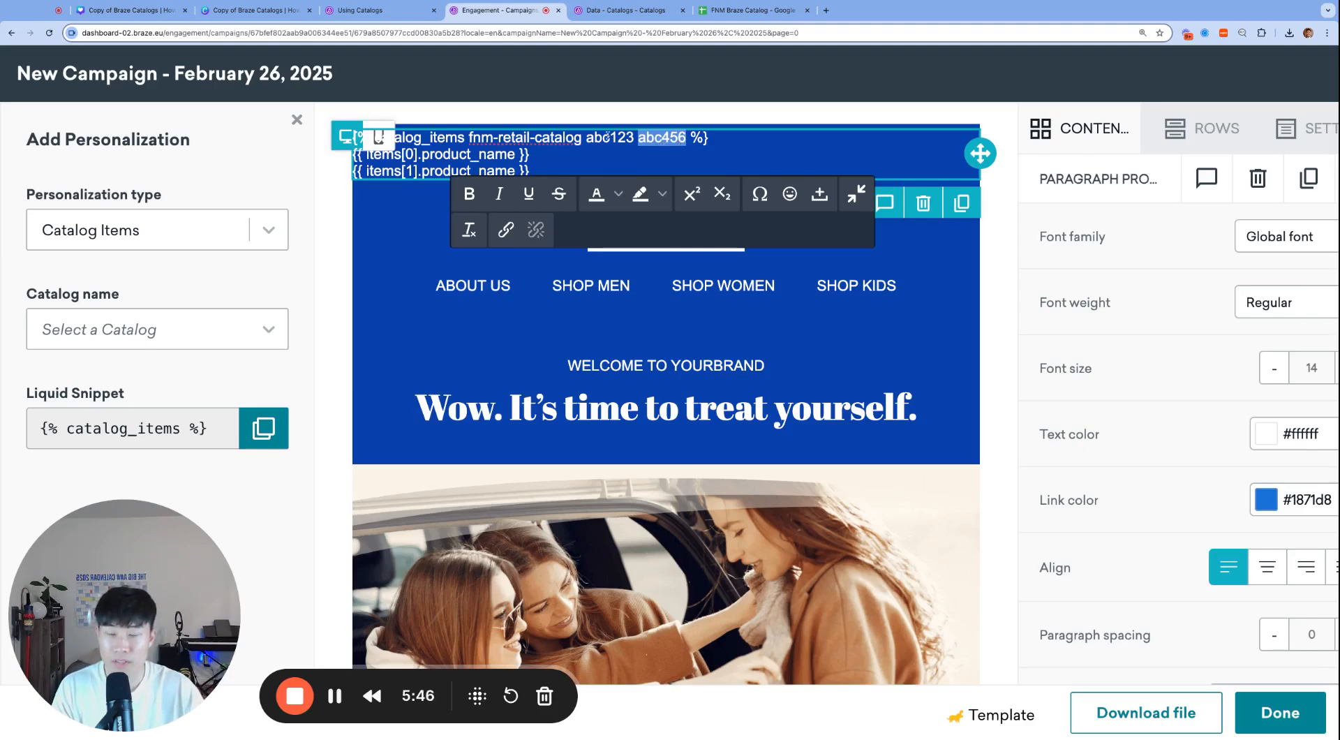
click(413, 171)
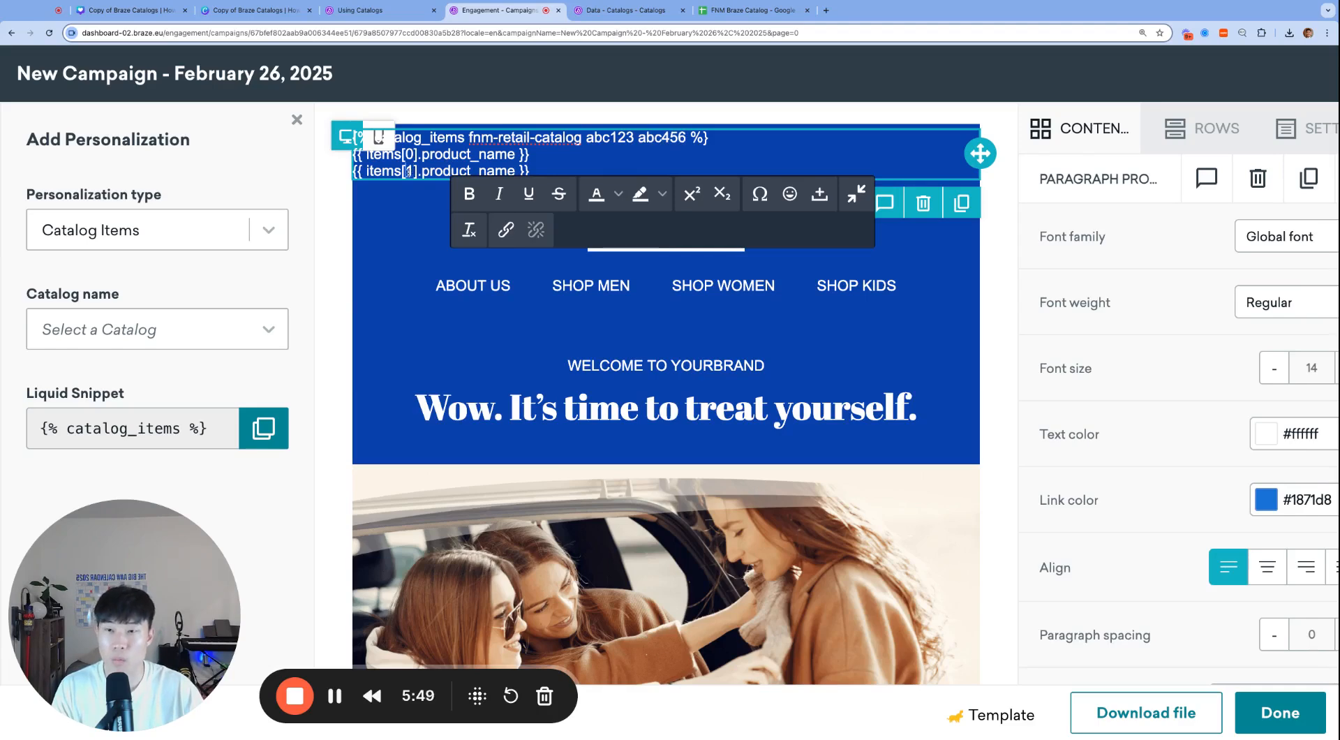
click(398, 201)
click(580, 150)
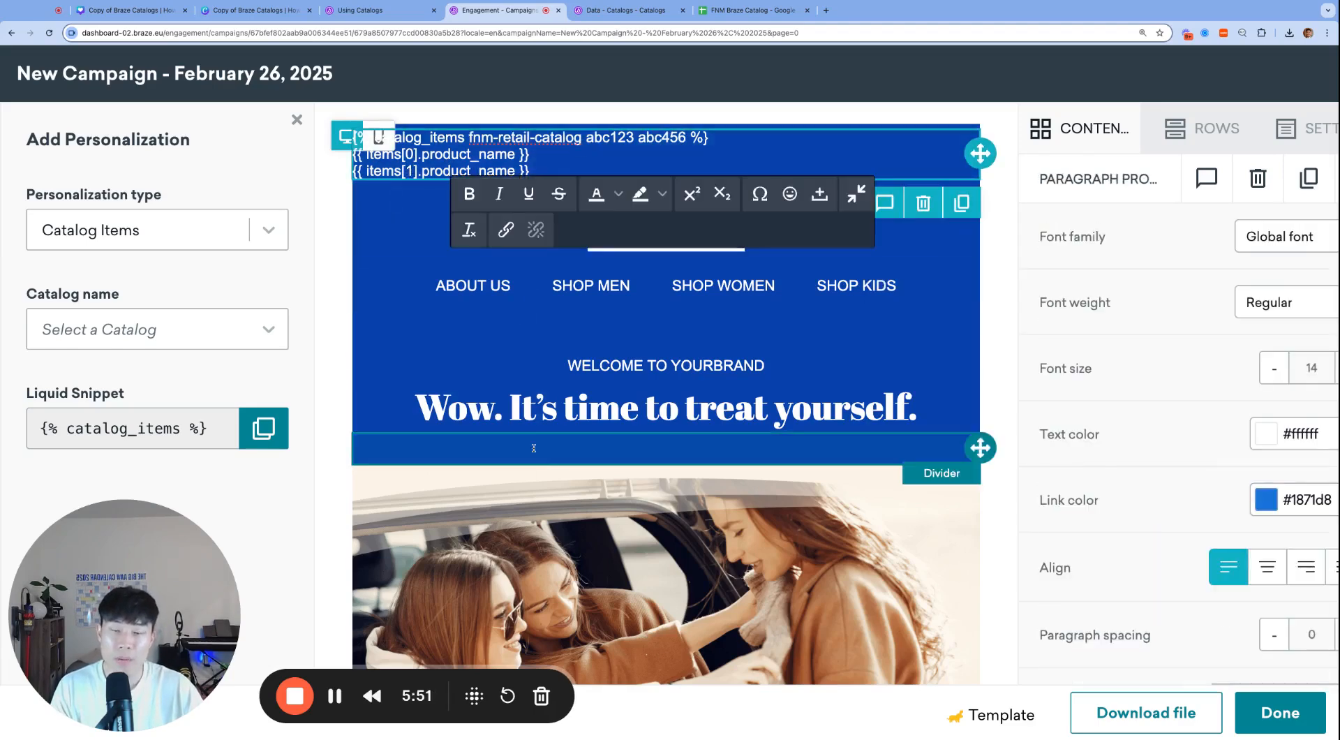
key(ctrl+plus)
key(ctrl+plus)
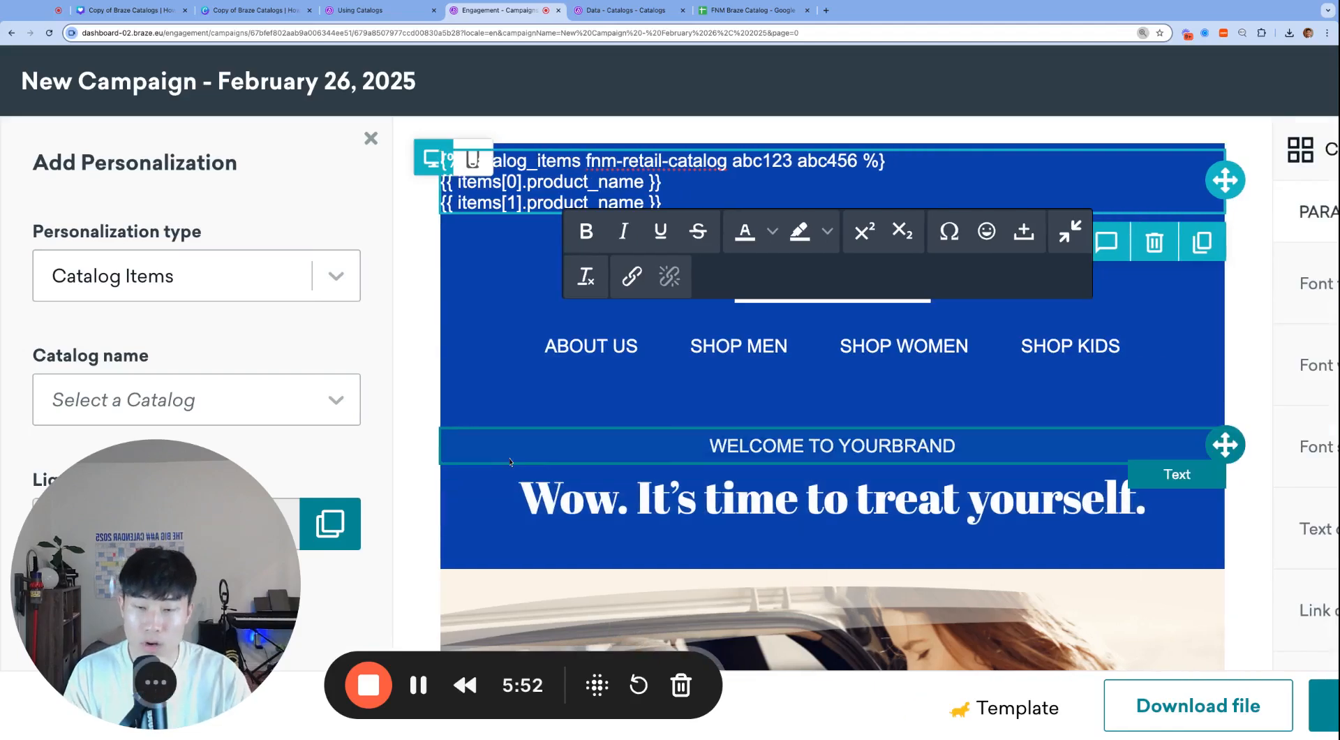
key(ctrl+minus)
key(ctrl+minus)
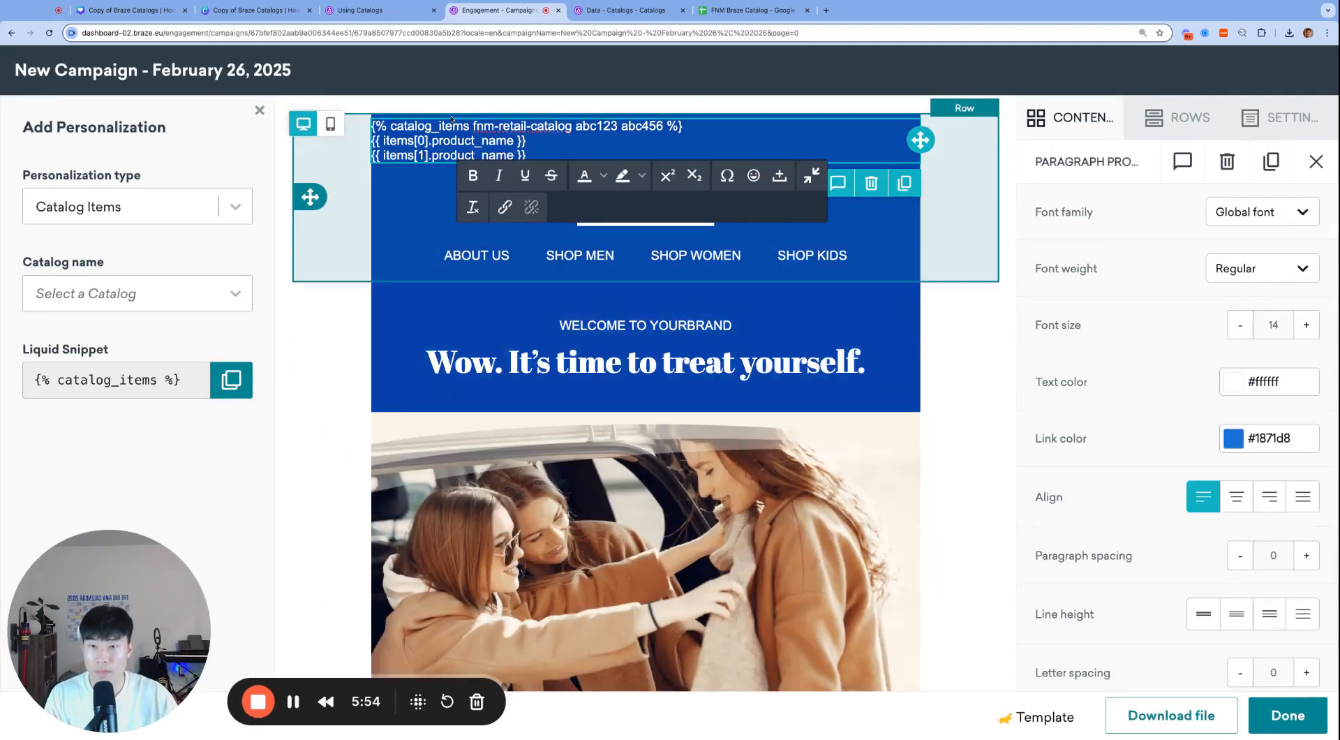
triple_click(455, 125)
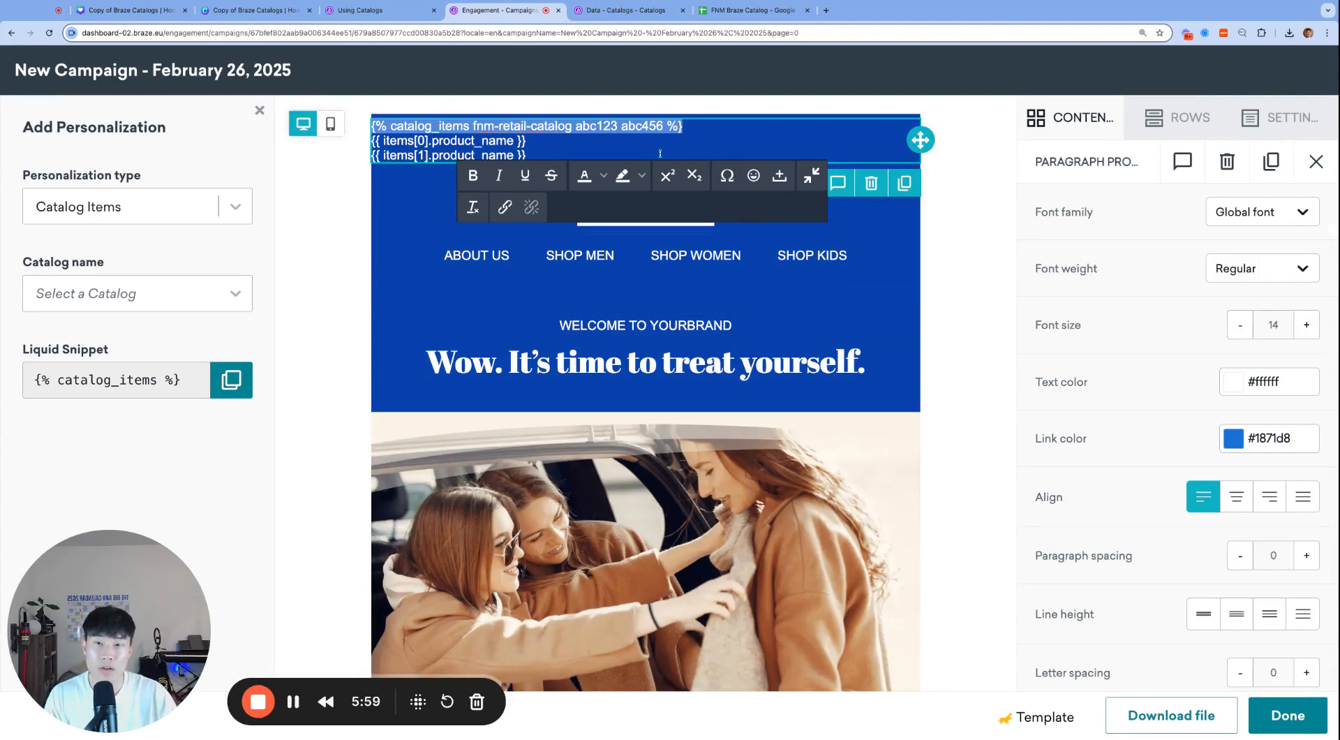
- Leave a blank line below the items[1].product_name snippet and add the text "items[] =" in the paragraph
click(635, 145)
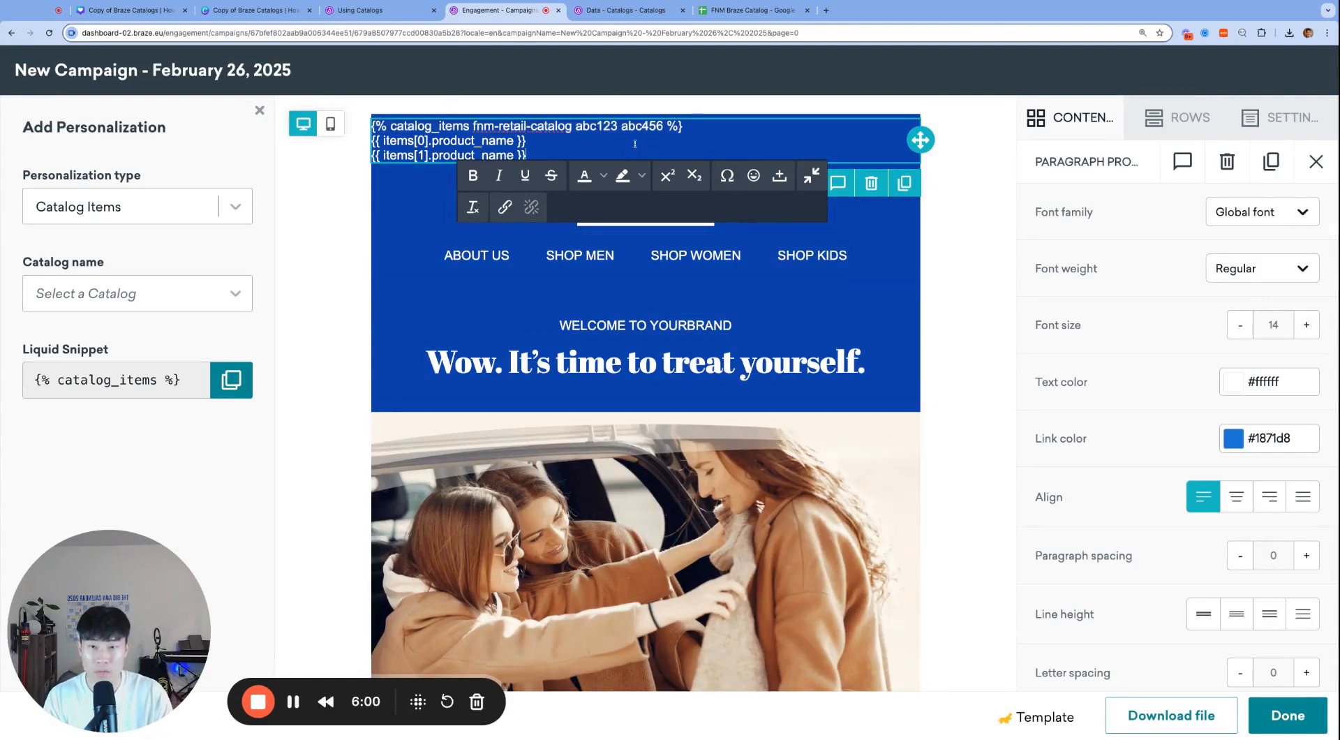
key(Return)
key(Return)
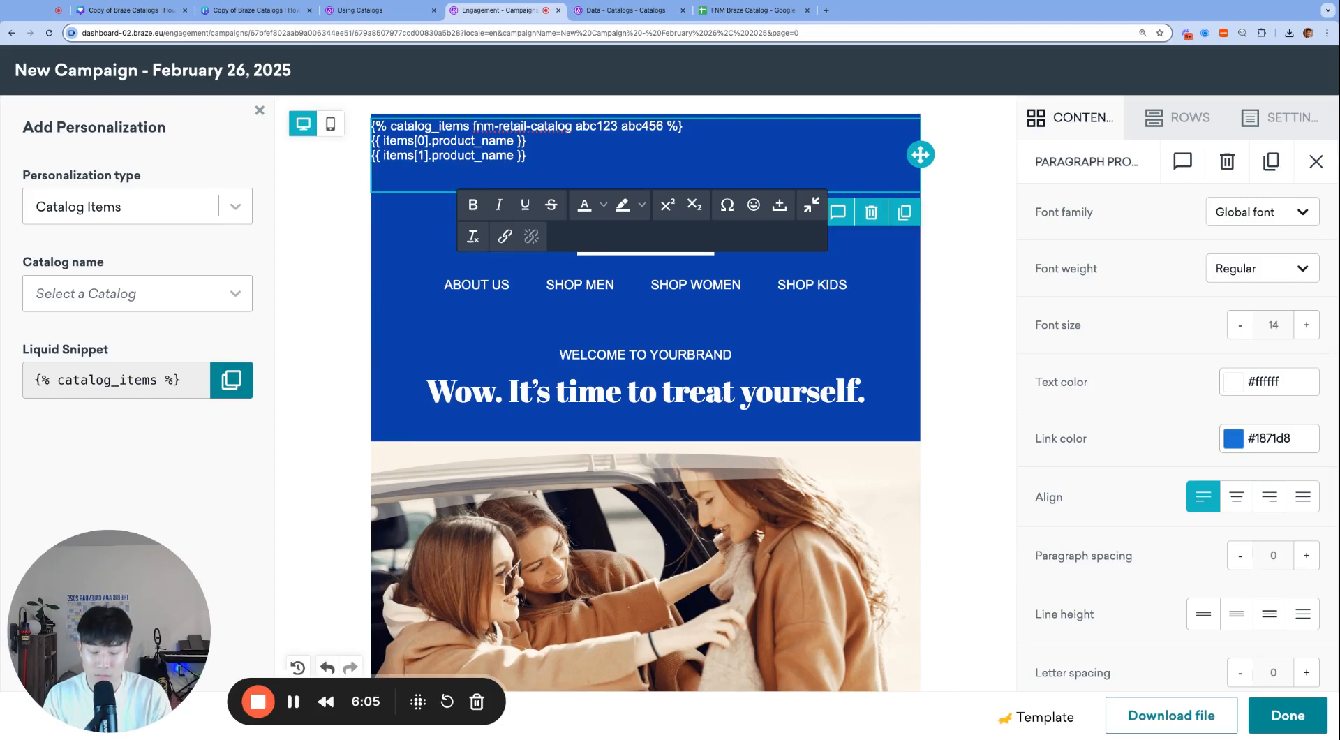
text(items[)
key(shift+Home)
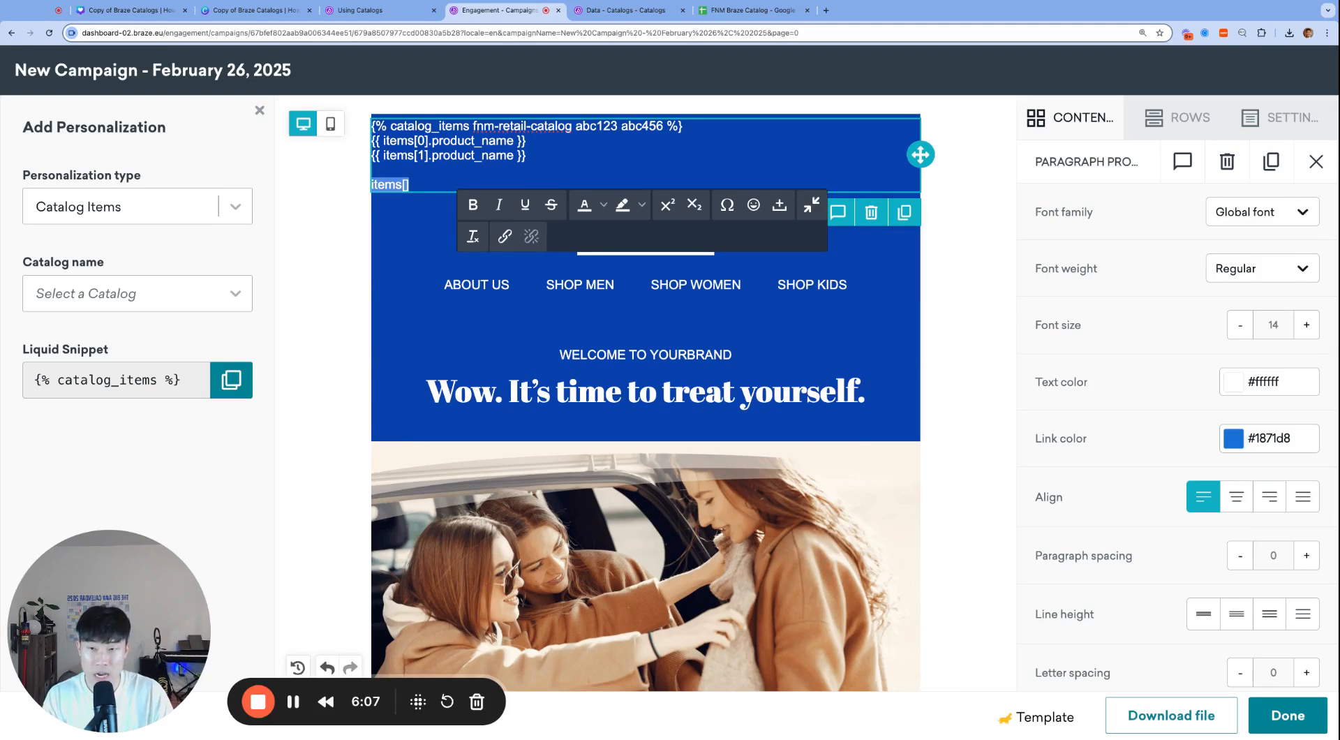
key(Right)
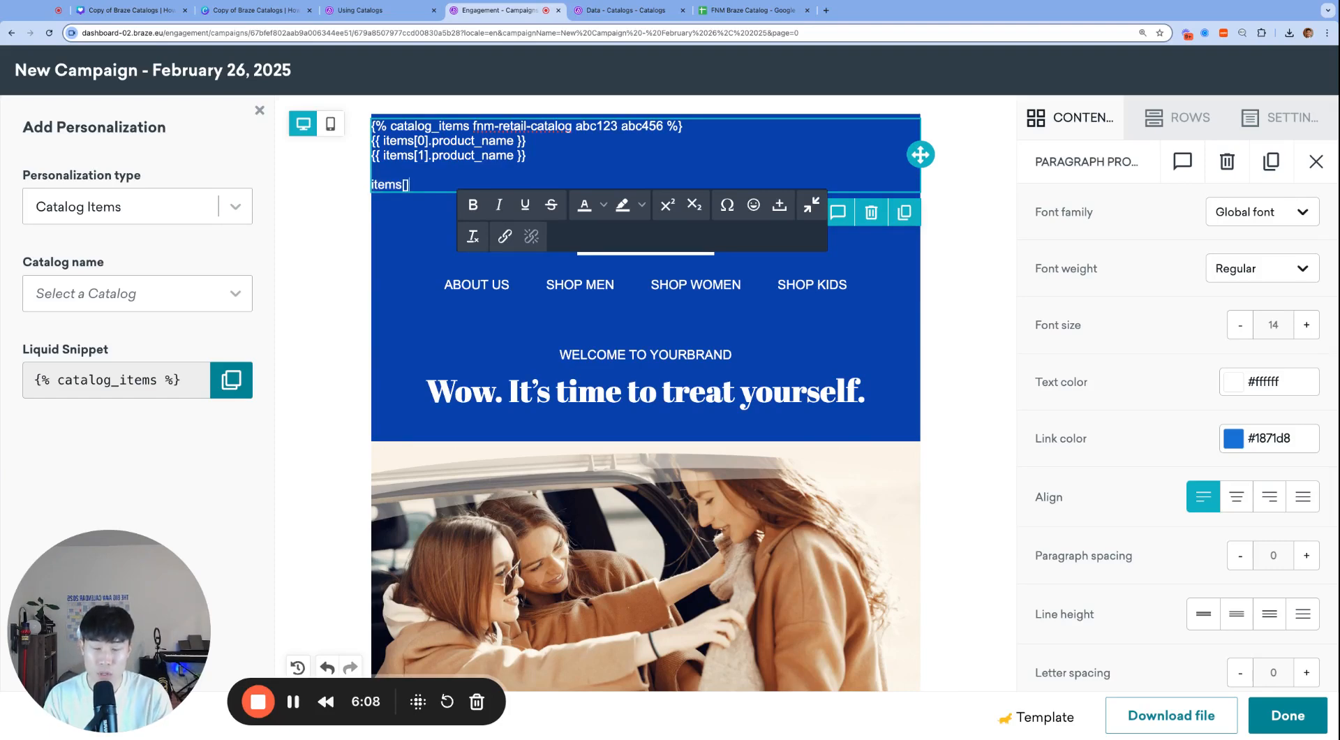
key(Left)
key(Left)
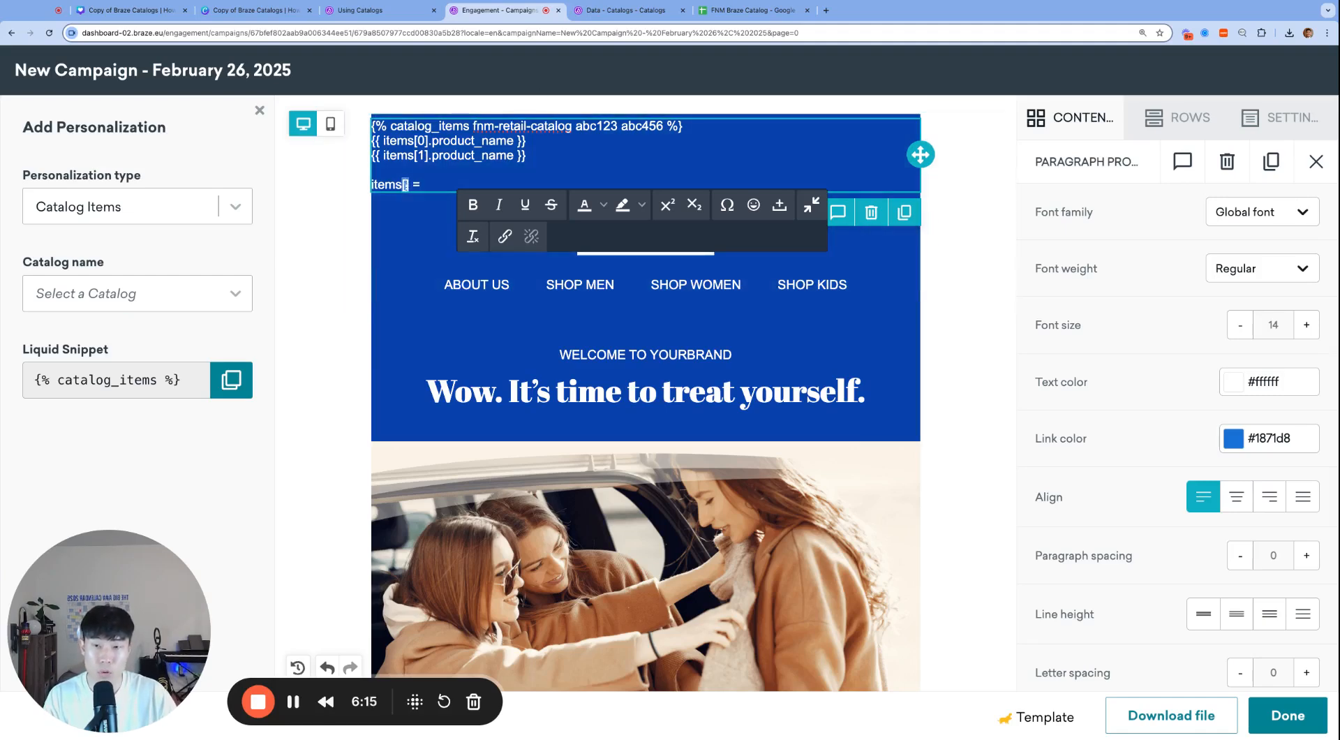
click(443, 184)
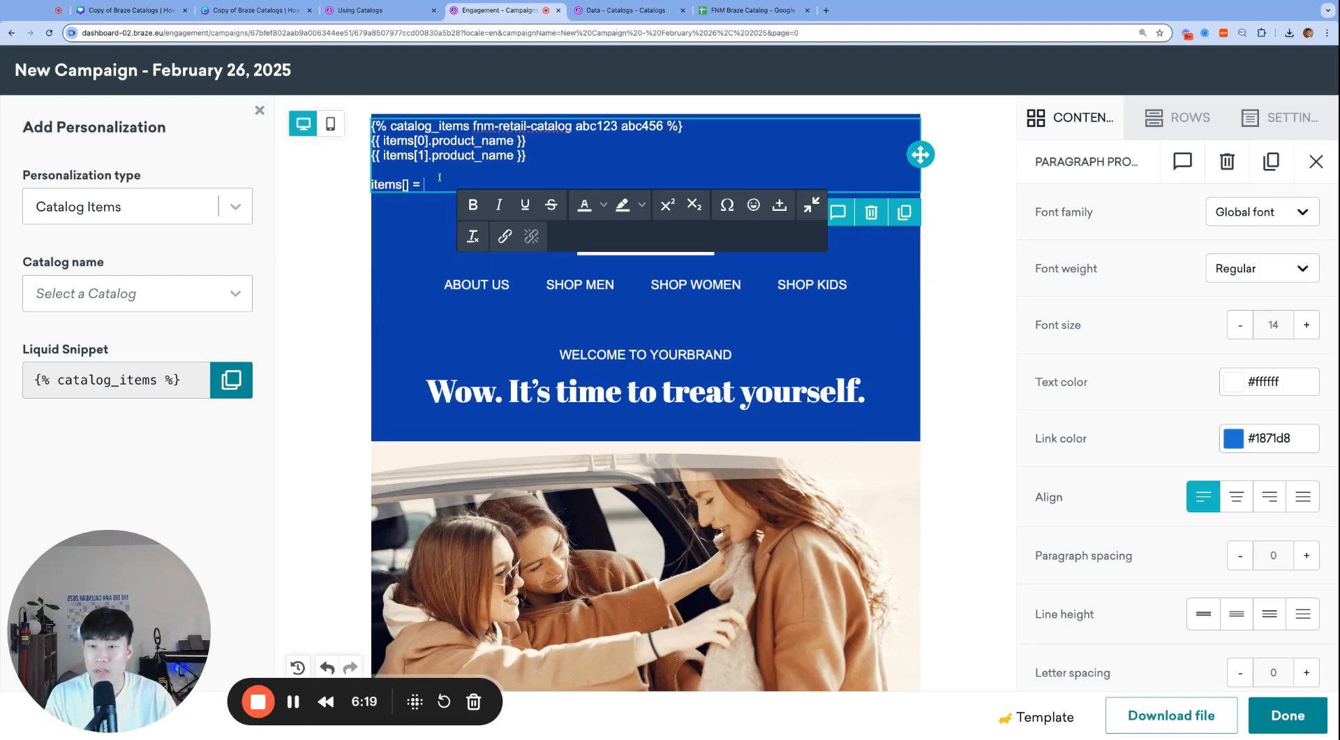
- Review the column names in fnm-retail-catalog, from image_link across to link, and return to the email editor
click(750, 10)
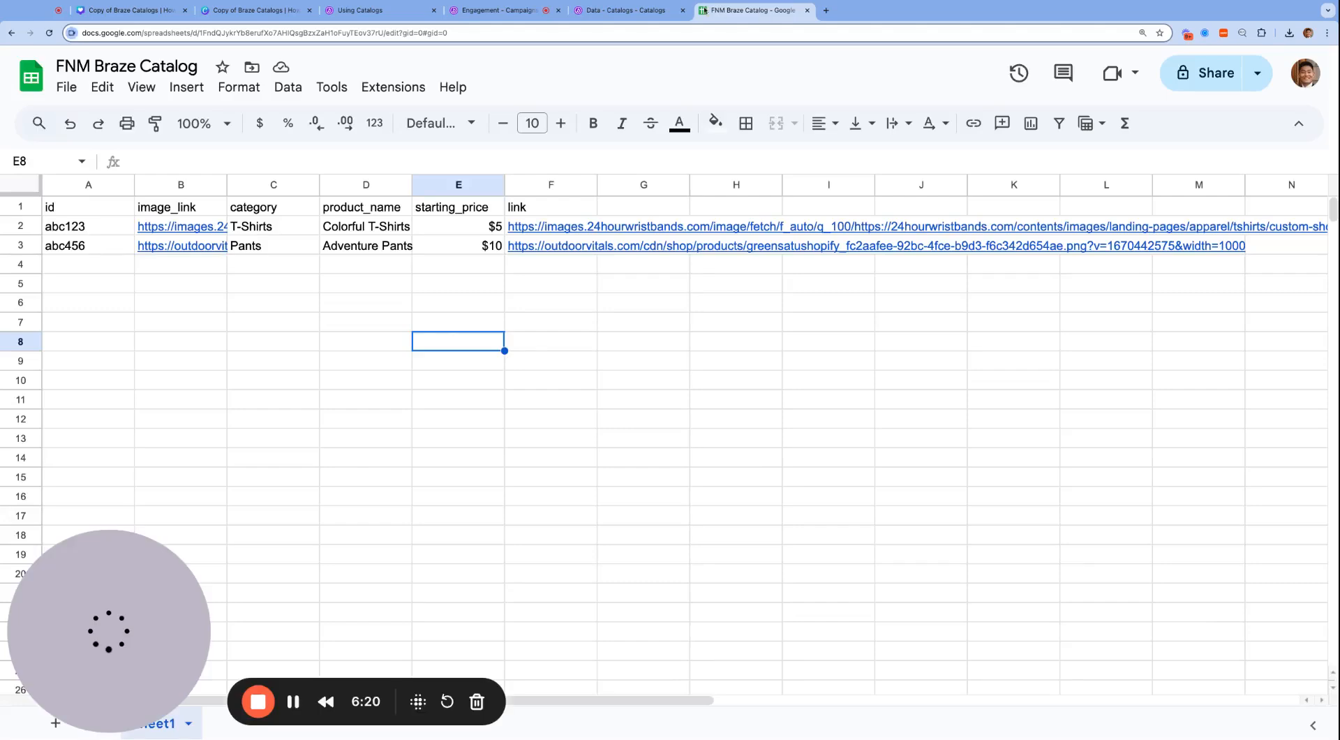
click(624, 10)
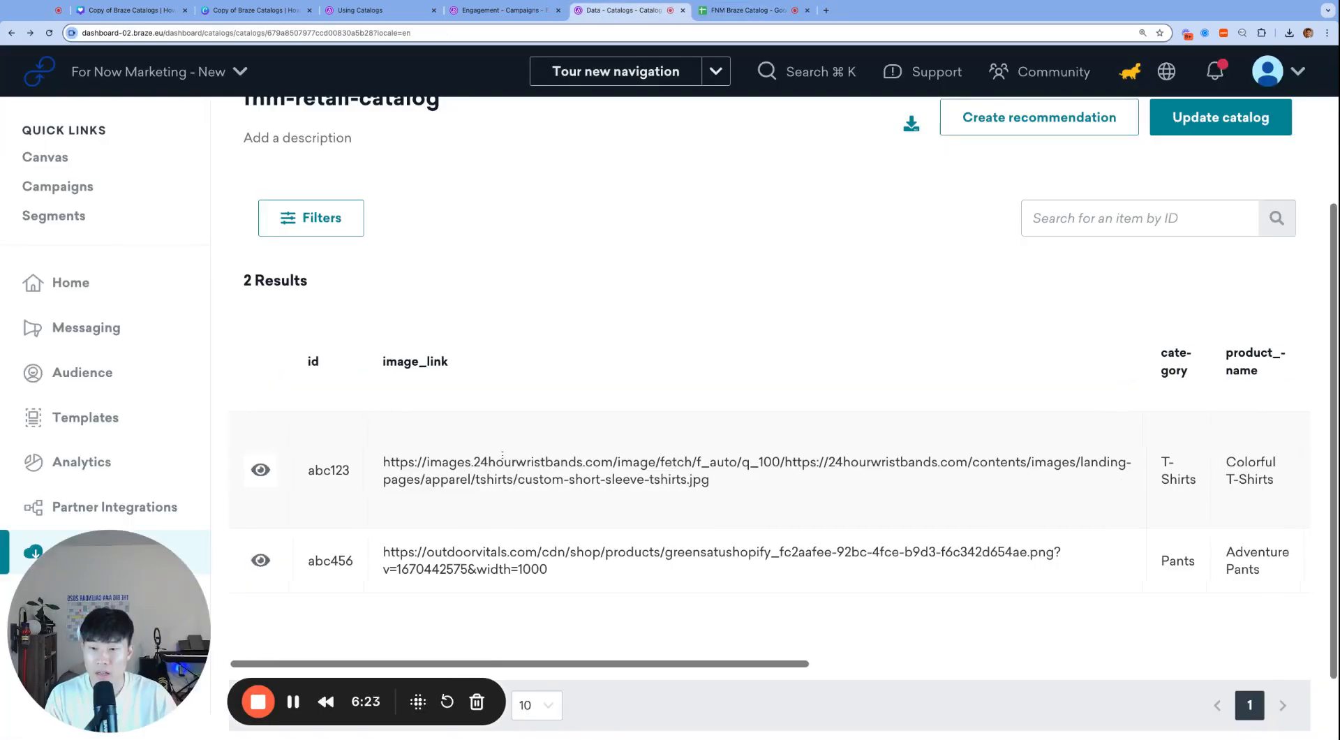
double_click(433, 363)
scroll(1051, 391, right, 2)
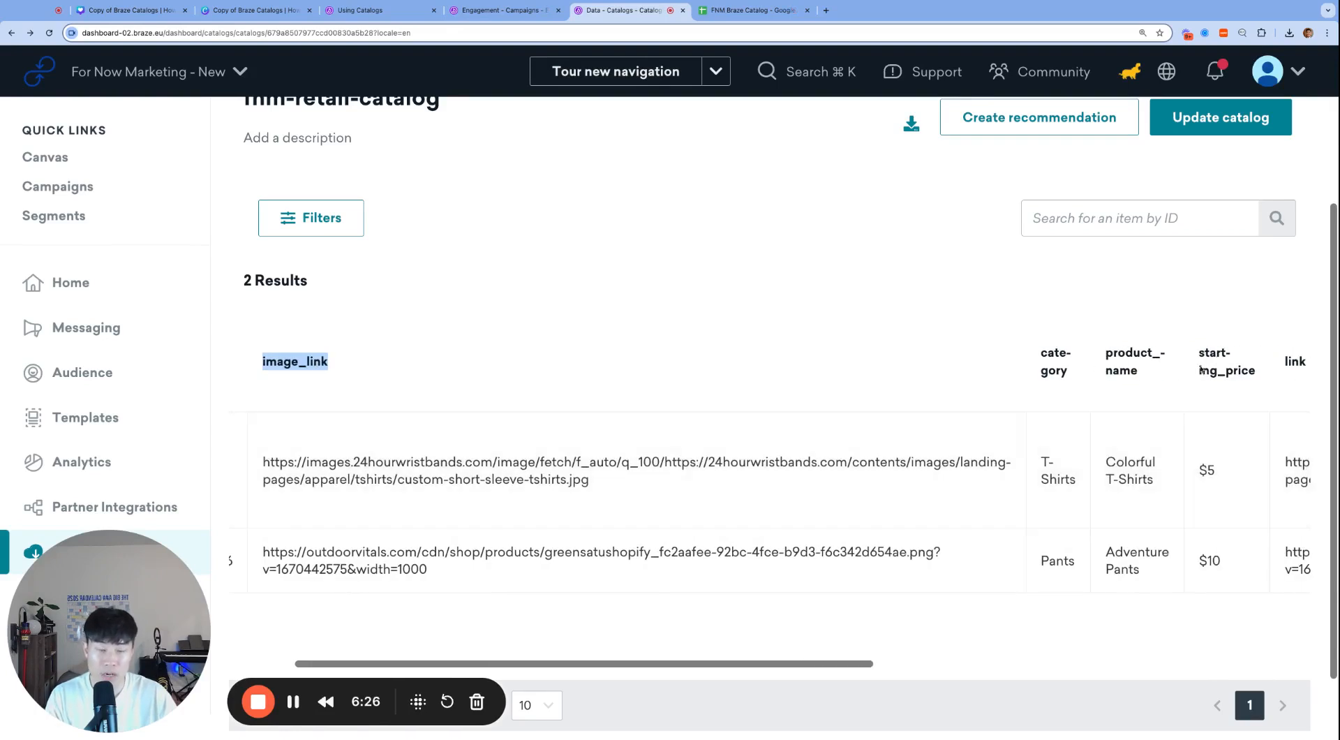
scroll(1201, 369, right, 2)
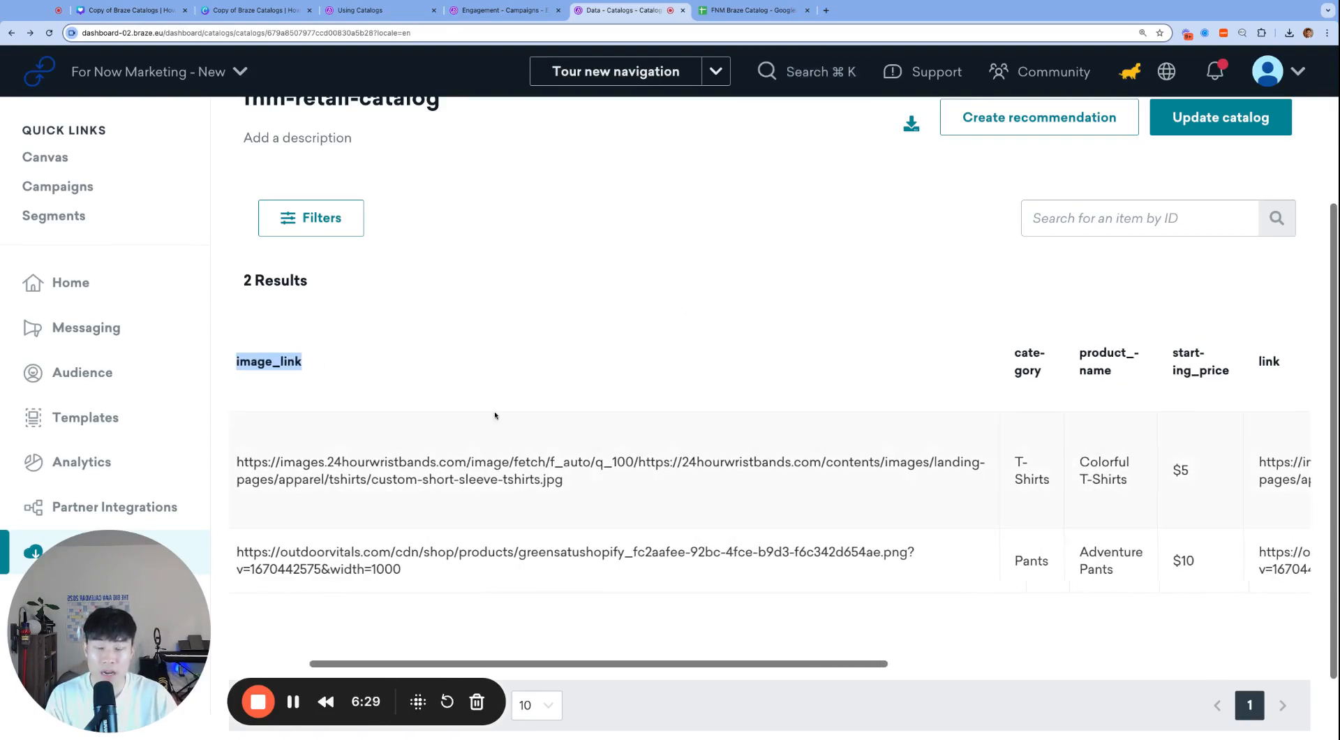
scroll(495, 416, left, 3)
click(499, 10)
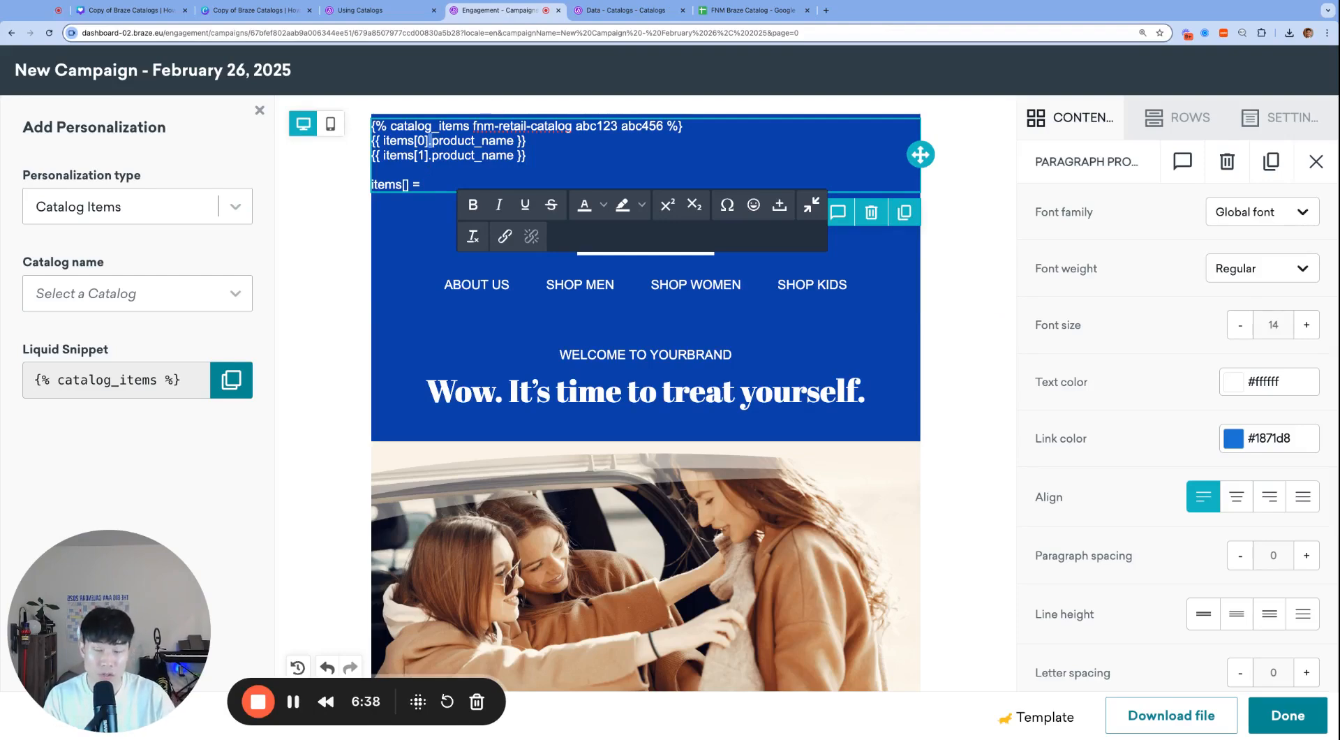
- Compare the items[0].product_name snippet with the product_name entry of item abc123 in the catalog table
triple_click(386, 137)
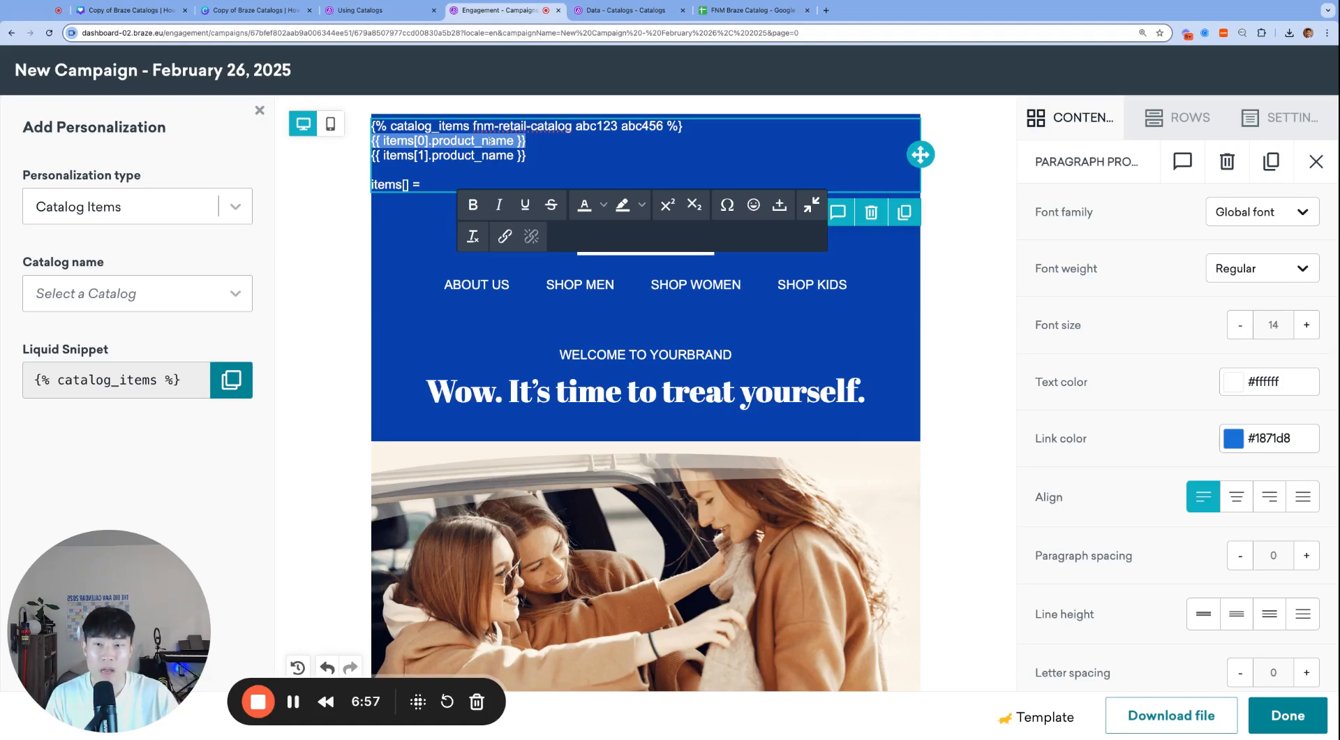
click(621, 10)
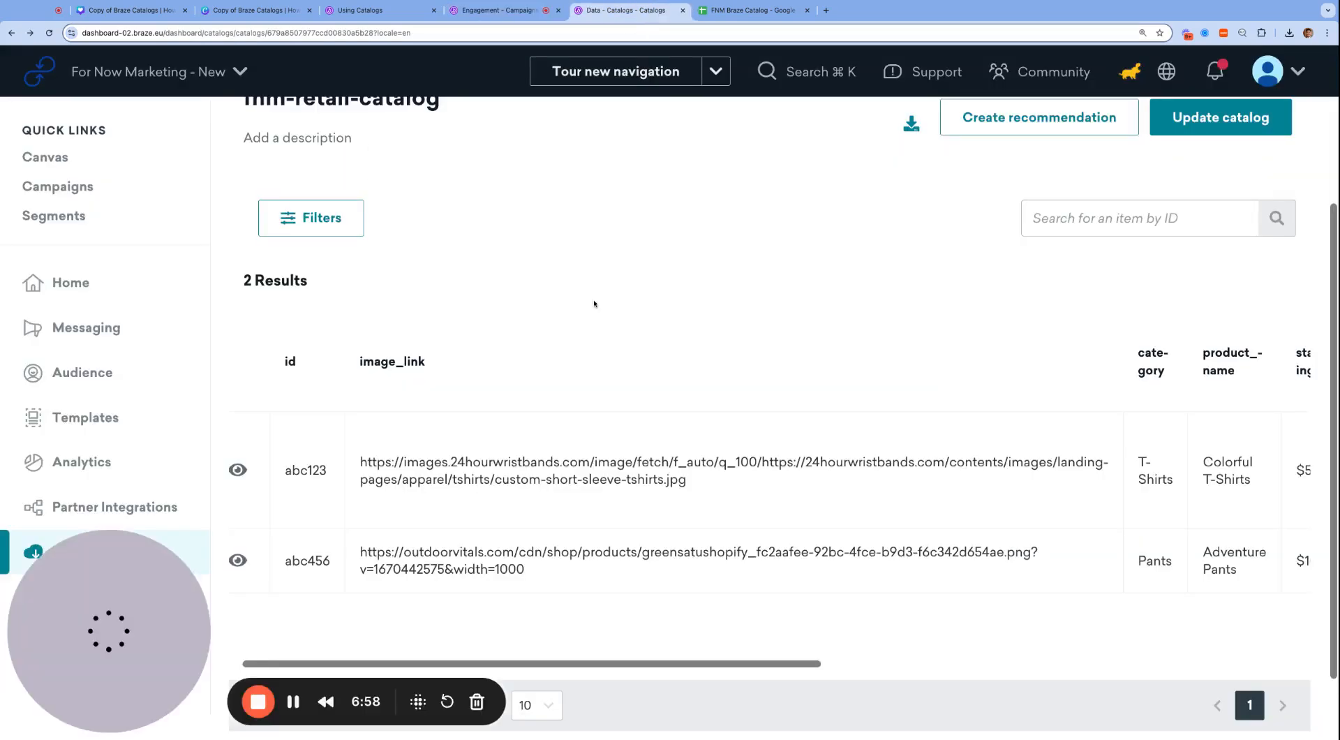
scroll(626, 573, right, 3)
drag(1069, 462, 1119, 480)
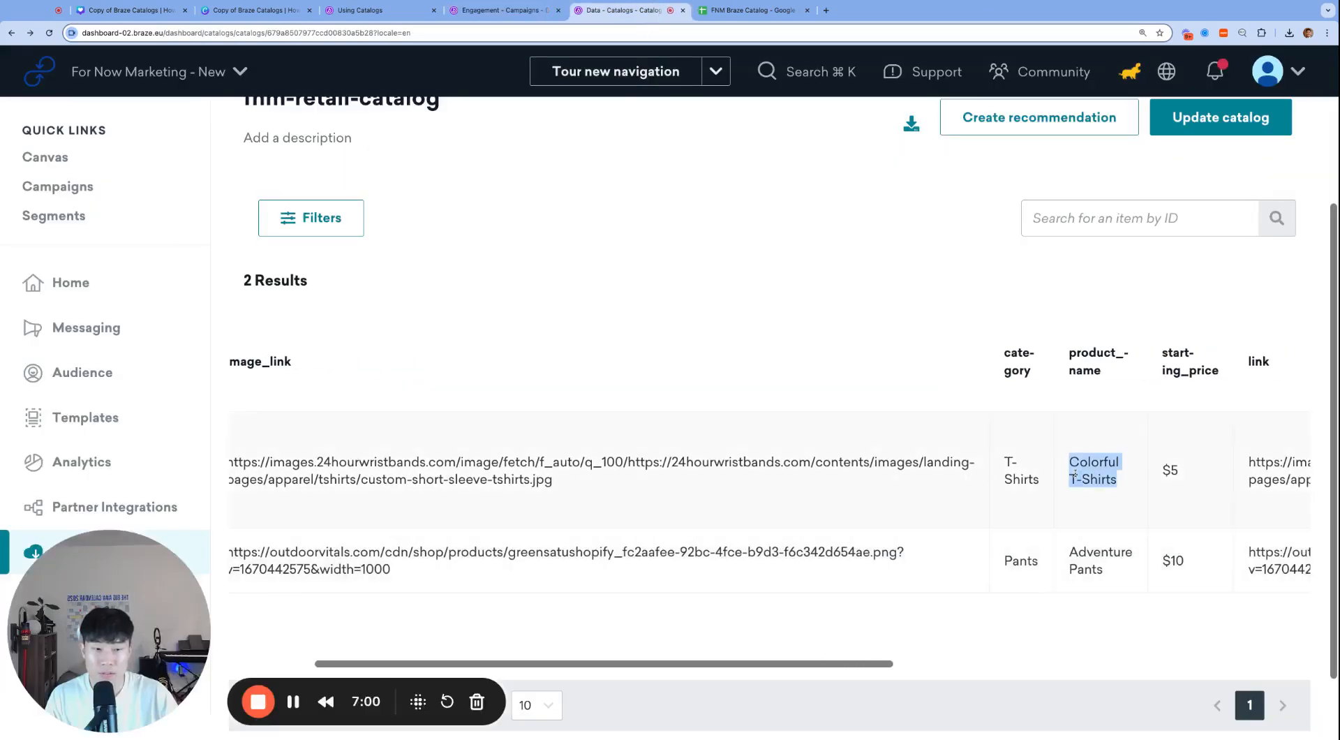
- Return to the campaign and preview the email to check the product name rendered on the first line
click(501, 9)
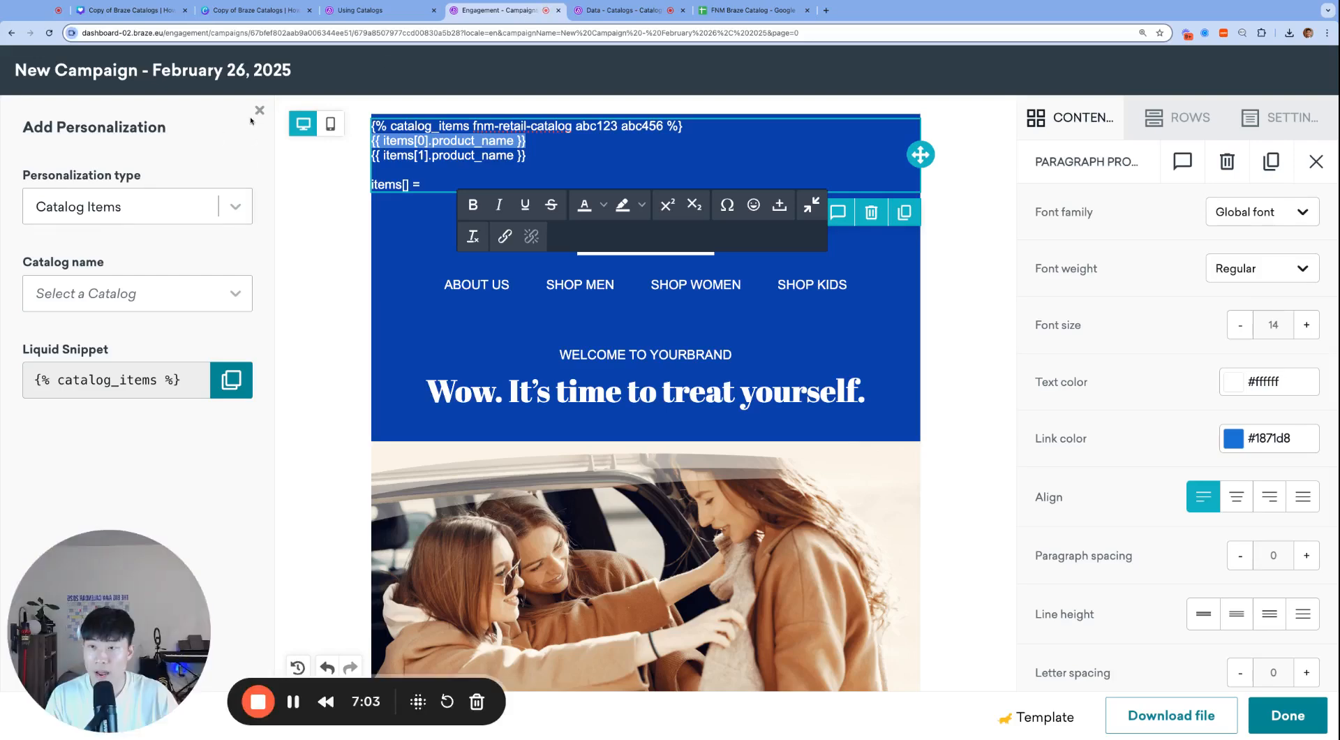
click(28, 232)
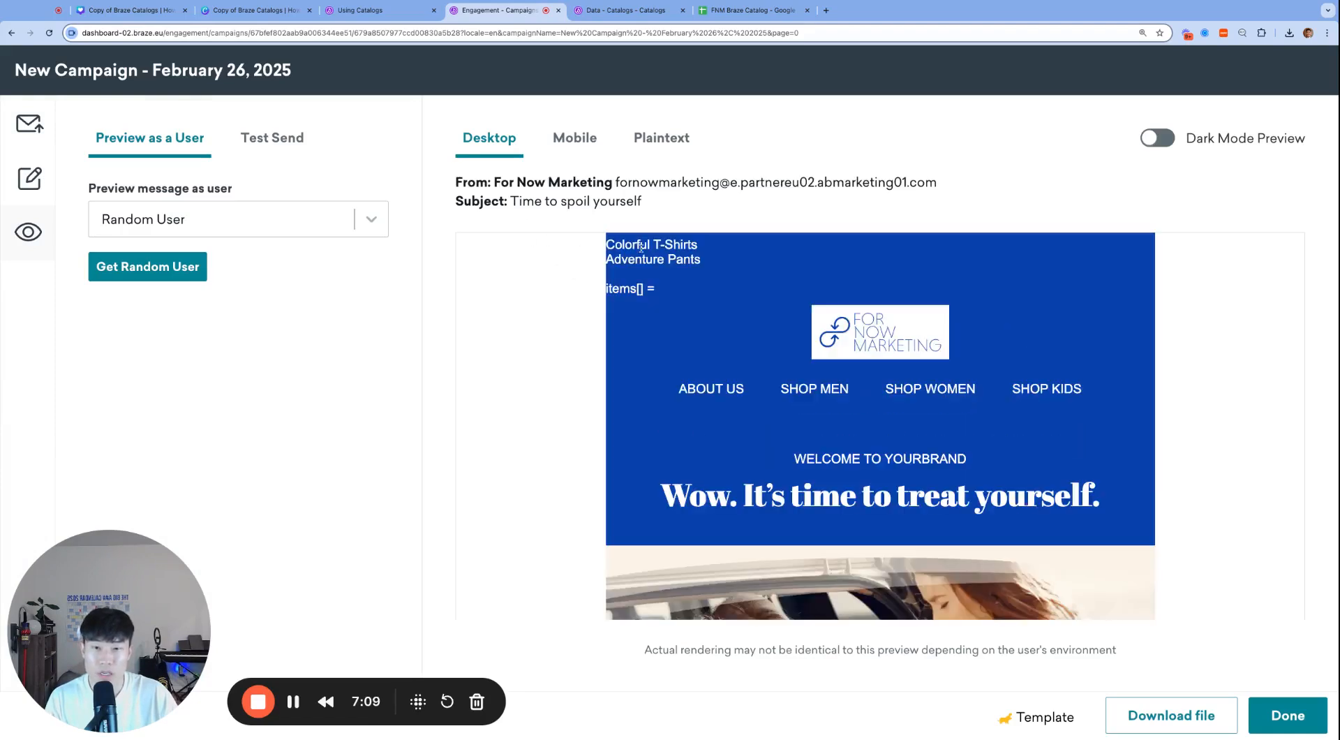
triple_click(651, 244)
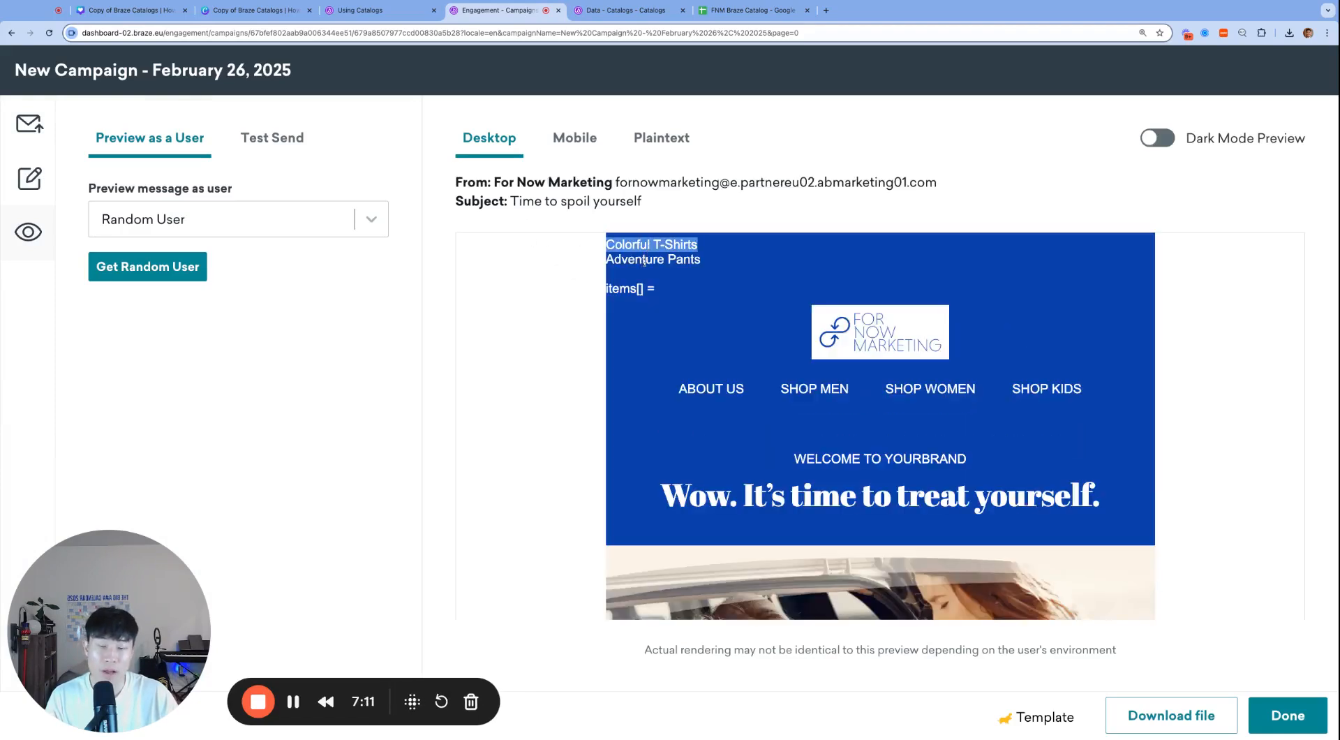
- Check the product name rendered on the preview's second line and return to the email editor
triple_click(650, 259)
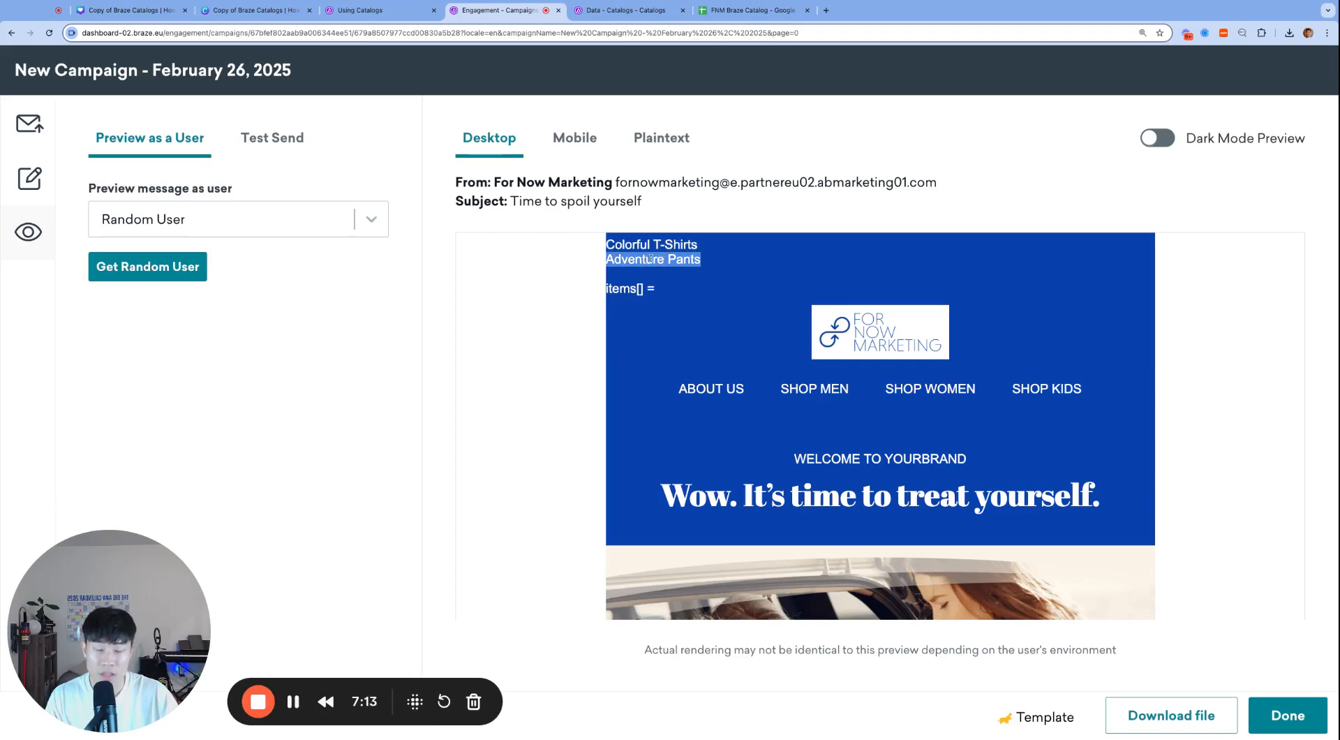
click(30, 178)
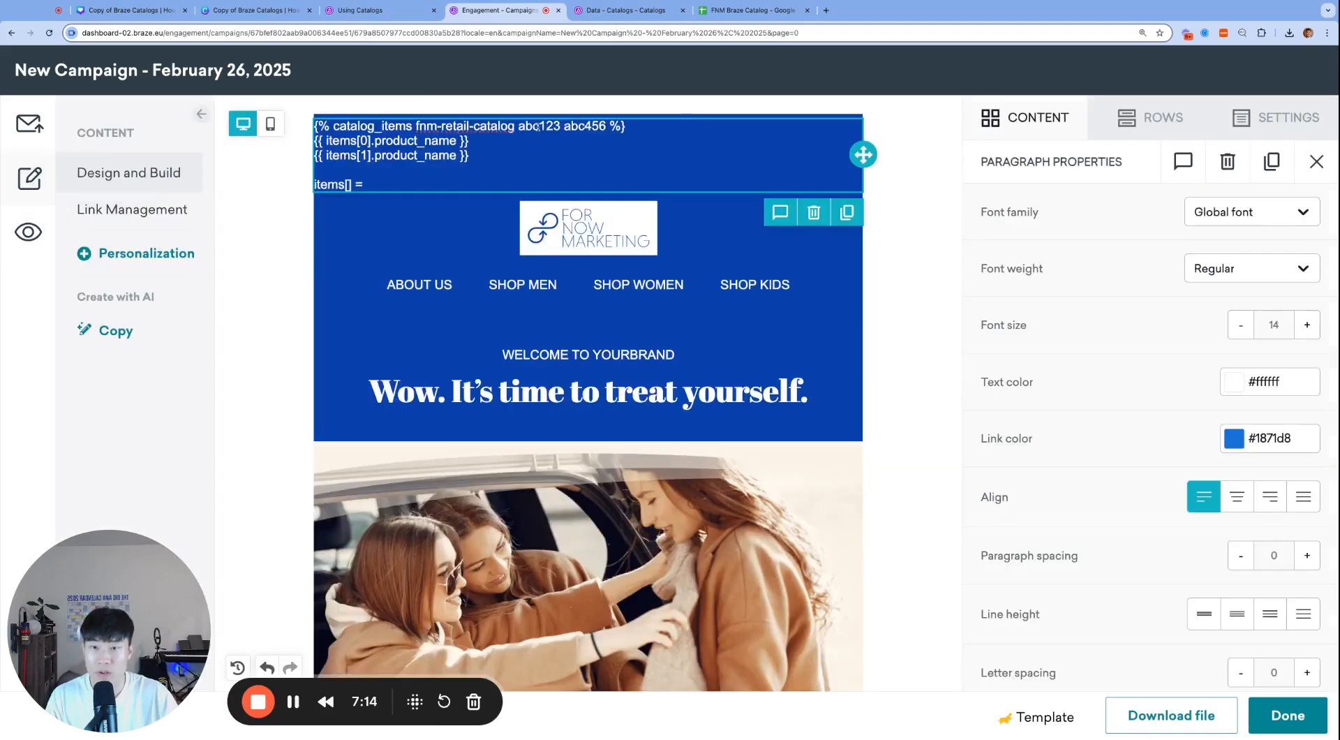
- Swap the item IDs in the catalog_items tag so that abc456 comes before abc123
click(566, 126)
double_click(567, 126)
key(super+c)
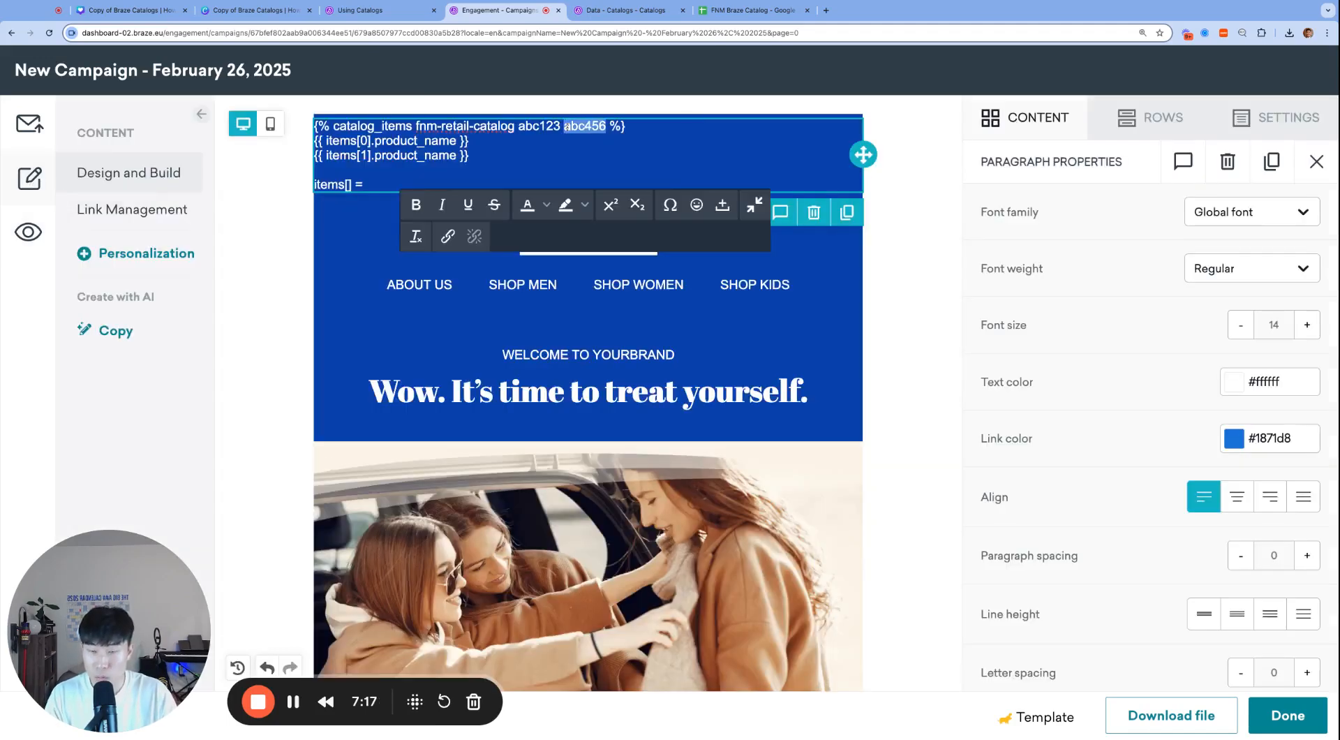
click(565, 126)
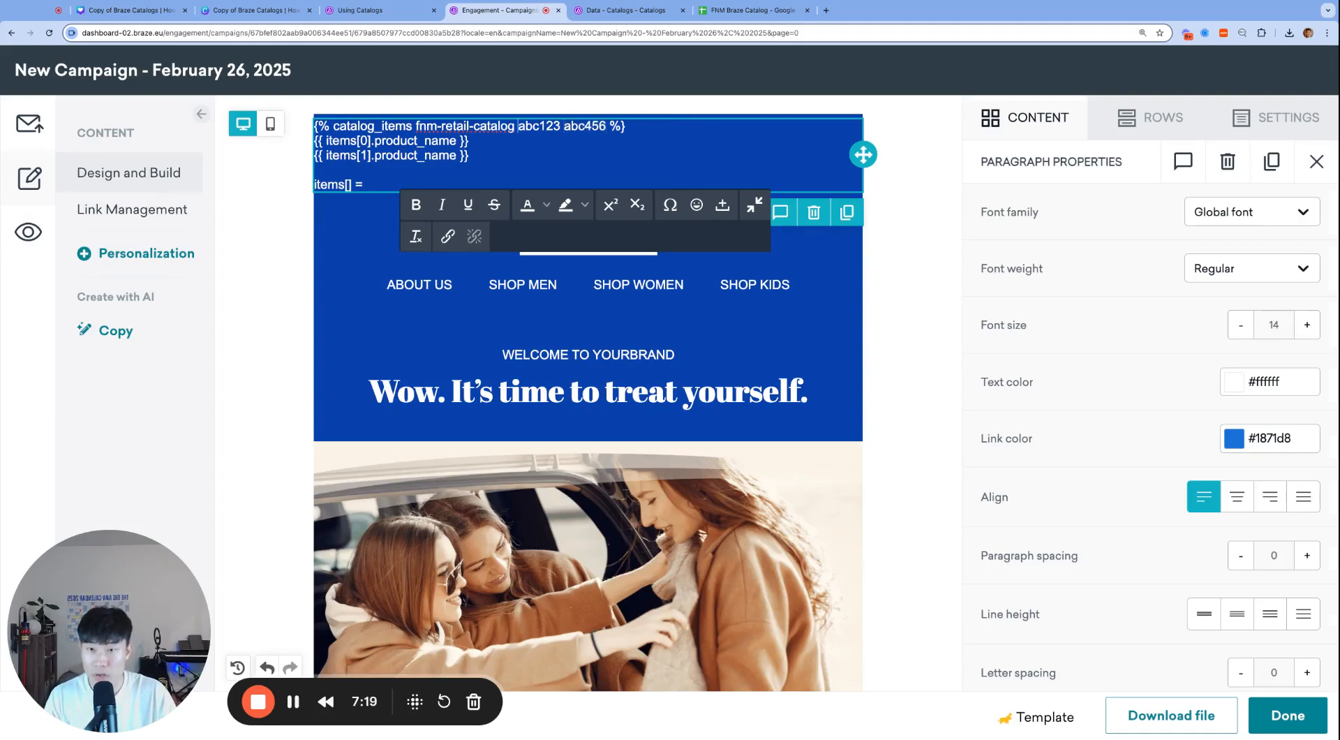
key(super+v)
key(alt+Right)
key(alt+shift+Right)
key(BackSpace)
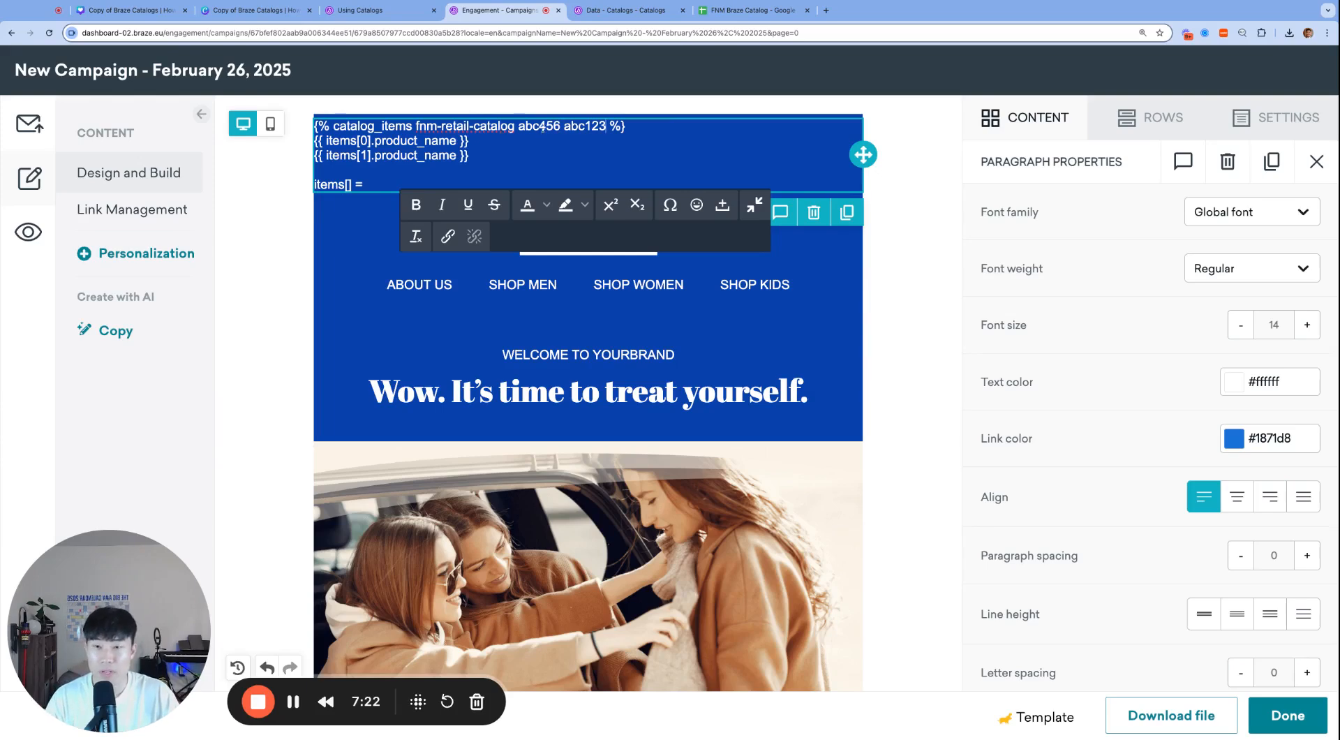
- Compare the items[0] and items[1] snippets and the tag's ID order with the fnm-retail-catalog table, and return to the campaign
triple_click(364, 140)
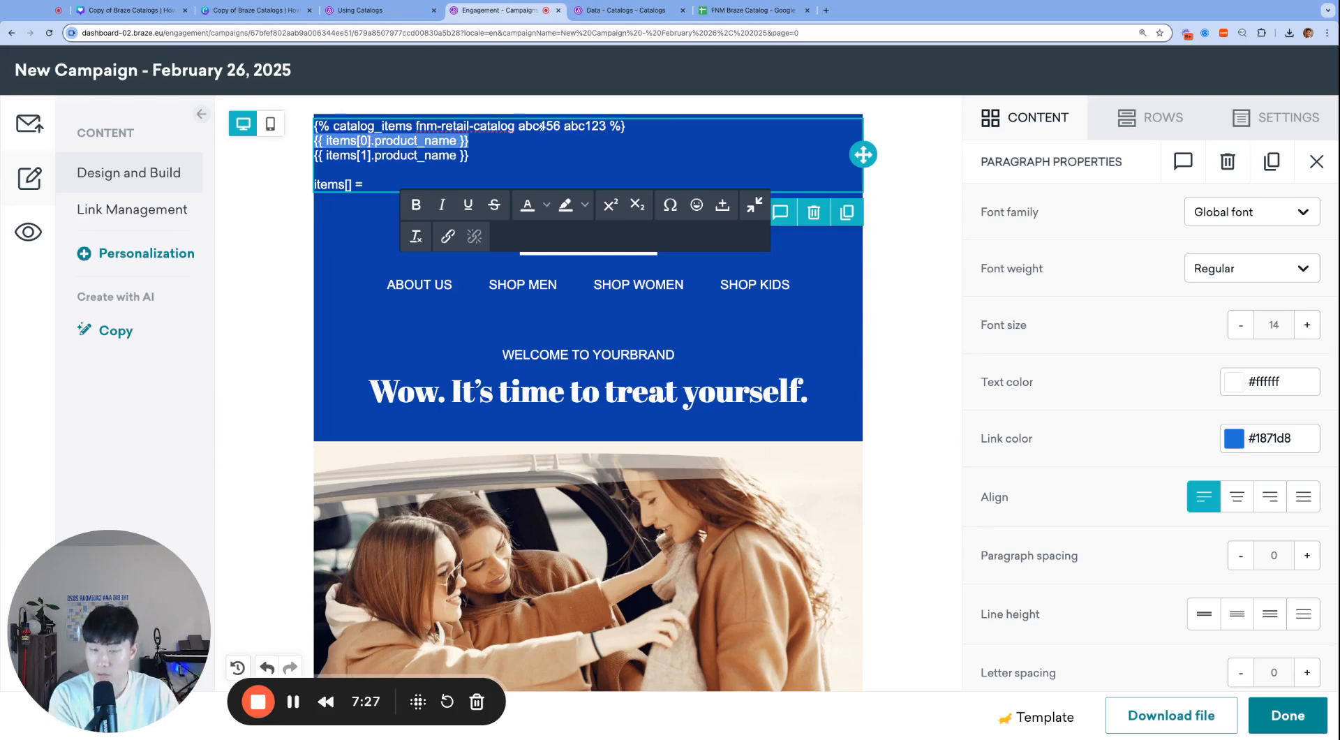
click(366, 155)
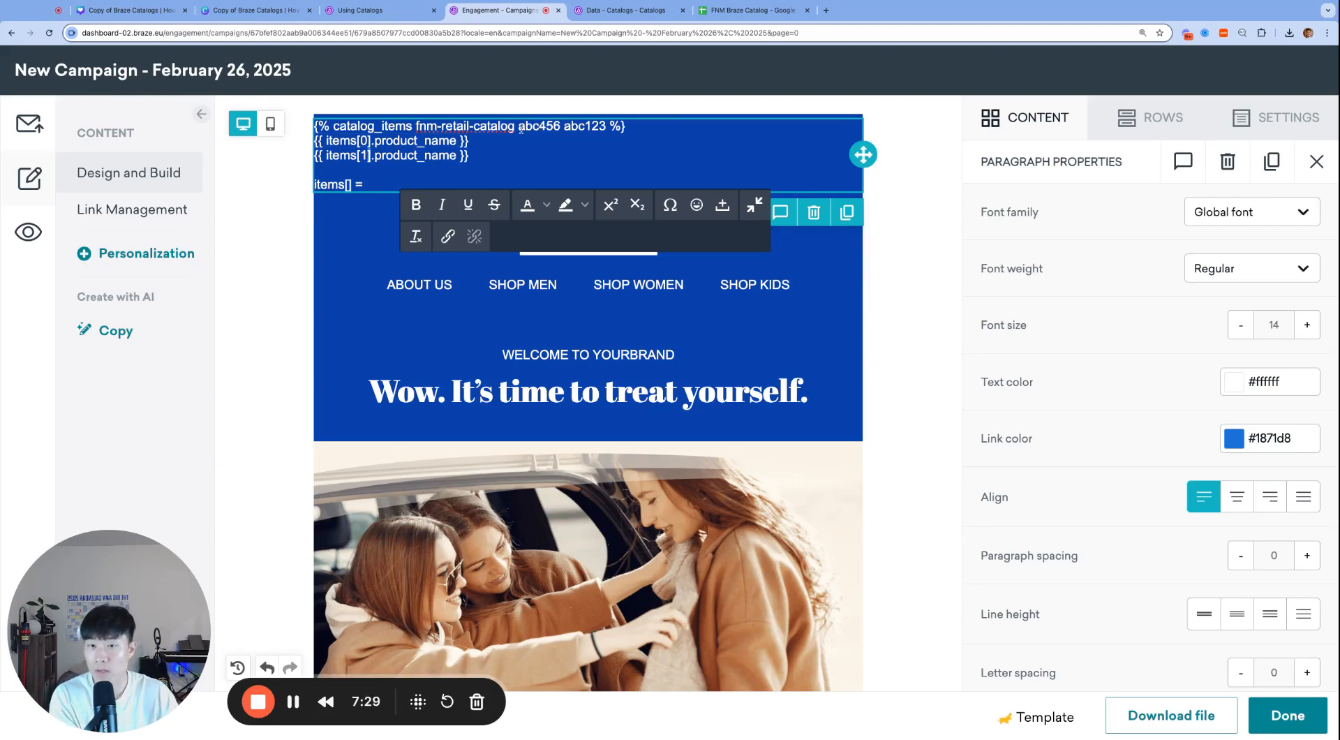
triple_click(578, 126)
click(523, 139)
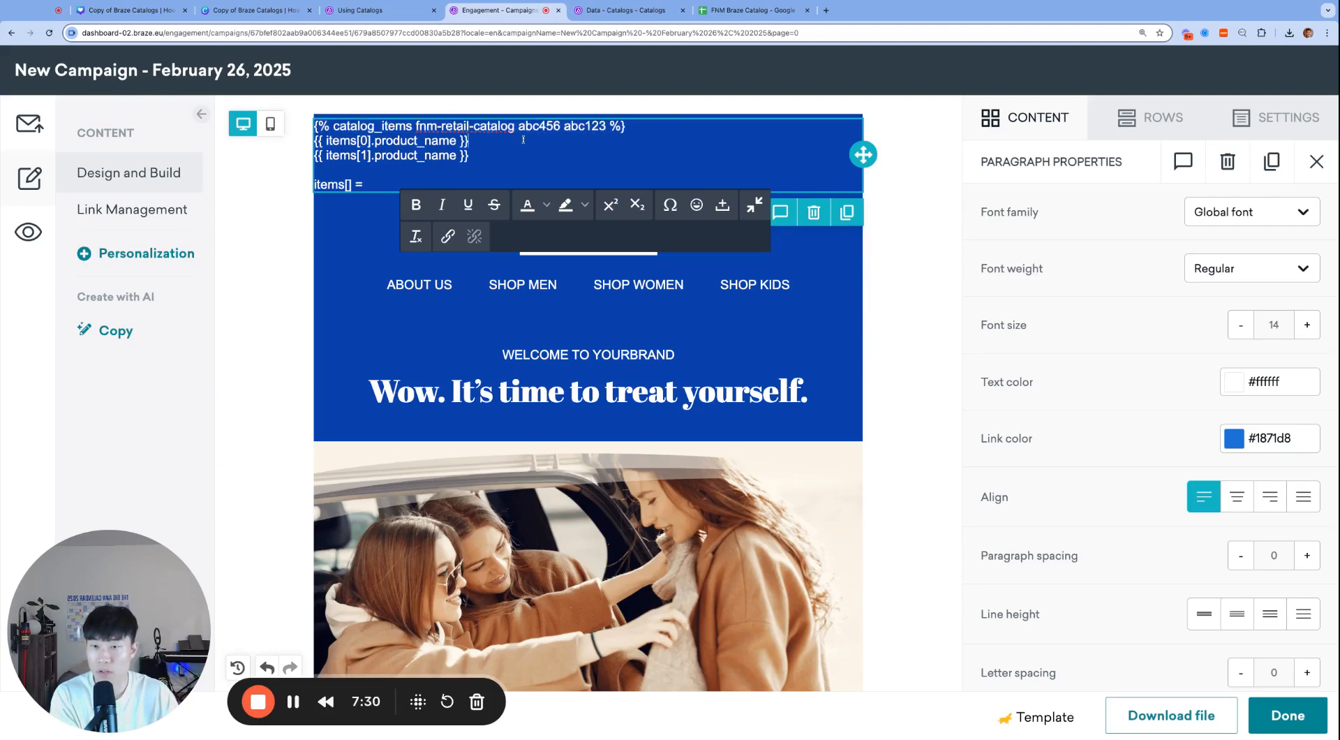
click(626, 11)
scroll(367, 471, left, 3)
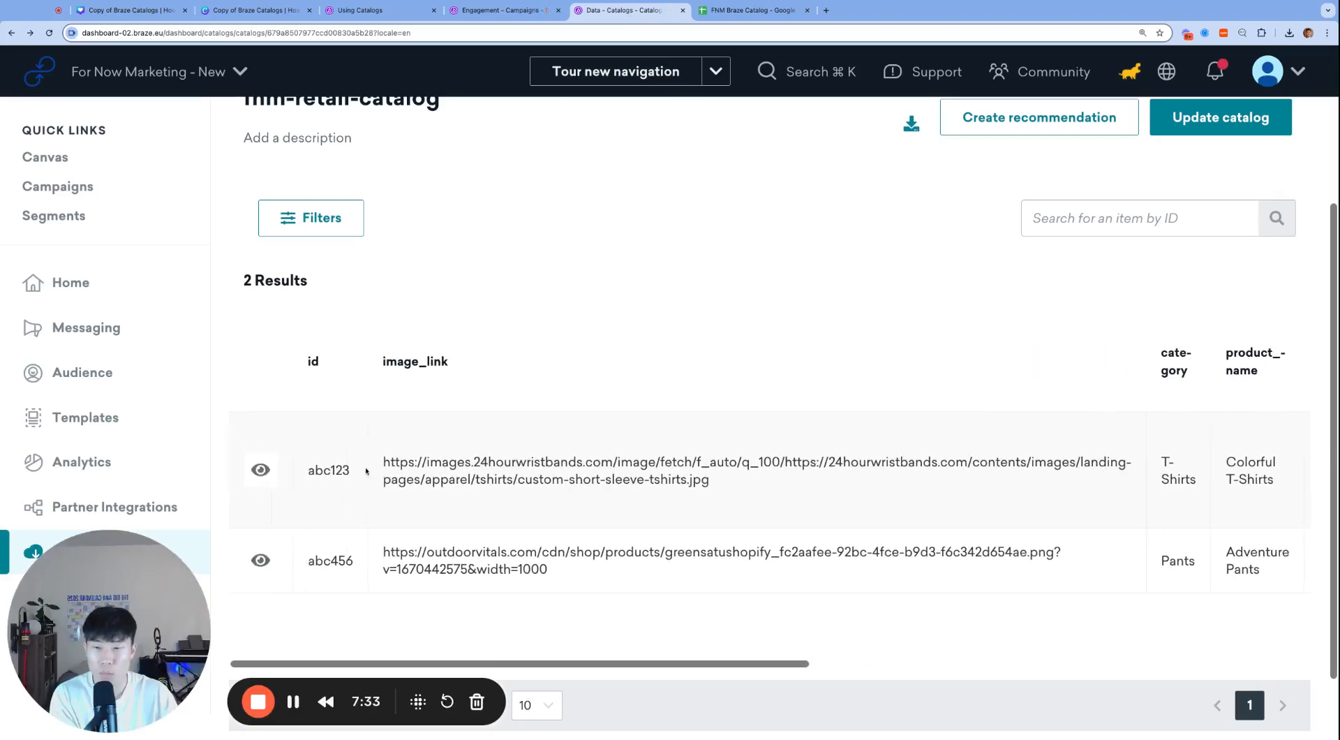
scroll(608, 443, up, 1)
click(477, 12)
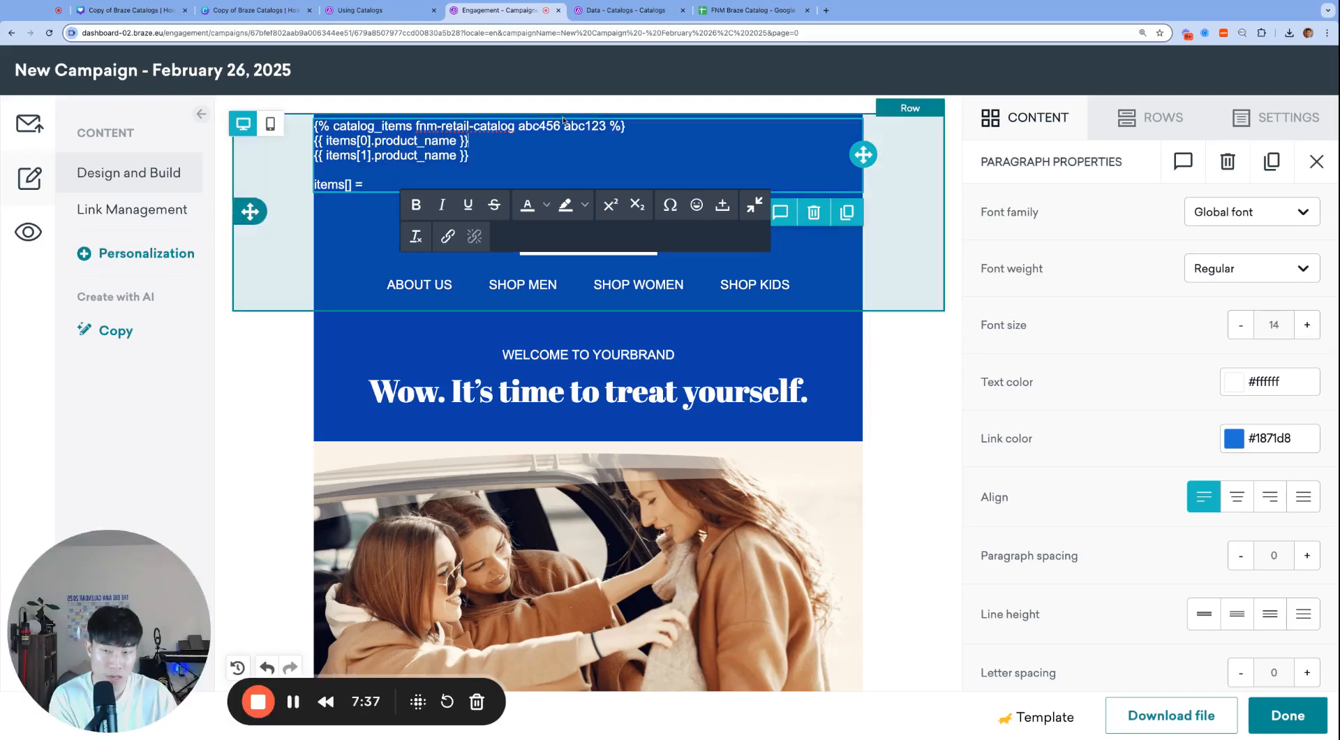
- Preview the email and check the product names rendered on the first two lines
click(28, 232)
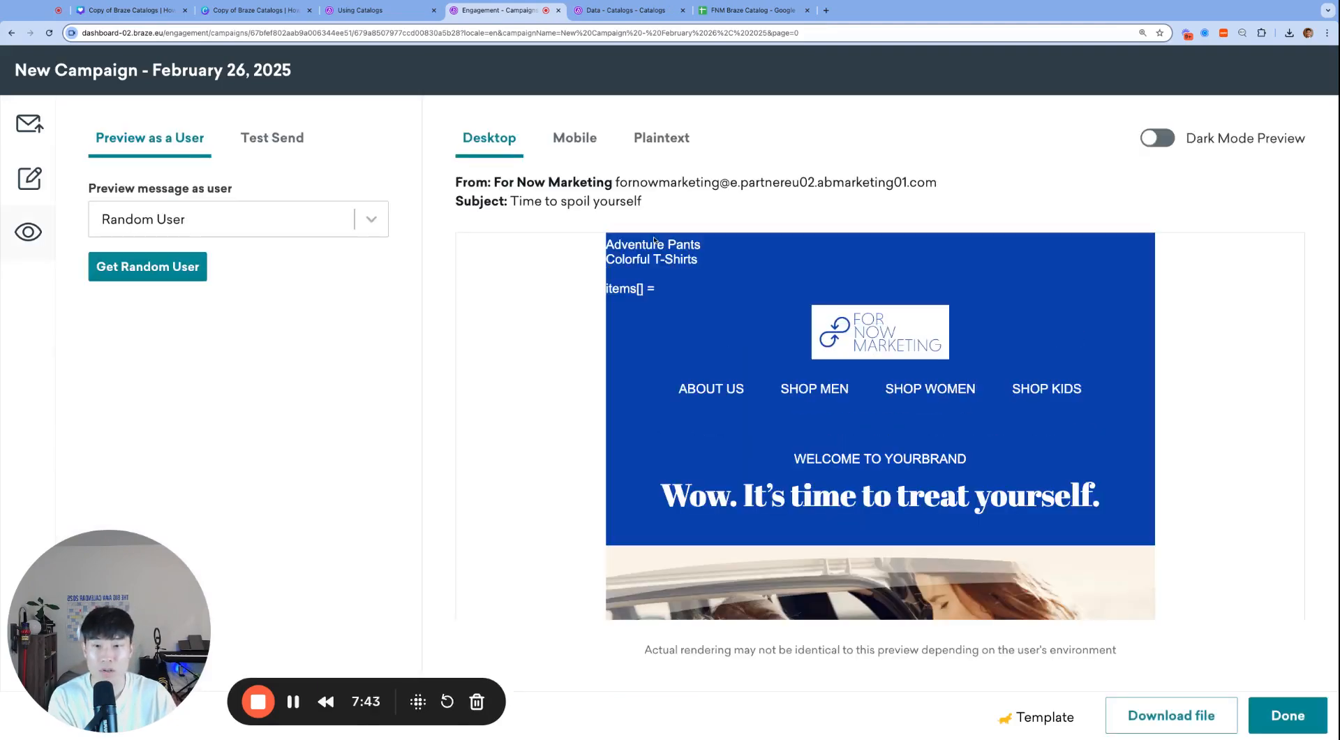
double_click(650, 245)
triple_click(650, 259)
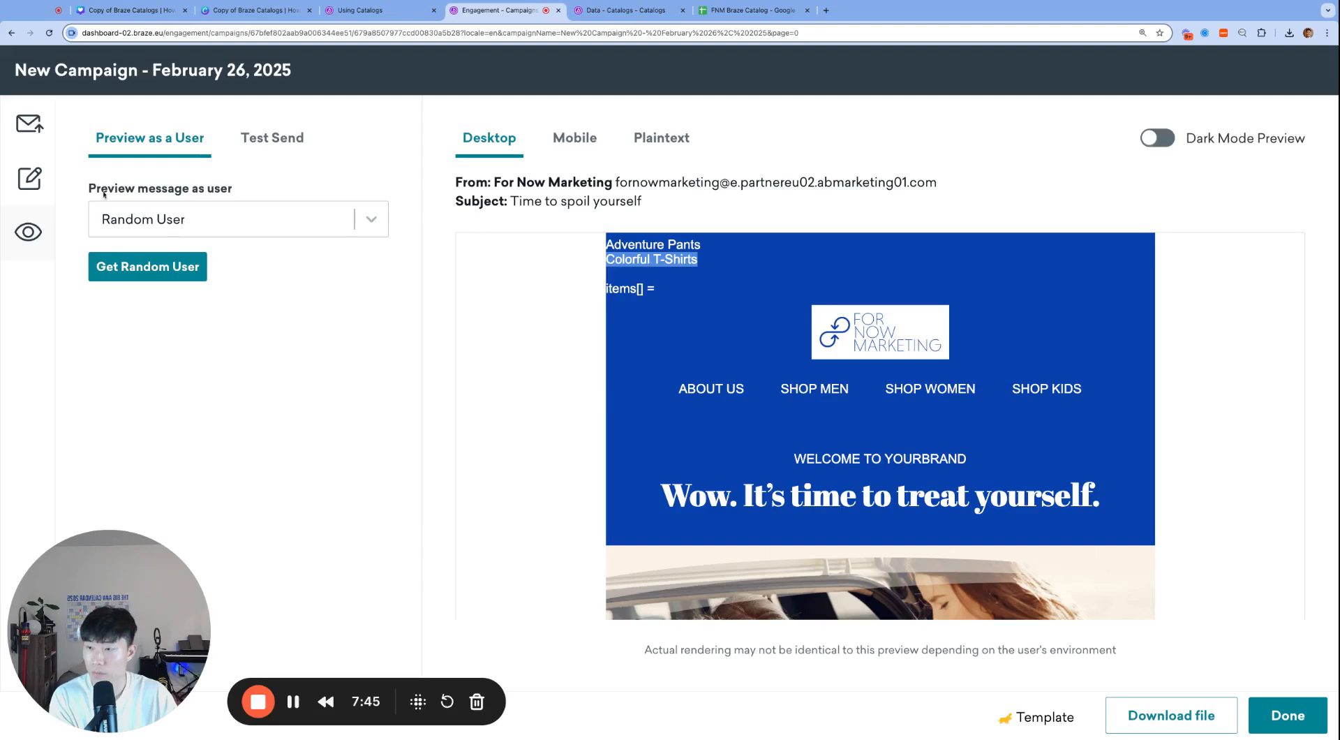
- Return to the email editor and restore the catalog_items tag's ID order to abc123 followed by abc456
click(29, 178)
double_click(540, 125)
key(ctrl+c)
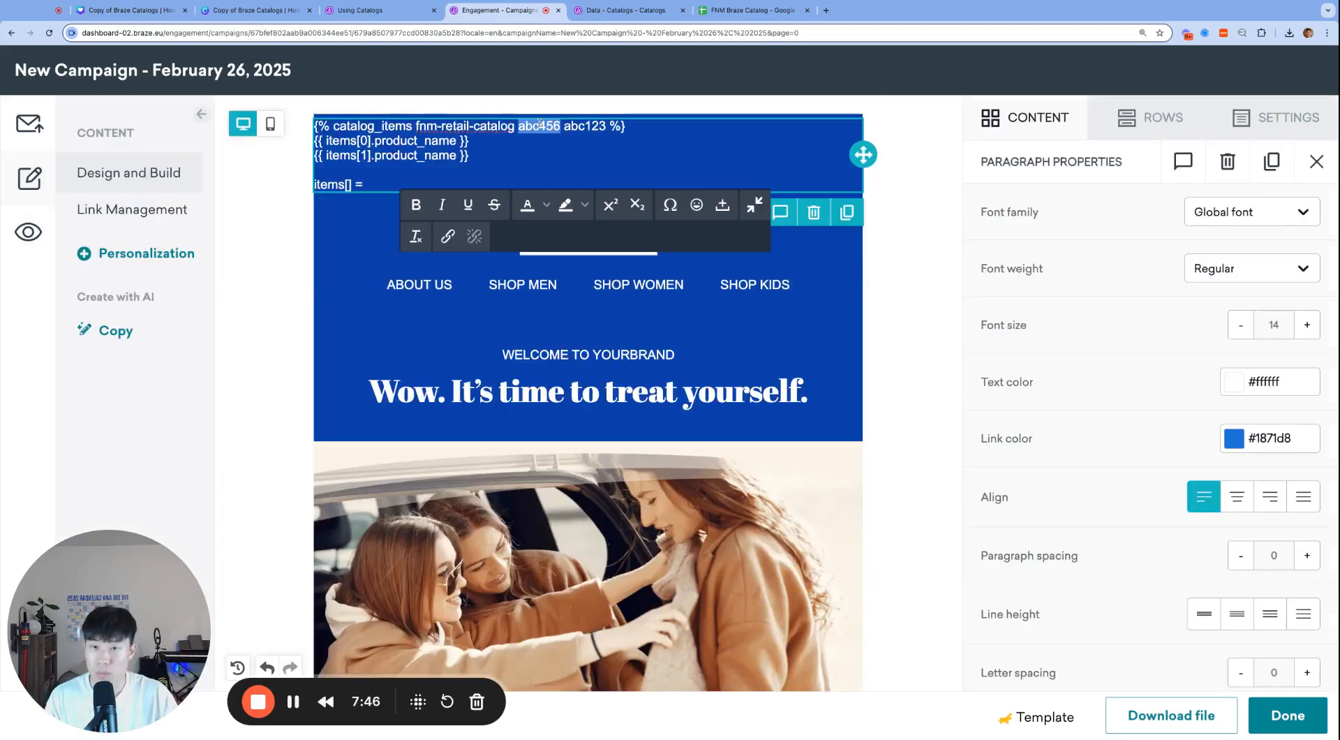
click(609, 129)
key(ctrl+v)
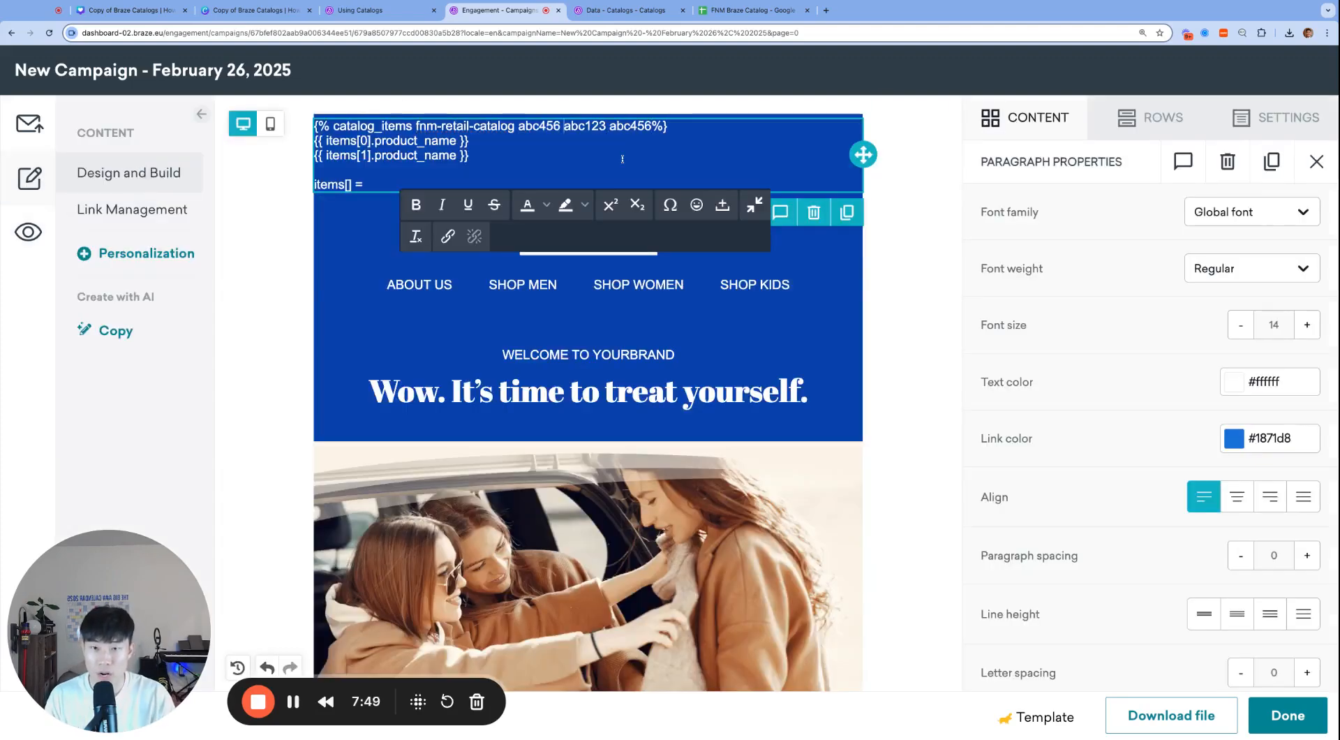
key(BackSpace)
key(BackSpace)
key(BackSpace)
key(BackSpace)
key(BackSpace)
key(BackSpace)
key(BackSpace)
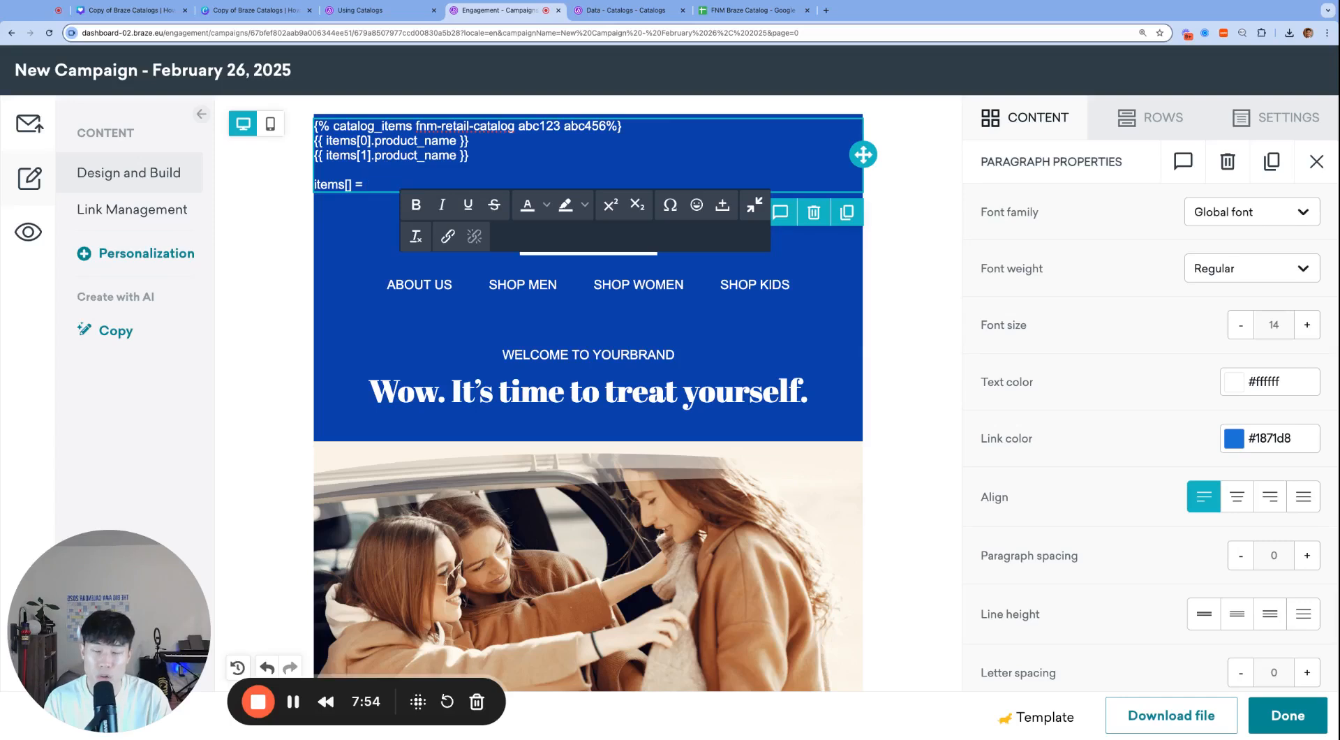
- Complete "items[] =" with square brackets enclosing an empty curly-brace object, each brace and the closing bracket on its own line
key(BackSpace)
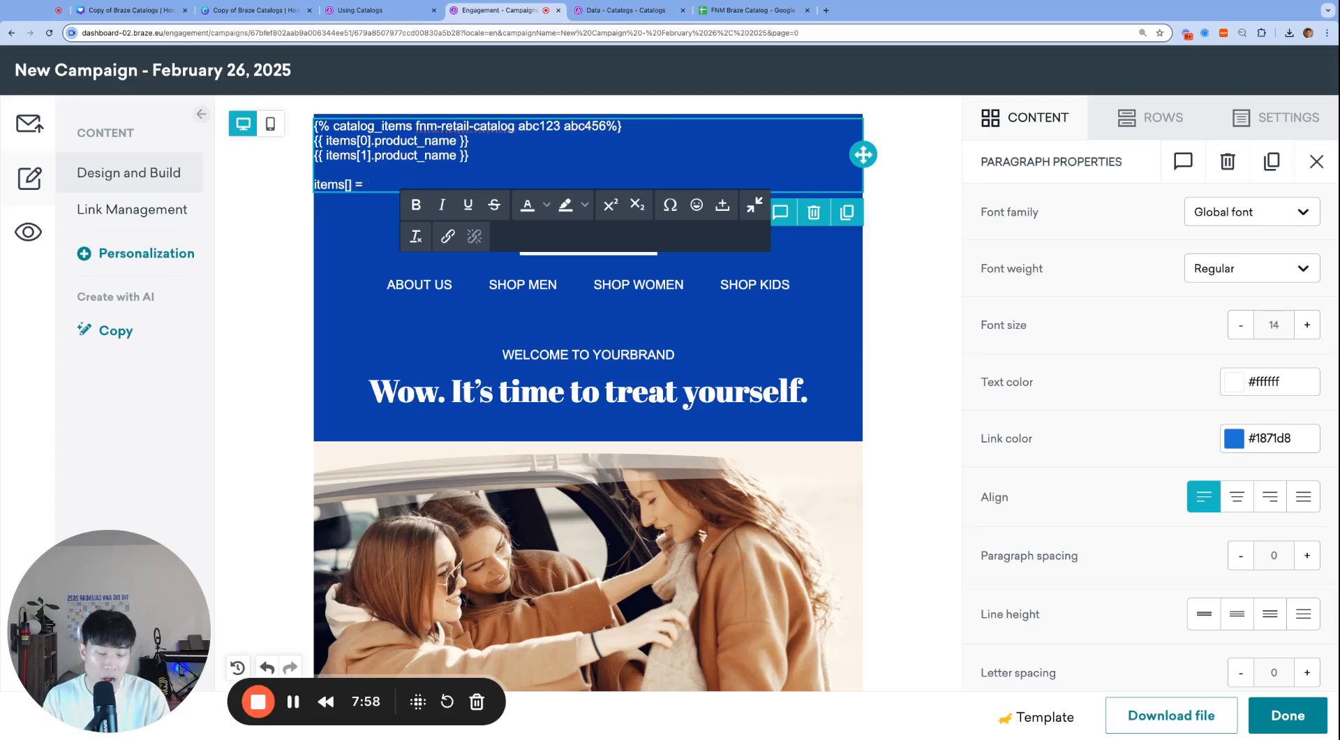
text([] = [)
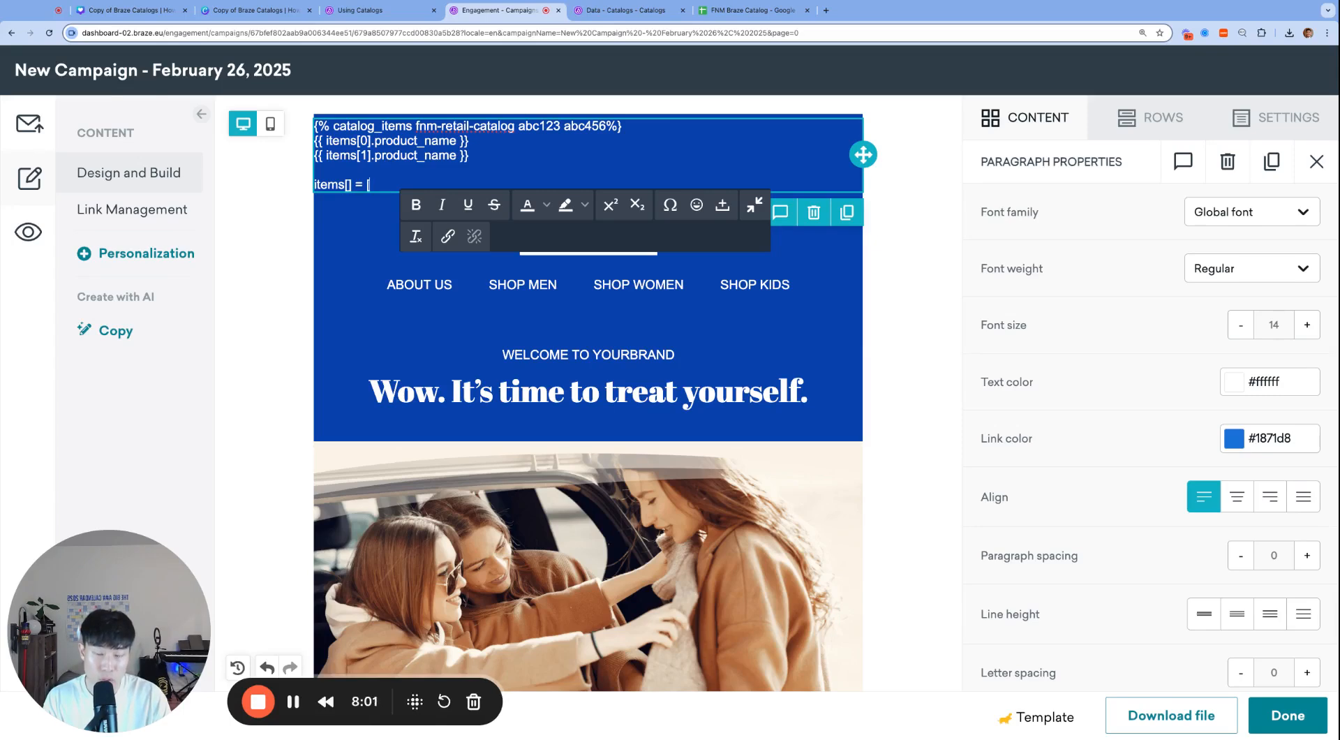
text({})
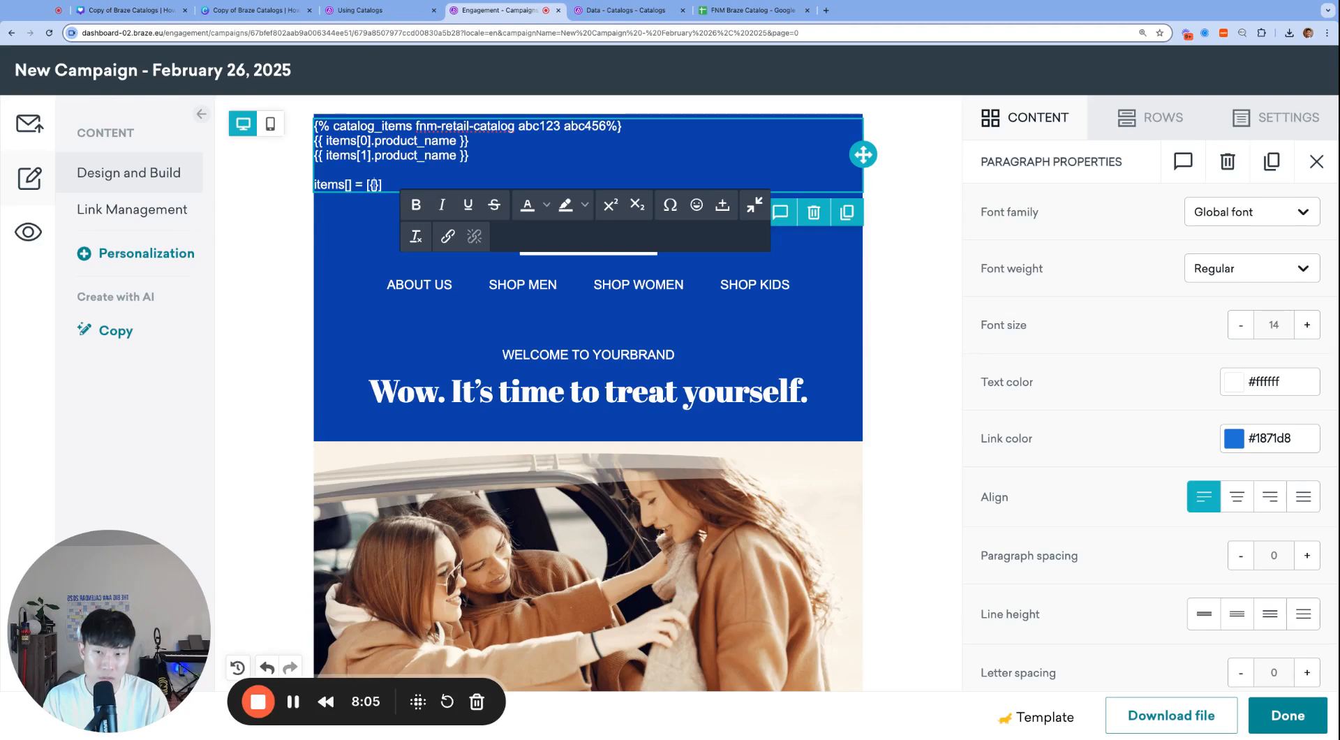
key(Return)
key(Return)
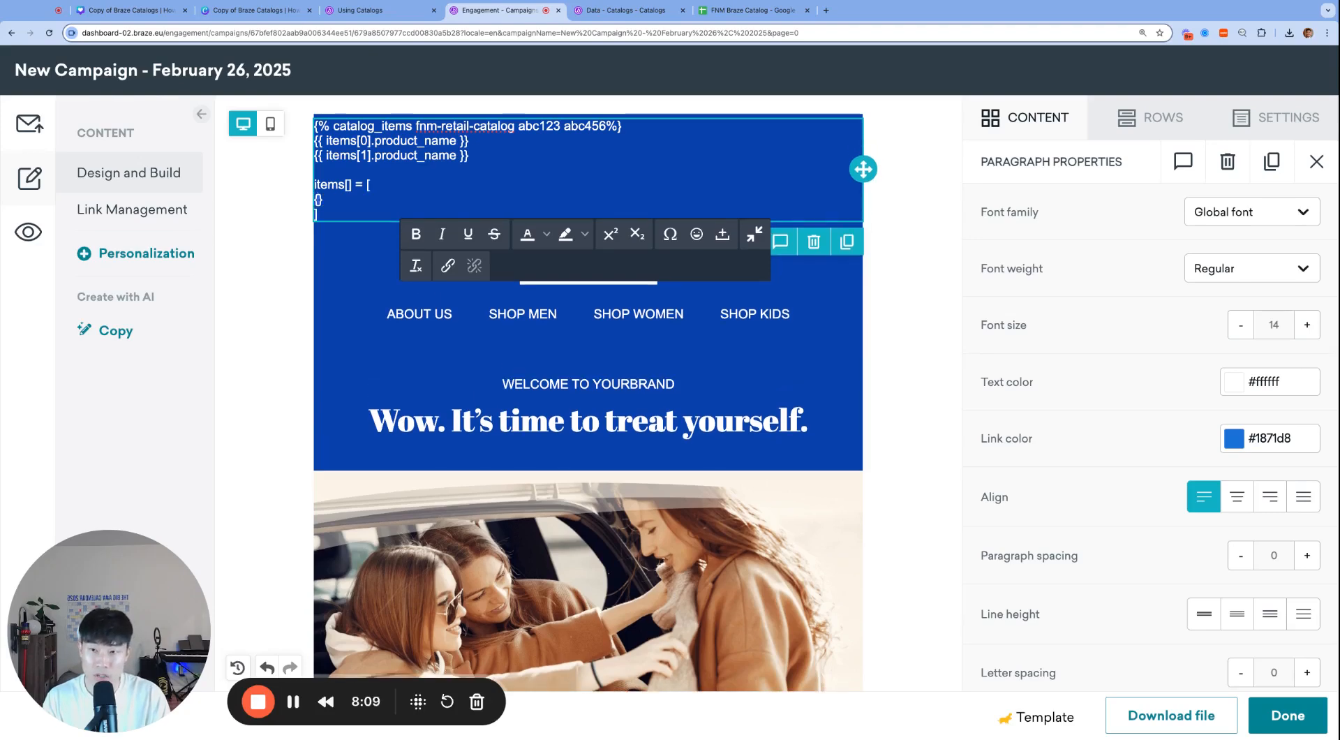
key(Return)
key(Return)
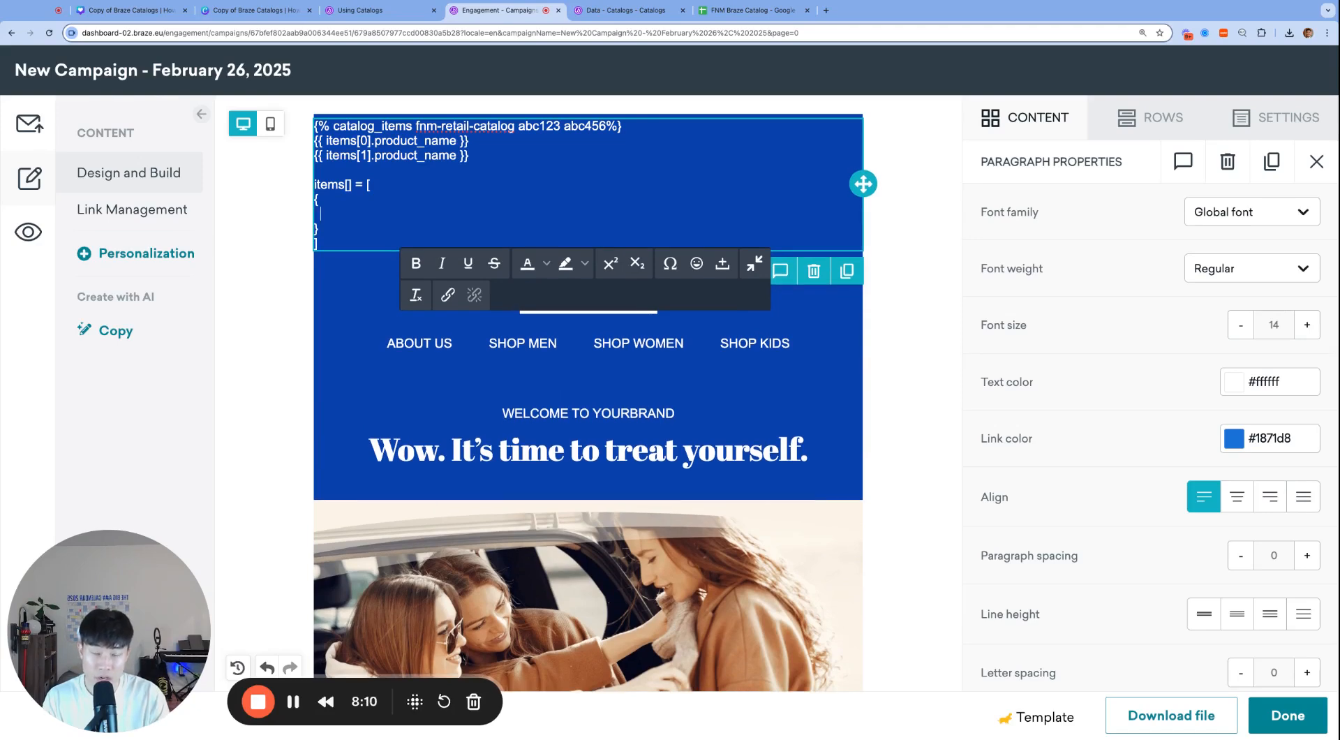
- Add the entry "id":"abc123", inside the object in the items[] array and start a new line below it
text(")
key(ctrl+Tab)
key(ctrl+Tab)
key(ctrl+shift+Tab)
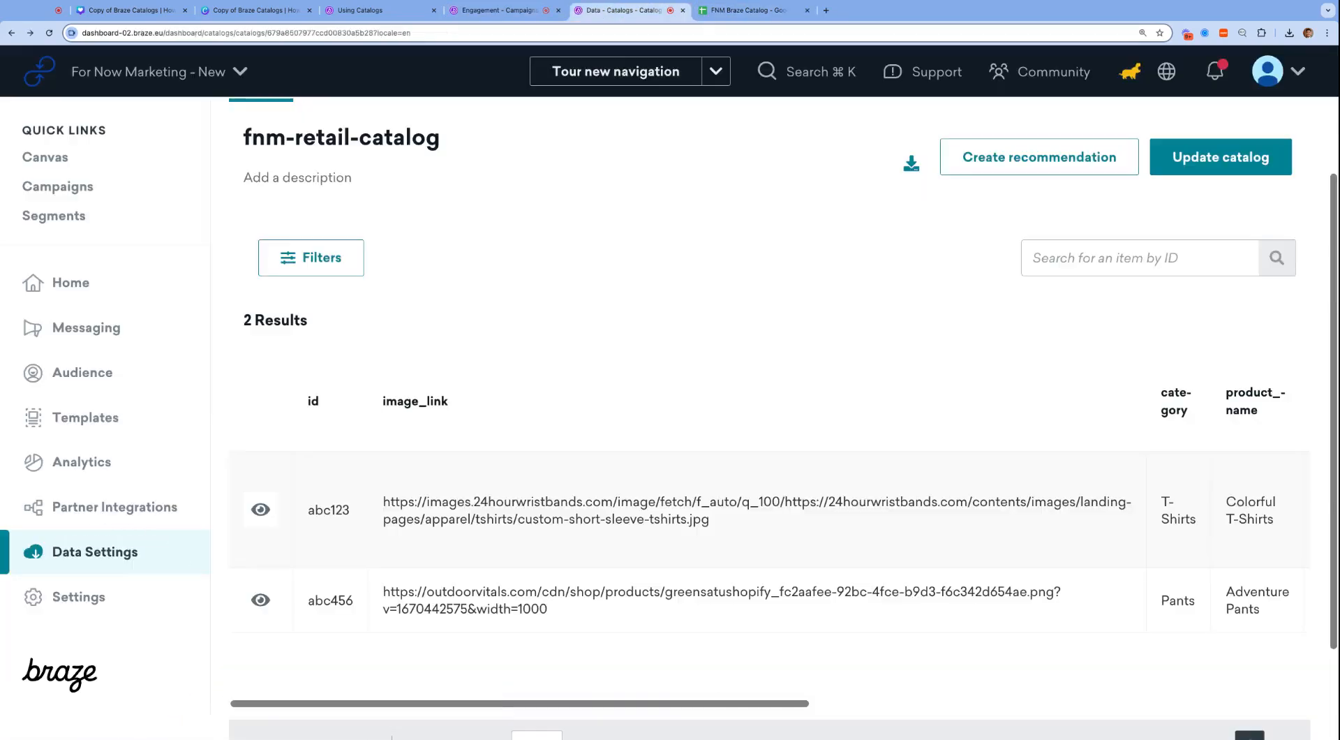
key(ctrl+shift+Tab)
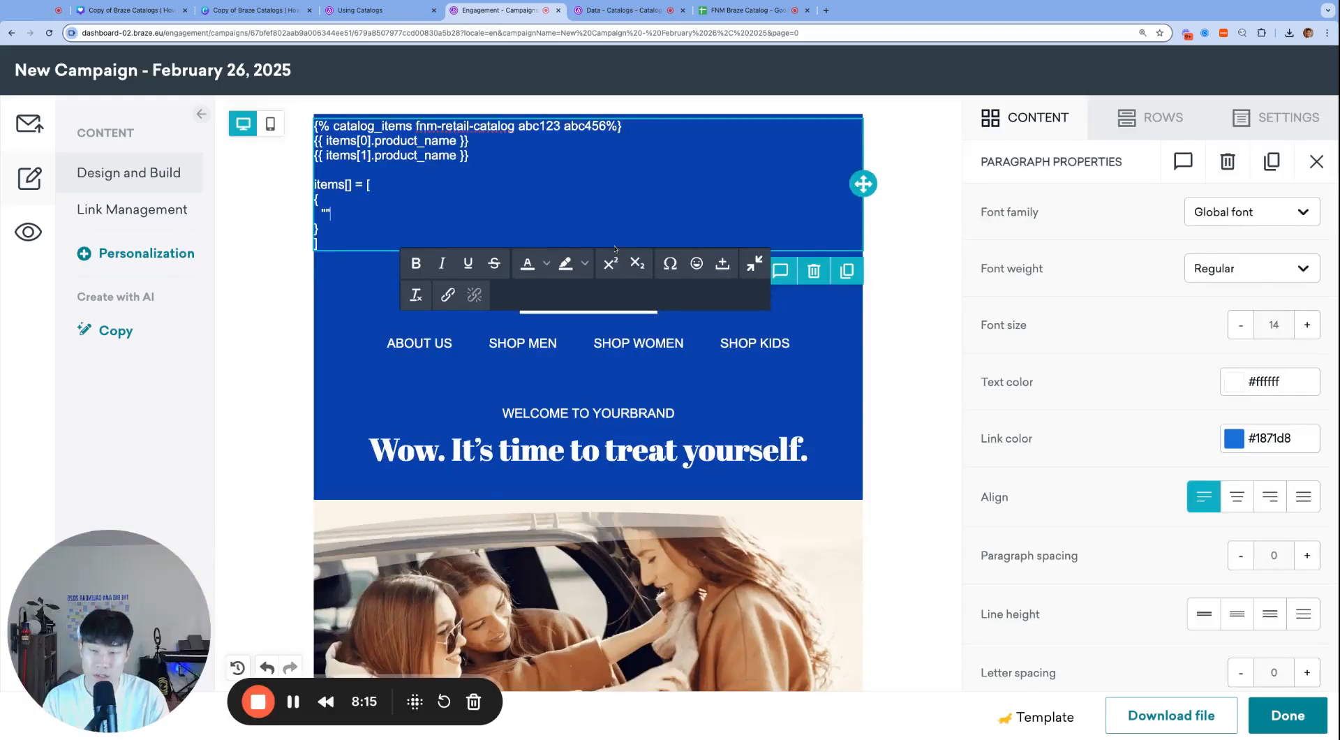
text(id":")
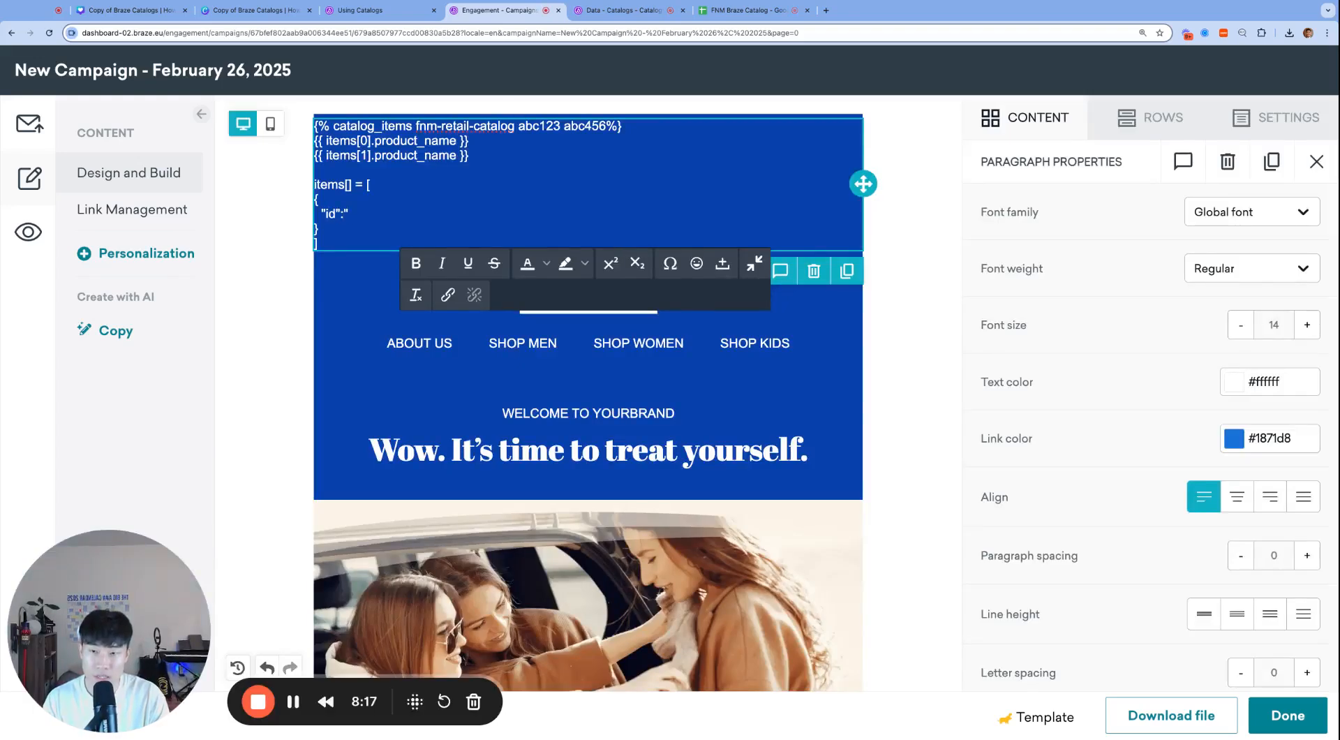
text(abc123",)
key(Return)
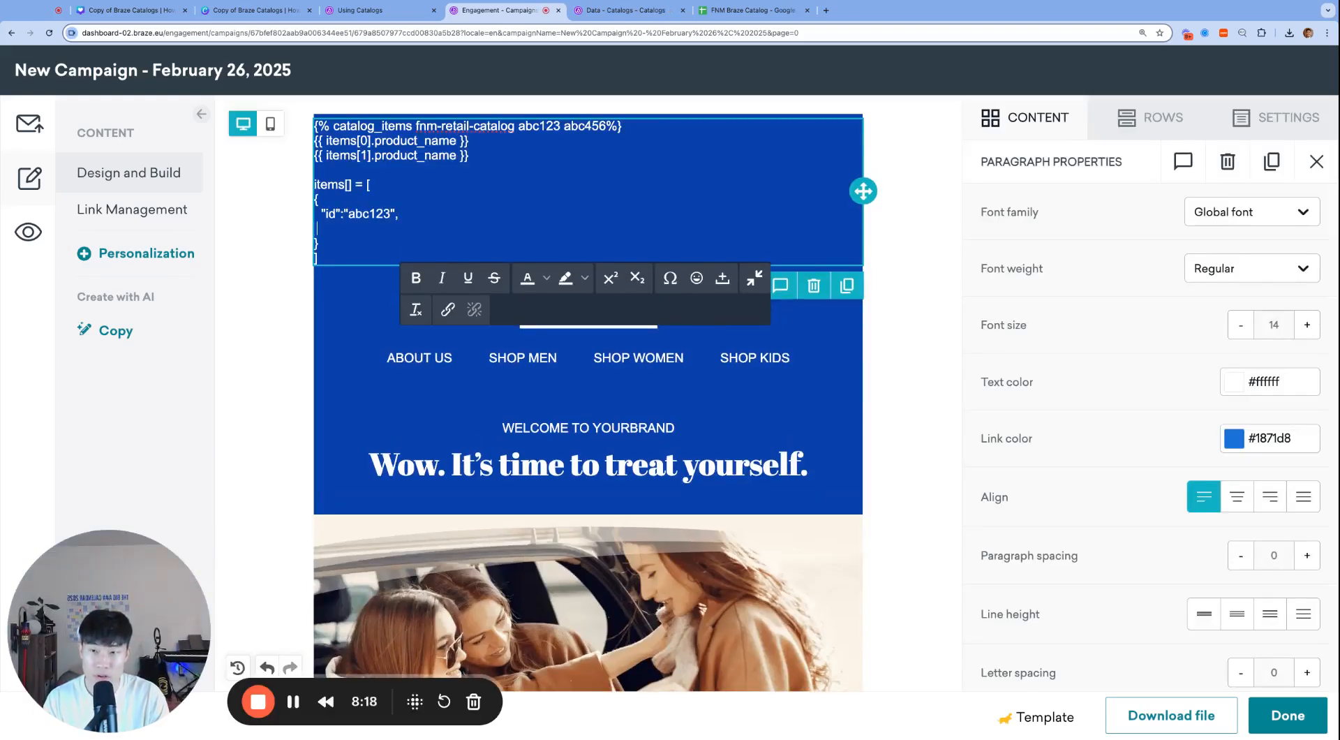
- Add an "image_link" entry to the object, with item abc123's image URL from the catalog table as its quoted value
text(")
key(ctrl+Tab)
key(ctrl+shift+Tab)
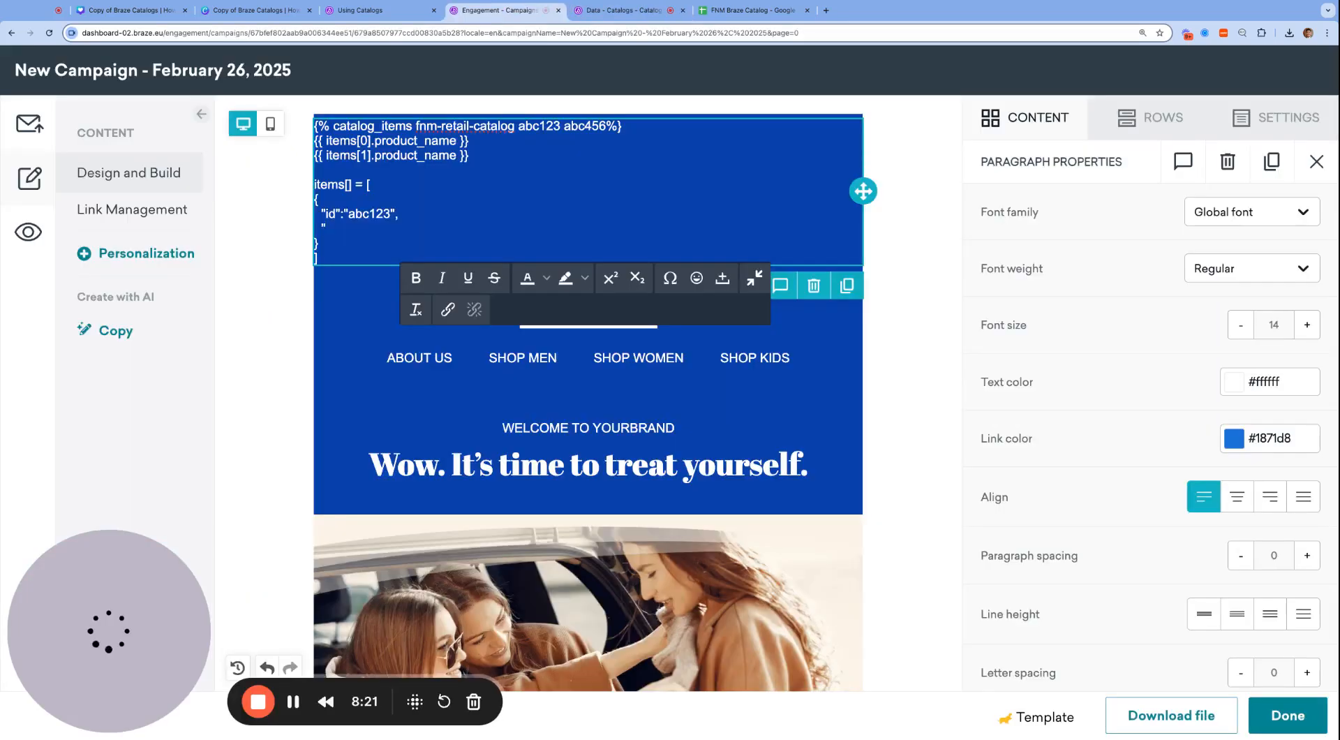
text(image_link")
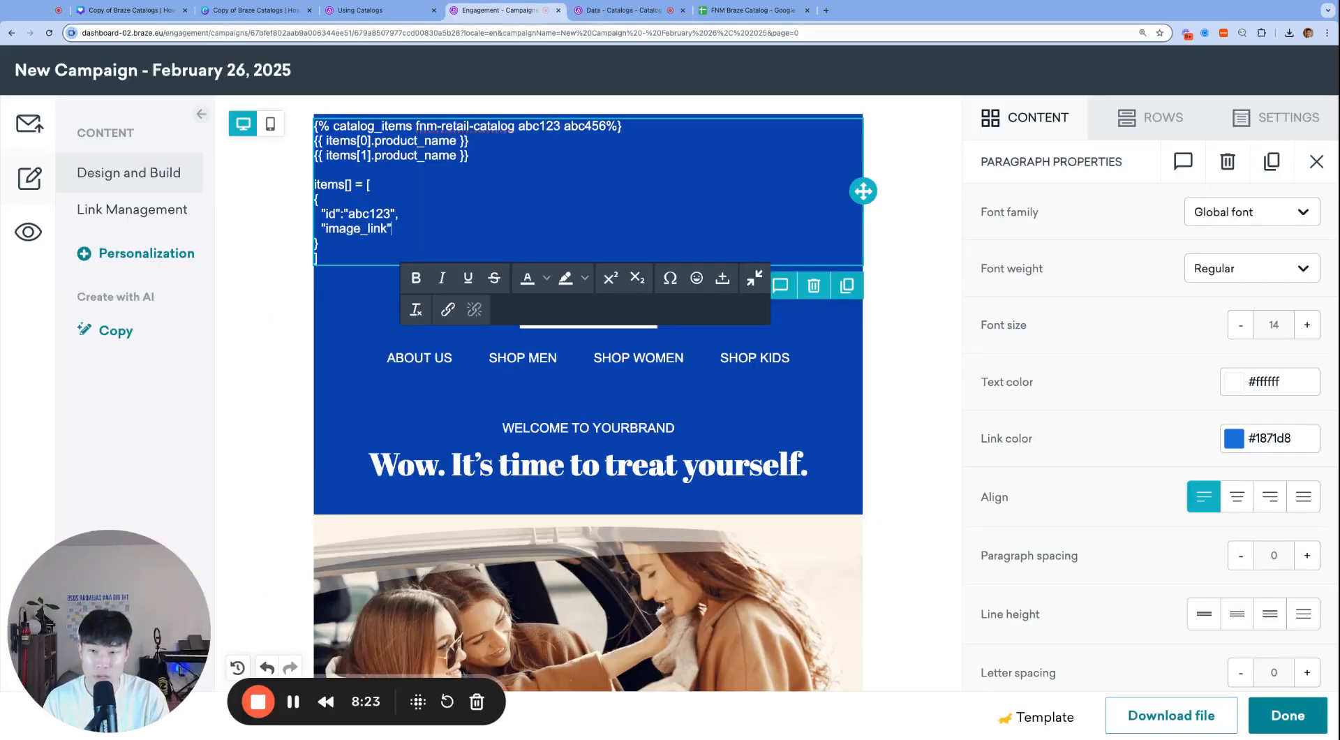
text(:)
key(ctrl+Tab)
triple_click(546, 502)
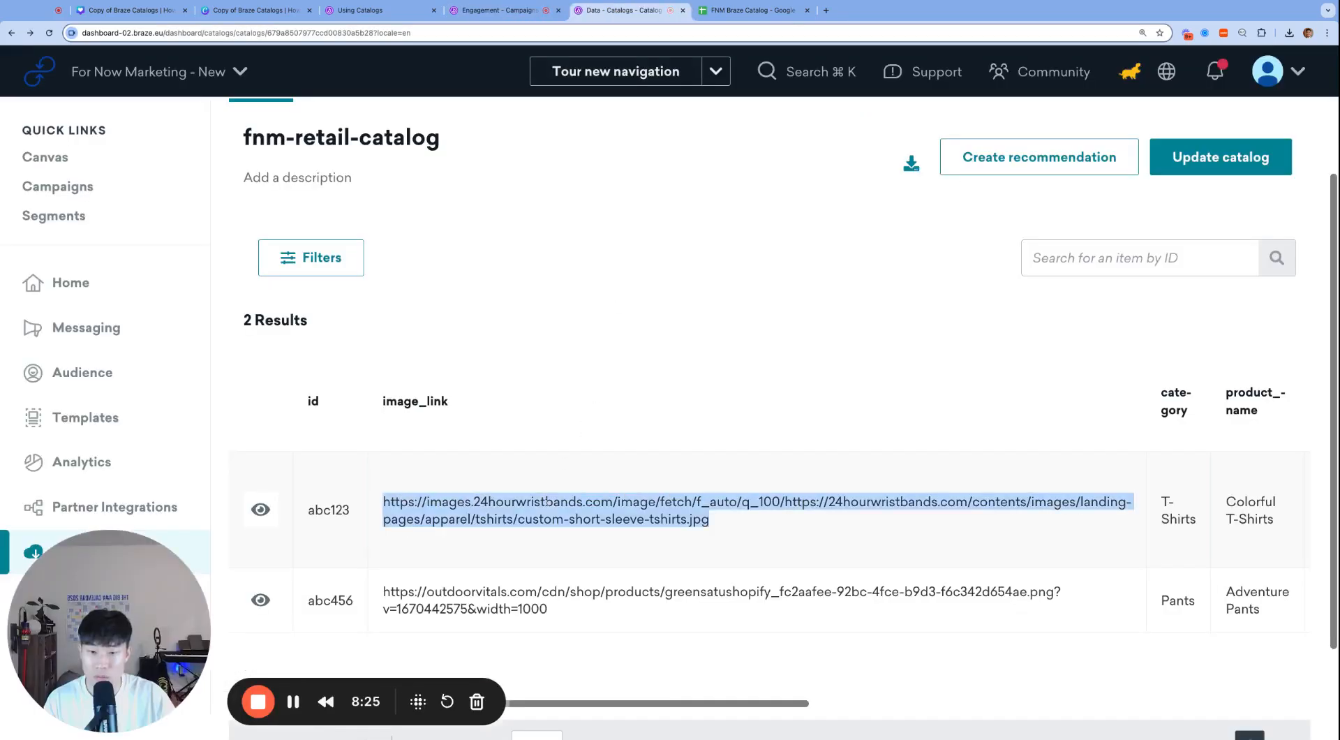
key(ctrl+shift+Tab)
key(ctrl+v)
key(ctrl+z)
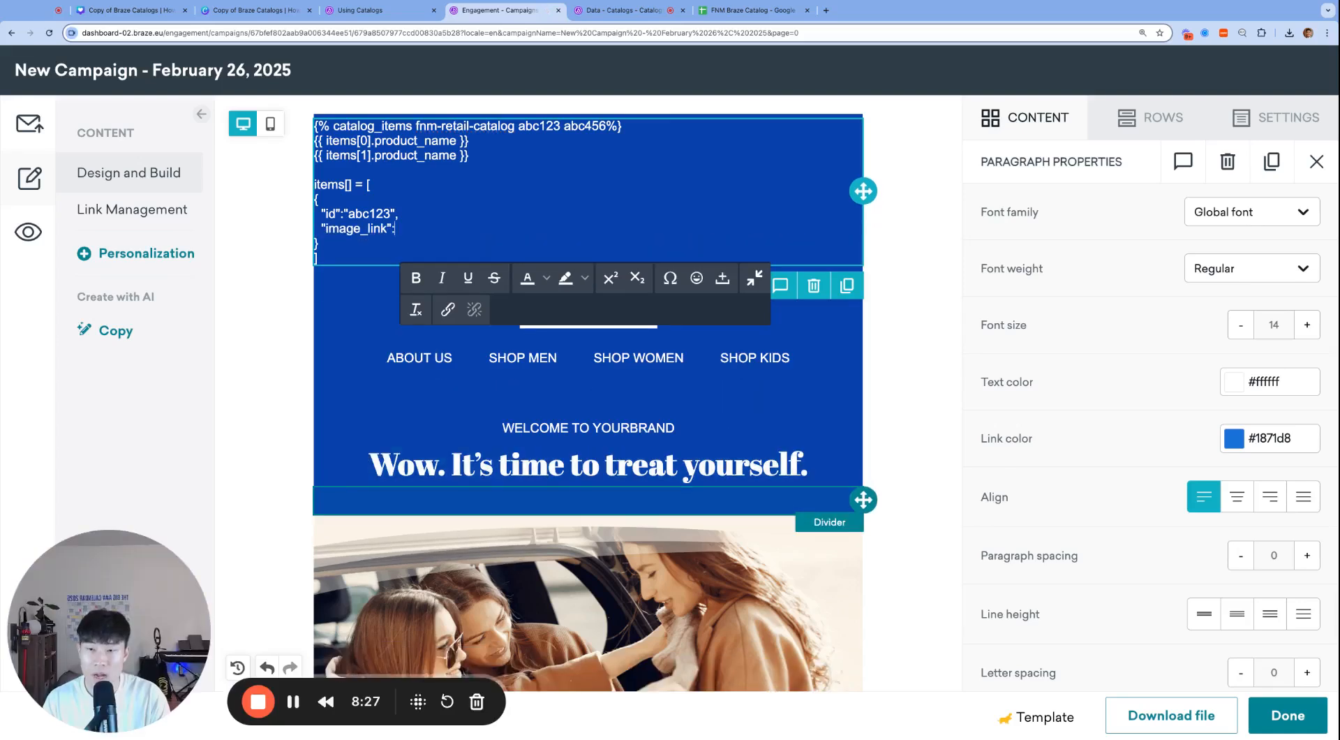
text(https://images.24hourwristbands.com/image/fetch/f_auto/q_100/https://24hourwristbands.com/contents/images/landing-pages/apparel/tshirts/custom-short-sleeve-tshirts.jpg)
text(")
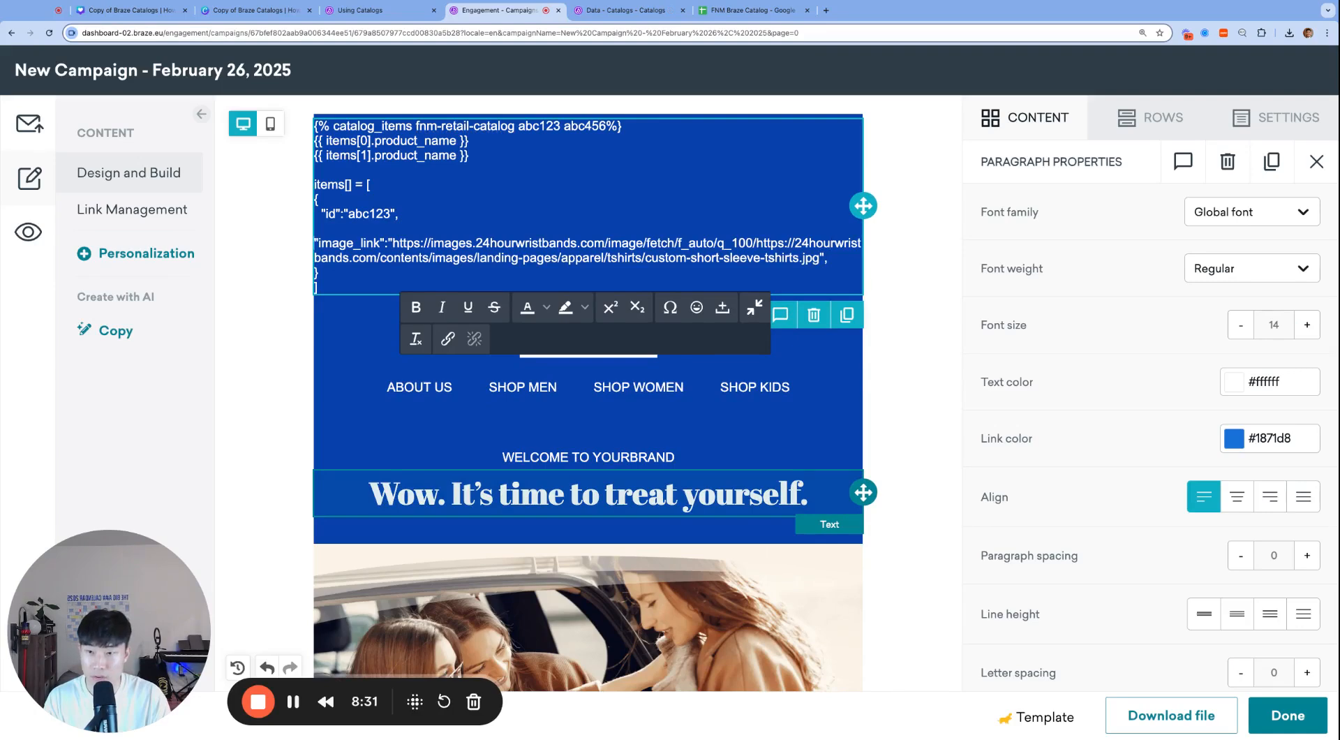
- Remove the empty line above the image_link entry so it sits directly below the id entry
key(BackSpace)
key(BackSpace)
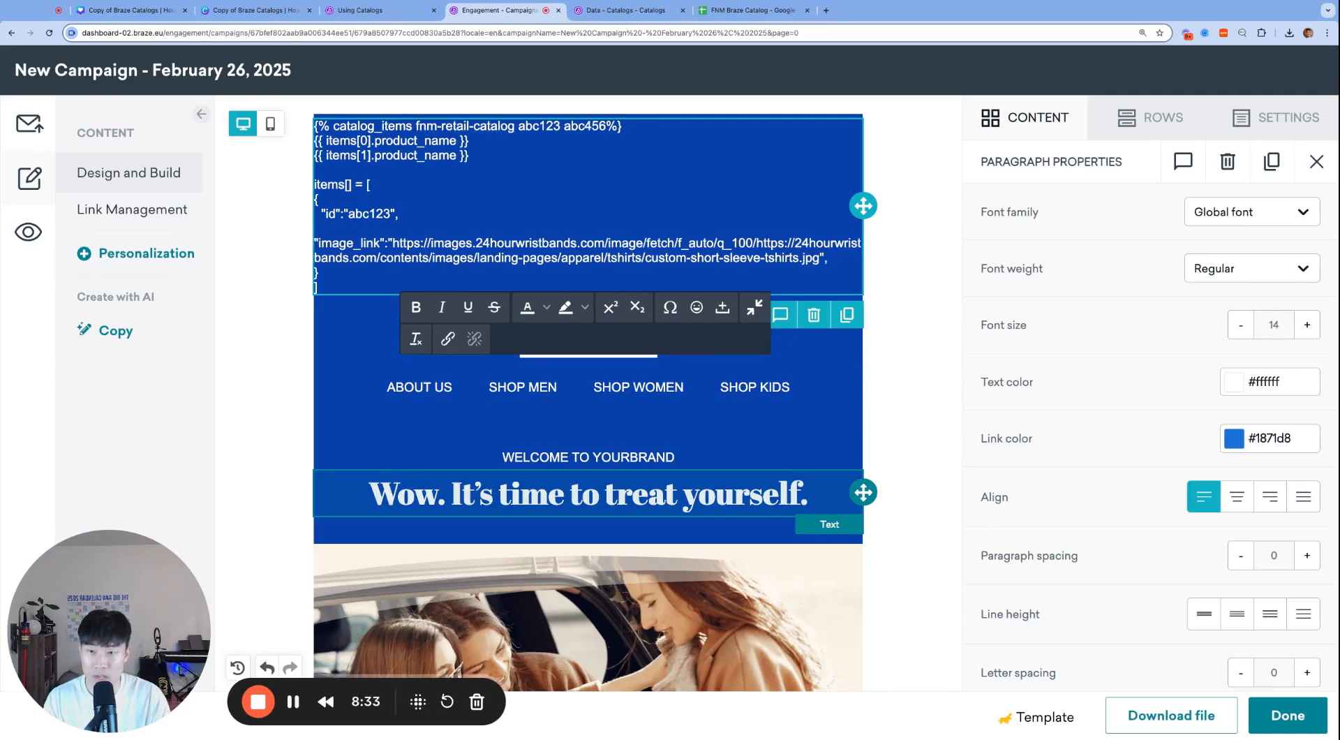
key(Return)
key(BackSpace)
key(Return)
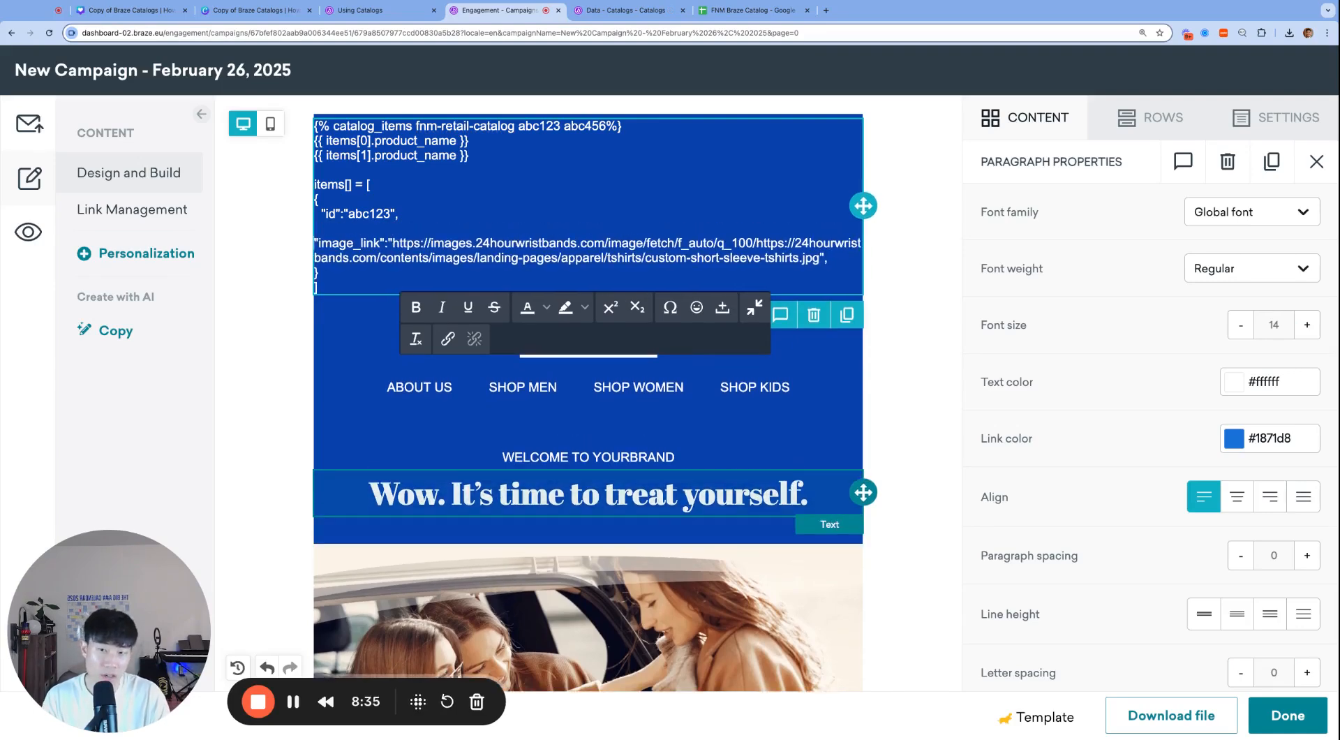
key(BackSpace)
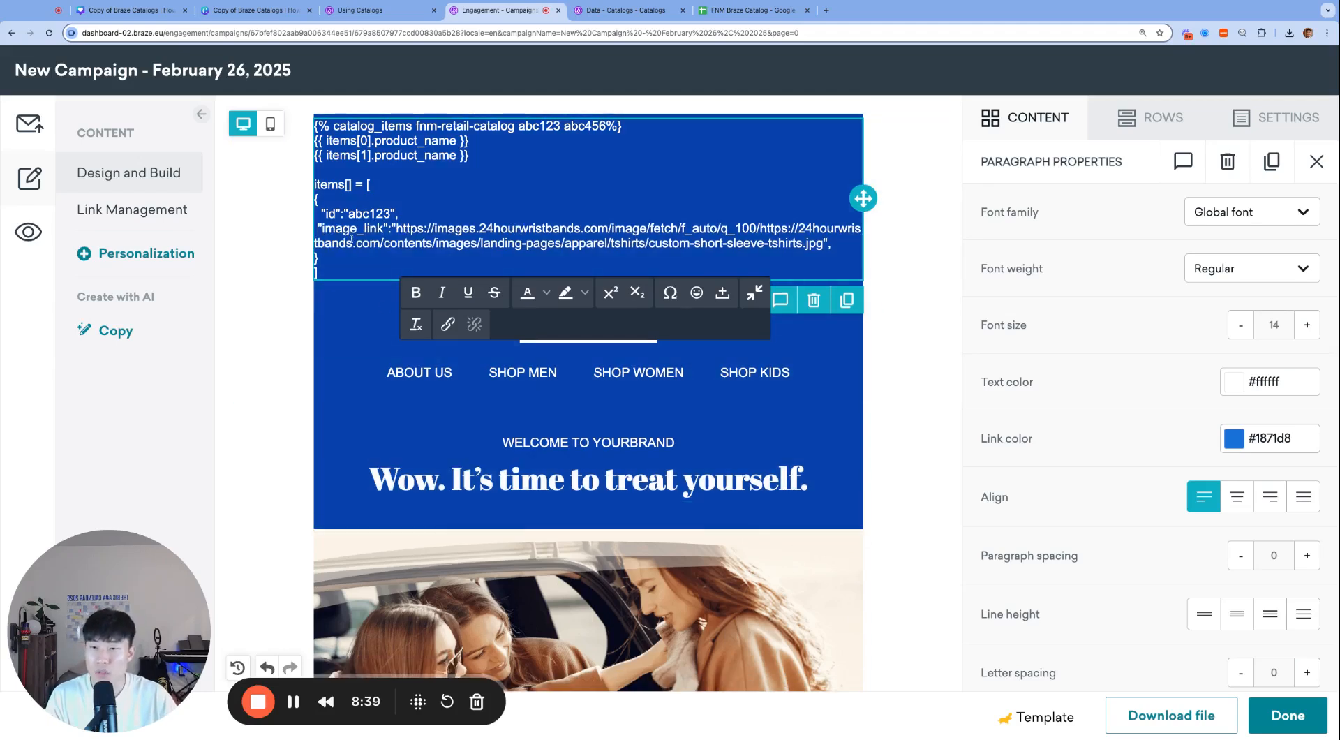
key(Return)
key(BackSpace)
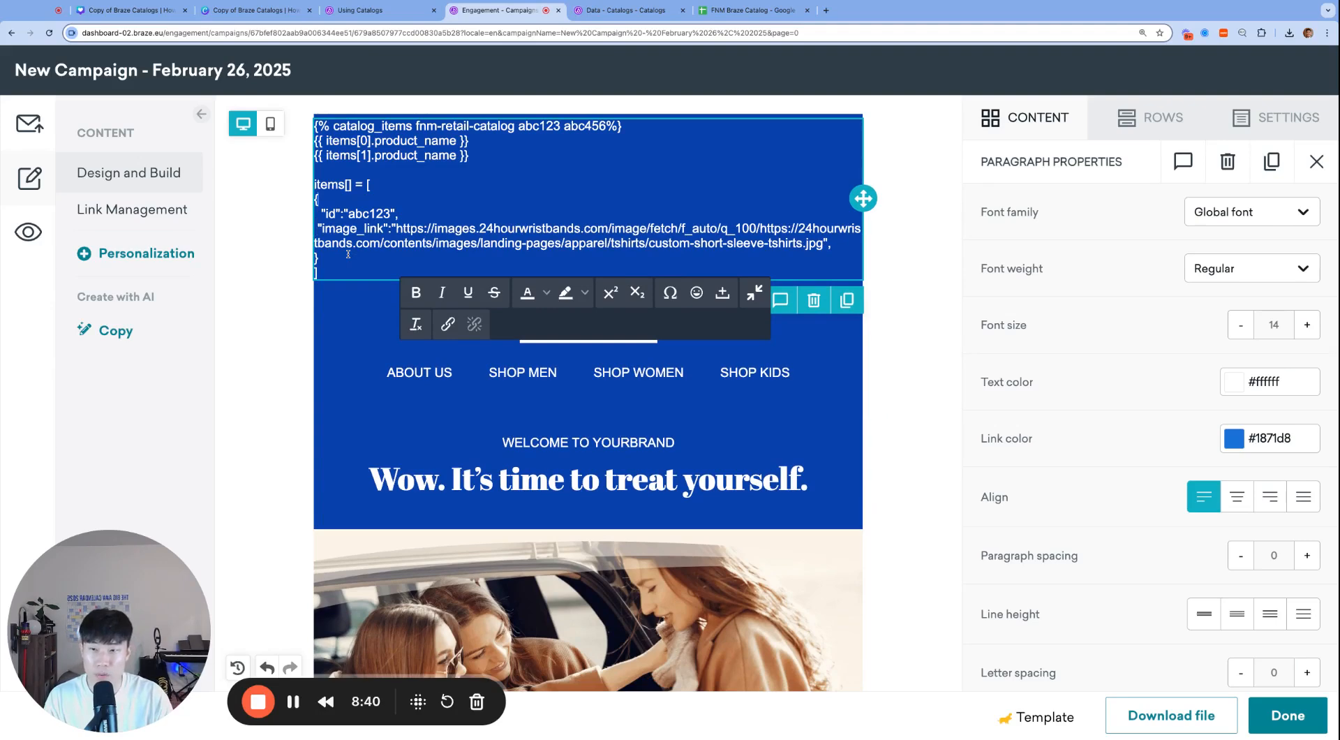
- Highlight the abc123 object in the items[] array from its opening to its closing brace to examine the first item
key(shift+Down)
key(shift+Down)
key(shift+Down)
key(shift+Down)
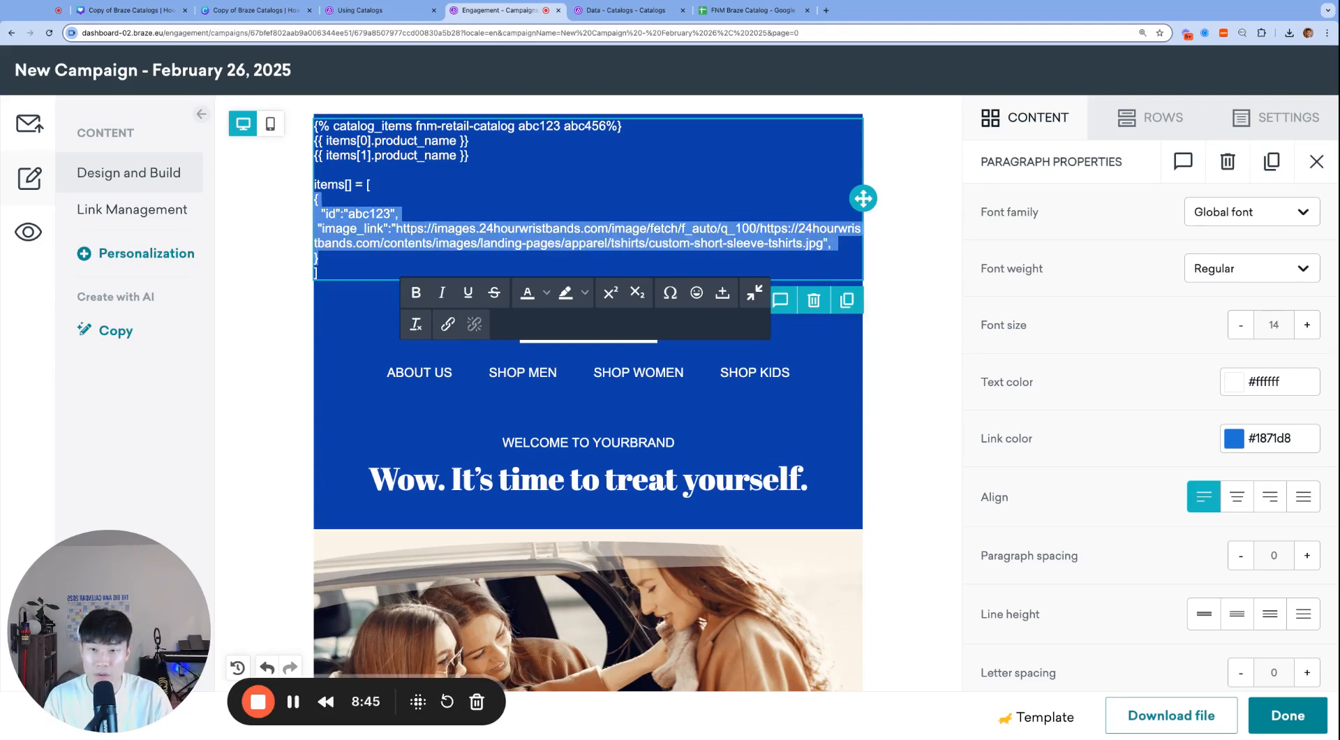
key(Down)
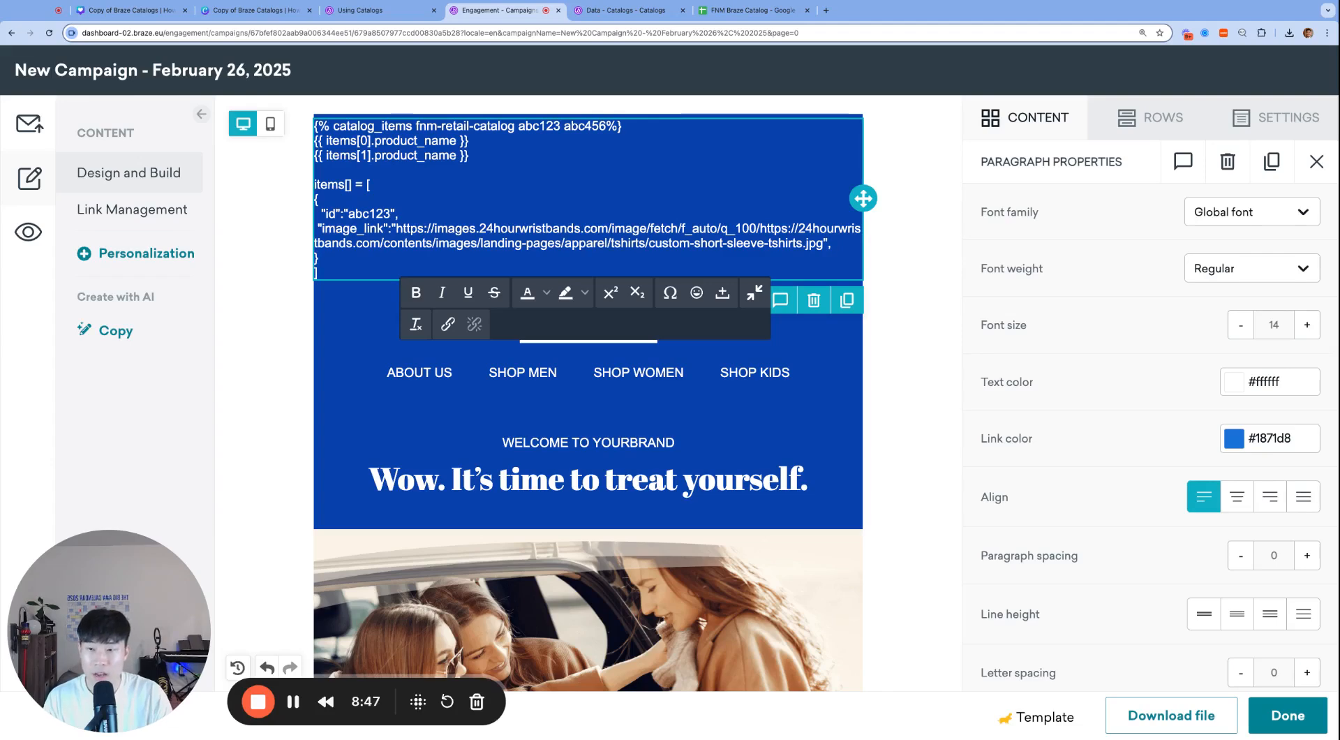
- Examine the remaining fnm-retail-catalog columns from category through sale_starting_date, and return to the email editor
key(ctrl+Tab)
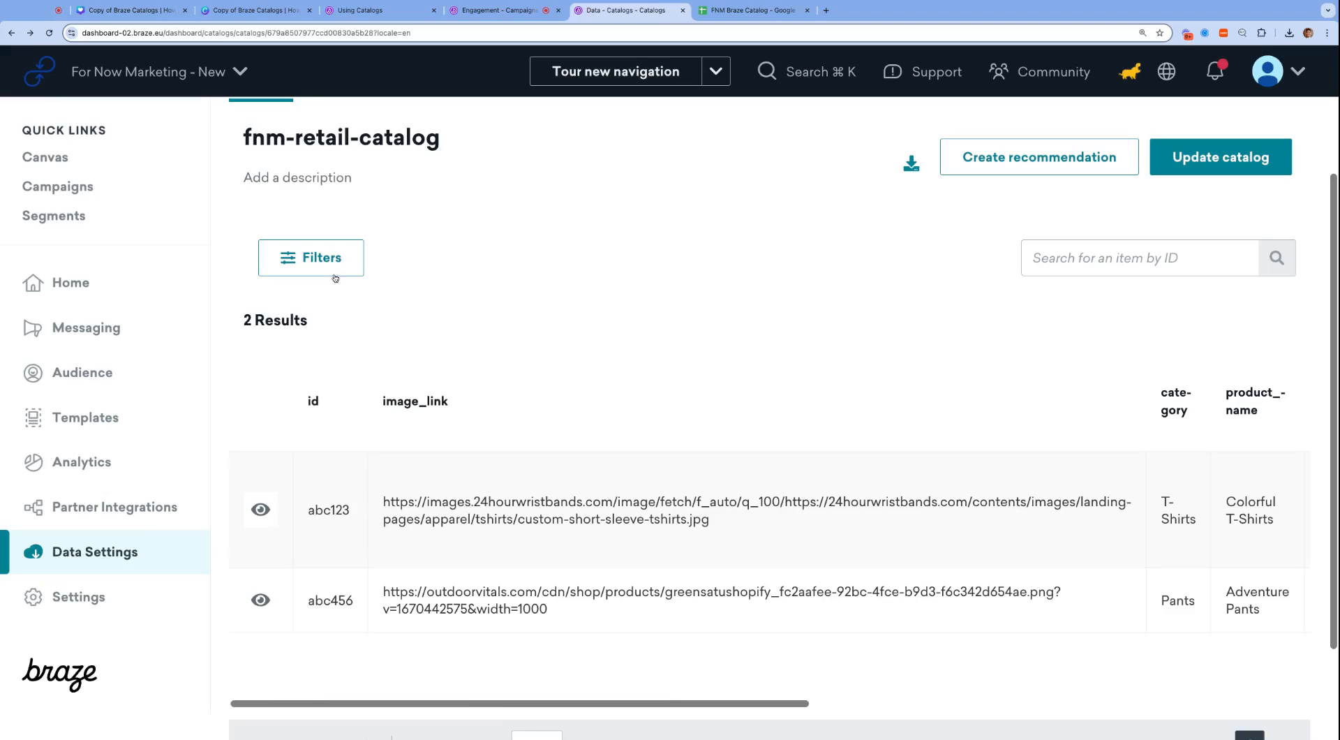
scroll(1032, 500, right, 1)
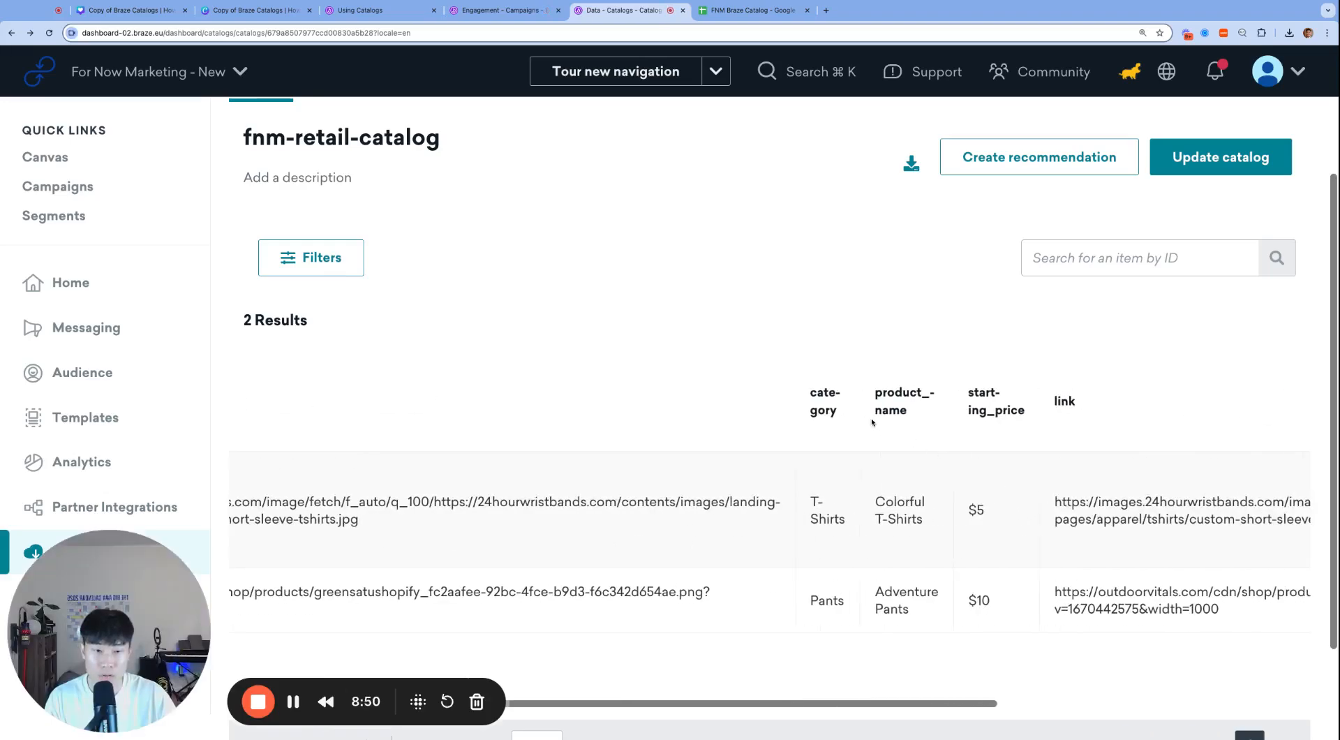
double_click(831, 400)
click(925, 402)
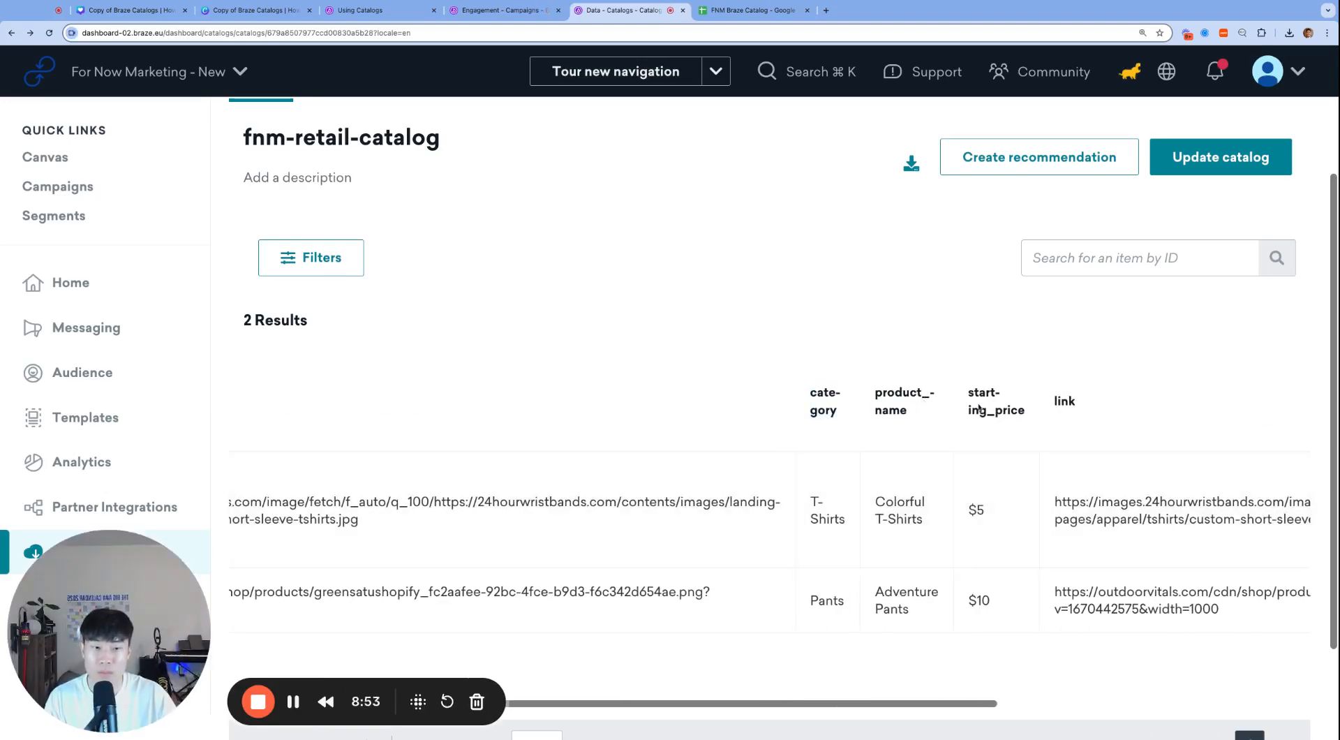
double_click(1063, 401)
scroll(1061, 404, right, 5)
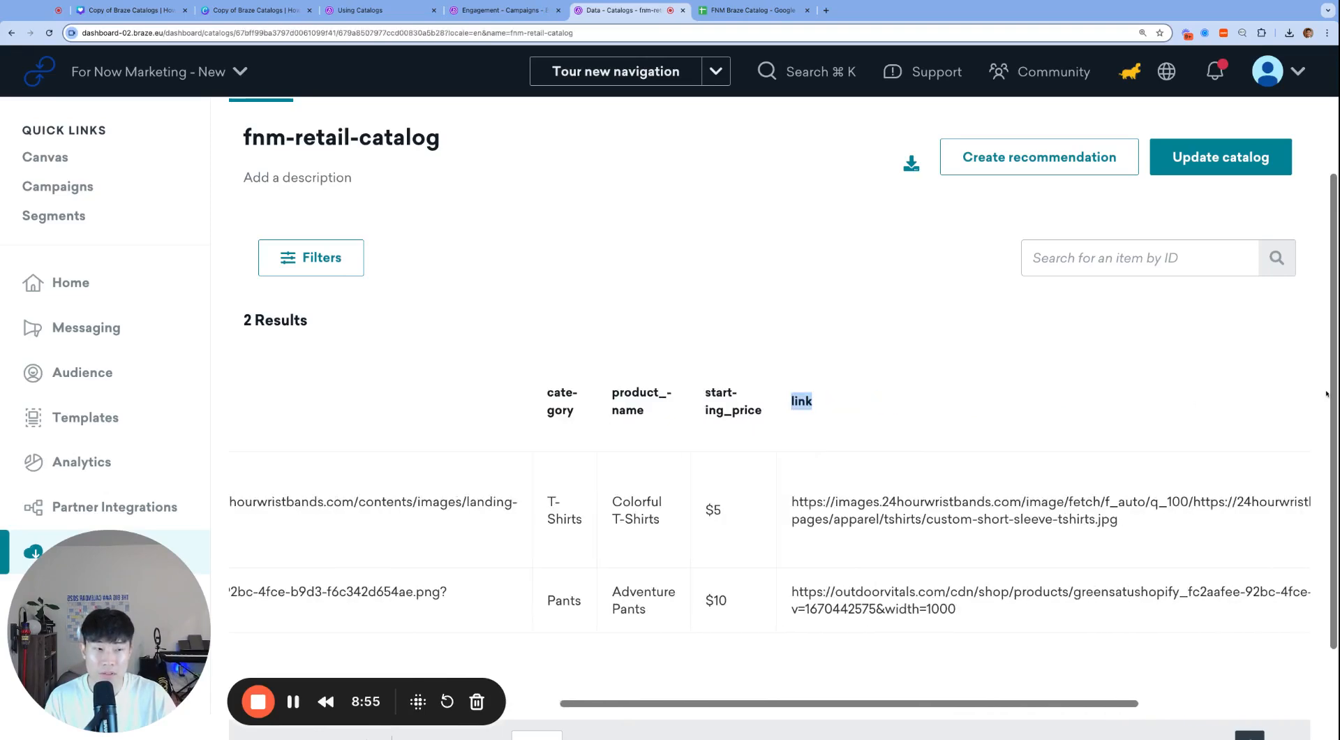
scroll(1256, 419, right, 3)
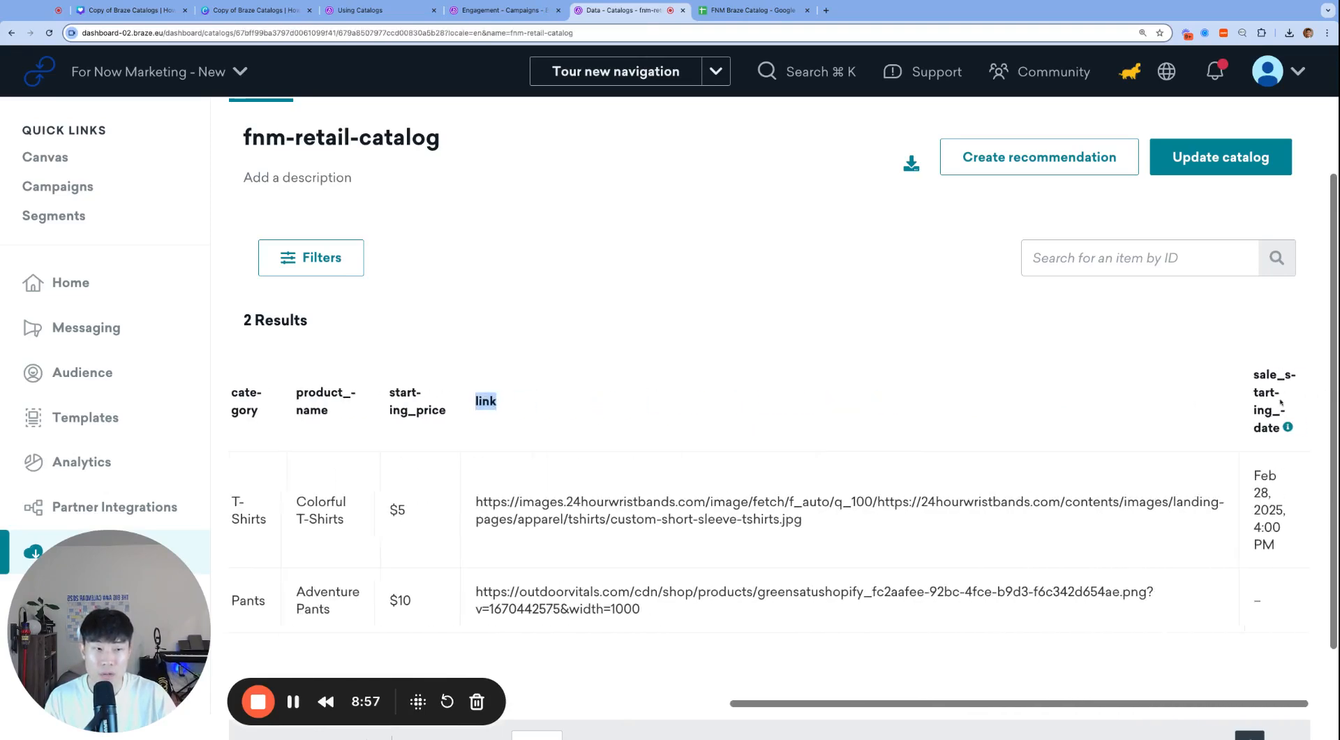
click(492, 10)
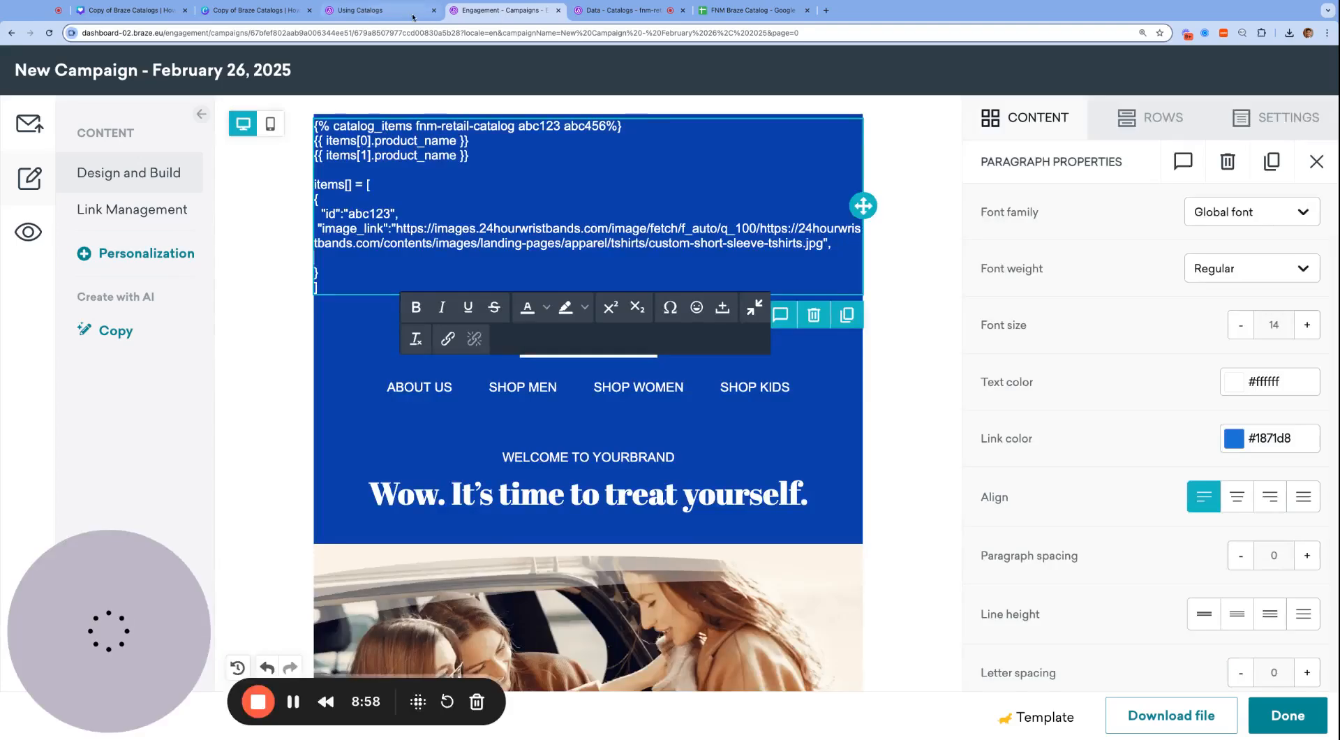
- Remove the empty line inside the abc123 object and add a comma and an empty second object after it in the items[] array
key(BackSpace)
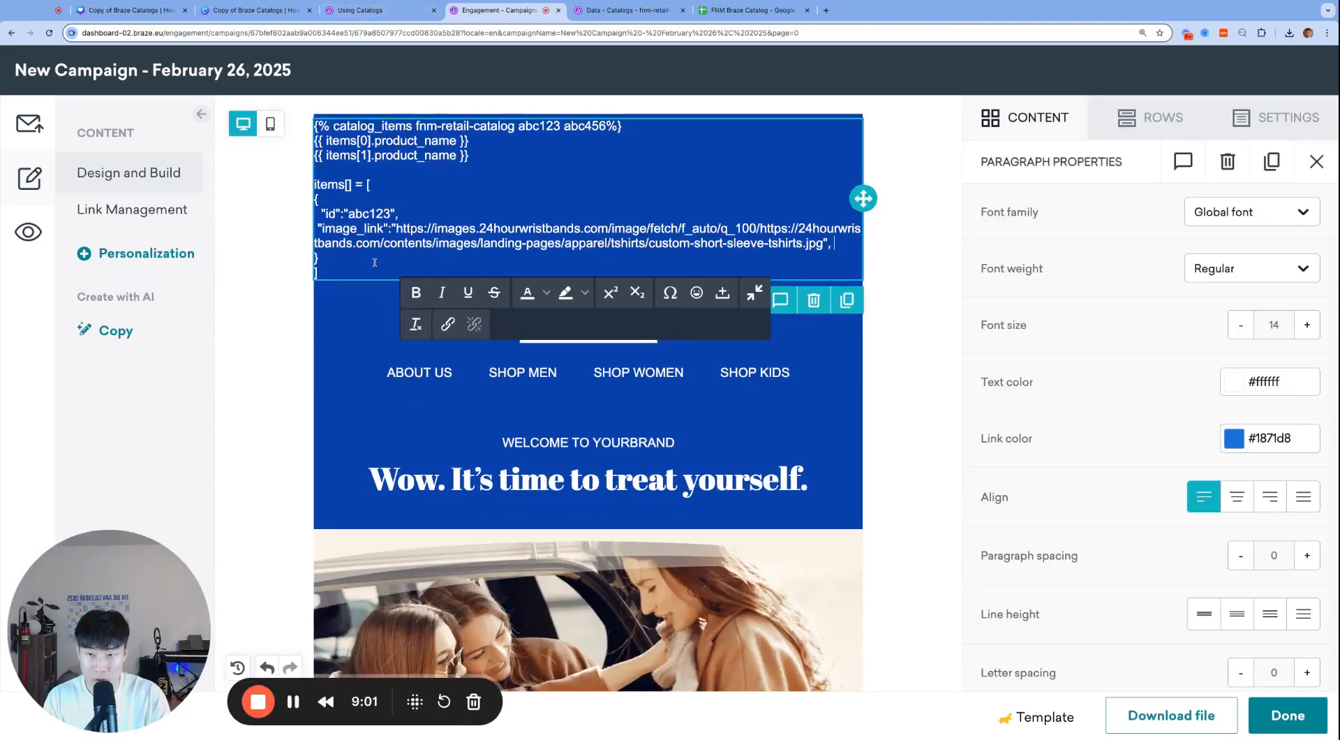
text(,)
key(Return)
text({)
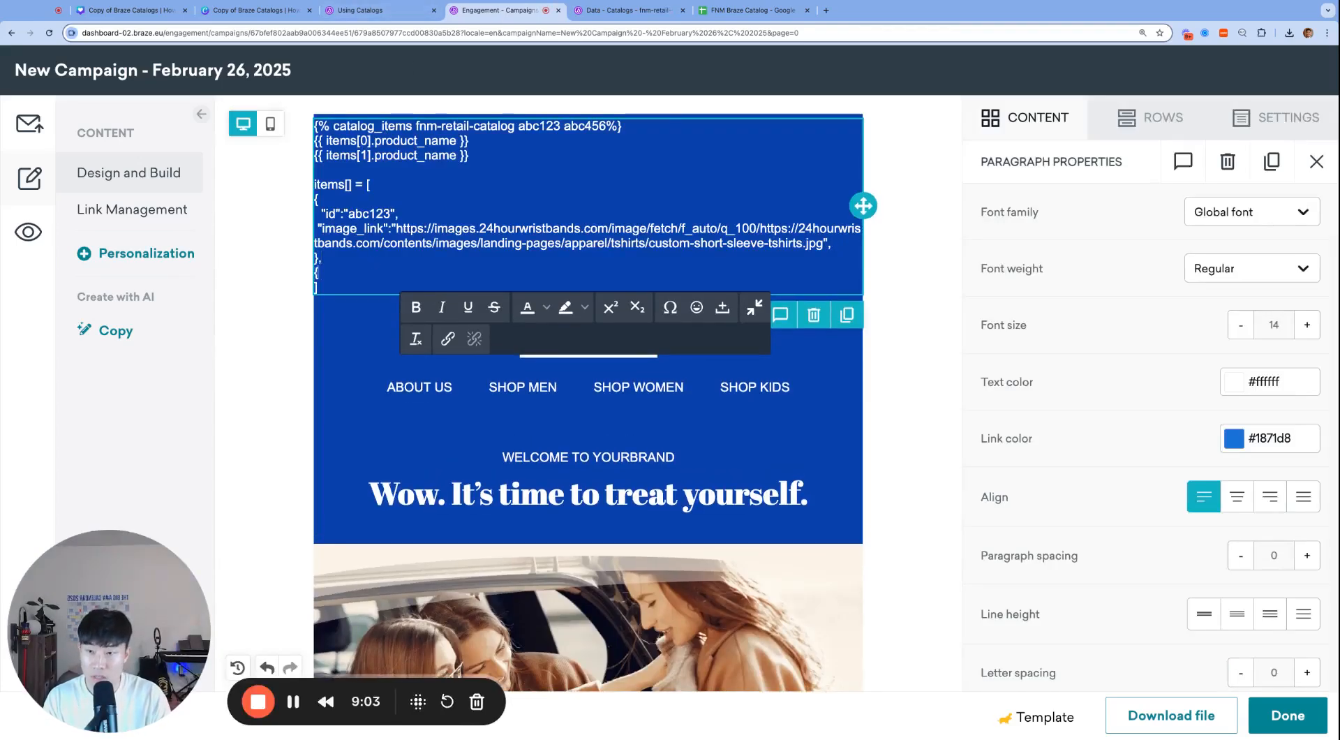
key(Return)
text(})
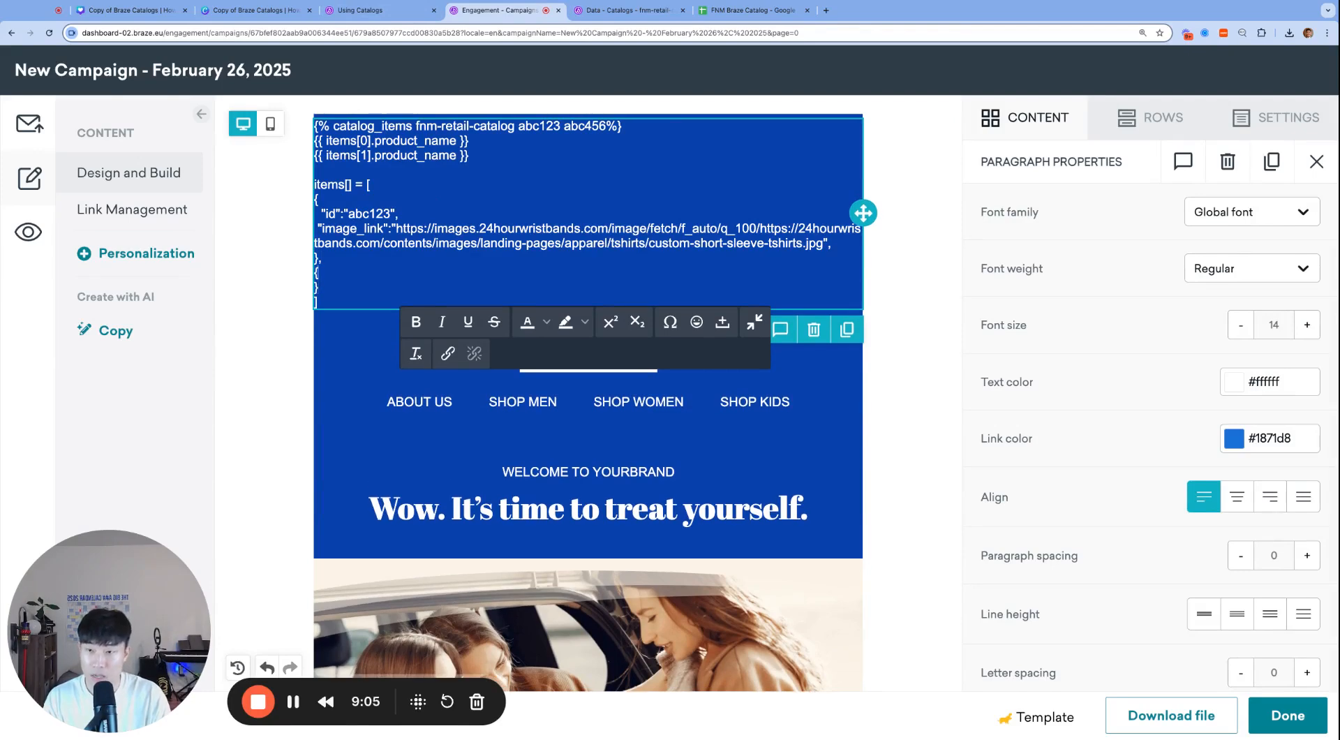
- Copy the id entry from the first object into the second one and change its value to "abc456"
key(shift+Down)
key(super+c)
key(Down)
key(Down)
key(Down)
key(super+v)
key(Left)
key(Left)
key(BackSpace)
key(BackSpace)
key(BackSpace)
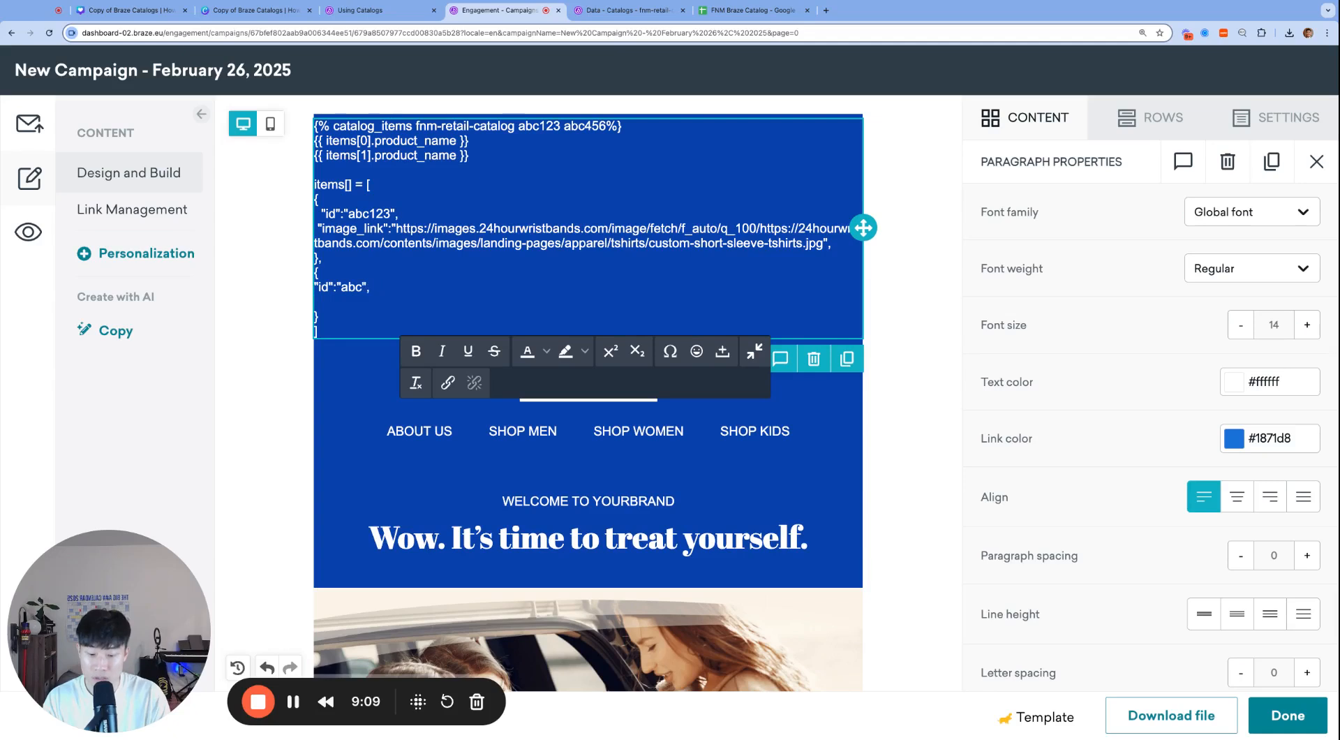
text(456)
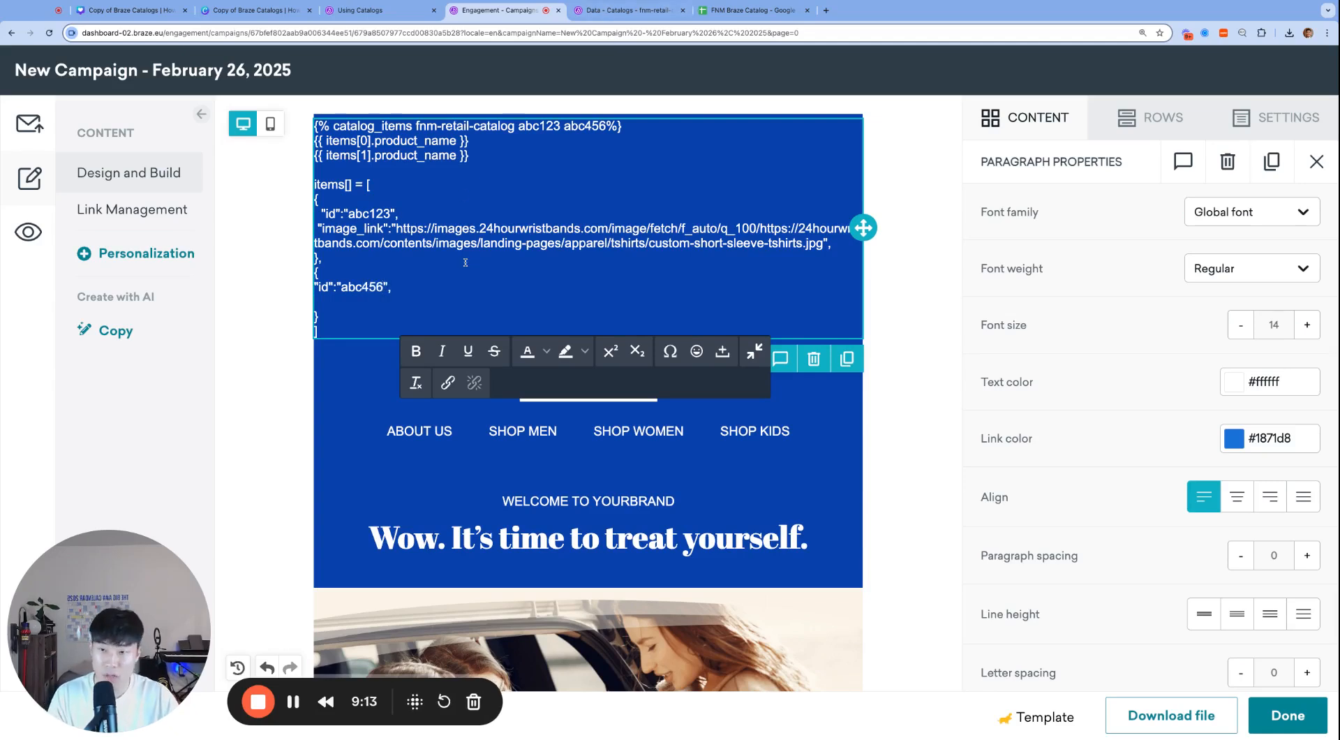
- Delete the entire items[] array illustration below the product_name snippets
drag(345, 327, 316, 183)
key(BackSpace)
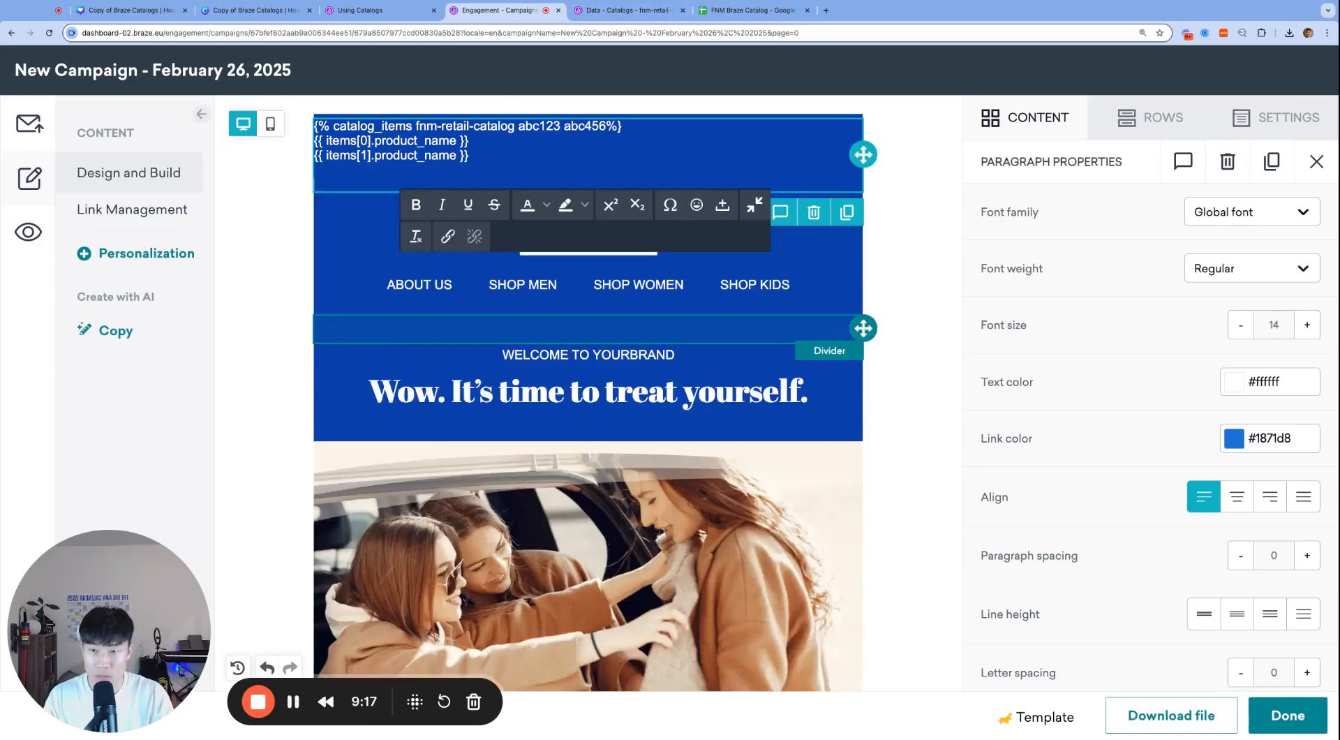
key(shift+Up)
key(shift+Up)
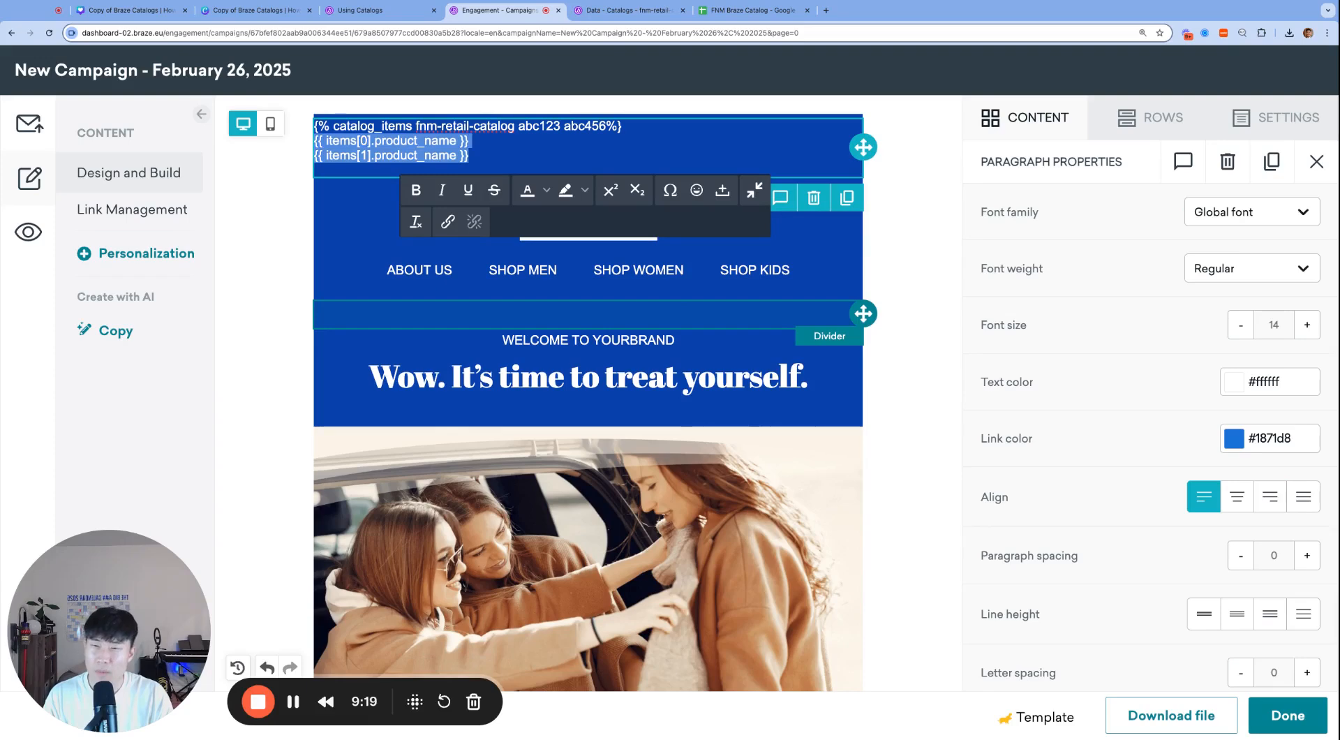
key(Right)
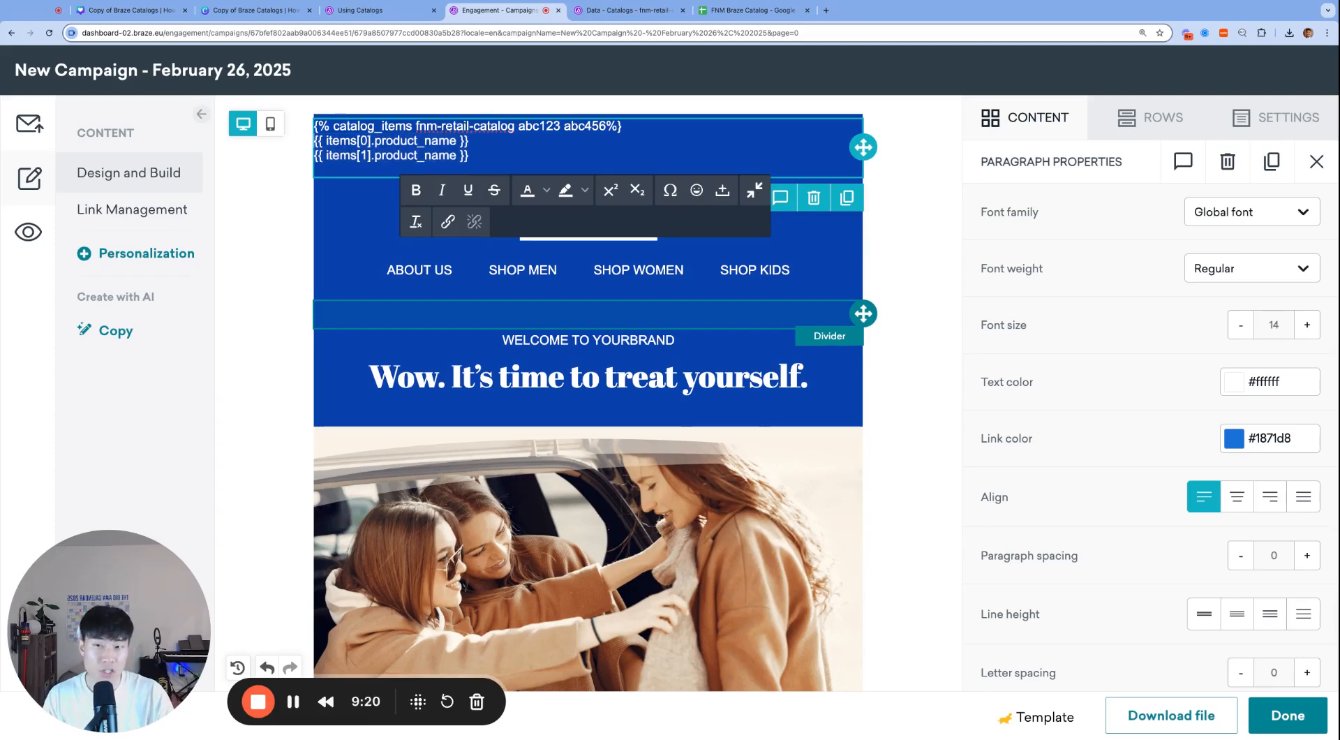
- Delete the {{ items[1].product_name }} line and cut the {{ items[0].product_name }} line, leaving only the catalog_items tag in the paragraph
key(shift+Home)
key(BackSpace)
key(BackSpace)
key(BackSpace)
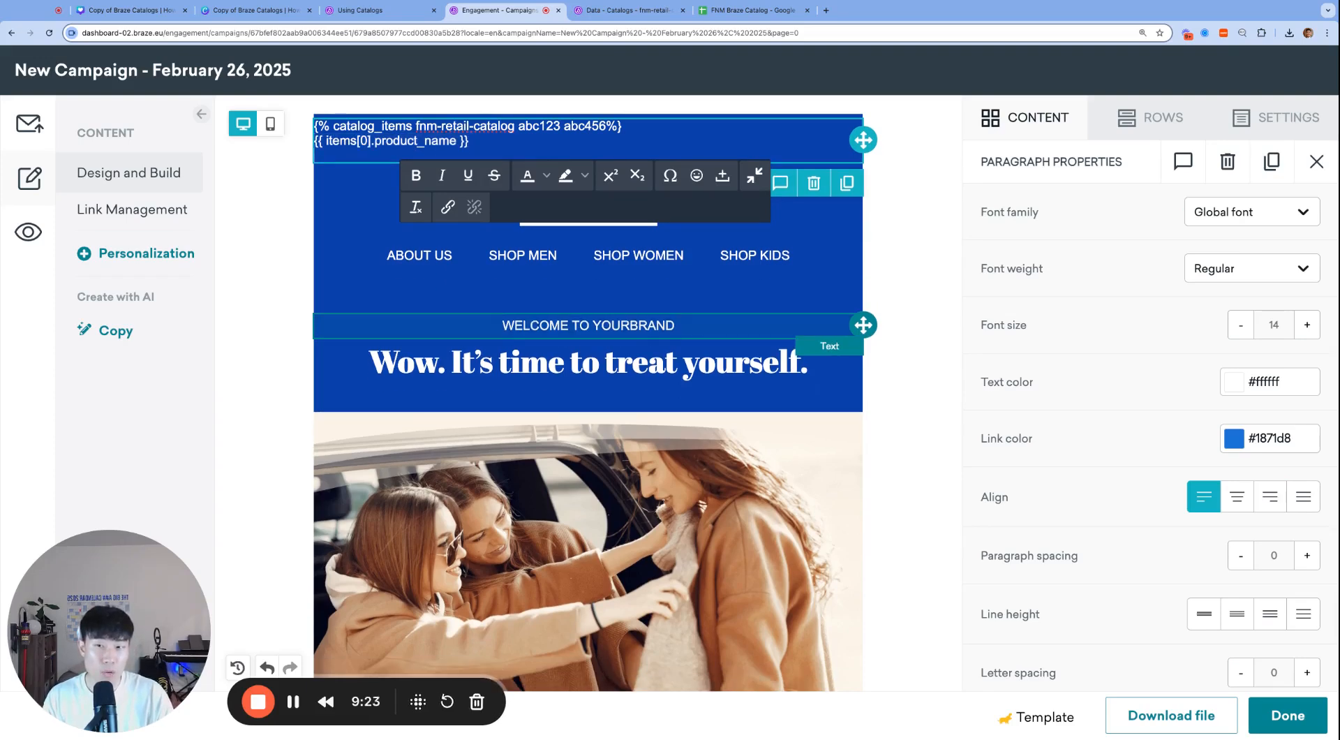
key(shift+Home)
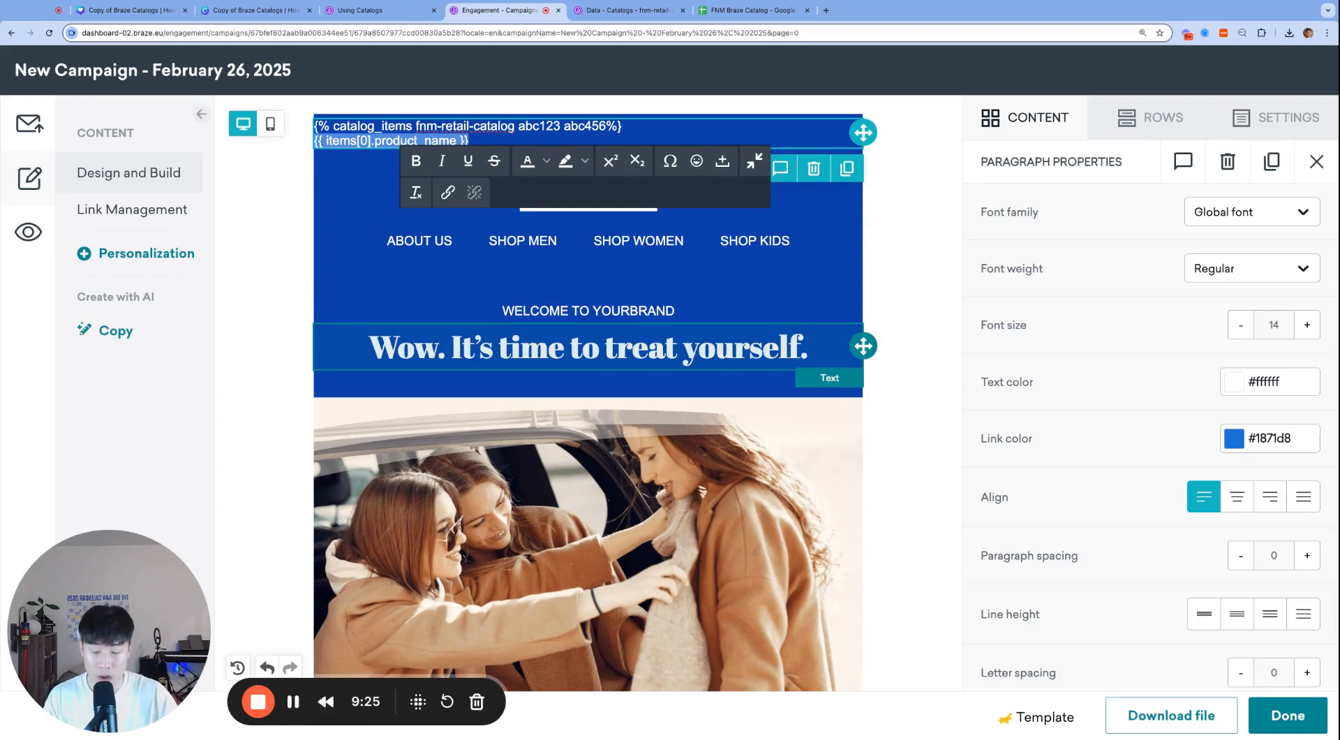
key(BackSpace)
key(BackSpace)
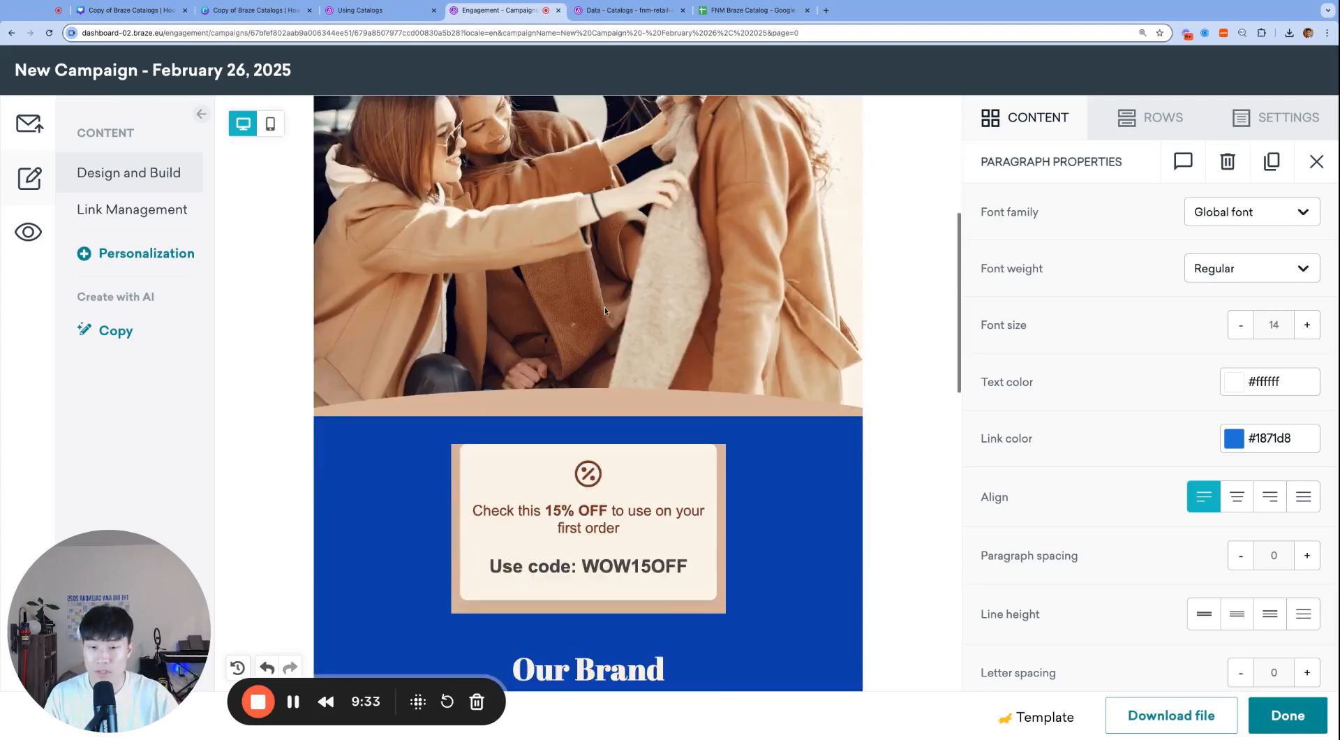
- Replace the first product's name placeholder under People's Favorites with {{ items[0].product_name }}
scroll(604, 307, down, 5)
scroll(604, 310, down, 15)
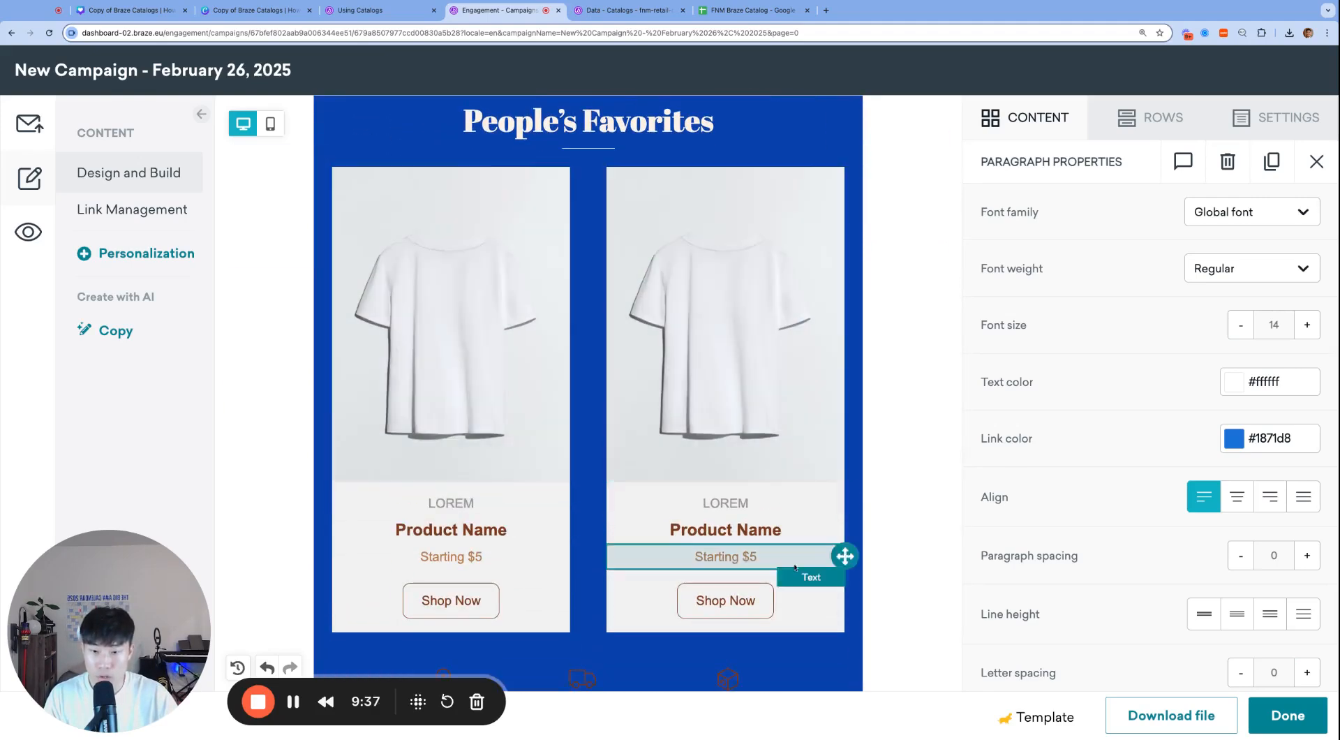
click(458, 530)
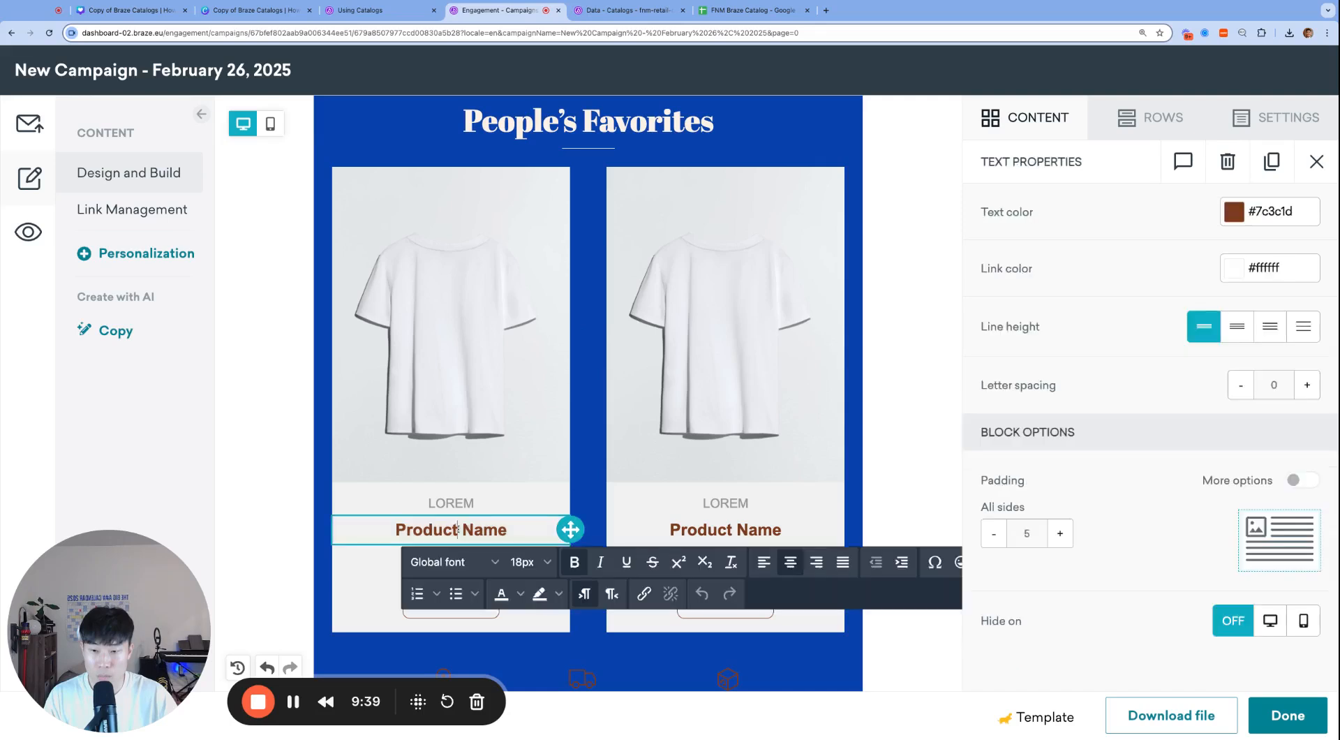
triple_click(539, 535)
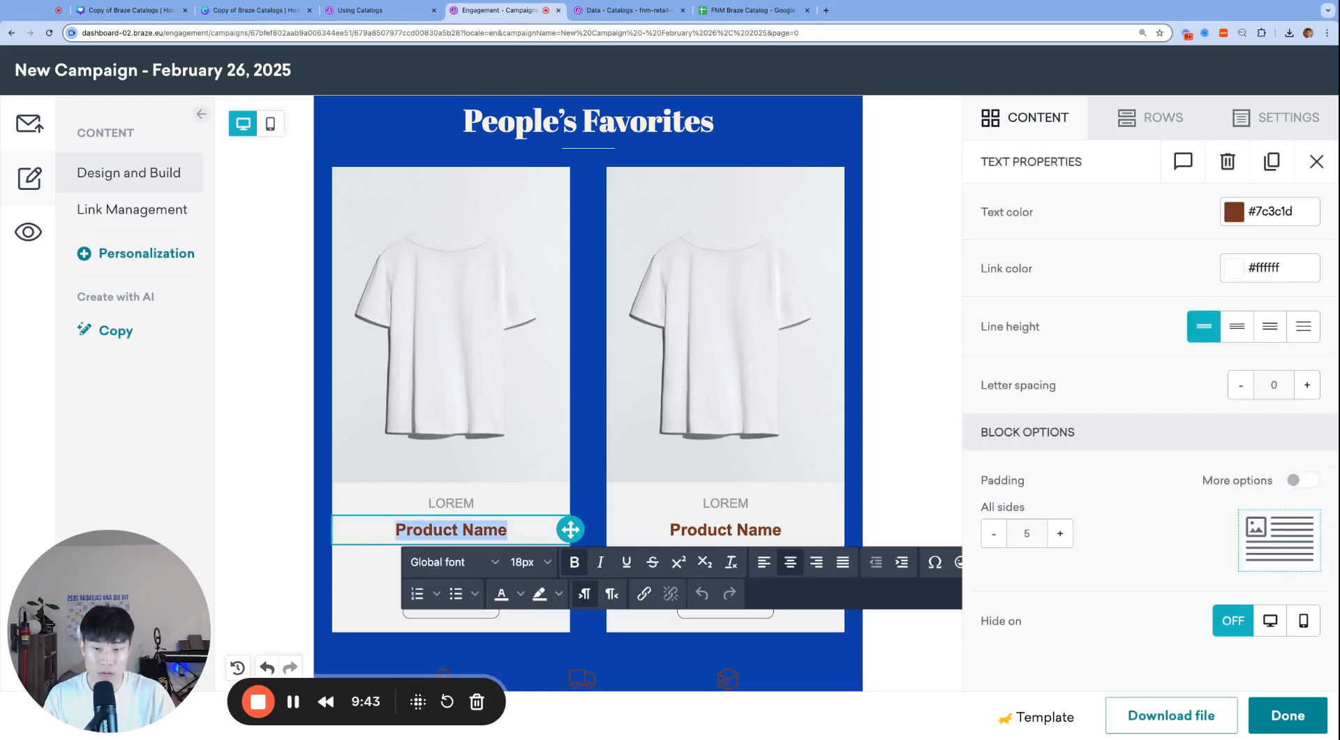
key(super+v)
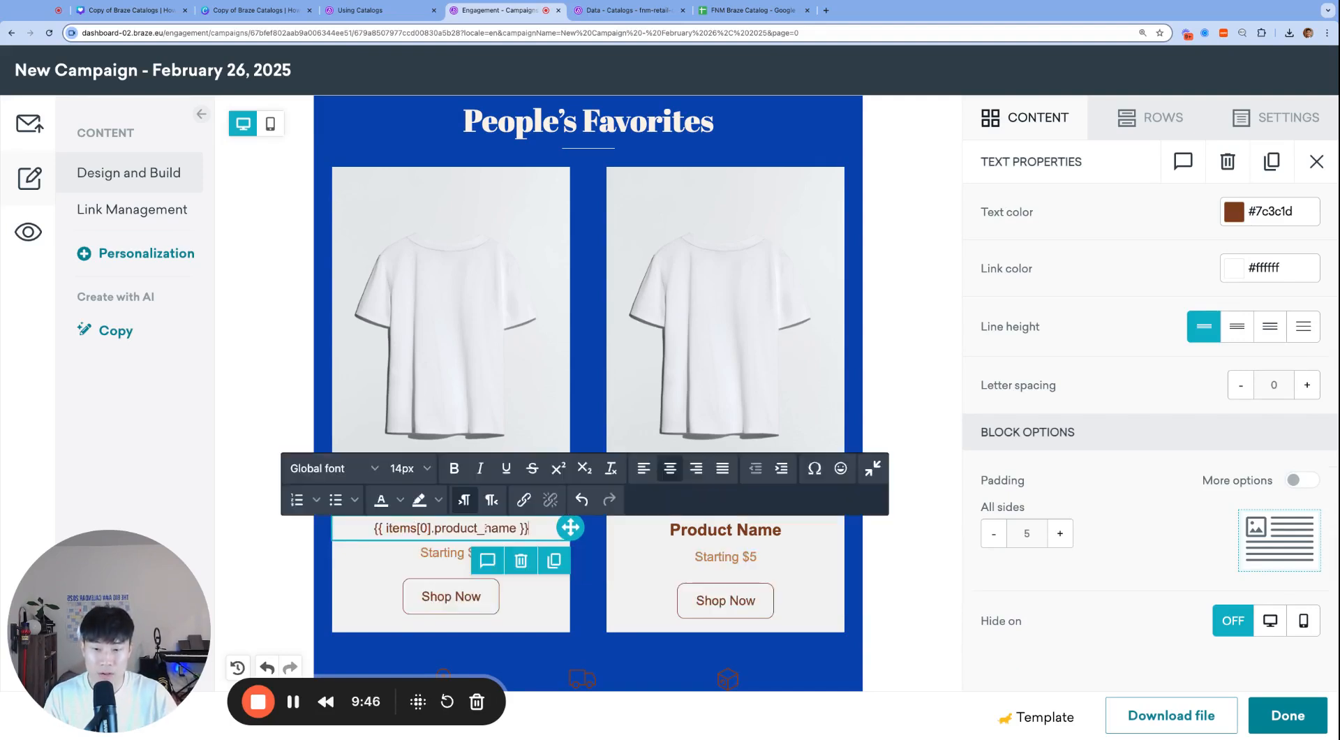
- Replace the second product's name placeholder with {{ items[1].product_name }}
triple_click(700, 529)
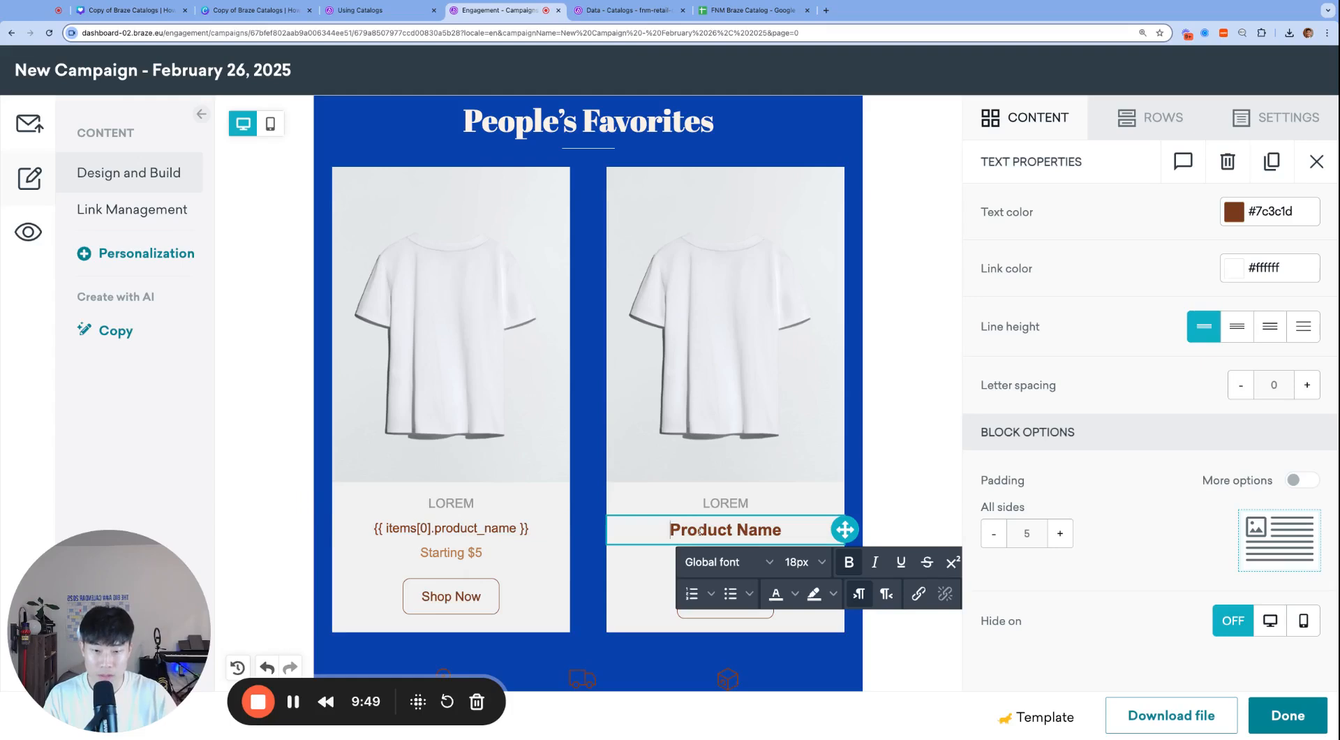
key(super+v)
double_click(700, 528)
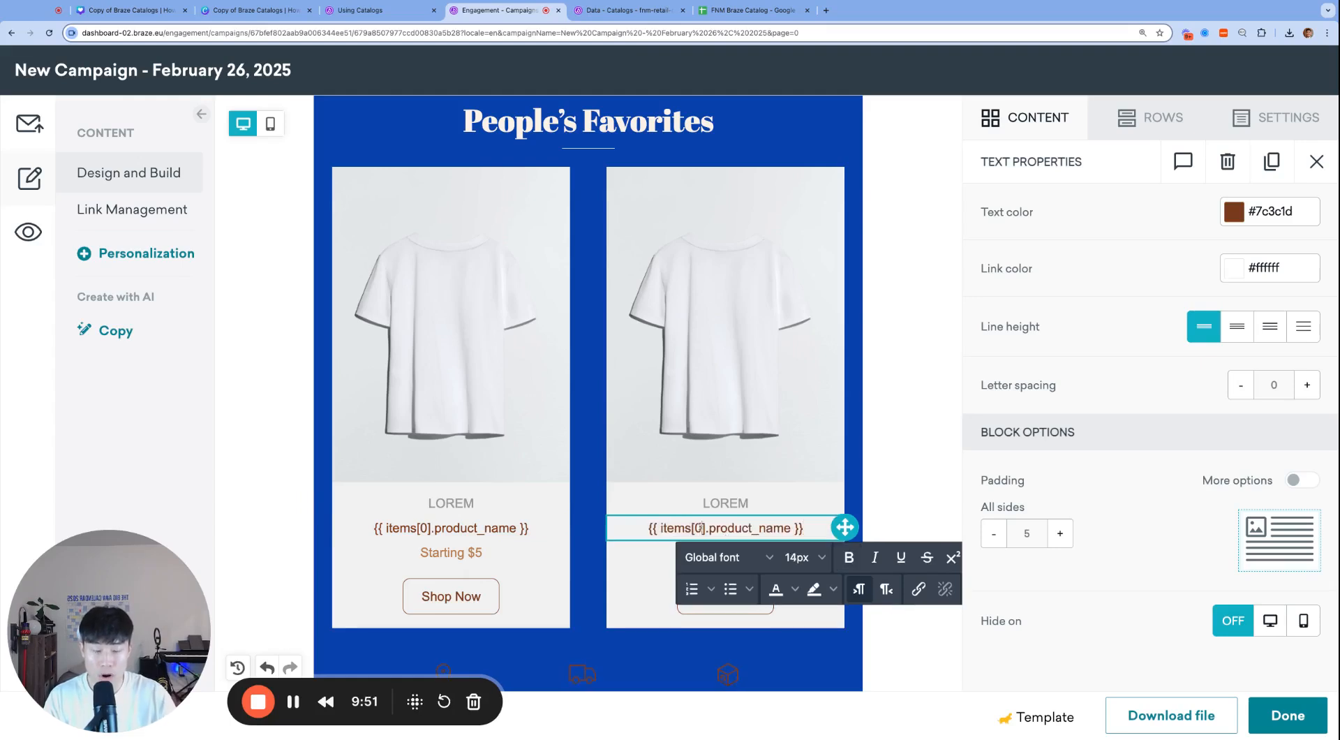
text(1)
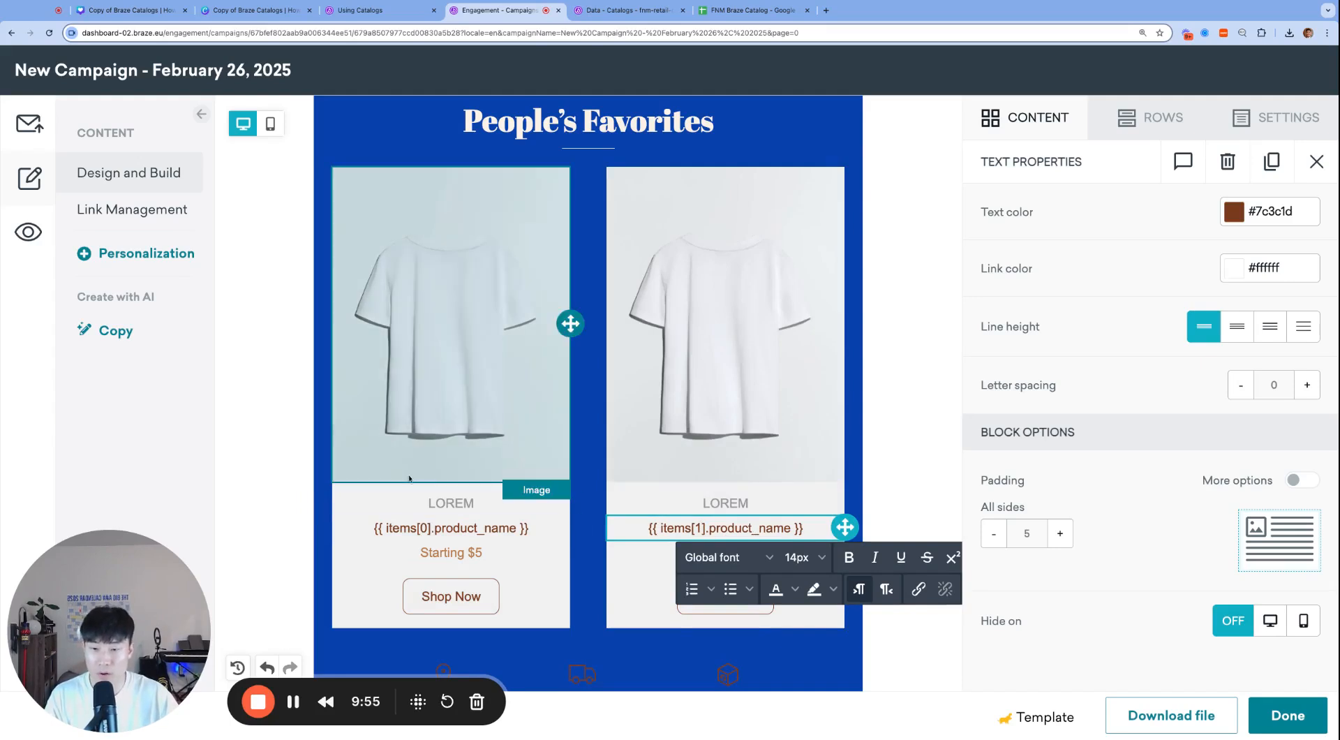
- Replace the first product's LOREM text with {{ items[0].category }}, copying the category column name from the catalog table
click(451, 502)
double_click(451, 502)
key(ctrl+v)
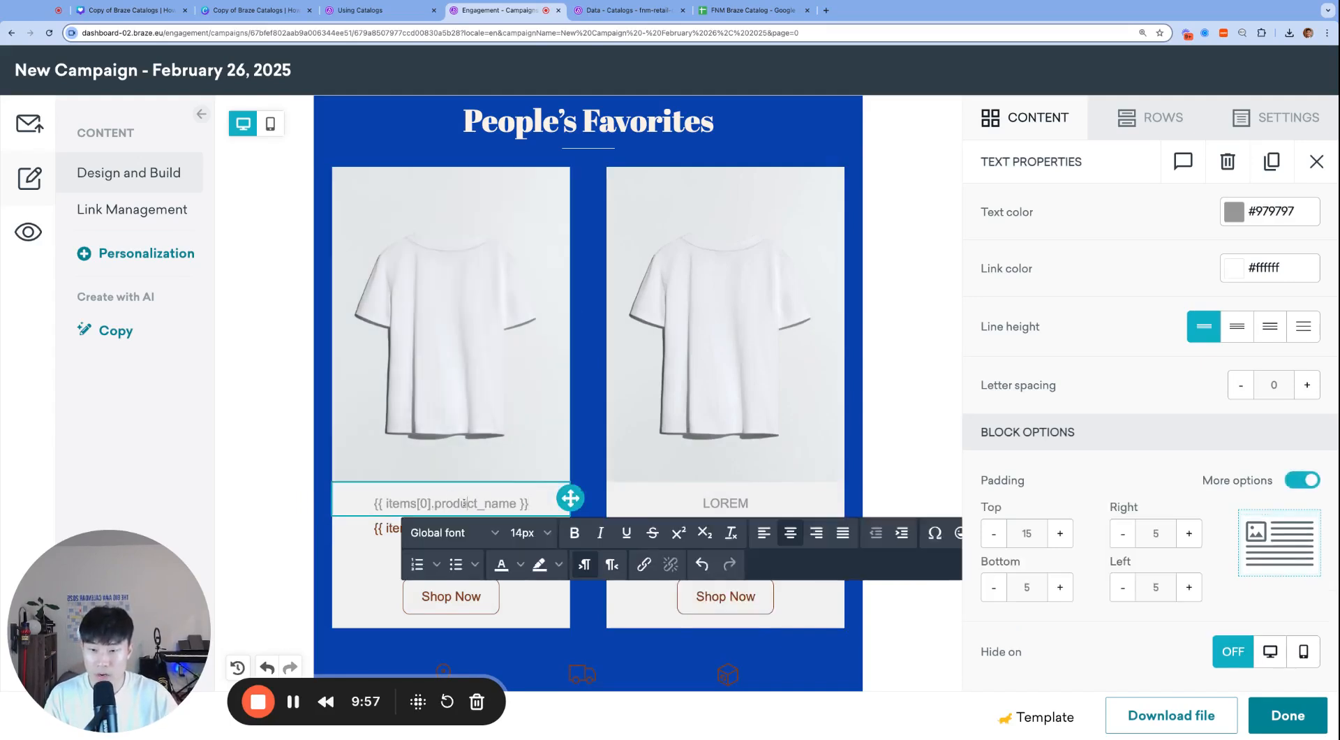
double_click(464, 504)
key(ctrl+Tab)
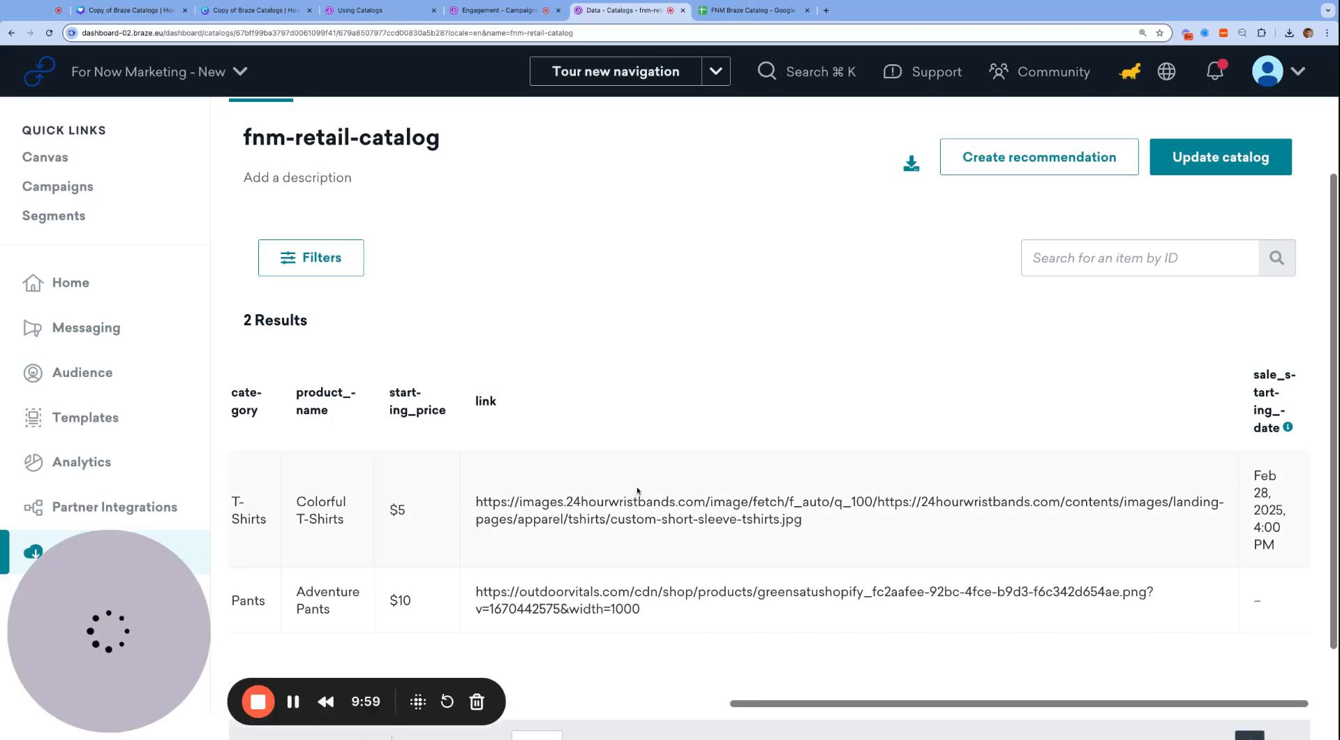
scroll(637, 491, left, 1)
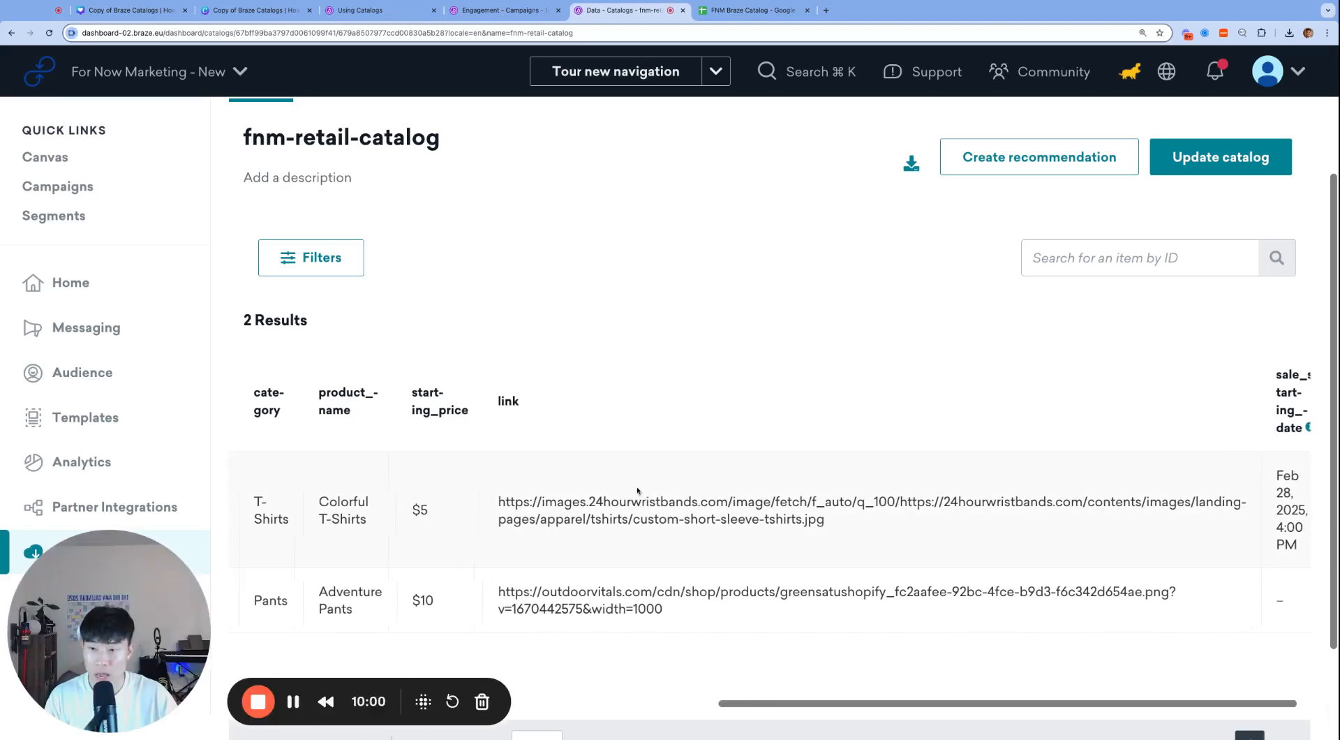
double_click(288, 403)
key(ctrl+c)
key(ctrl+shift+Tab)
key(ctrl+v)
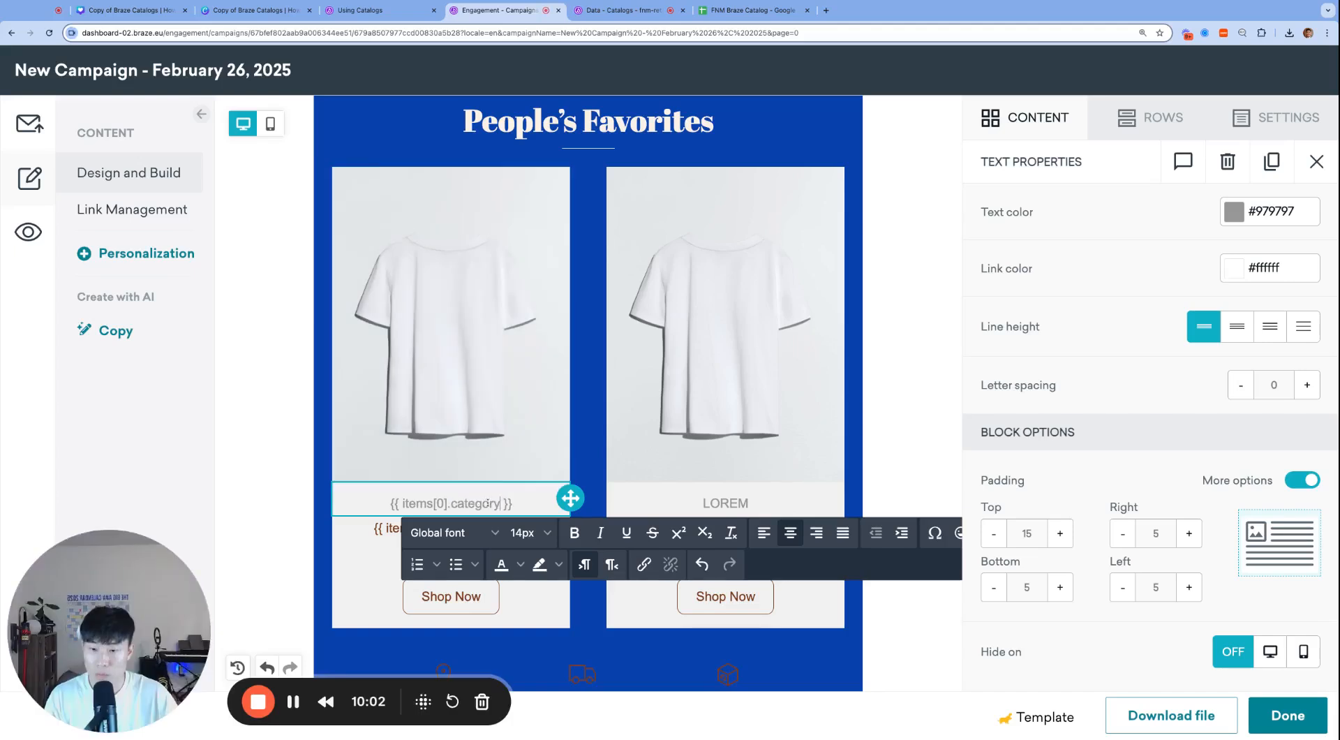
- Copy the category snippet over the second product's LOREM text and change its index to make {{ items[1].category }}
triple_click(495, 503)
key(ctrl+c)
double_click(725, 503)
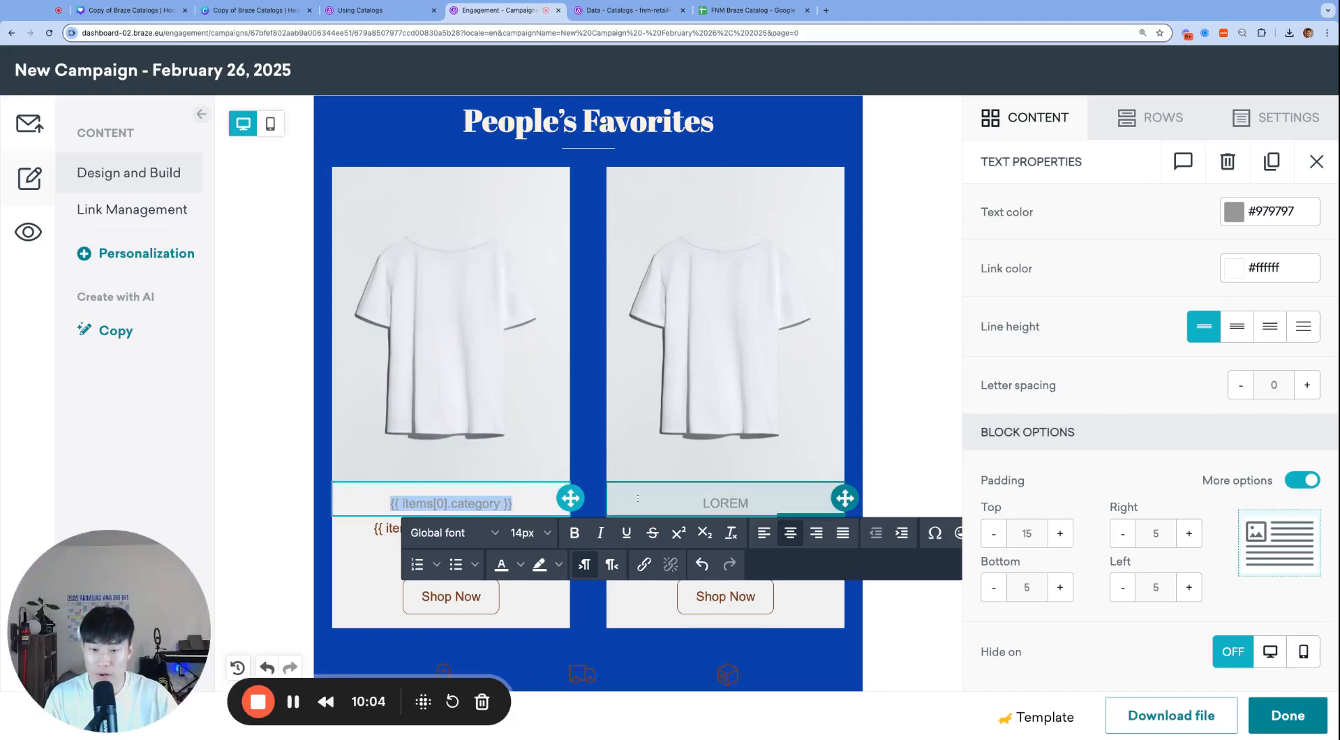
key(ctrl+v)
double_click(715, 503)
text(1)
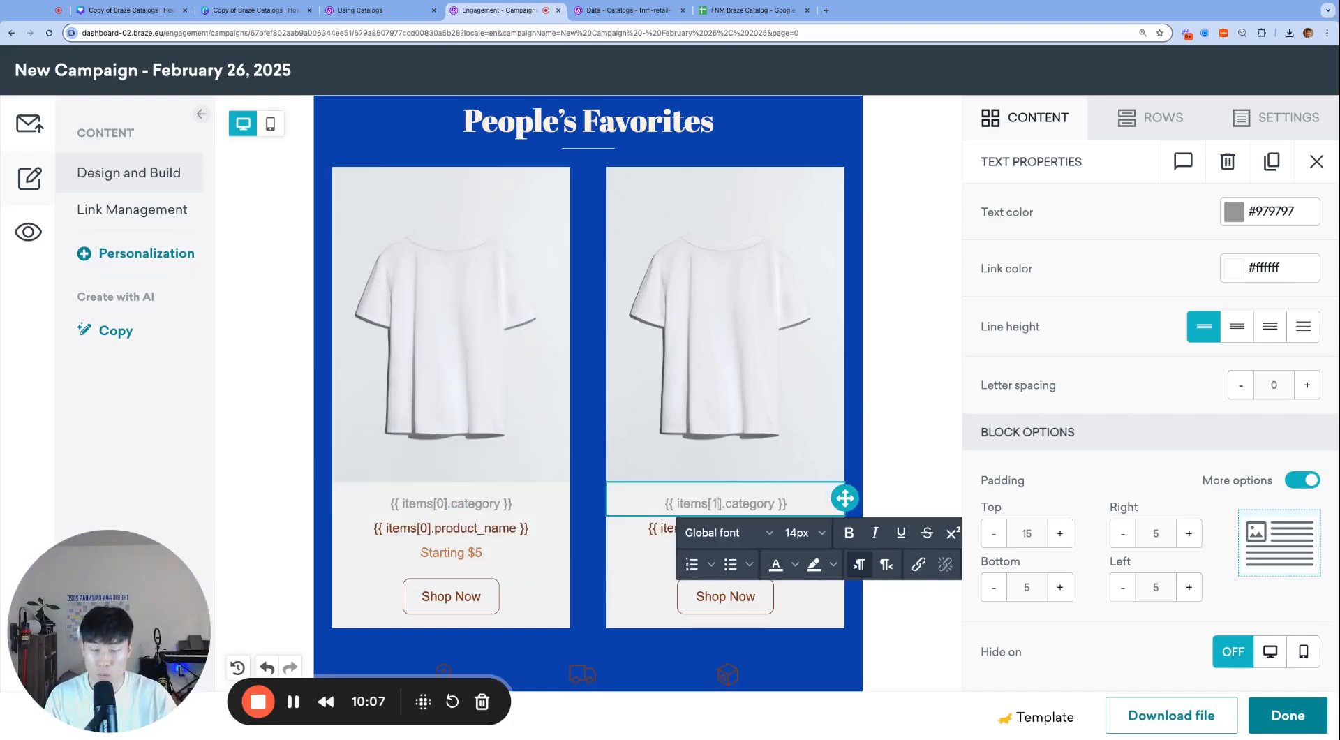
- Enable Image with Liquid for the first product's image and paste {{ items[0].category }} as its dynamic URL
click(492, 443)
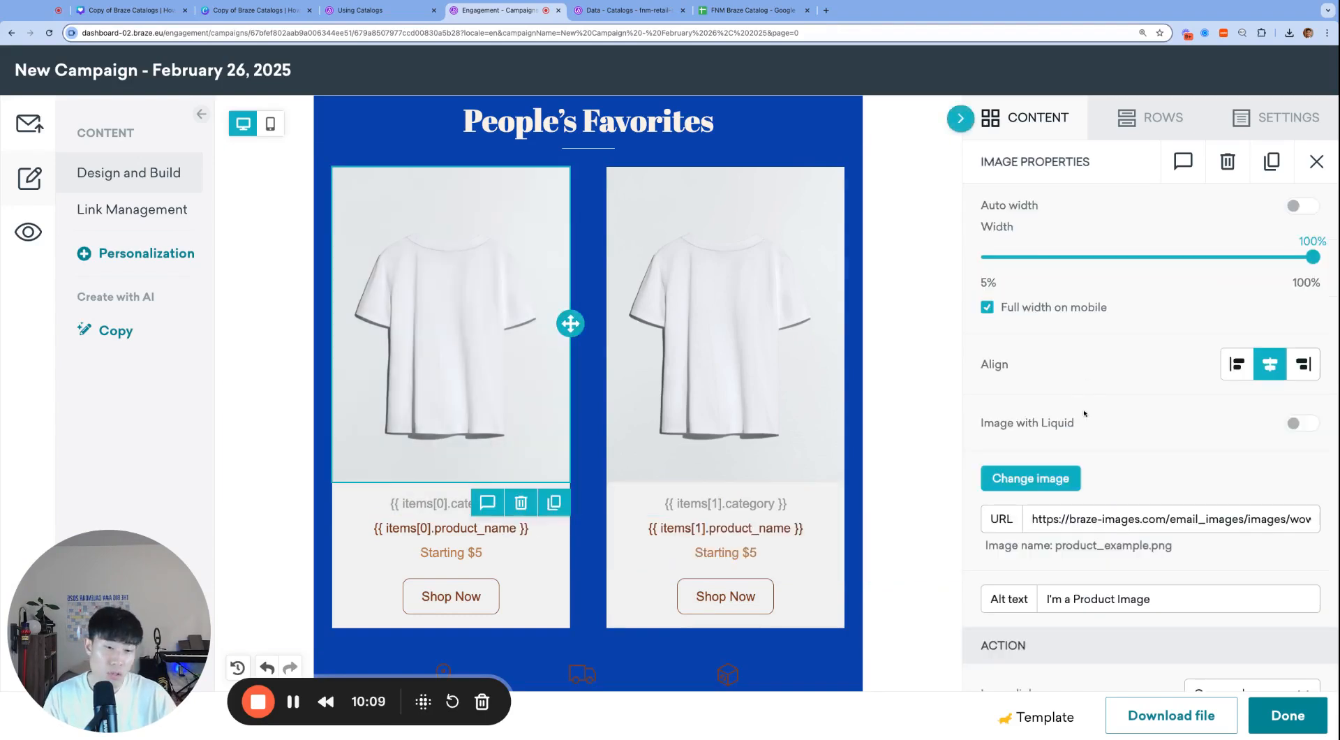
scroll(1045, 369, down, 2)
scroll(1303, 385, up, 1)
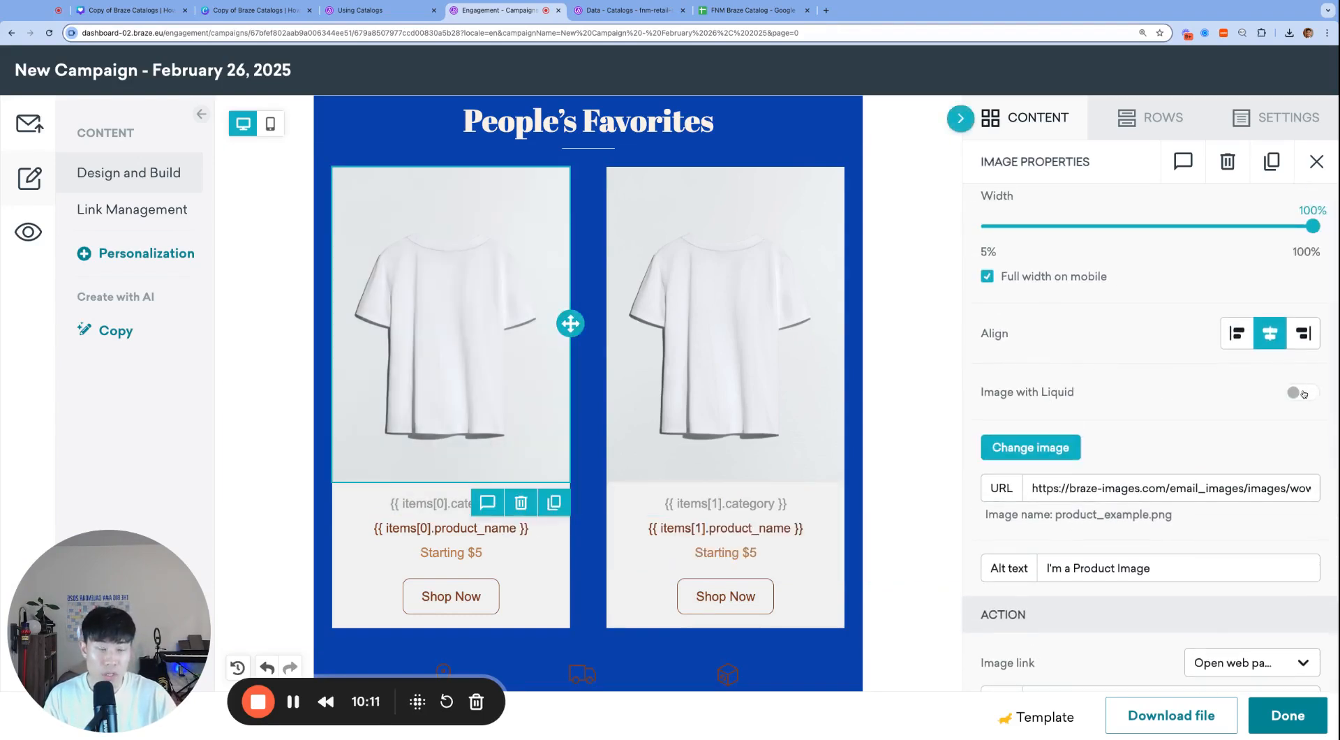
click(1302, 394)
click(1224, 430)
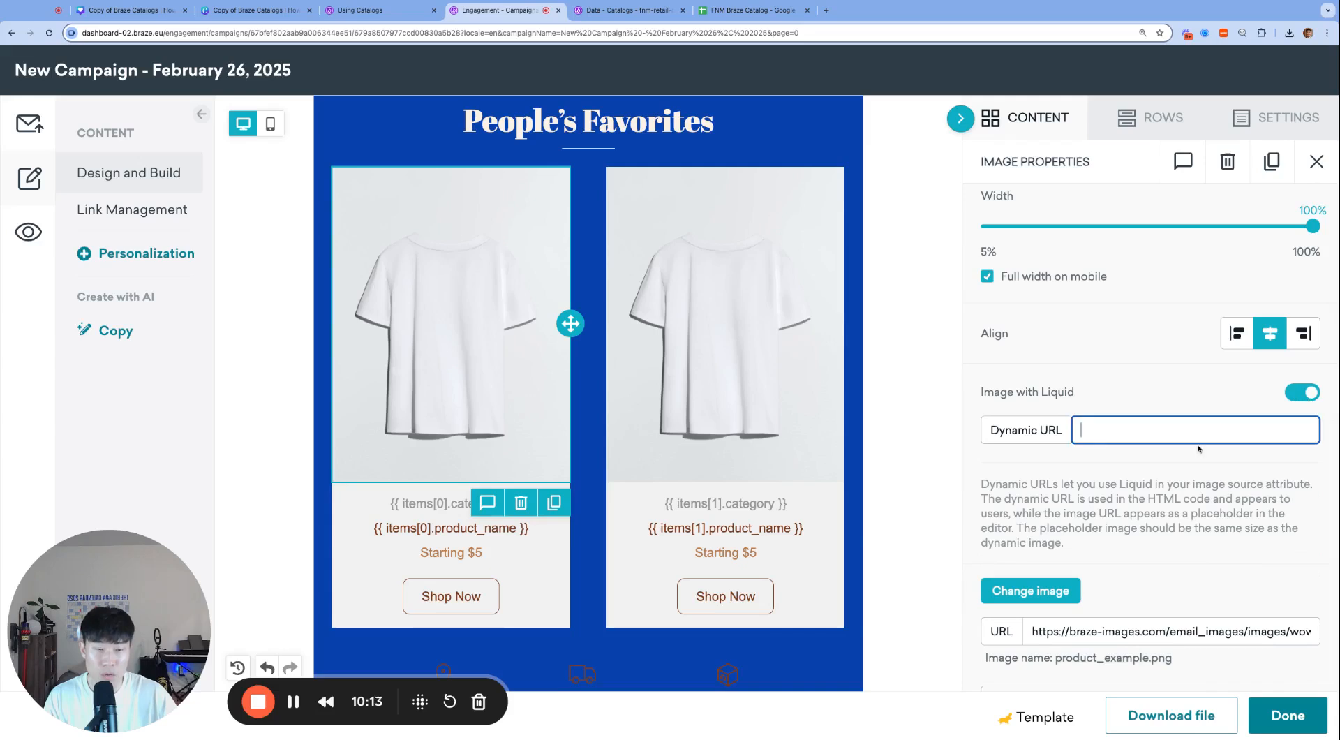
key(super+v)
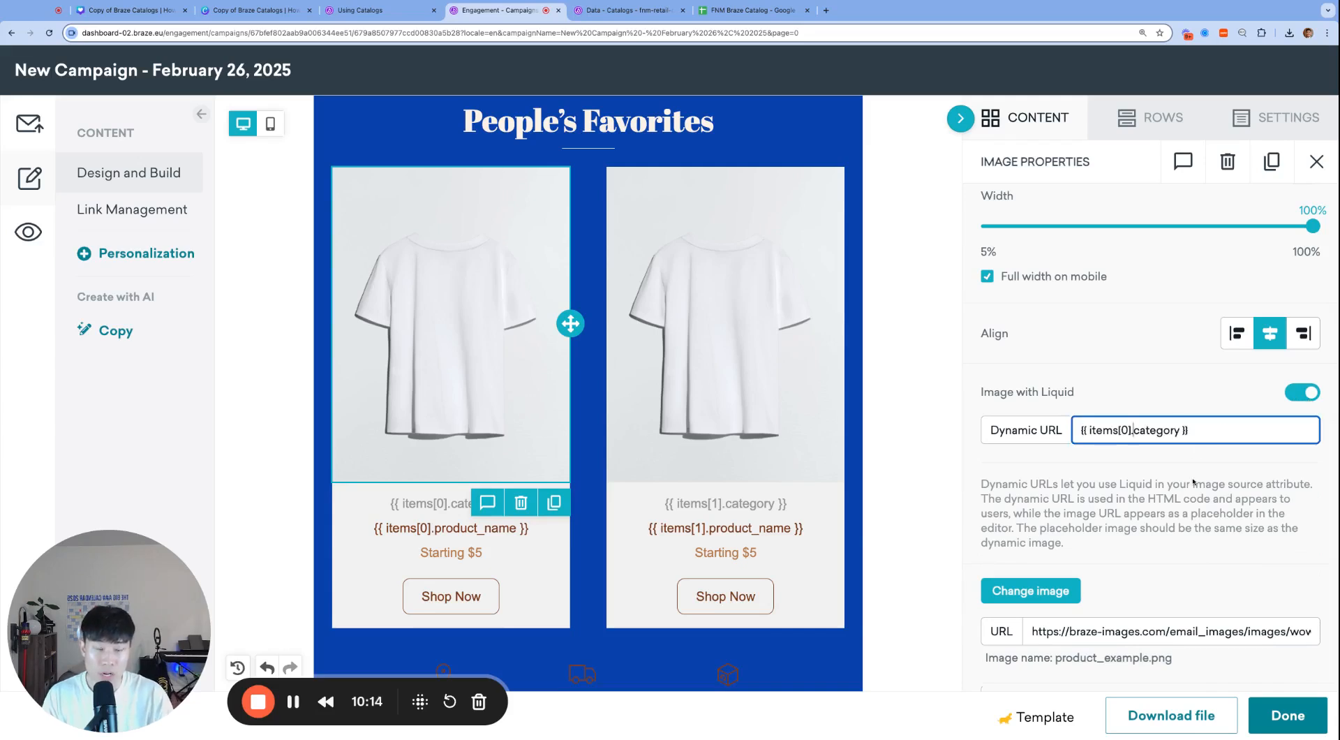
- Replace category in the first image's dynamic URL with the catalog's link column name, without a stray space, to make {{ items[0].link }}
key(alt+shift+Left)
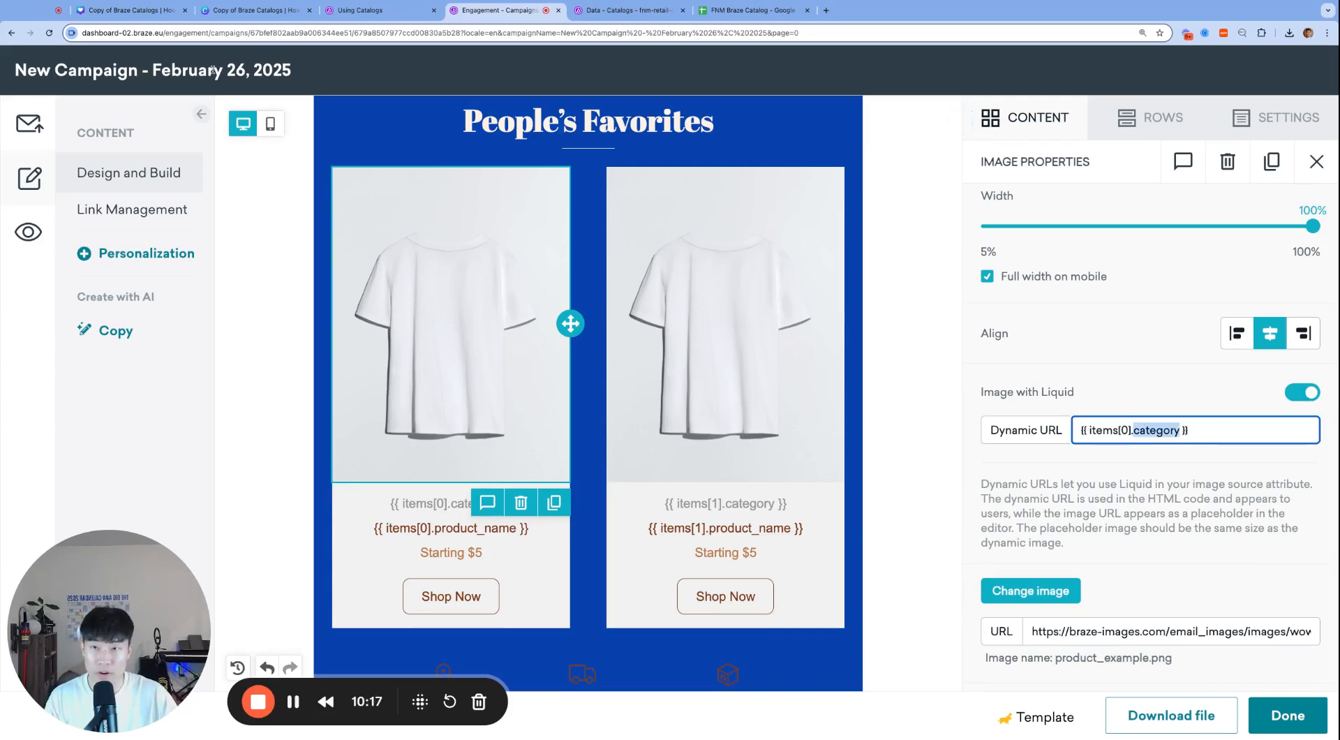
key(ctrl+Tab)
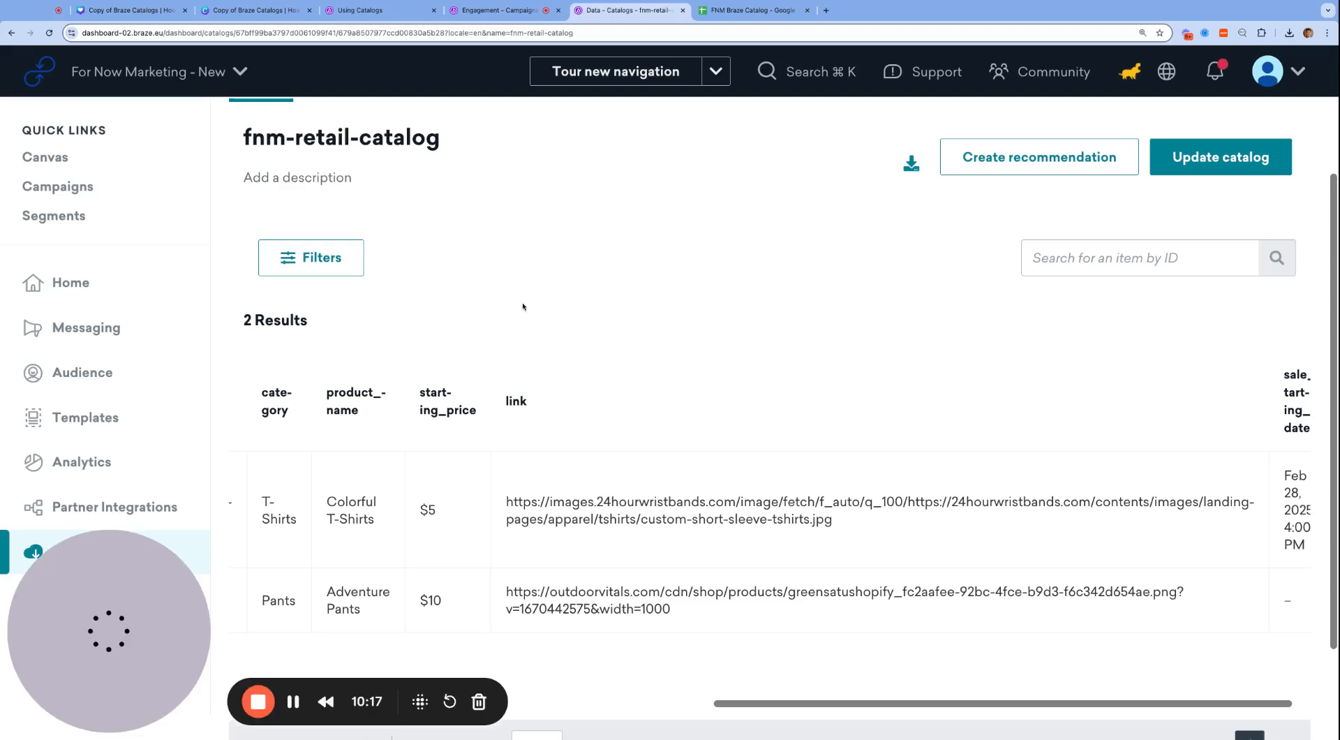
double_click(515, 401)
key(super+c)
key(ctrl+shift+Tab)
key(super+v)
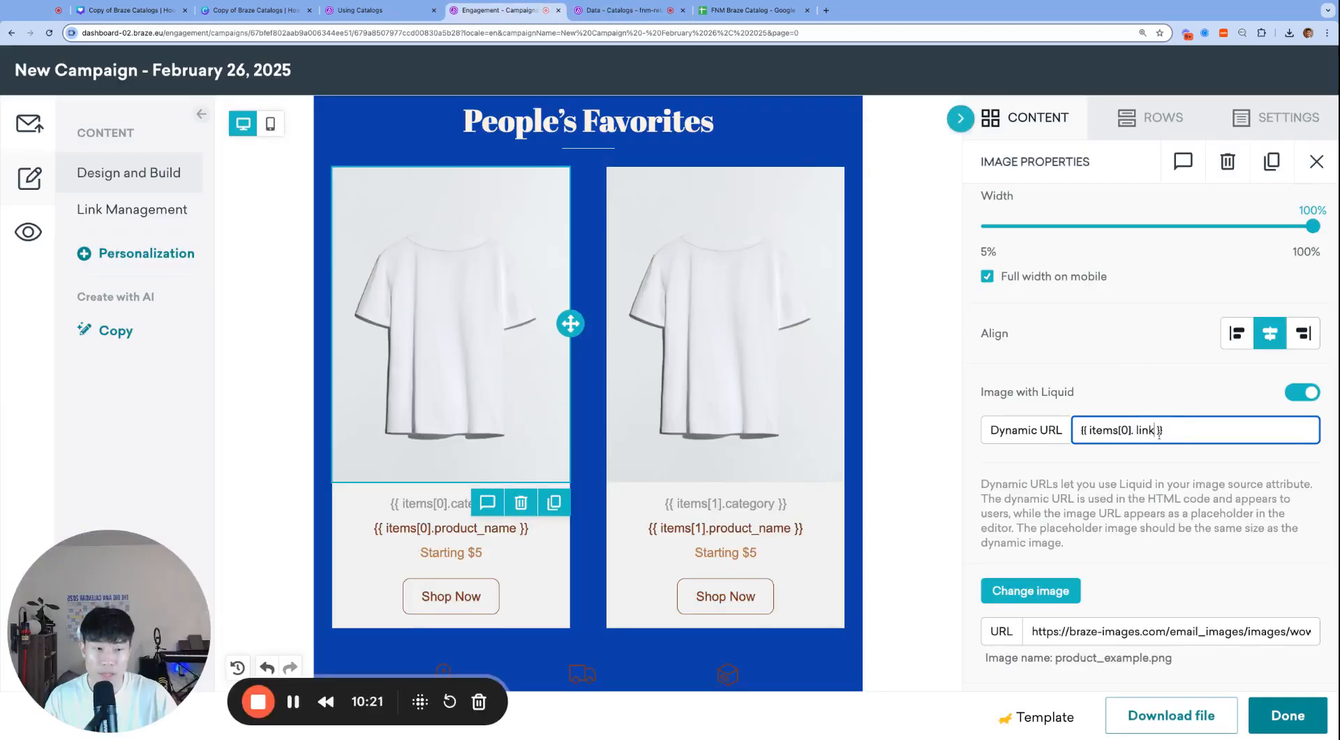
key(super+a)
click(1148, 431)
key(Left)
key(Left)
key(Left)
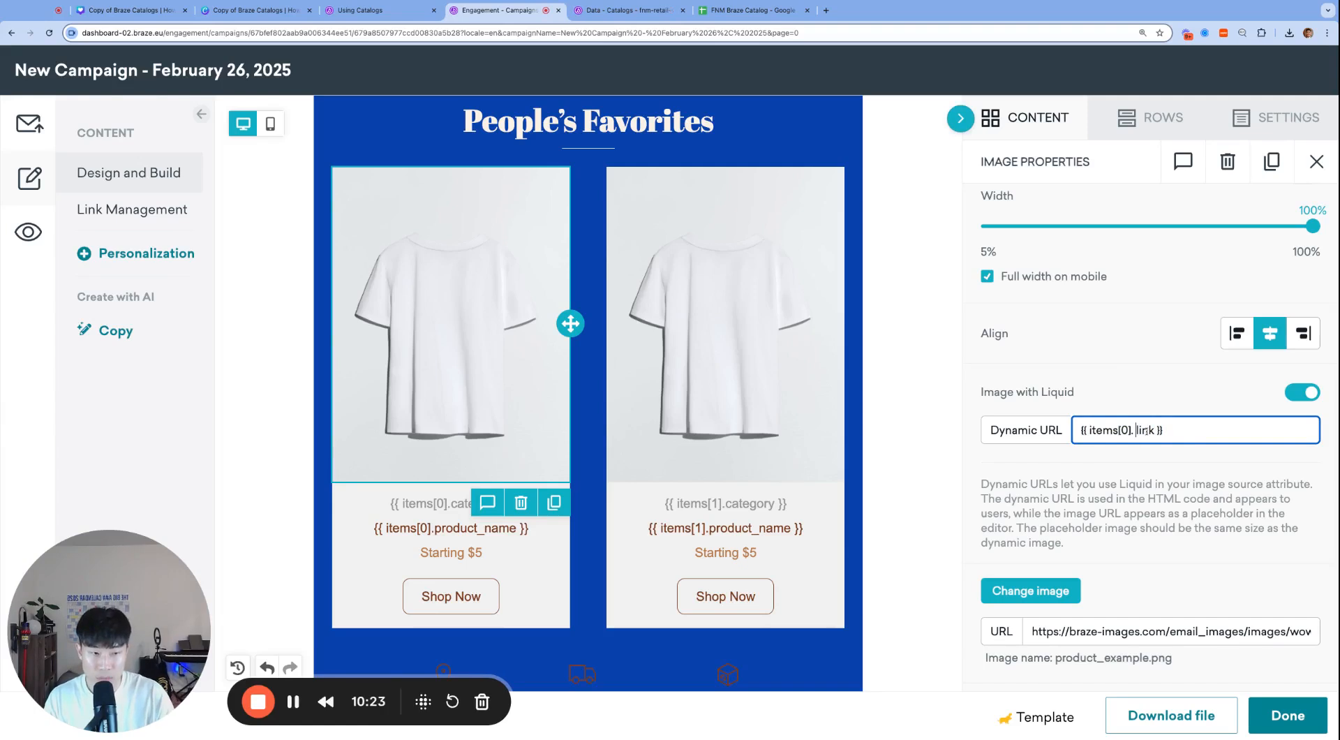
key(BackSpace)
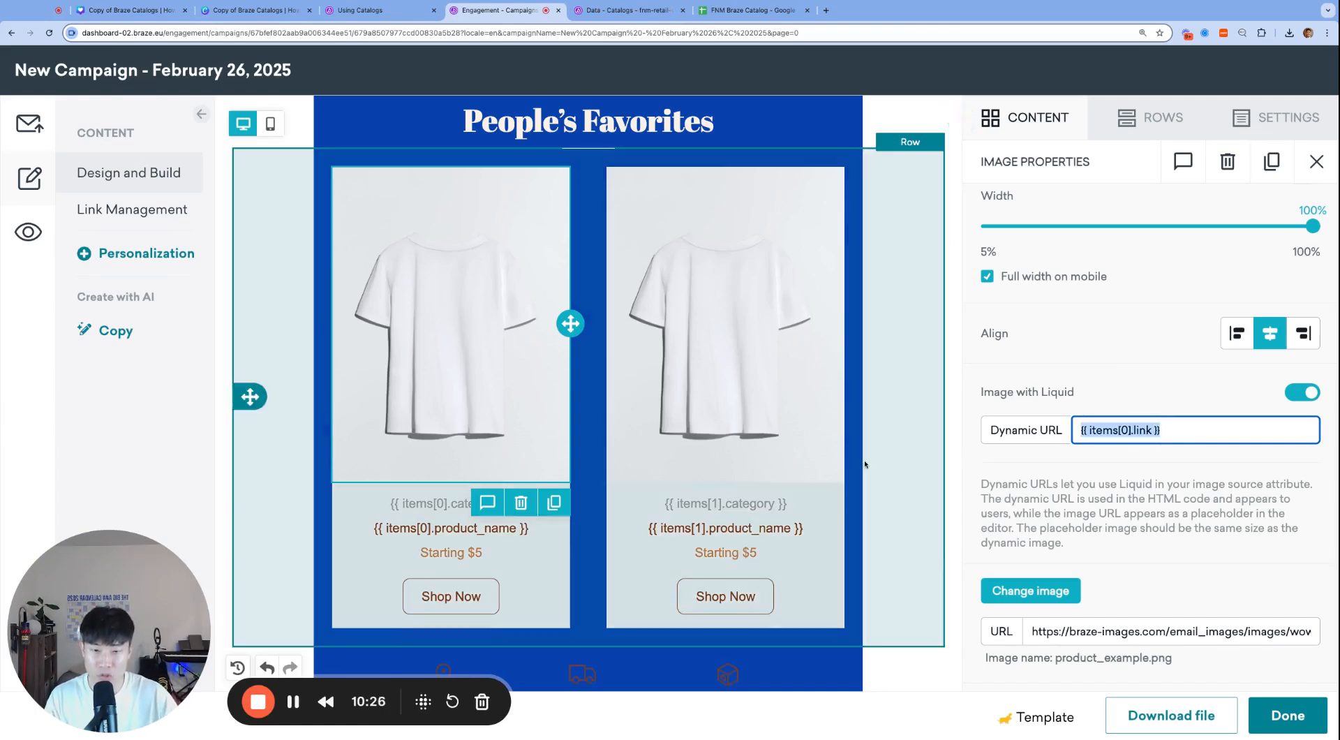
- Enable Image with Liquid for the second product's image and set its dynamic URL to {{ items[1].link }}
click(726, 413)
click(1302, 344)
click(1152, 382)
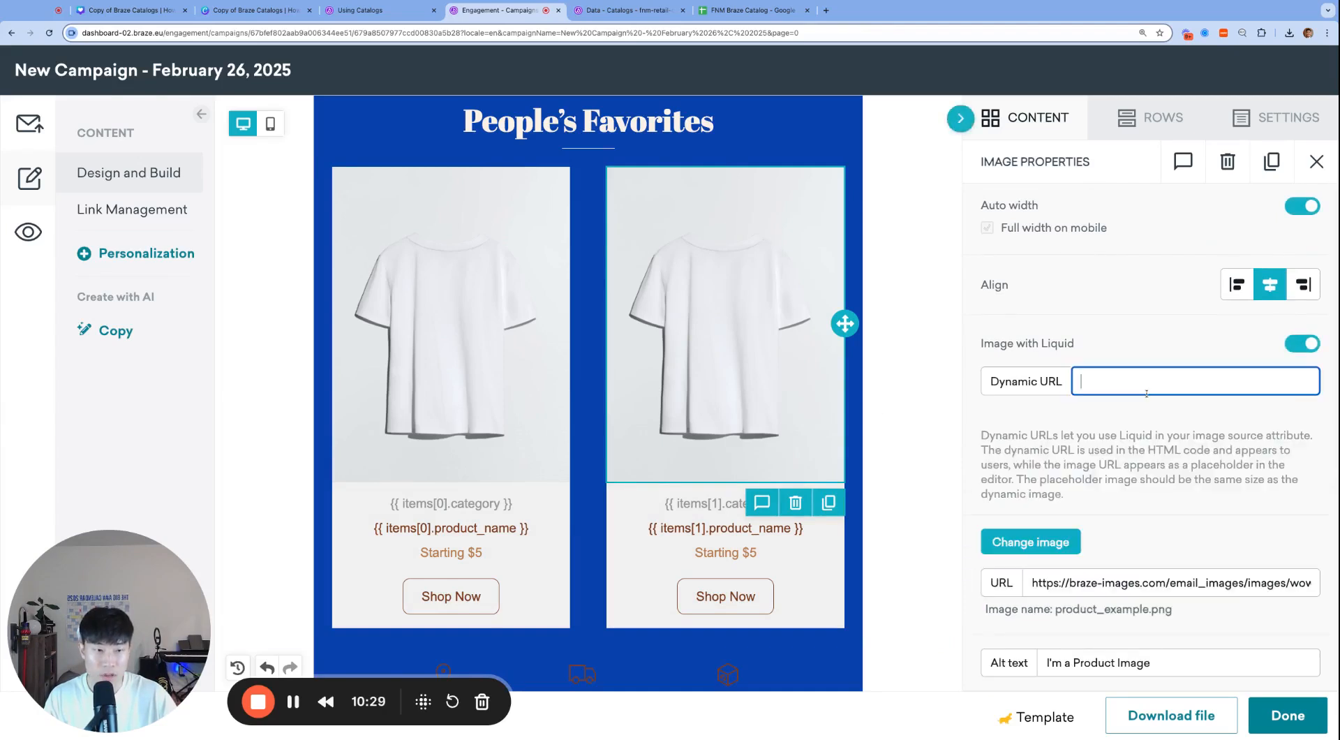
key(ctrl+v)
click(1129, 382)
key(BackSpace)
text(1)
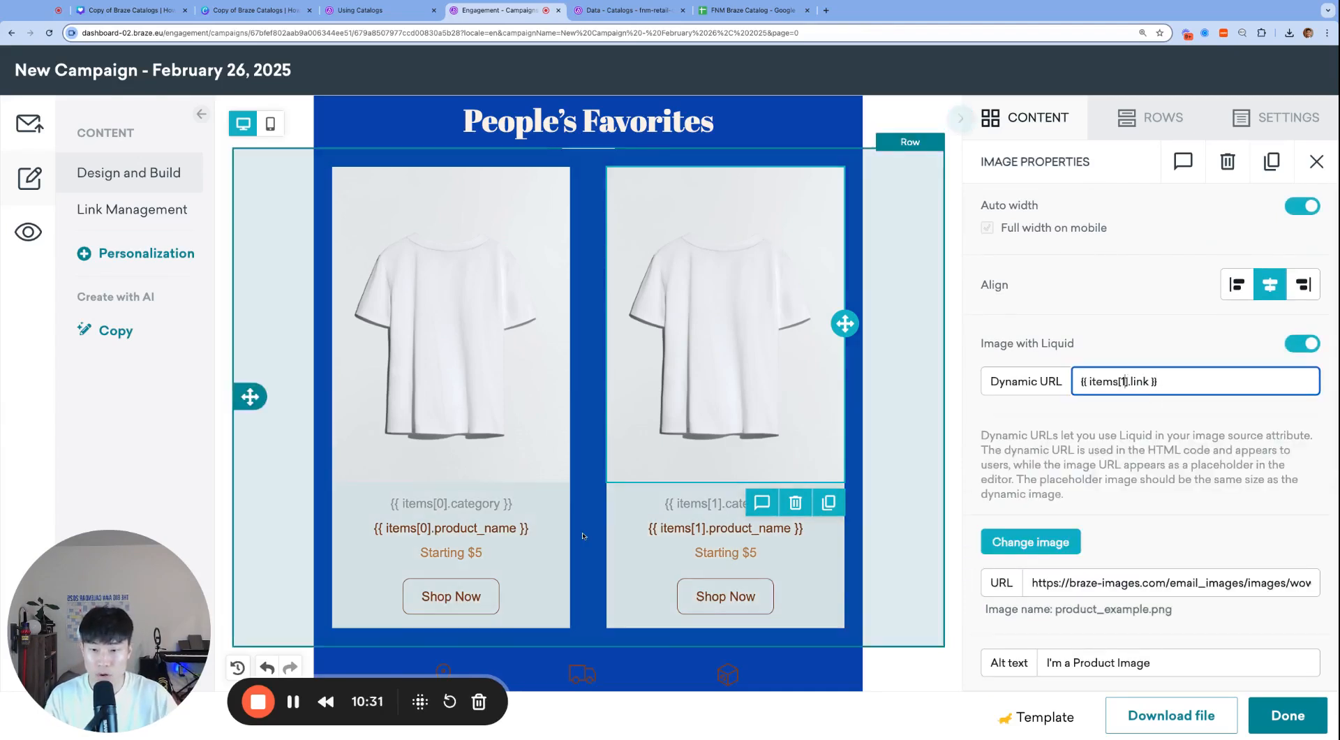
- Replace the $5 in the first product's starting price line with the {{ items[0].link }} snippet
scroll(489, 482, down, 2)
click(483, 465)
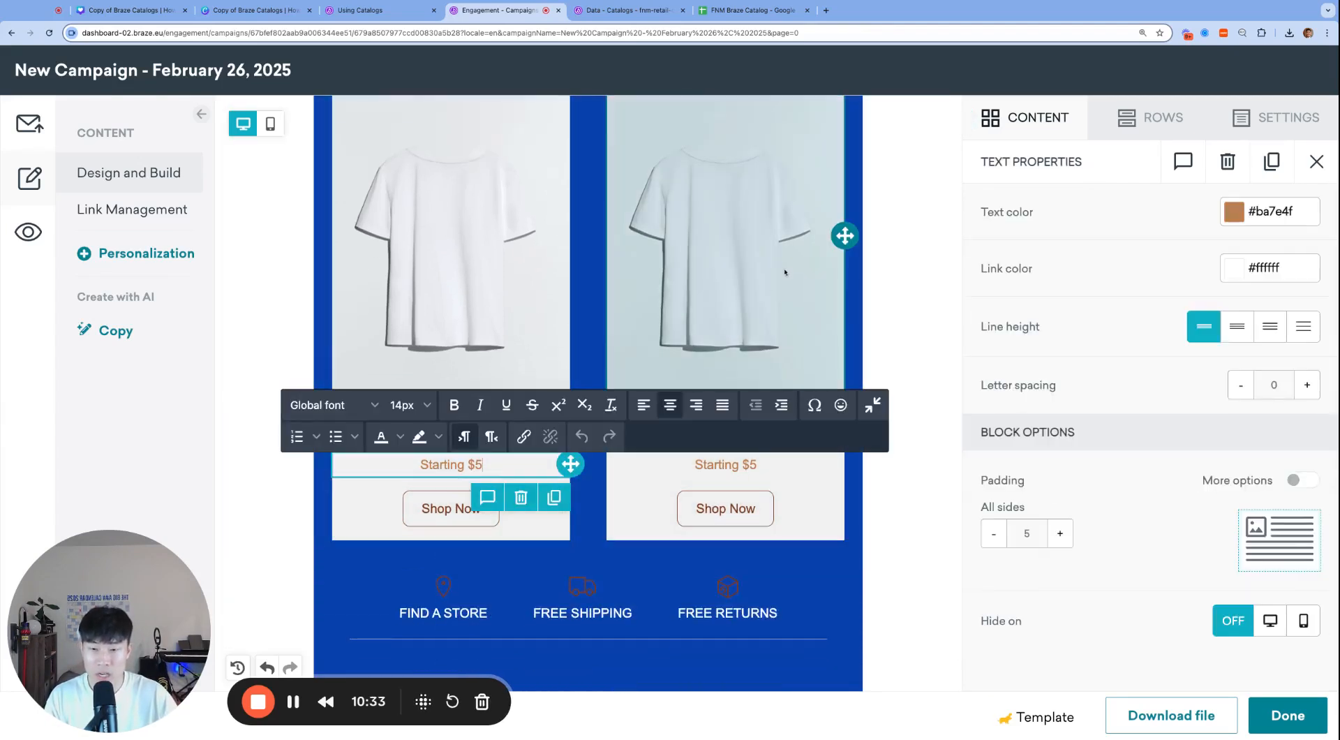
click(606, 11)
scroll(906, 524, right, 1)
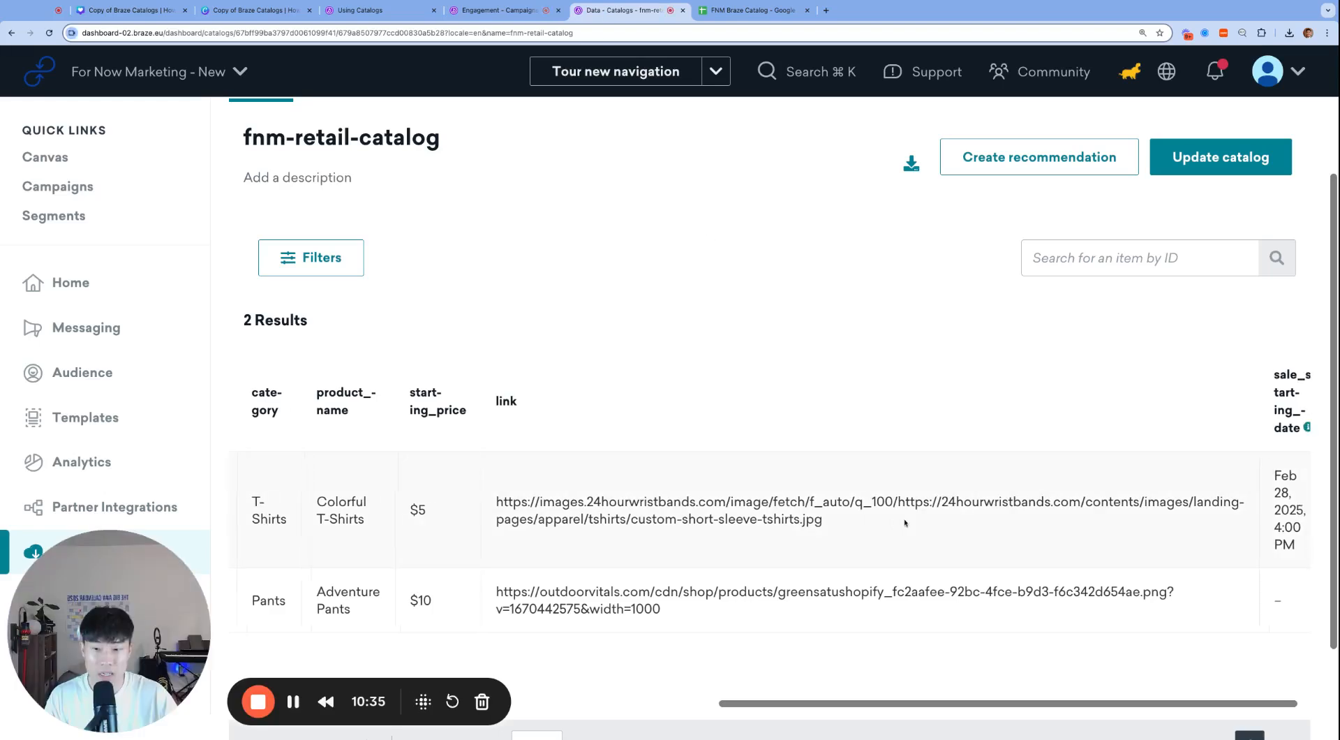
click(499, 10)
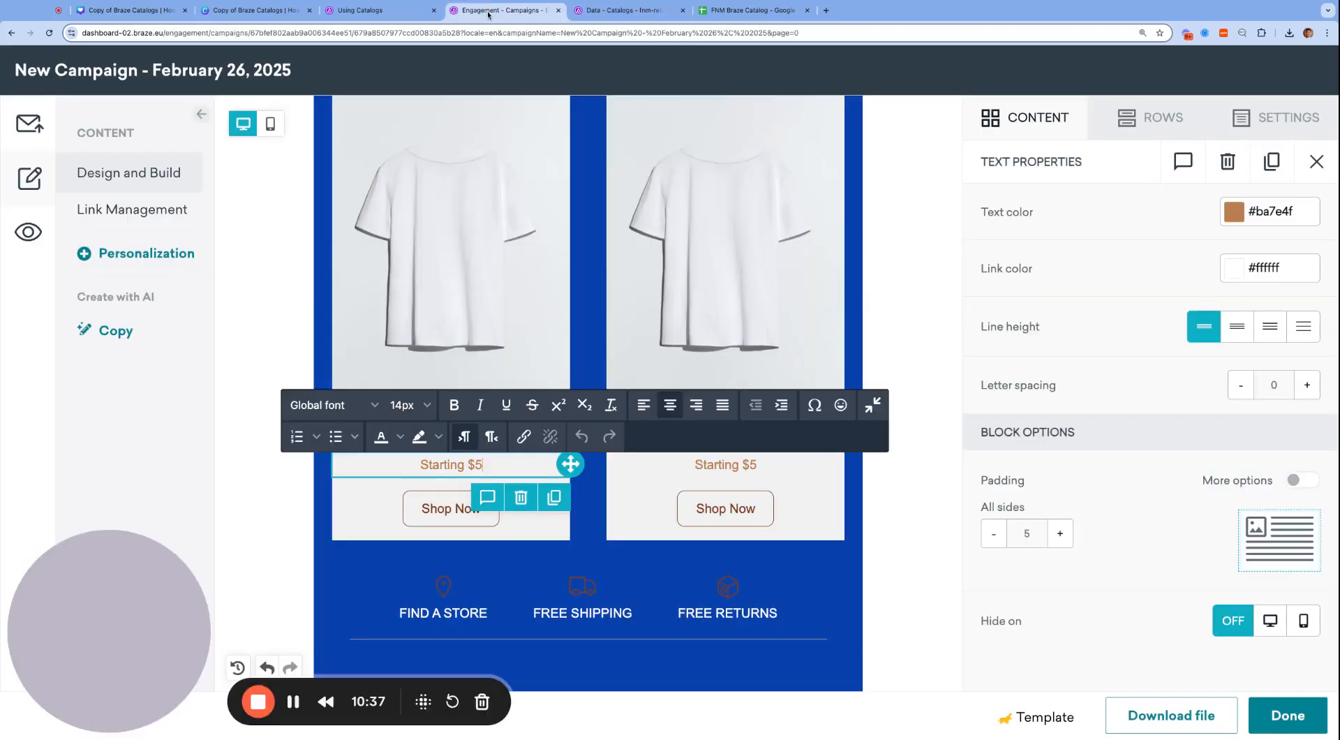
double_click(489, 467)
key(ctrl+v)
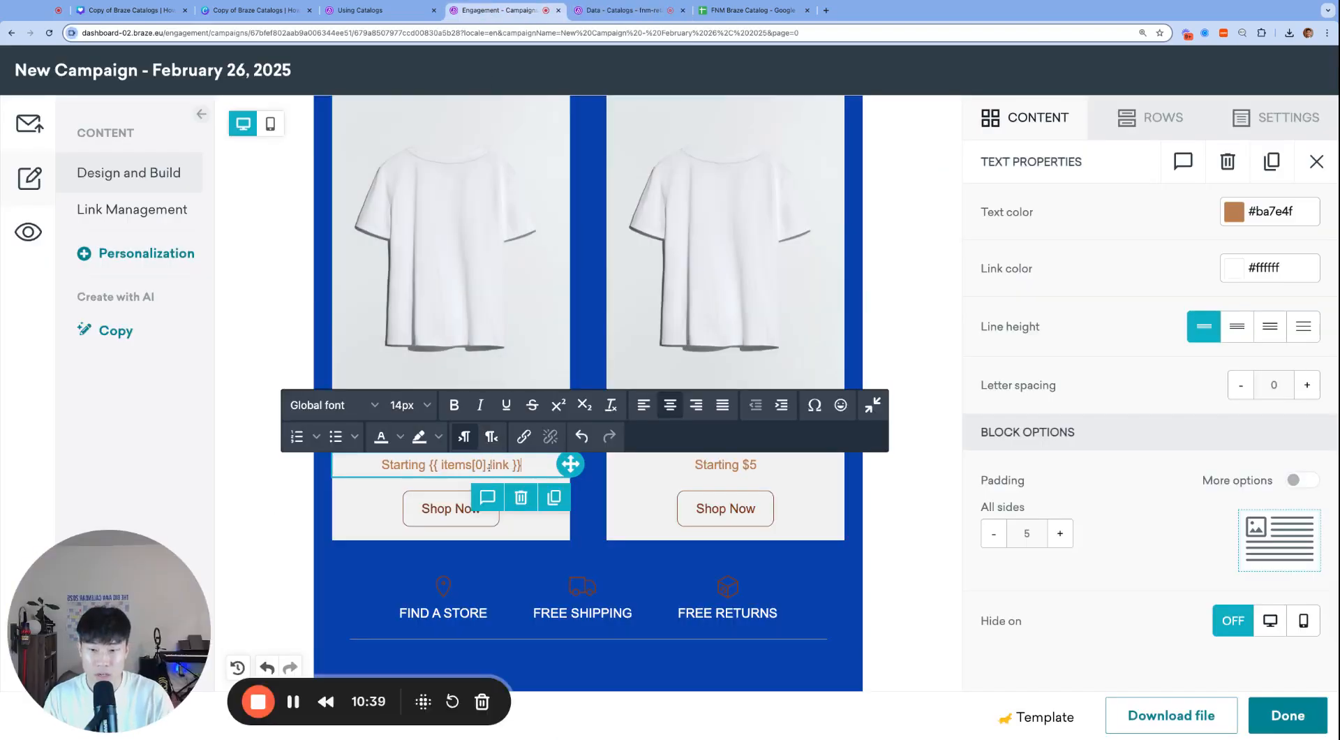
- Swap link for the catalog's starting_price column name in the first product's price line, making Starting {{ items[0].starting_price }}
click(621, 10)
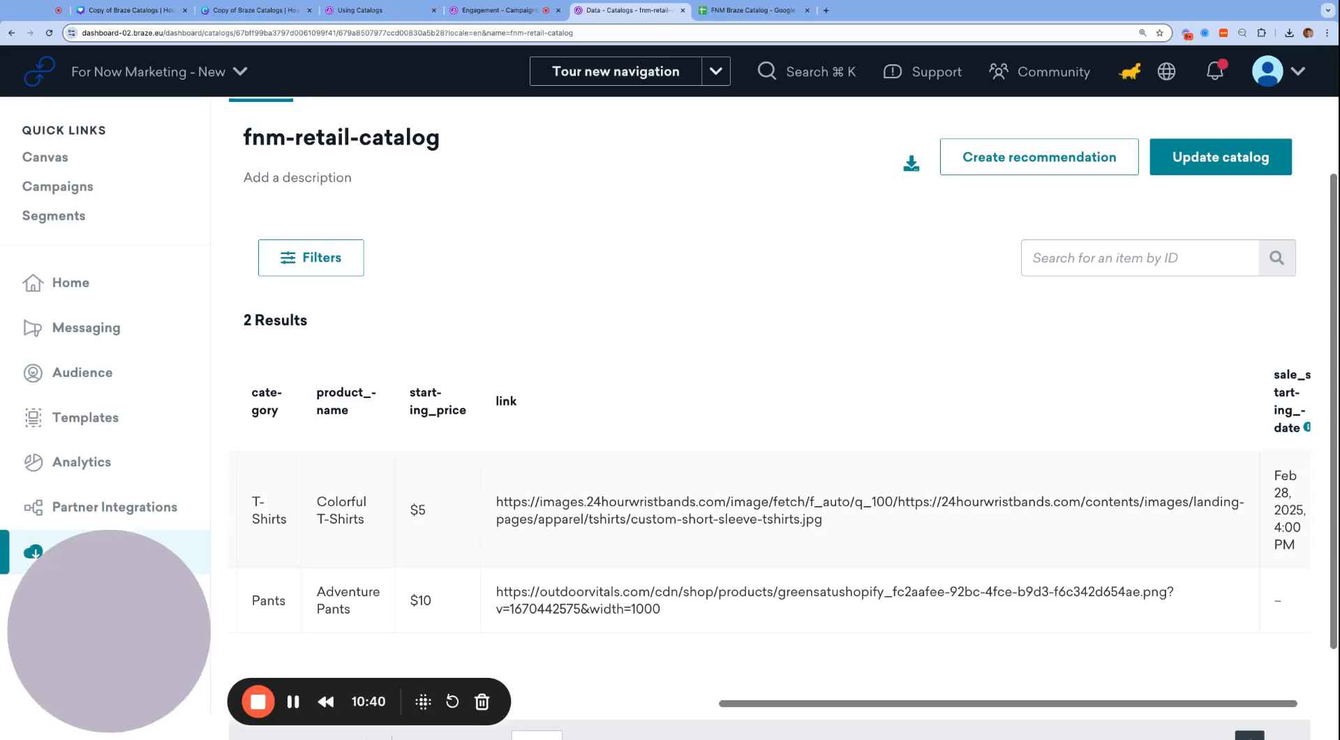
double_click(439, 404)
key(ctrl+c)
click(499, 10)
double_click(499, 465)
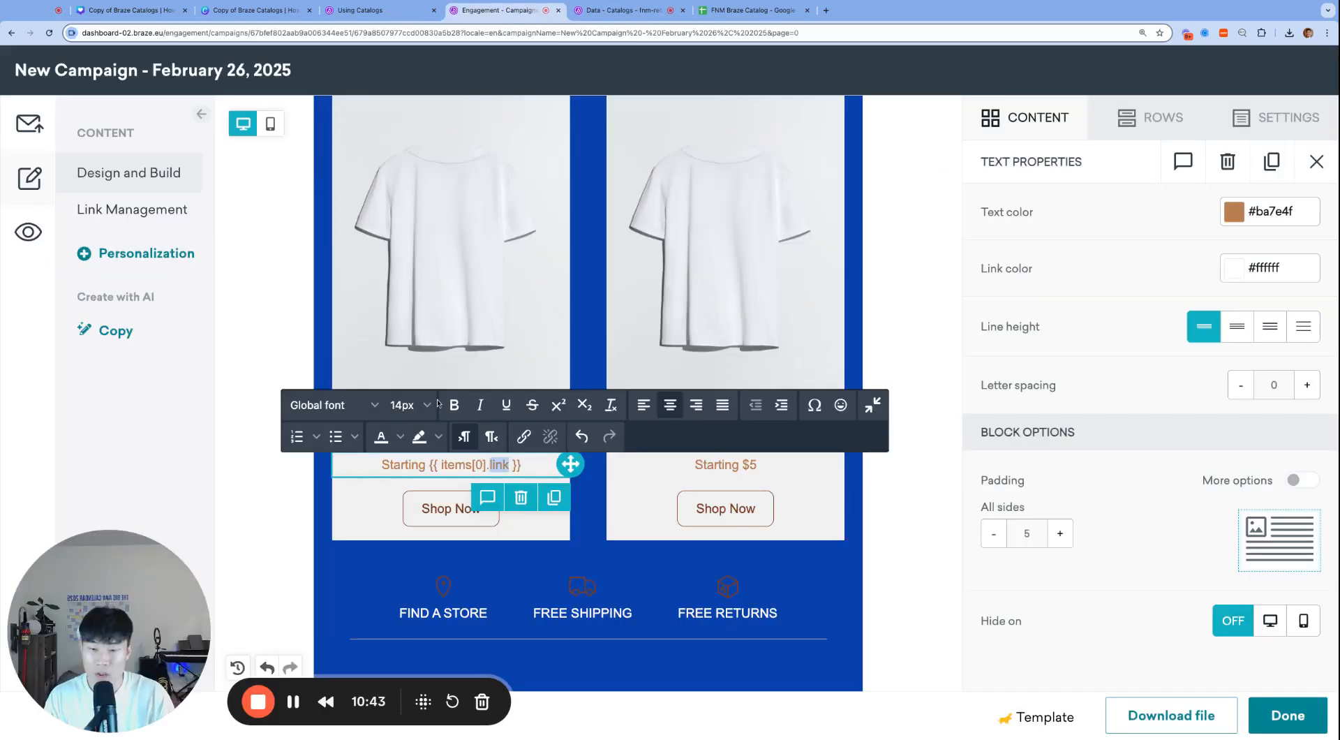
key(ctrl+v)
- Examine the starting_price column heading and its neighbouring columns in the fnm-retail-catalog table
key(ctrl+Tab)
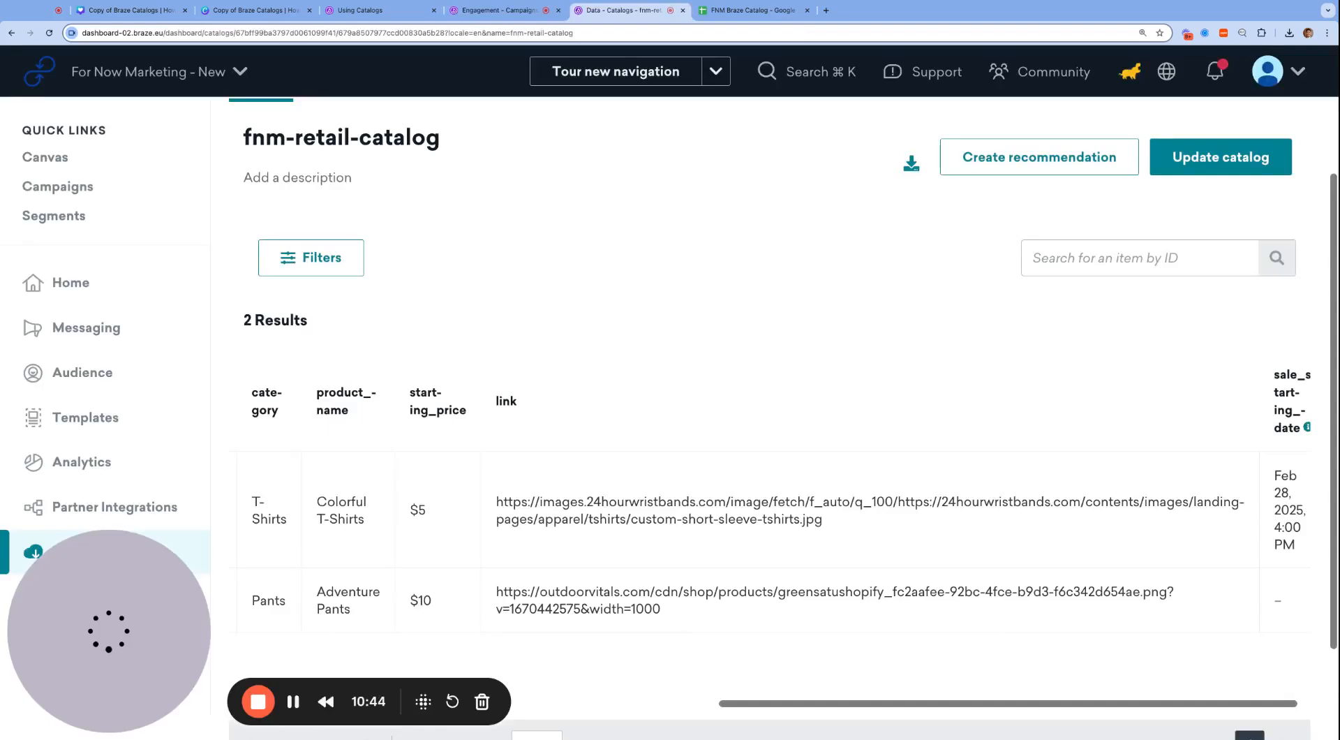
double_click(437, 402)
scroll(489, 405, left, 2)
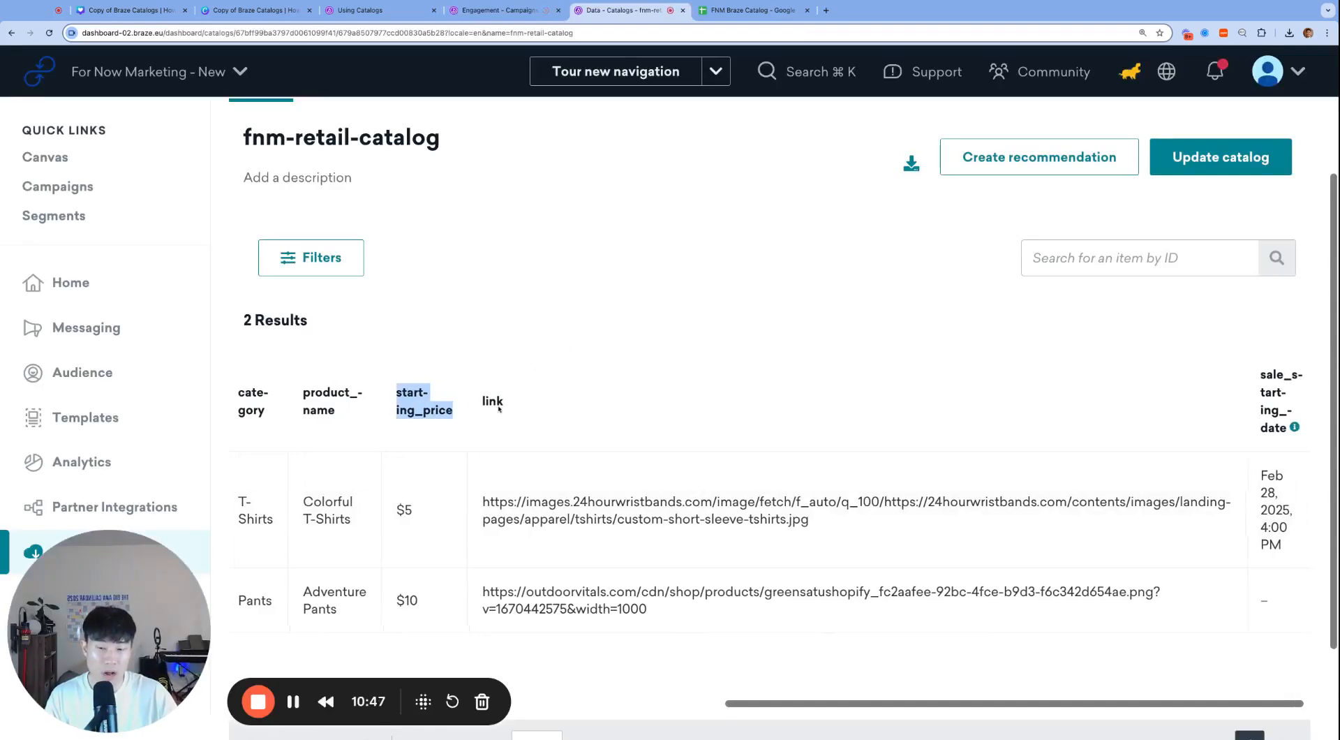
scroll(499, 408, left, 10)
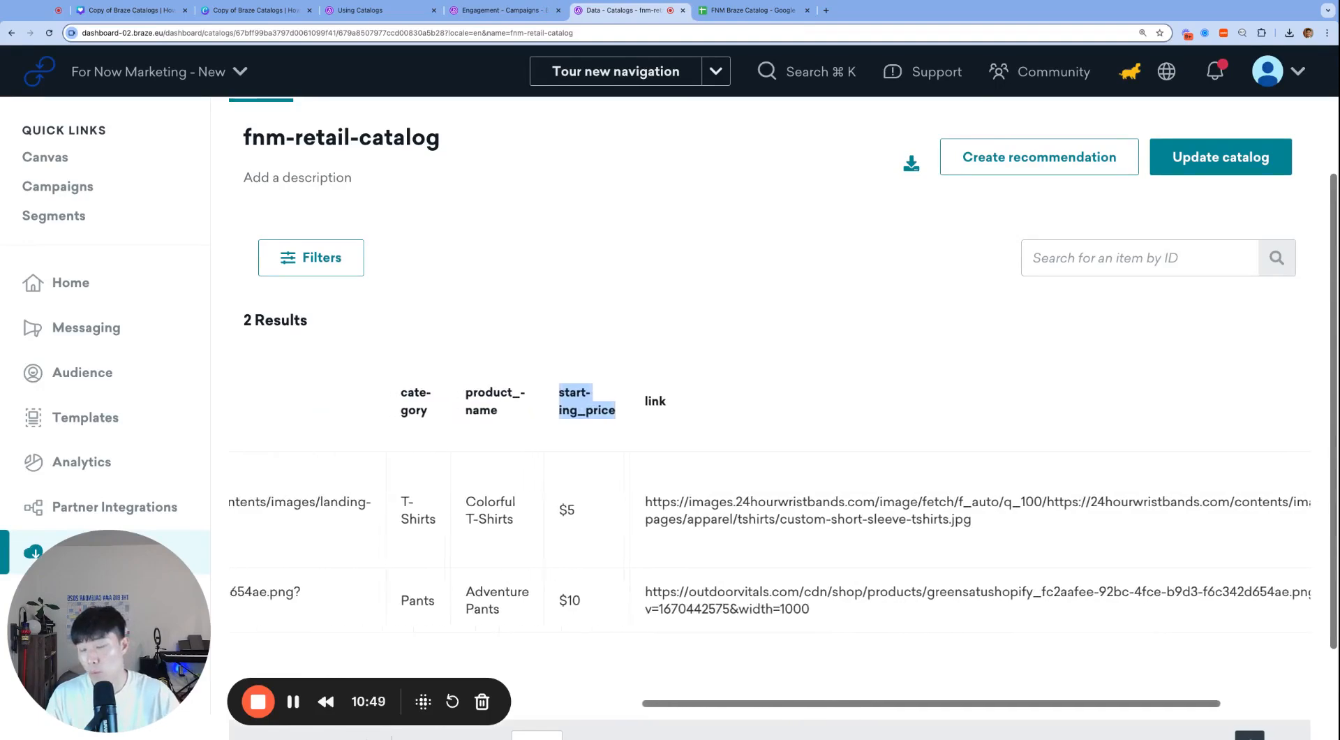
scroll(578, 410, right, 5)
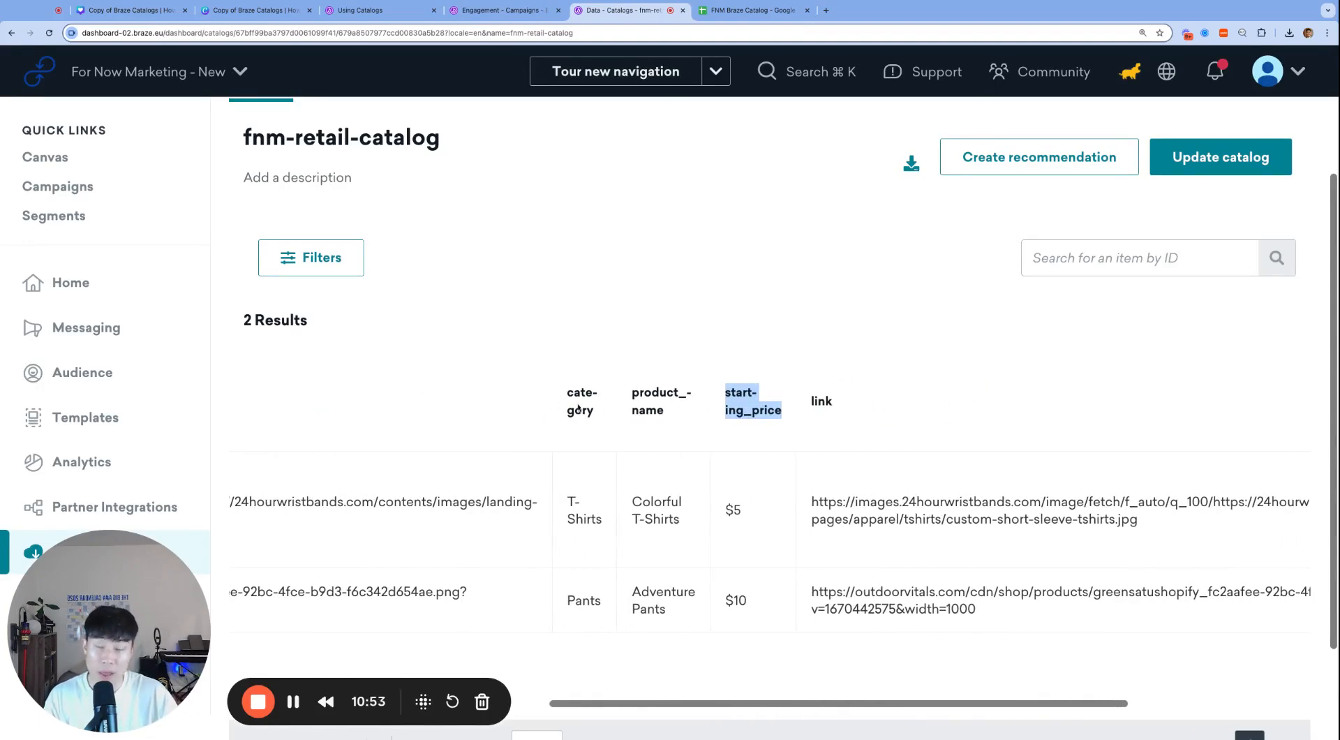
scroll(578, 410, right, 1)
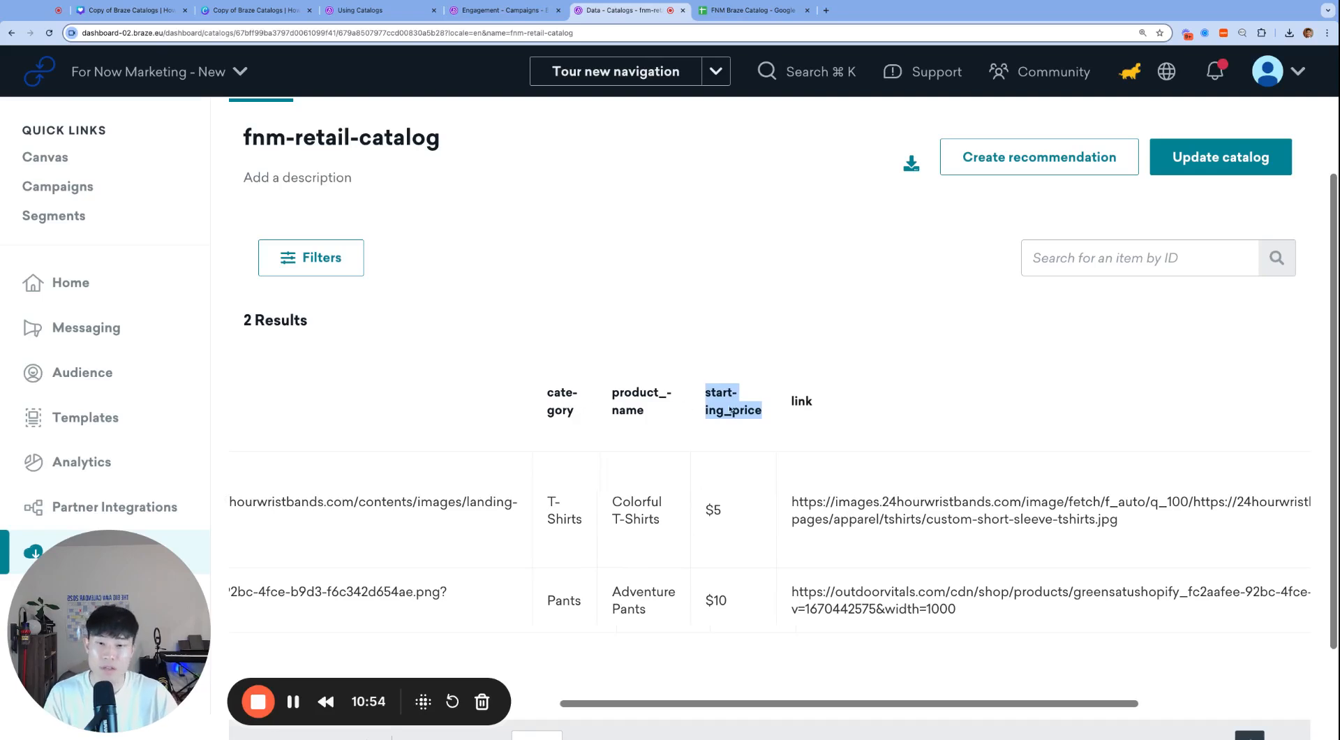
click(1061, 258)
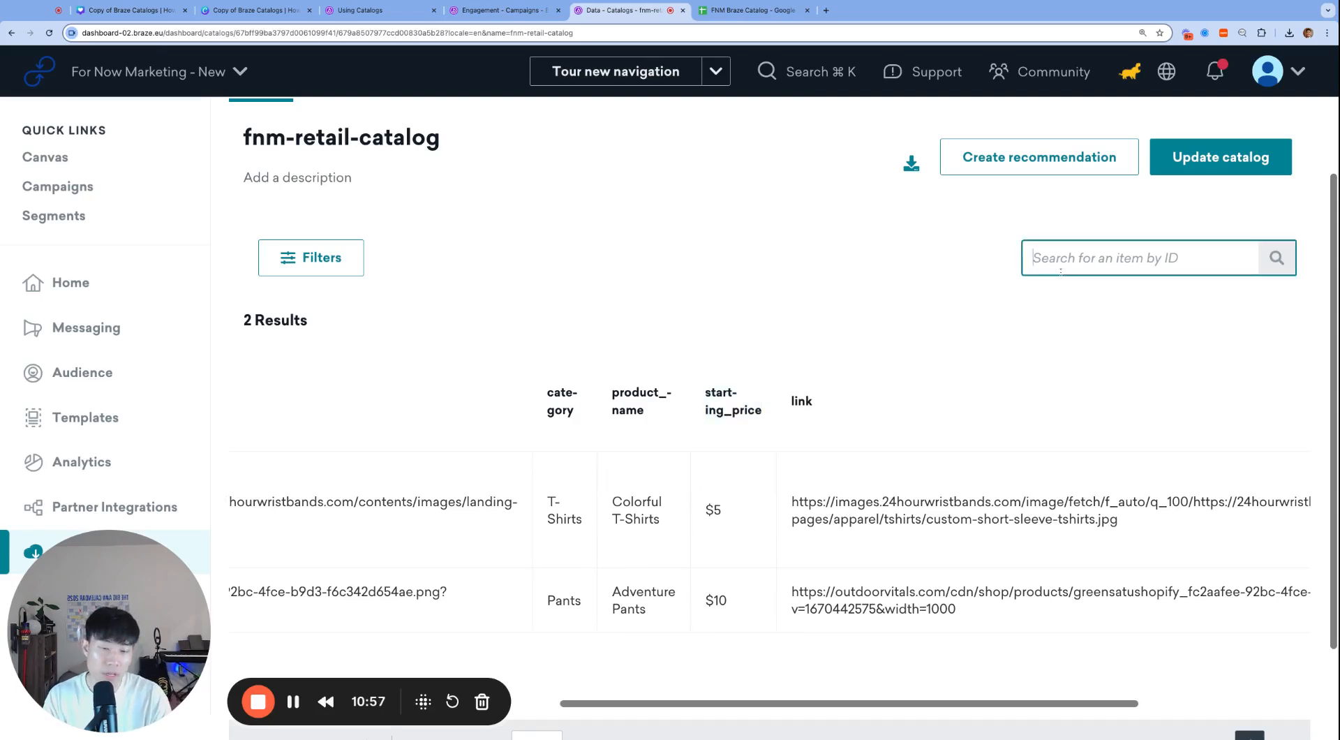
text(startin)
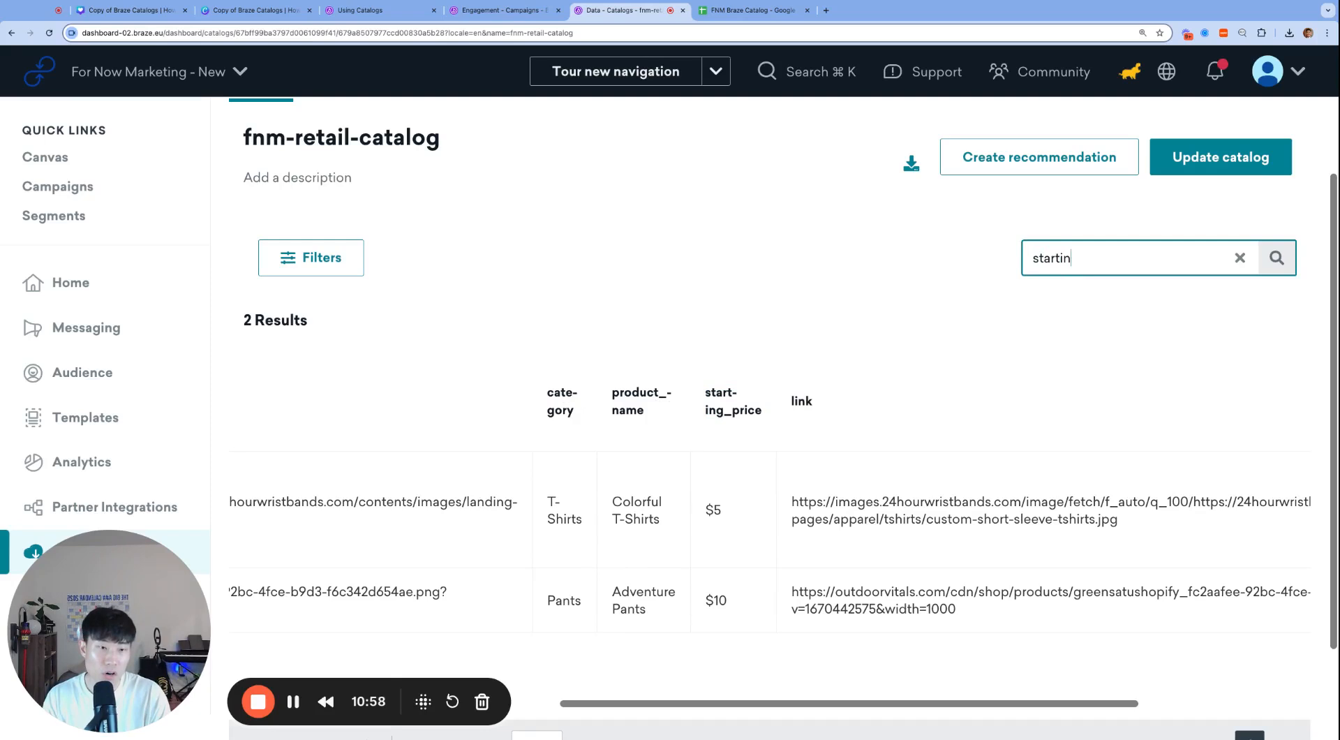
text(gg_price)
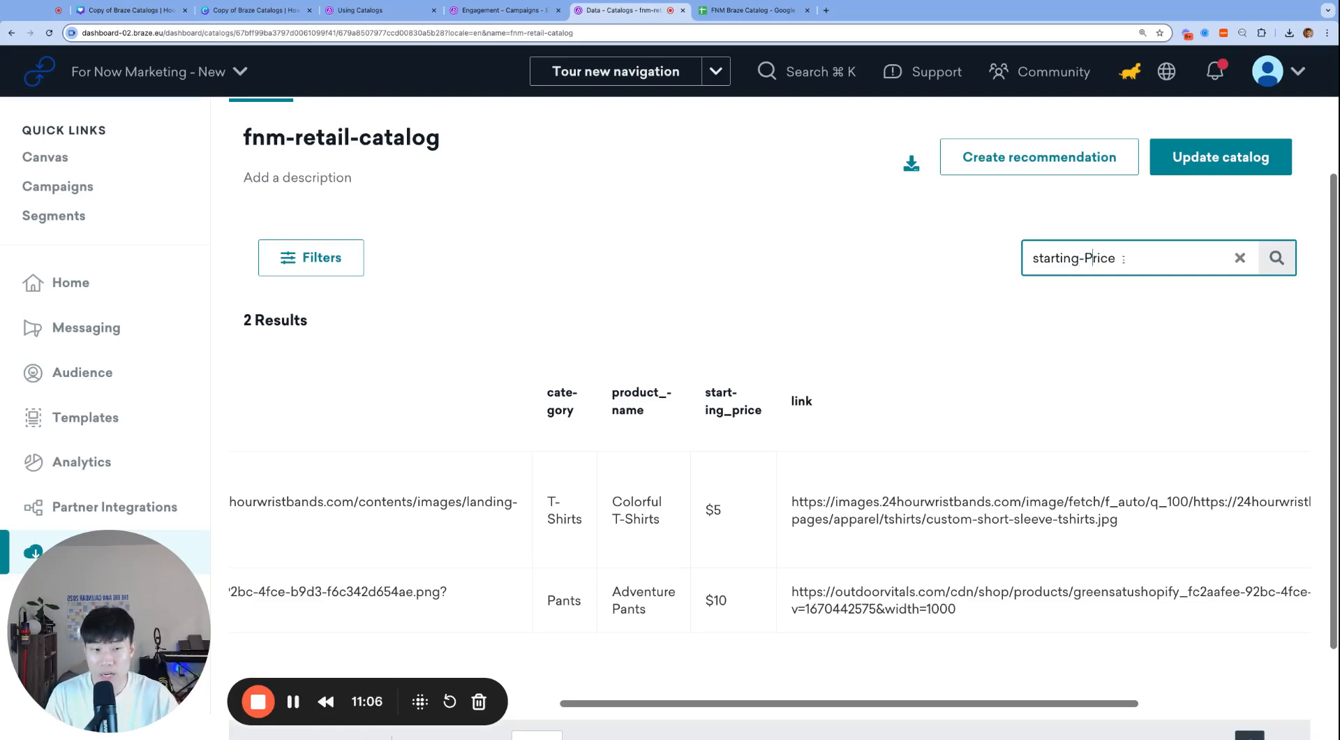
key(super+a)
key(BackSpace)
double_click(733, 412)
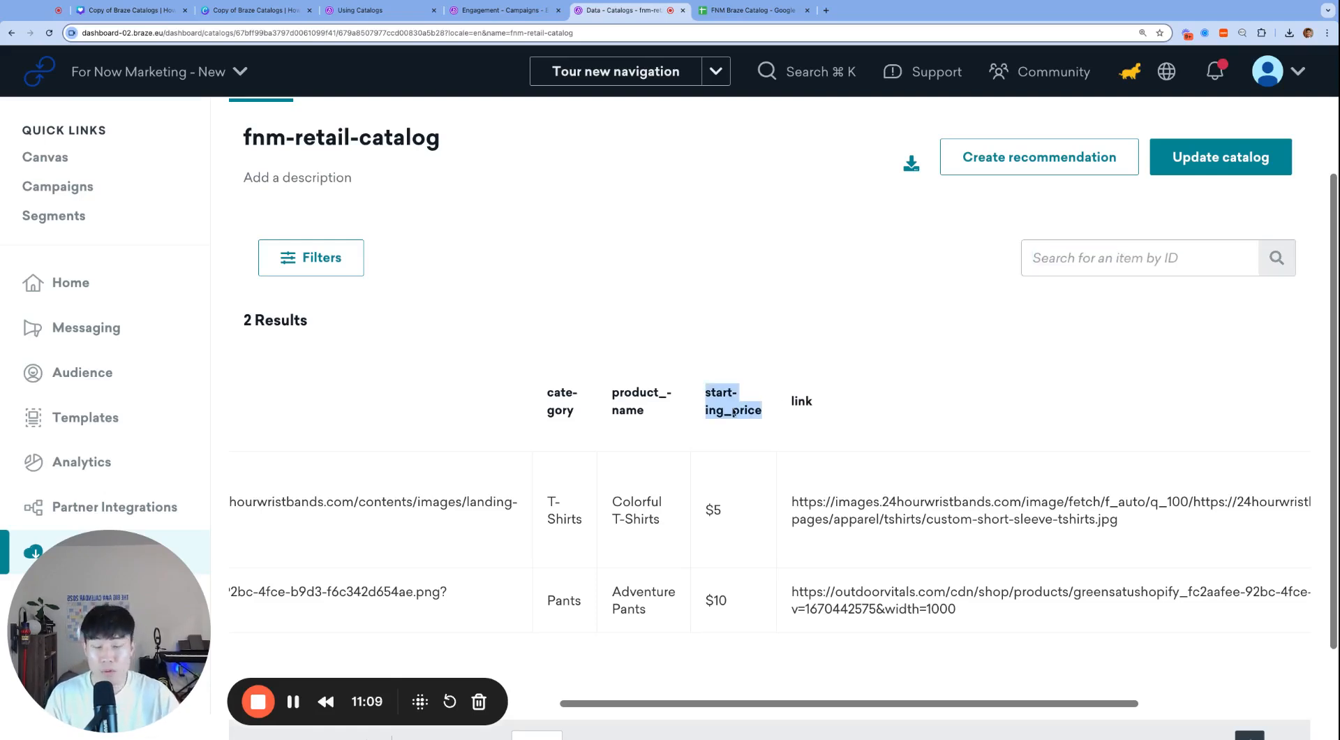
key(ctrl+shift+Tab)
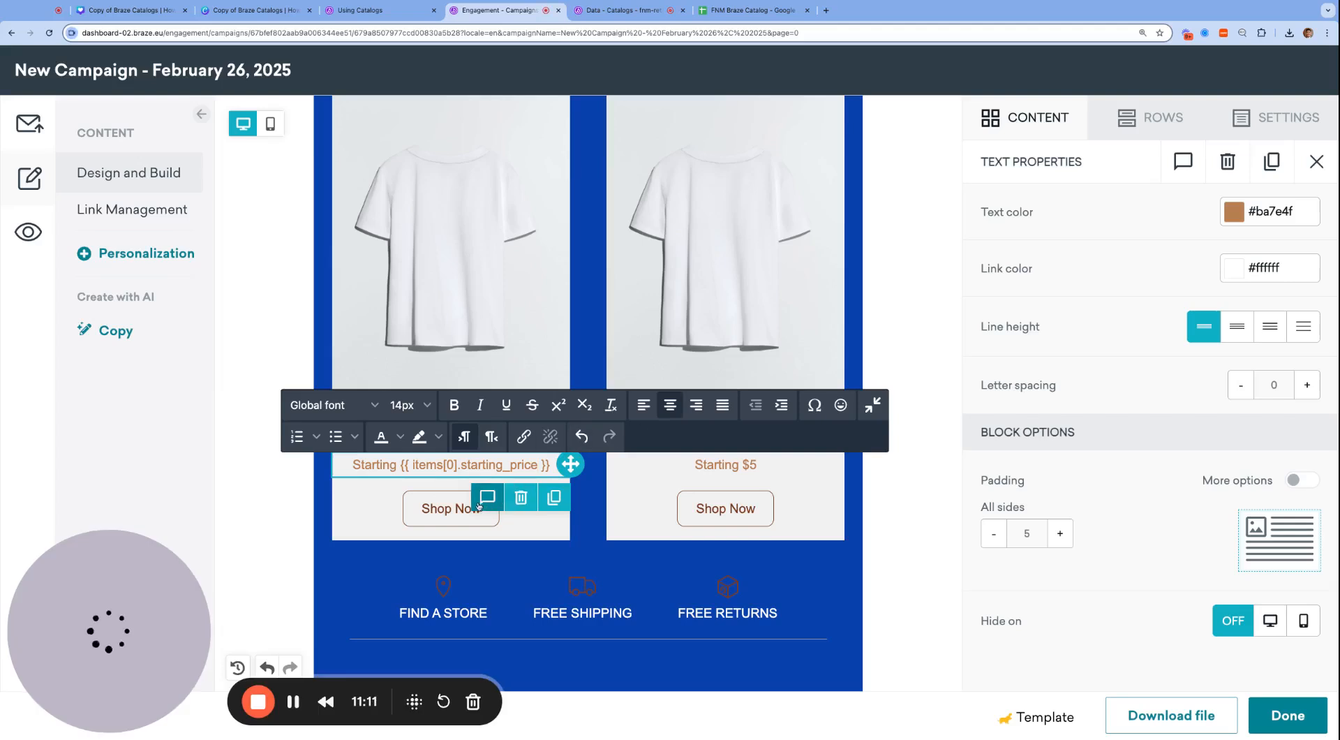
- Select the second product's Starting $5 text and set up a Catalog Items personalization using fnm-retail-catalog
triple_click(515, 466)
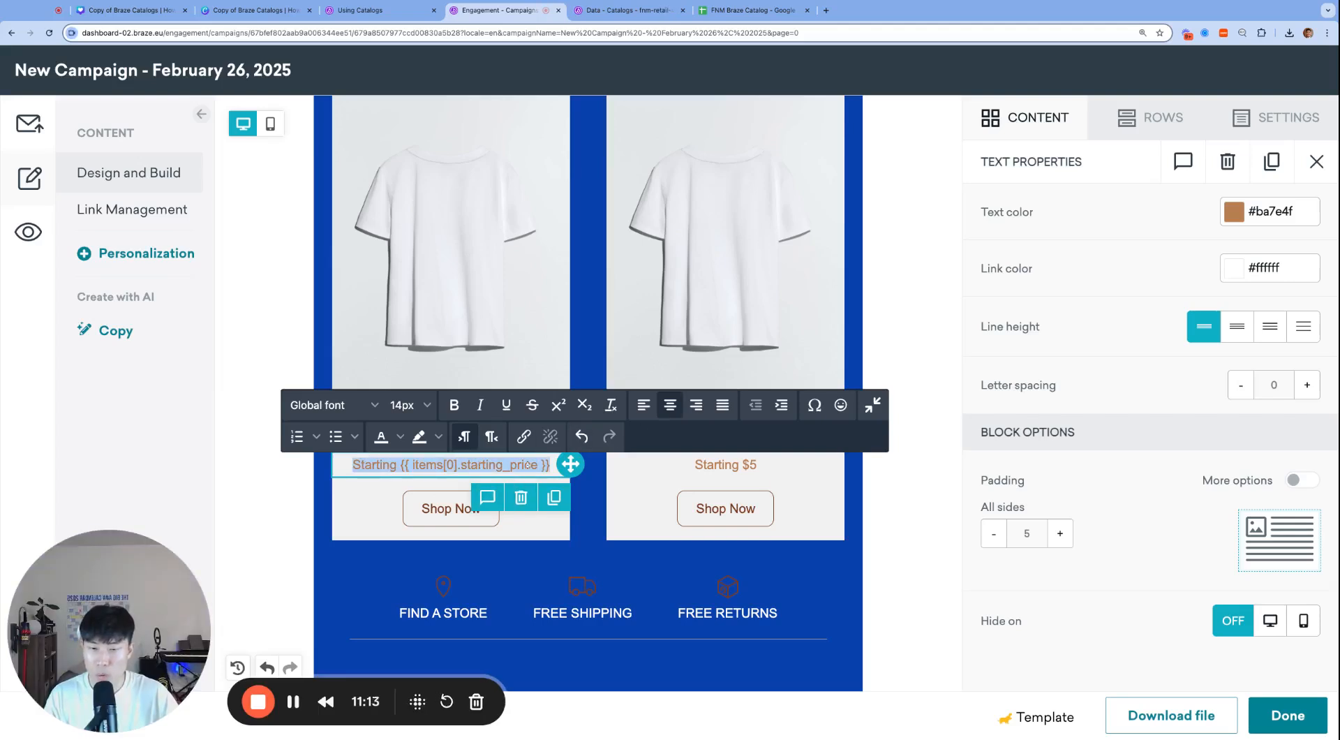
double_click(696, 464)
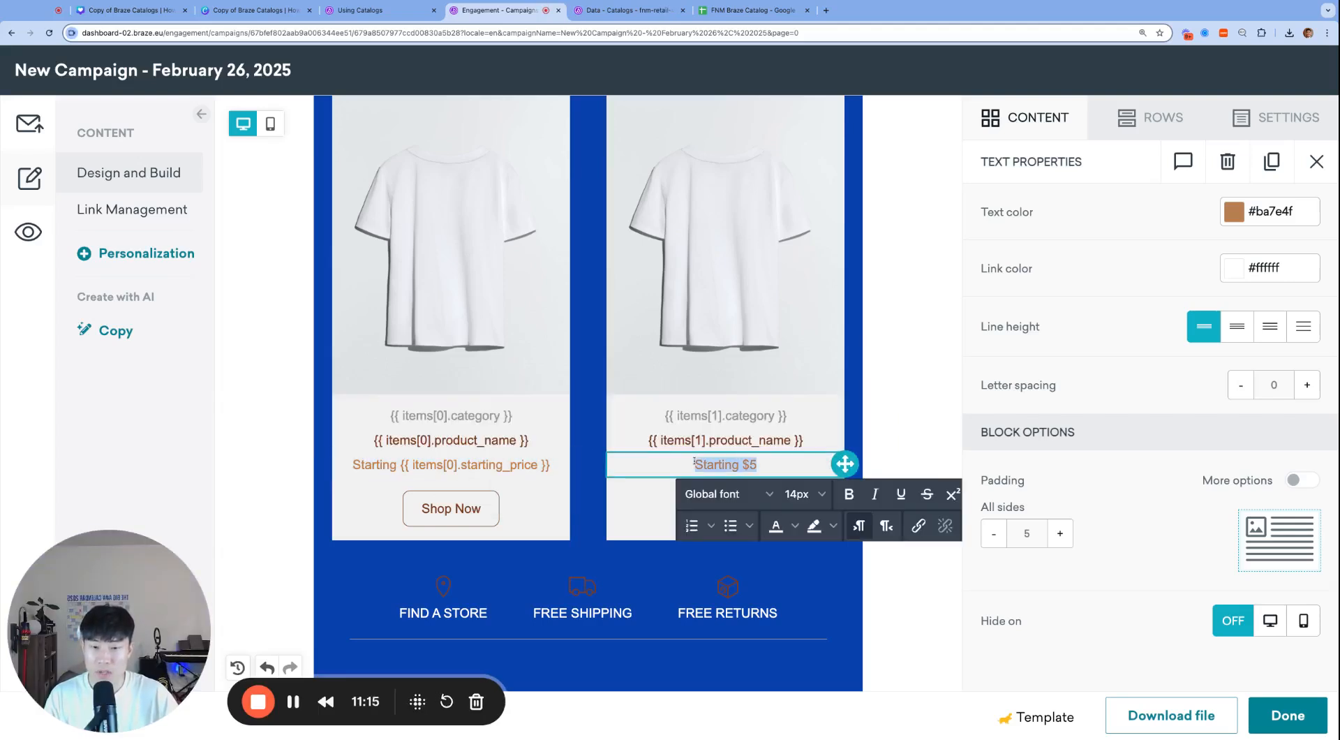
click(147, 253)
click(112, 207)
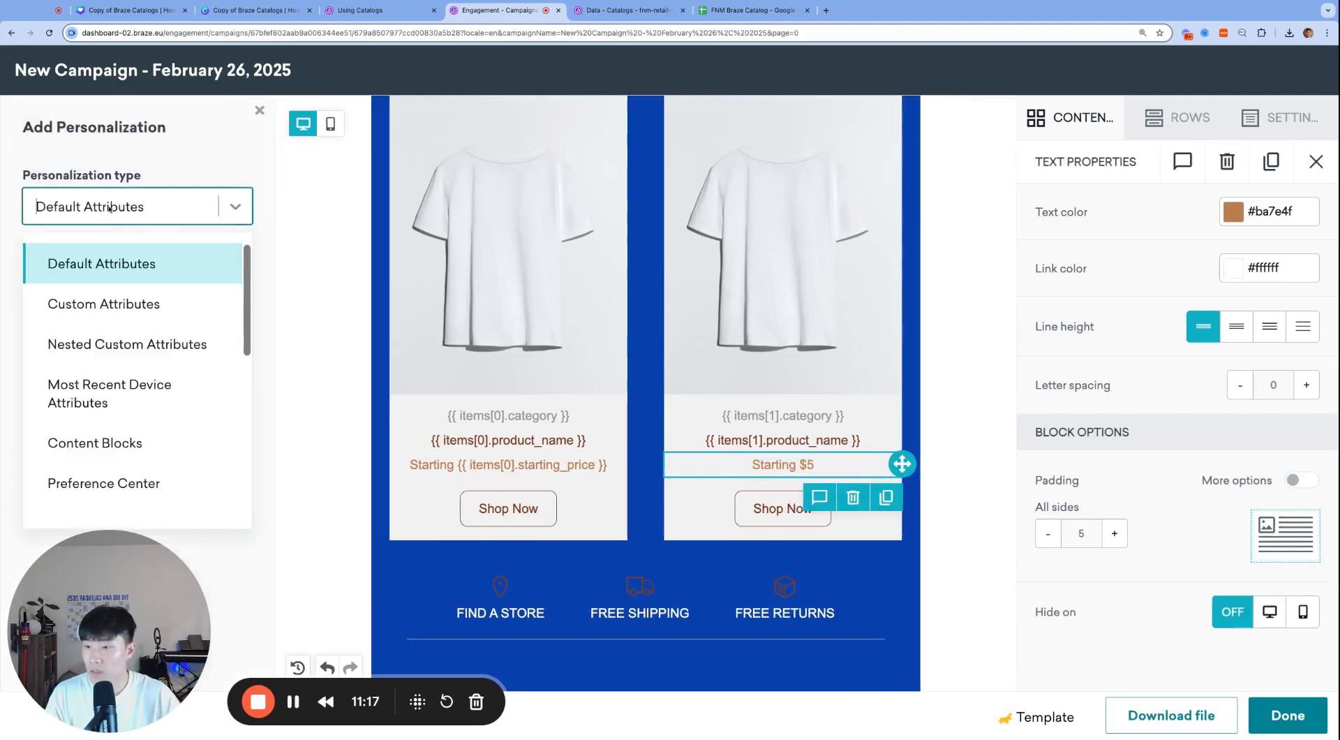
scroll(128, 466, down, 5)
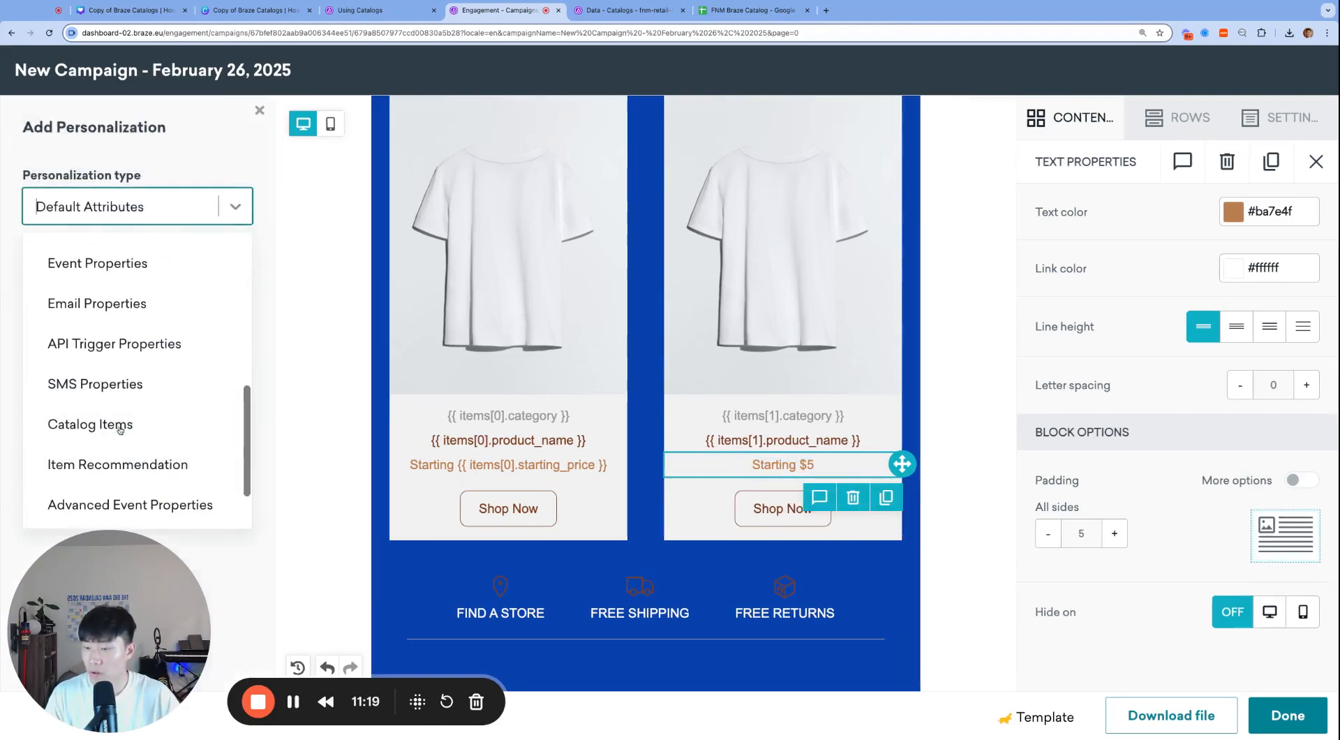
click(105, 421)
click(168, 293)
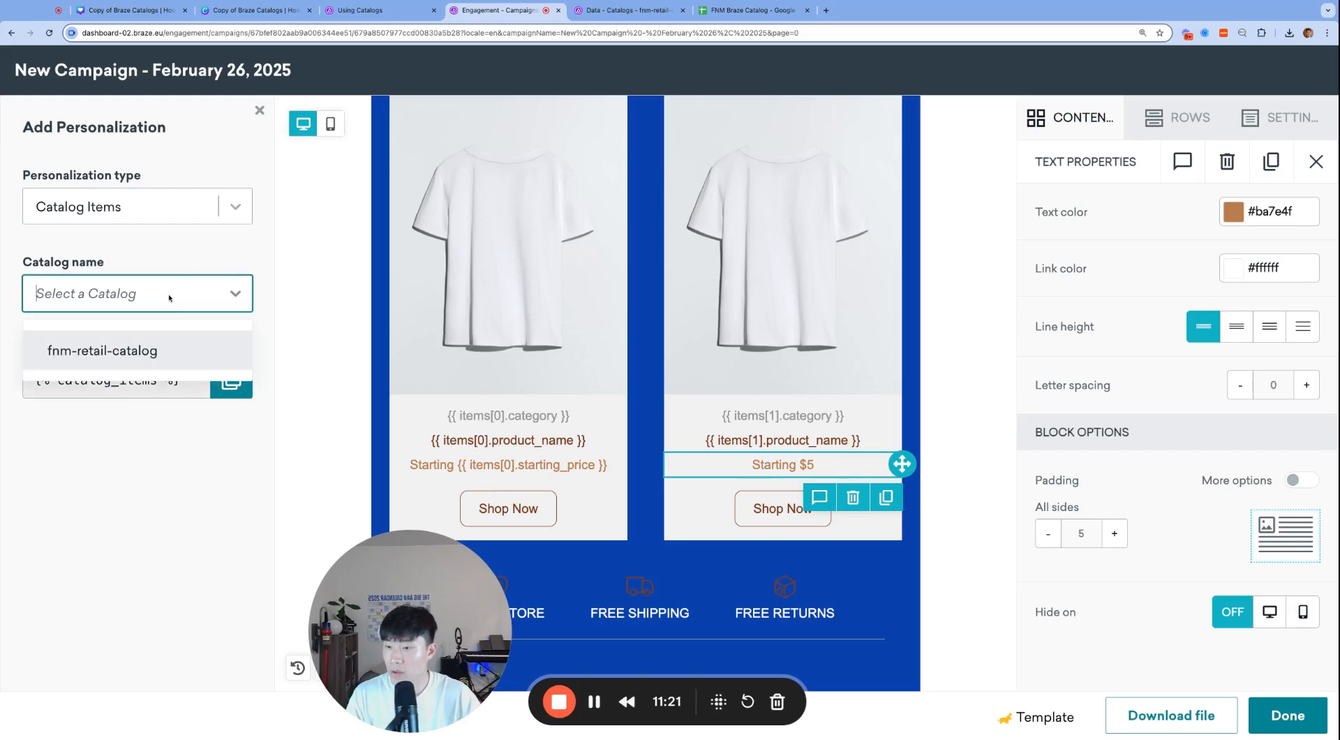
click(143, 352)
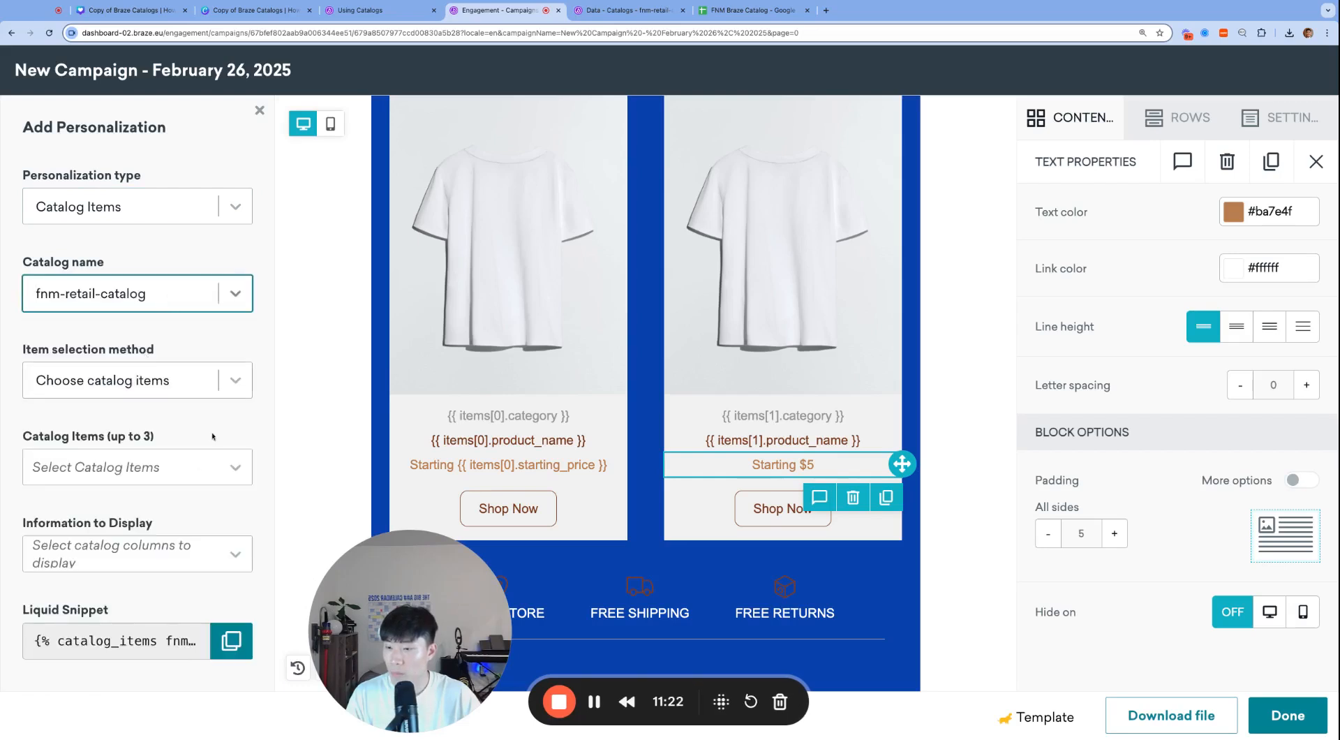
click(200, 478)
click(165, 525)
click(268, 518)
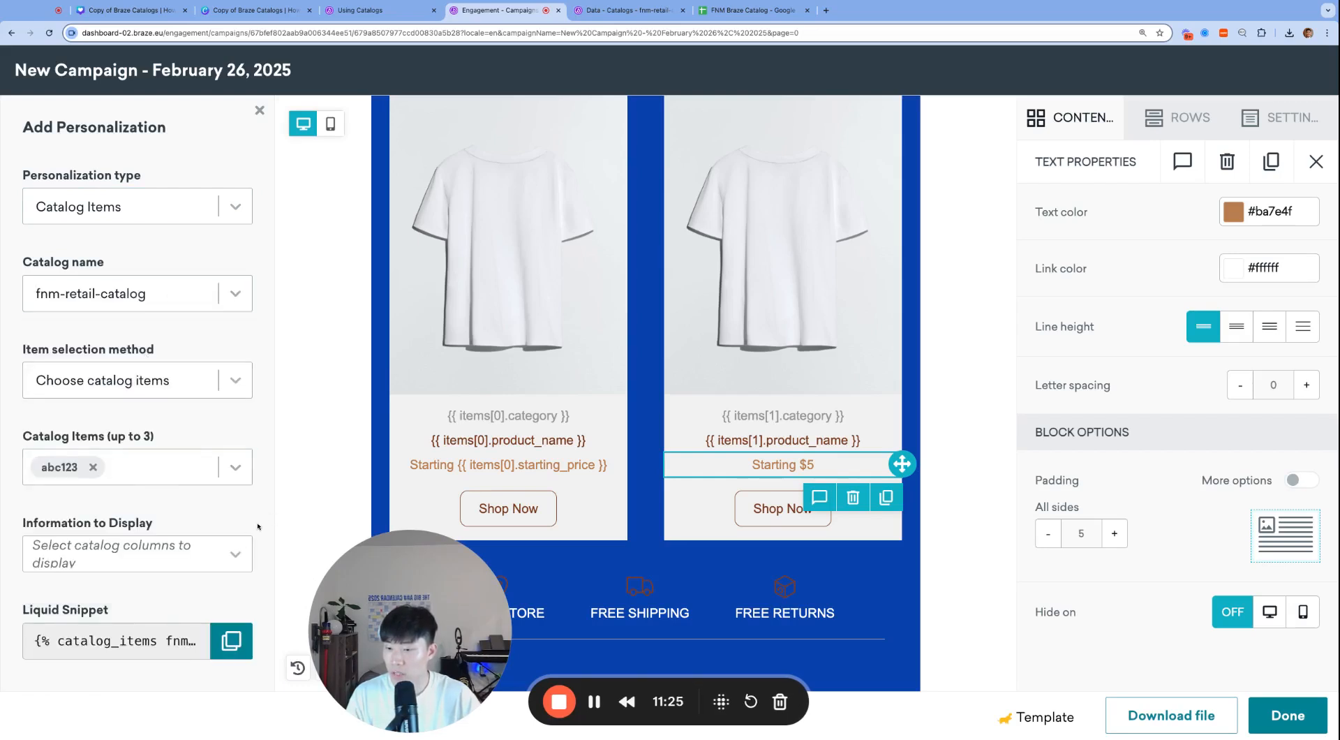
click(243, 541)
scroll(277, 533, down, 3)
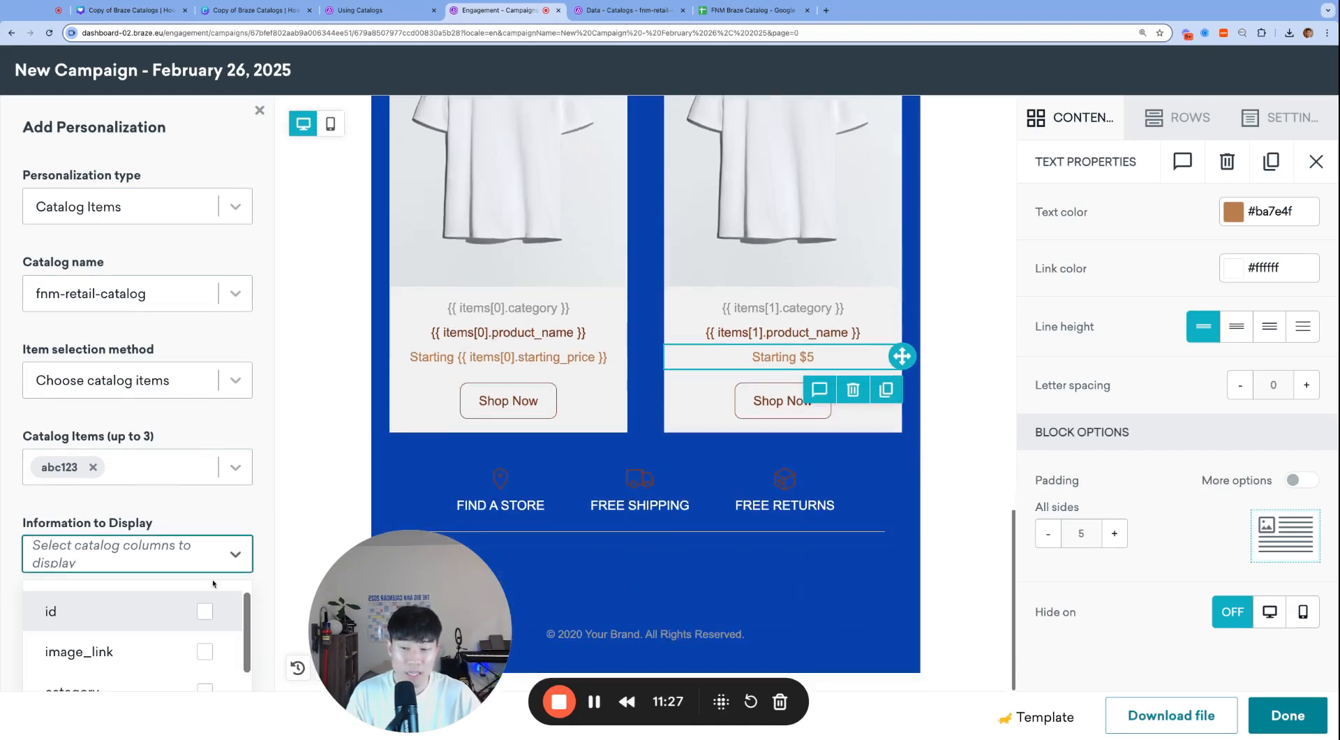
scroll(178, 617, down, 3)
scroll(195, 612, up, 3)
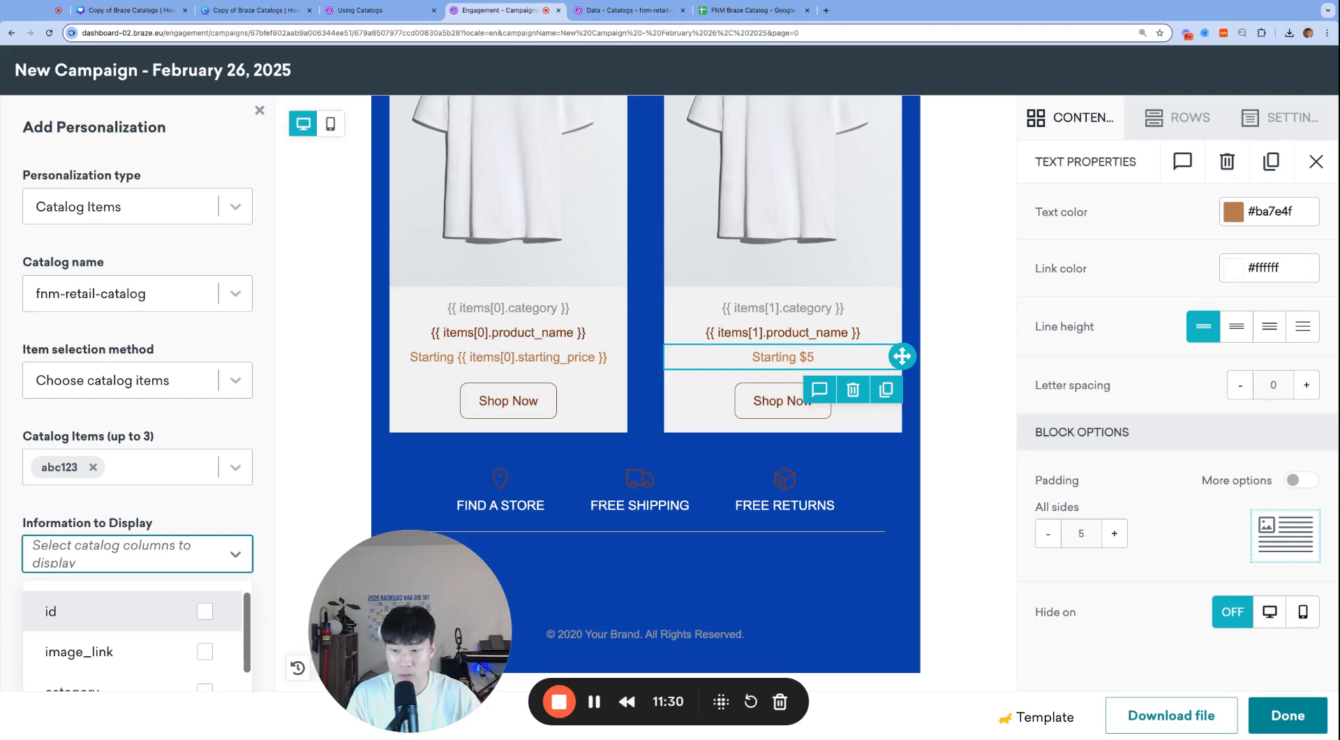
scroll(201, 633, down, 3)
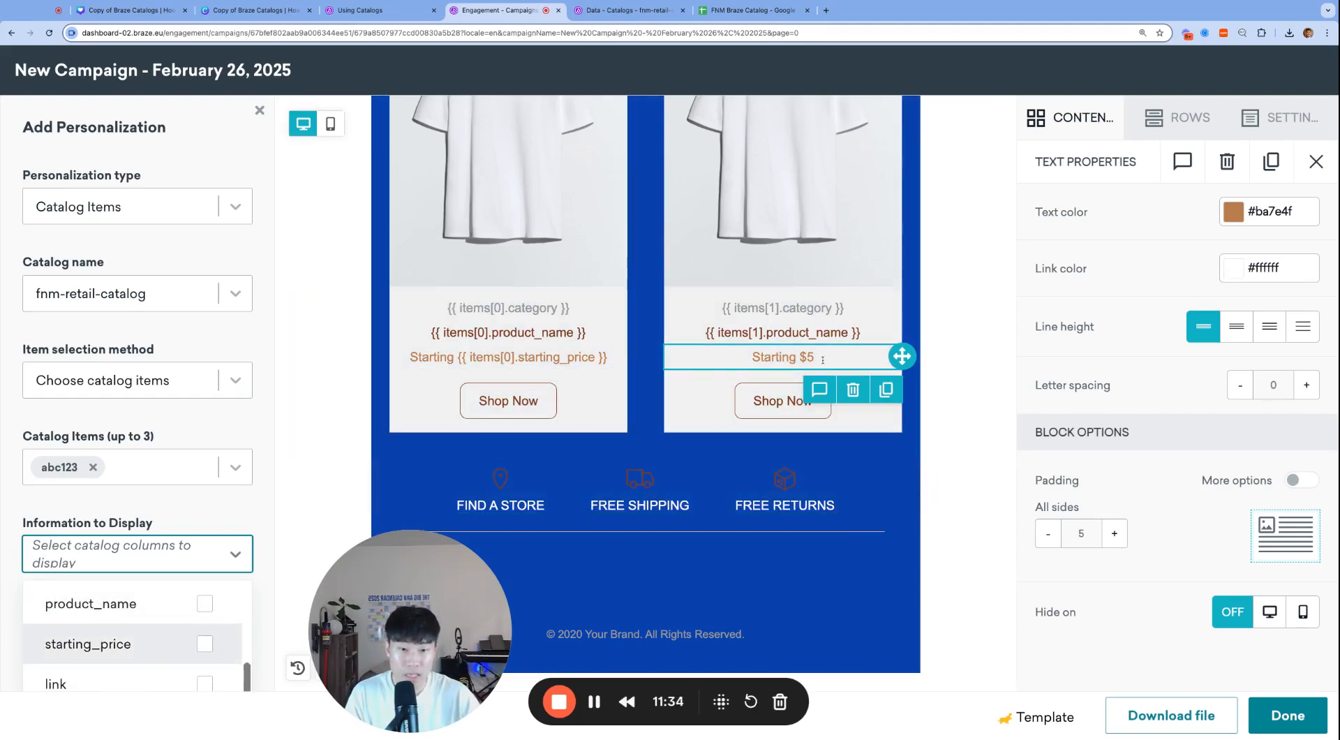
- Replace the second product's Starting $5 line with a copy of the first product's Starting {{ items[0].starting_price }} line
click(525, 357)
key(super+a)
key(super+c)
click(807, 360)
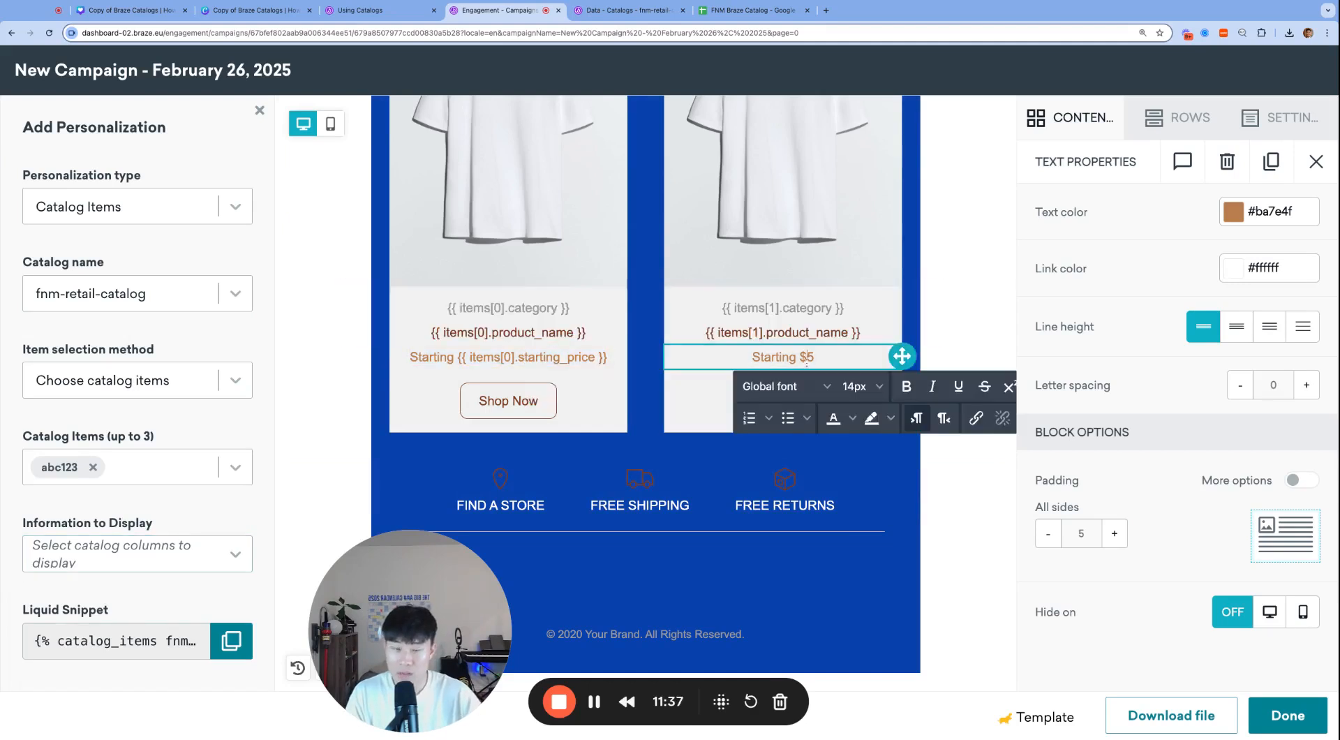
key(super+v)
key(super+a)
key(super+v)
key(super+z)
key(super+z)
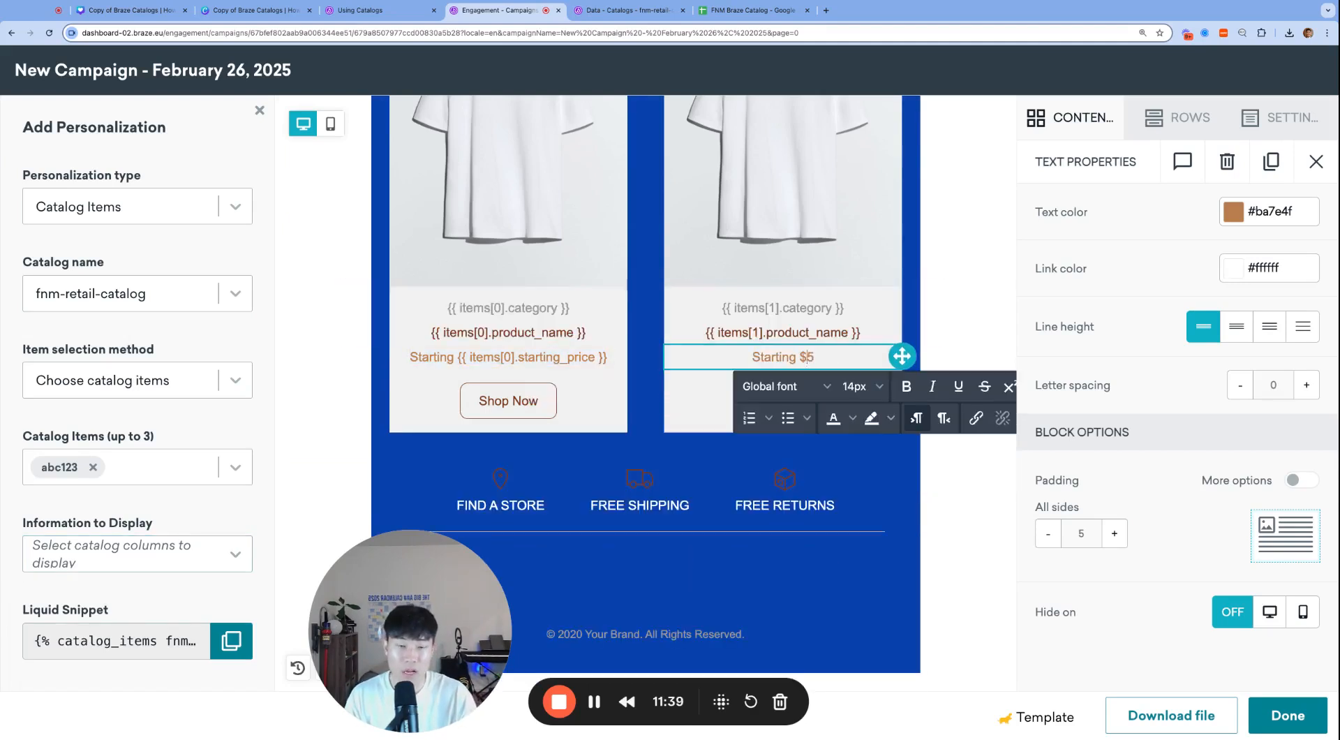
key(super+a)
key(super+v)
- Change the item index in the second product's price line to 1, making {{ items[1].starting_price }}
key(Left)
key(Left)
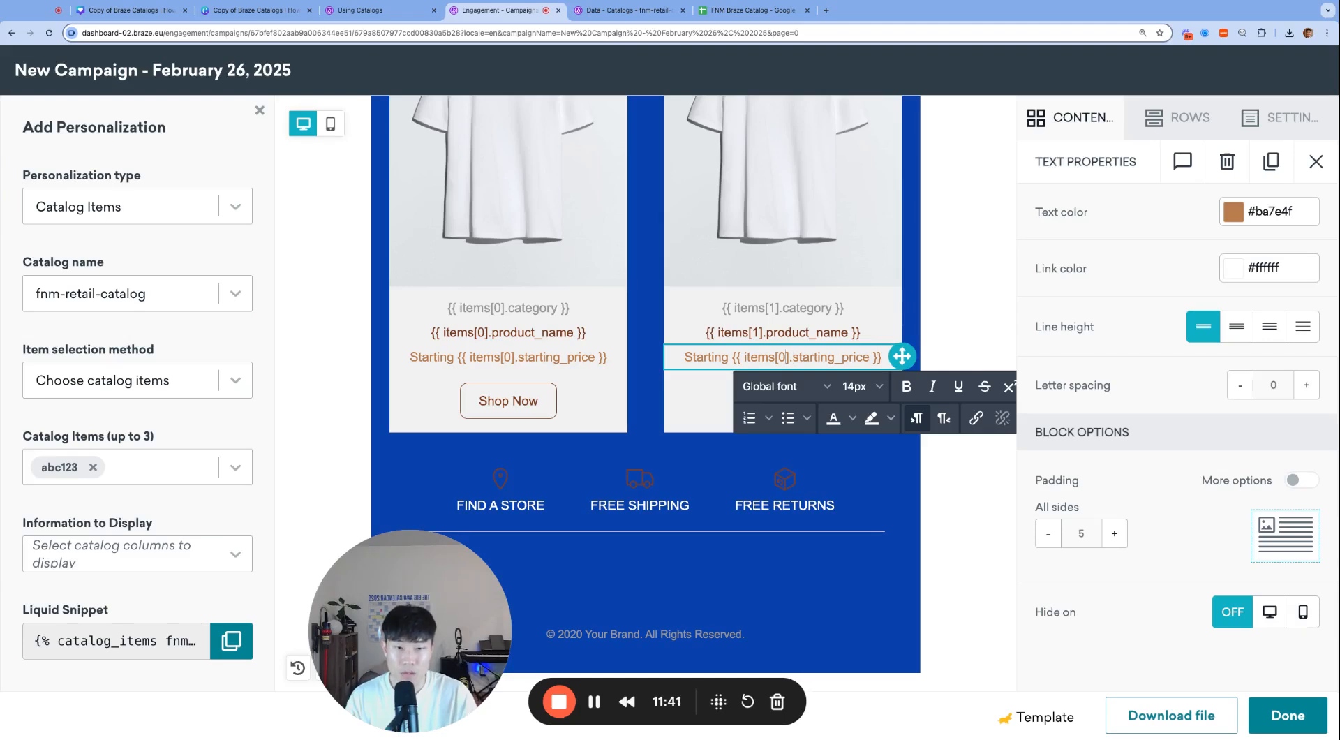
key(BackSpace)
text(1)
- Set the first product's Shop Now button URL to {{ items[0].link }}, copied from that product image's dynamic URL
click(520, 400)
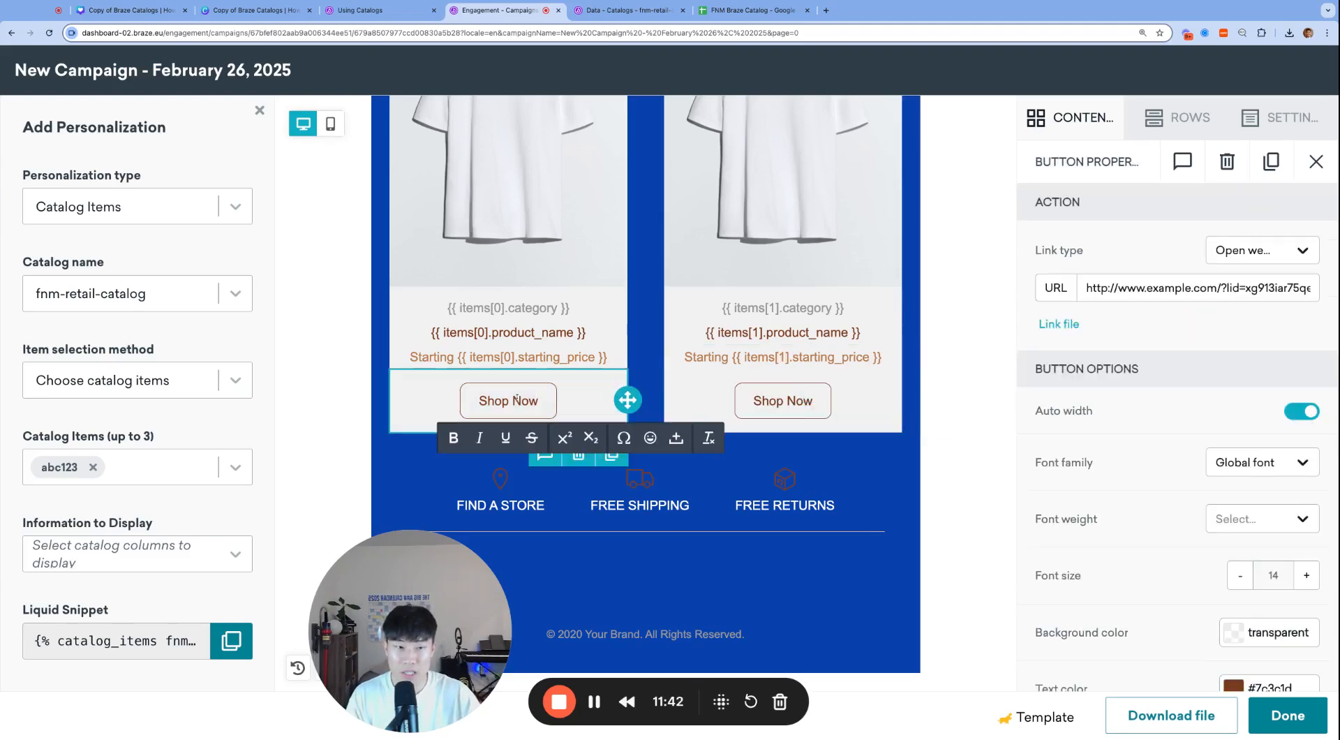
scroll(517, 400, up, 1)
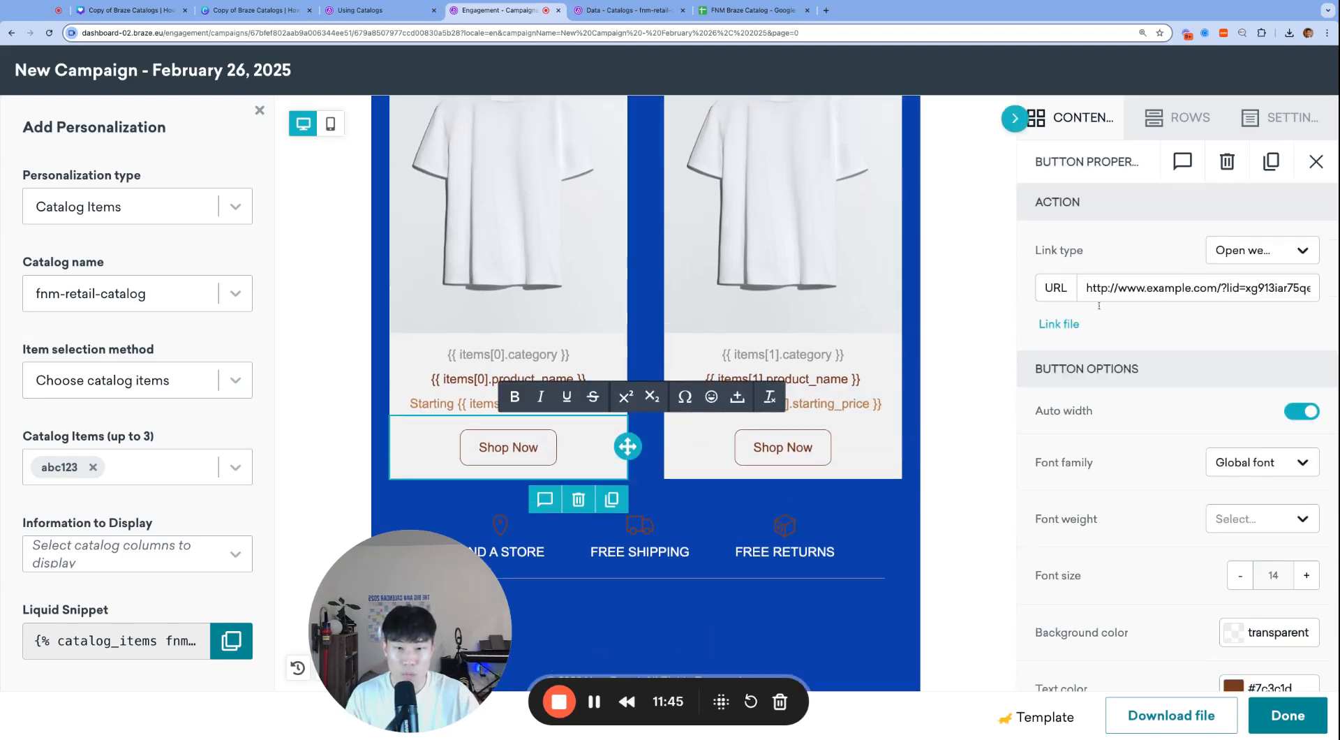
click(1146, 288)
key(ctrl+a)
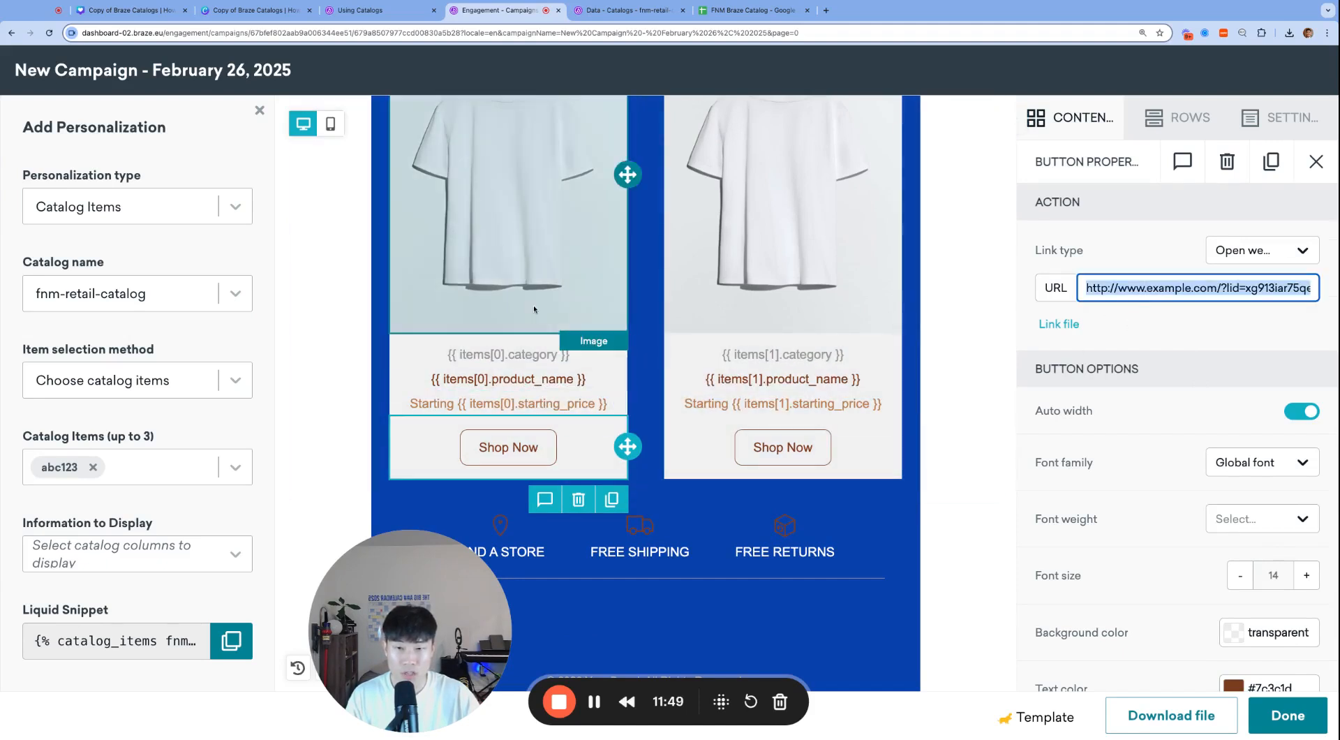
click(520, 328)
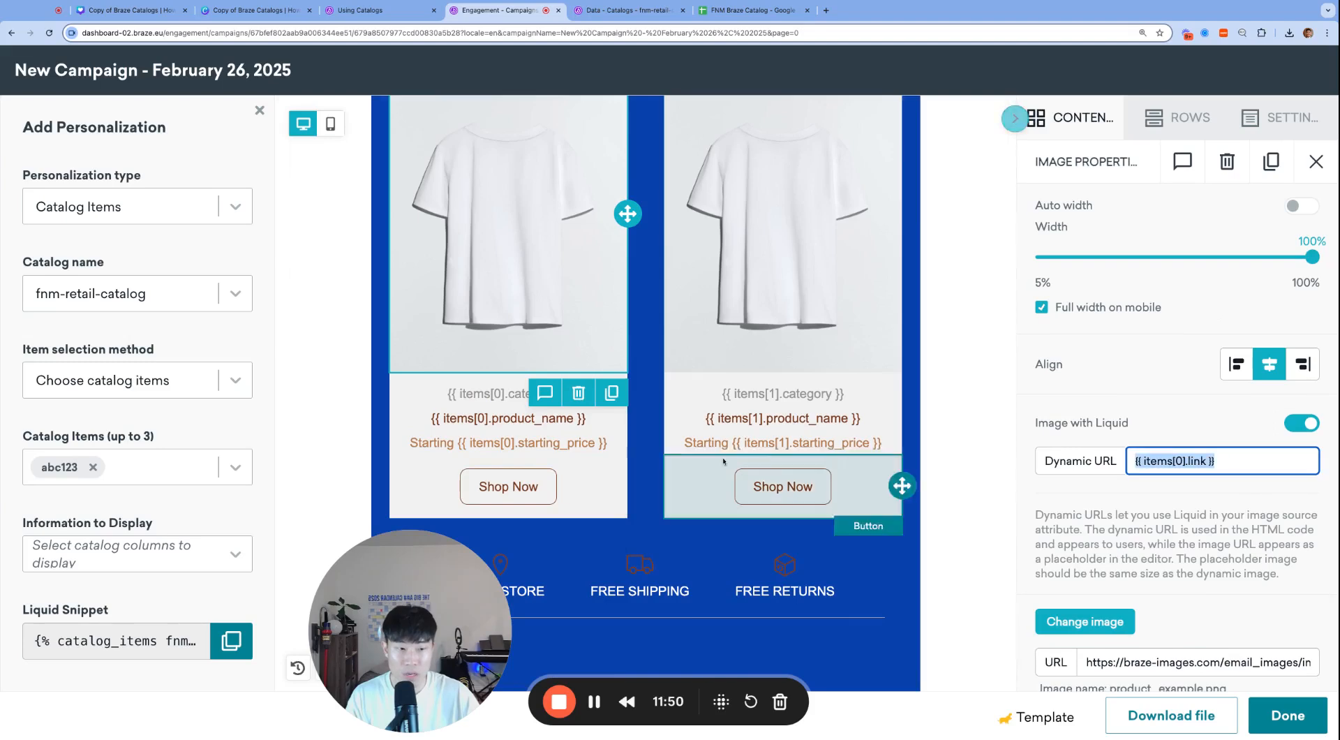
click(593, 492)
click(1146, 287)
key(ctrl+a)
key(ctrl+v)
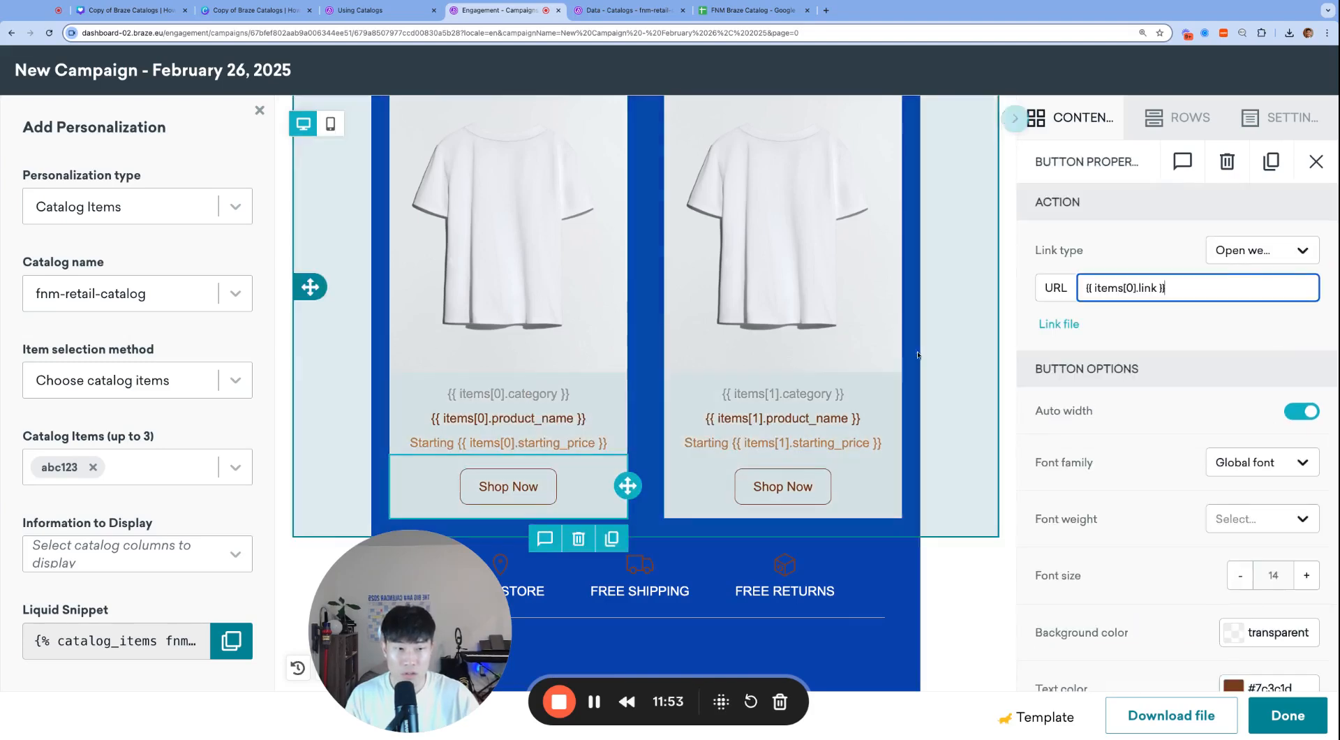
- Set the second product's Shop Now button URL to {{ items[1].link }}, copied from its image's dynamic URL, and close the personalization settings
click(872, 328)
click(1221, 381)
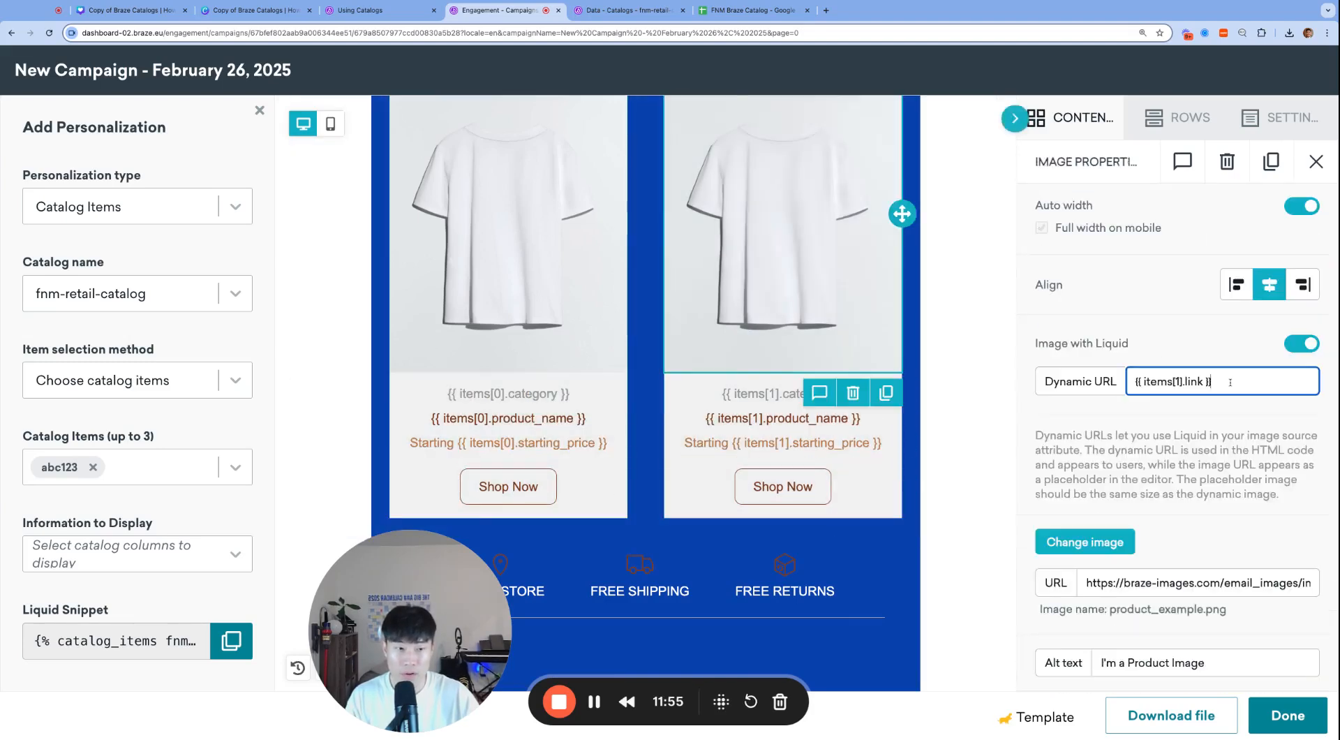
key(ctrl+a)
click(858, 488)
click(1186, 288)
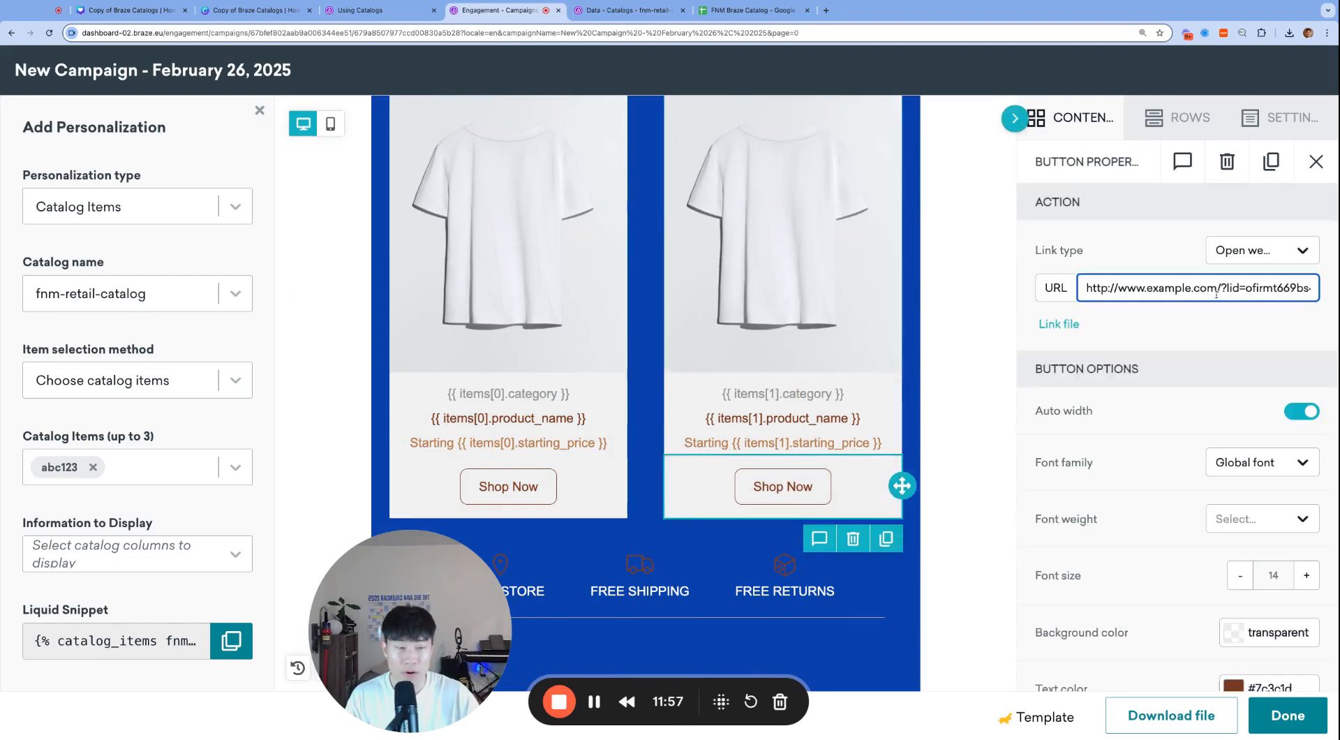
key(ctrl+a)
key(ctrl+v)
click(260, 111)
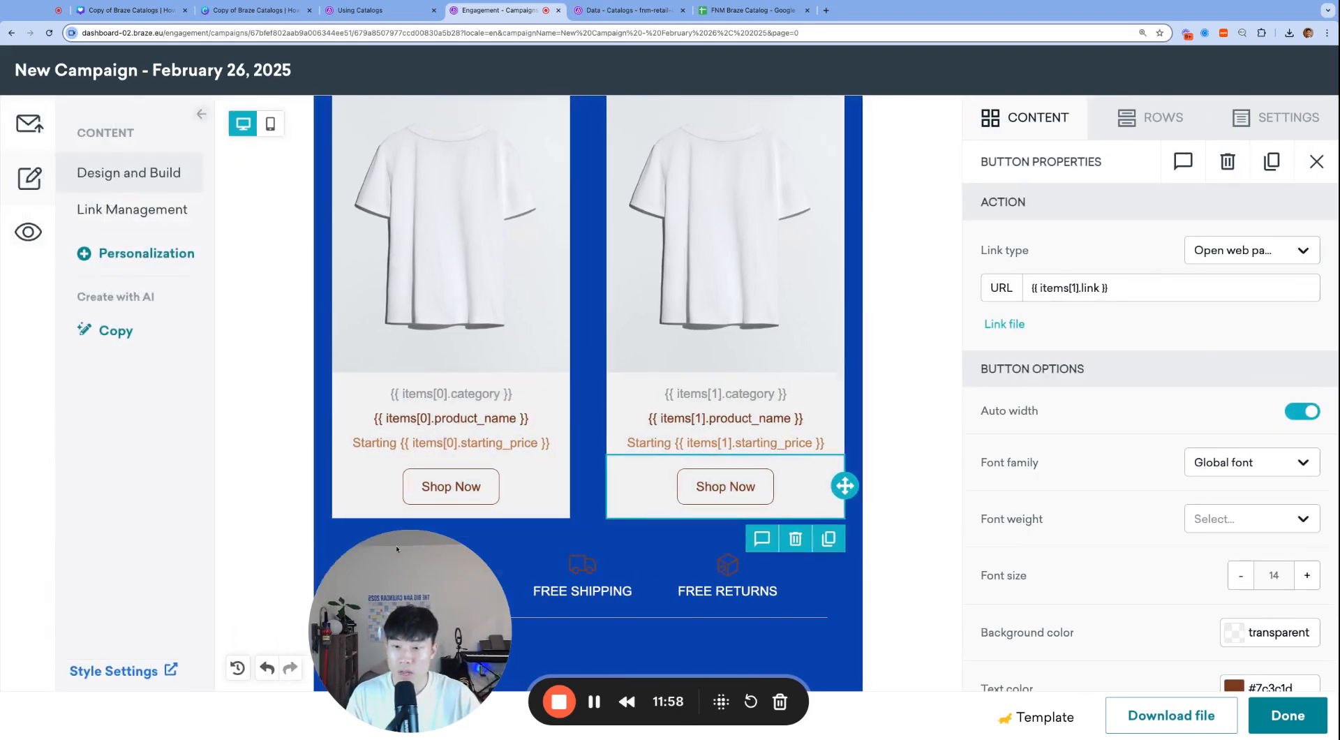
- Preview the email as a random user and examine the category, name, image and starting price in both People's Favorites cards
drag(417, 602, 115, 601)
scroll(634, 239, up, 1)
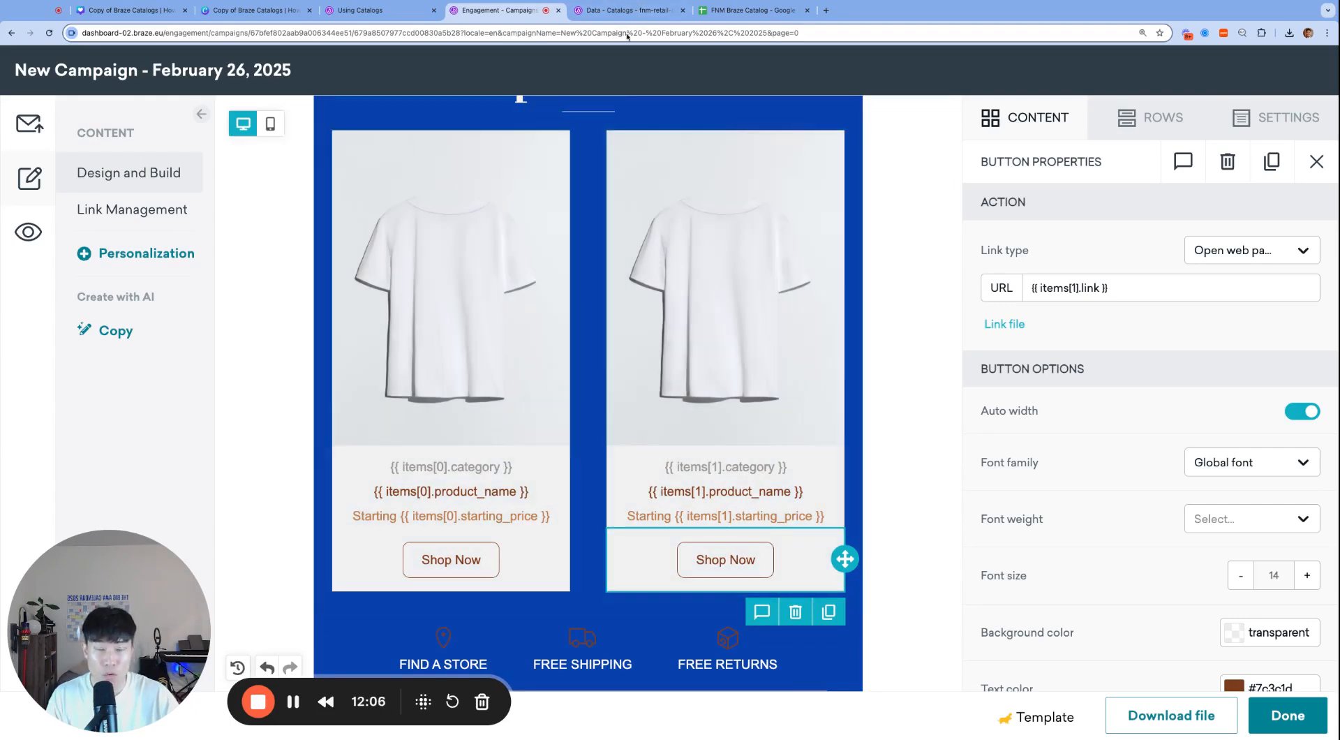
click(34, 237)
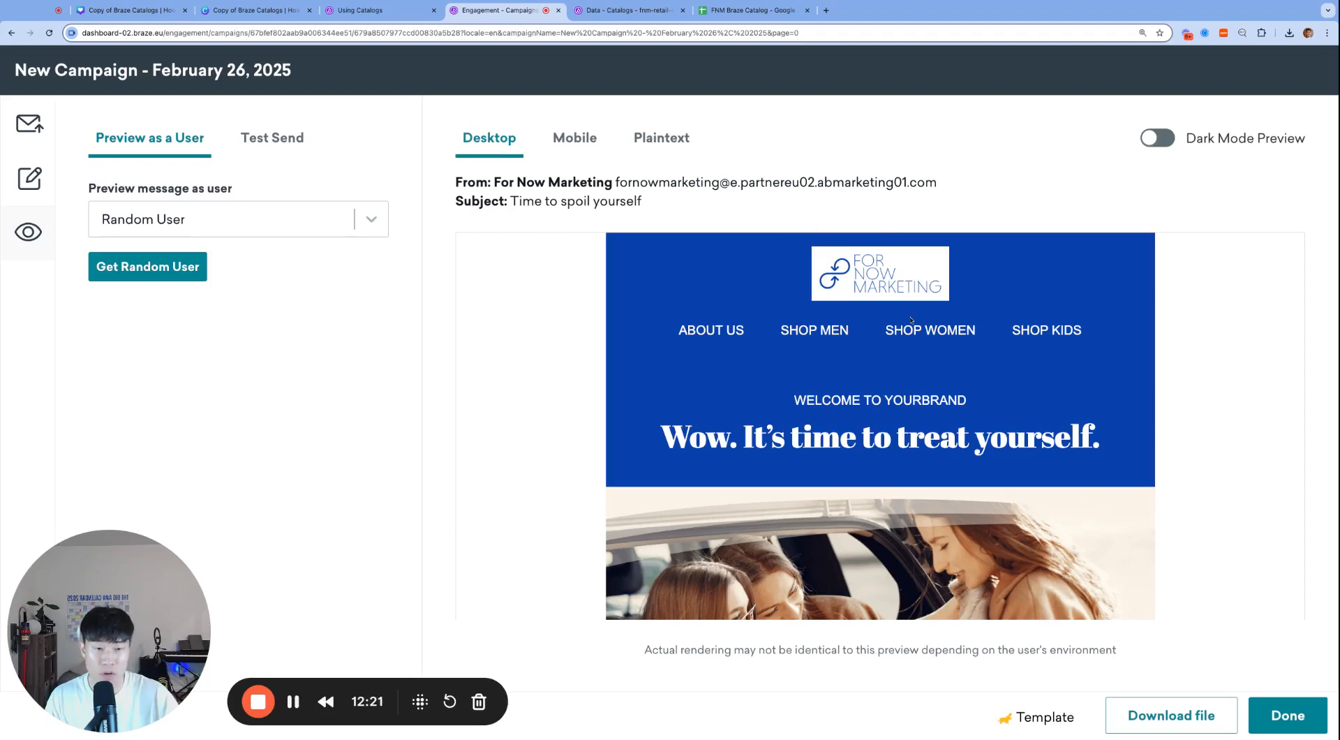
scroll(911, 320, down, 4)
scroll(911, 320, down, 10)
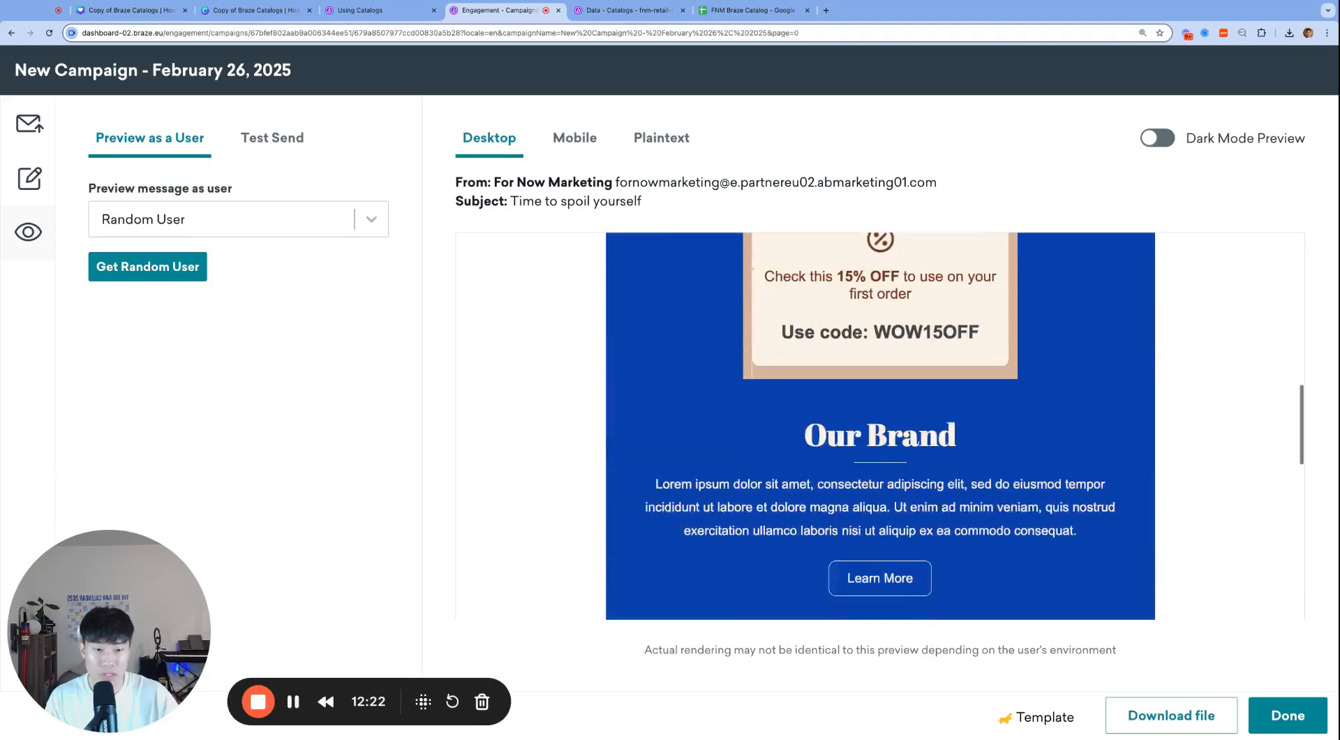
scroll(903, 396, down, 5)
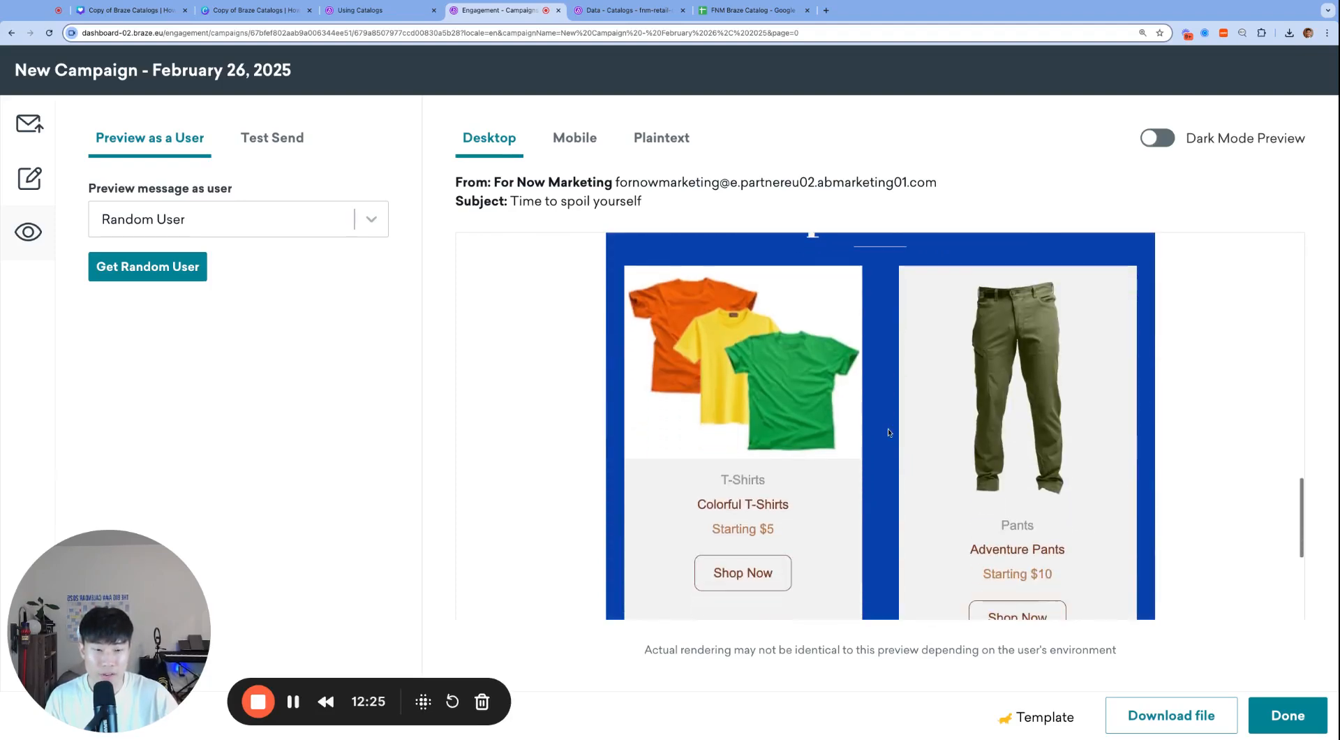
scroll(889, 433, down, 4)
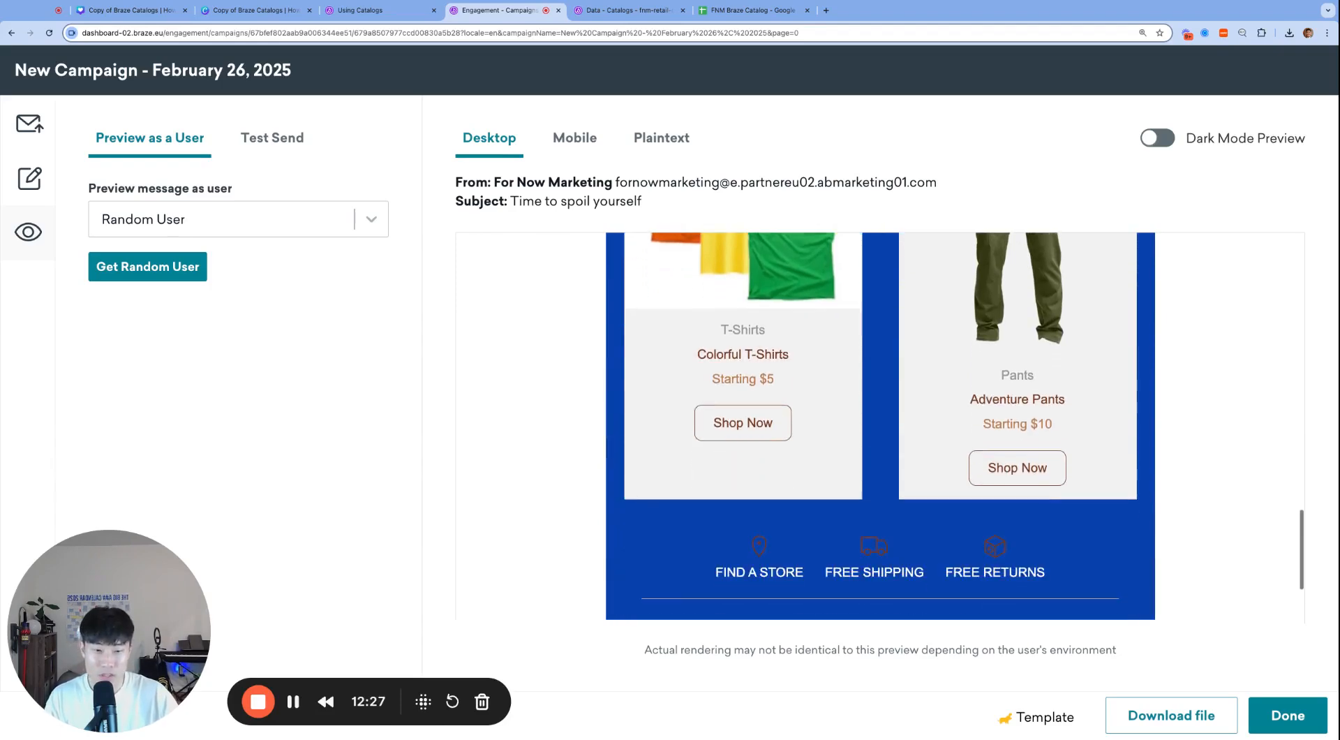
scroll(889, 433, up, 3)
key(ctrl+minus)
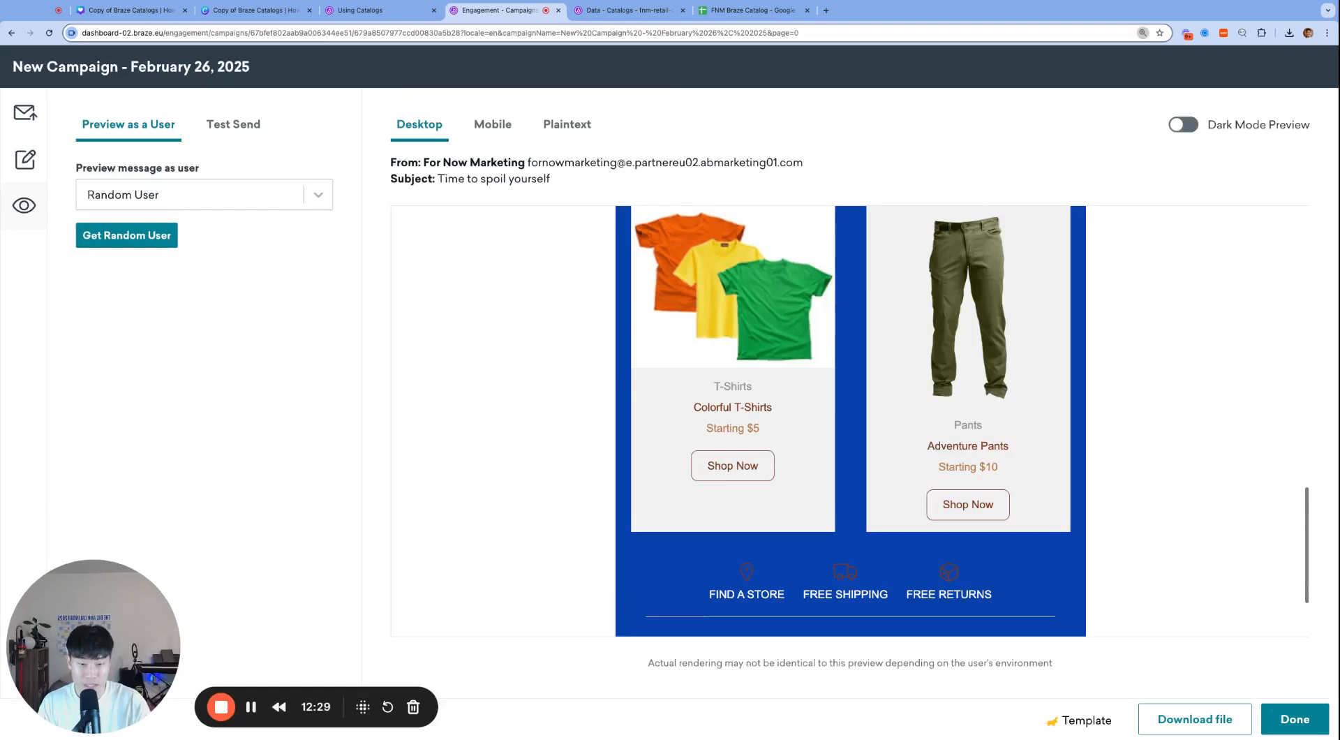
scroll(846, 406, up, 1)
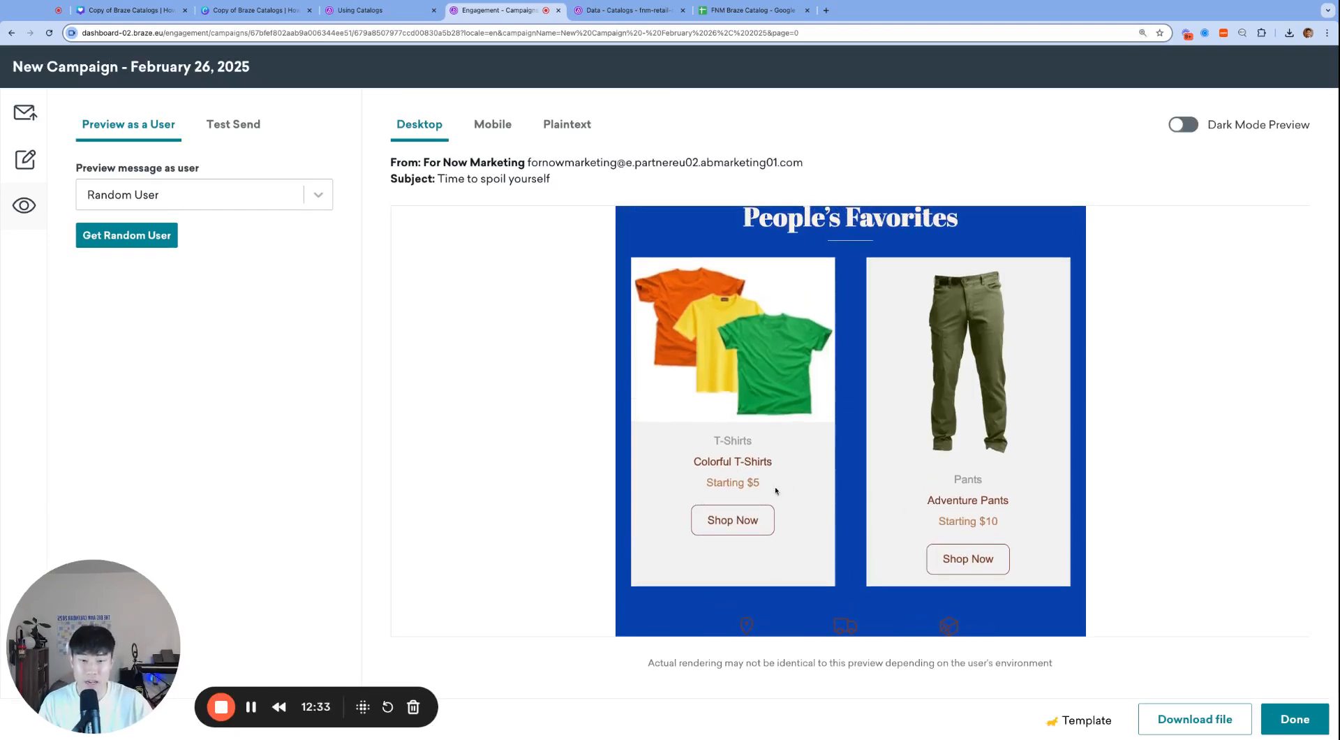
scroll(704, 428, up, 1)
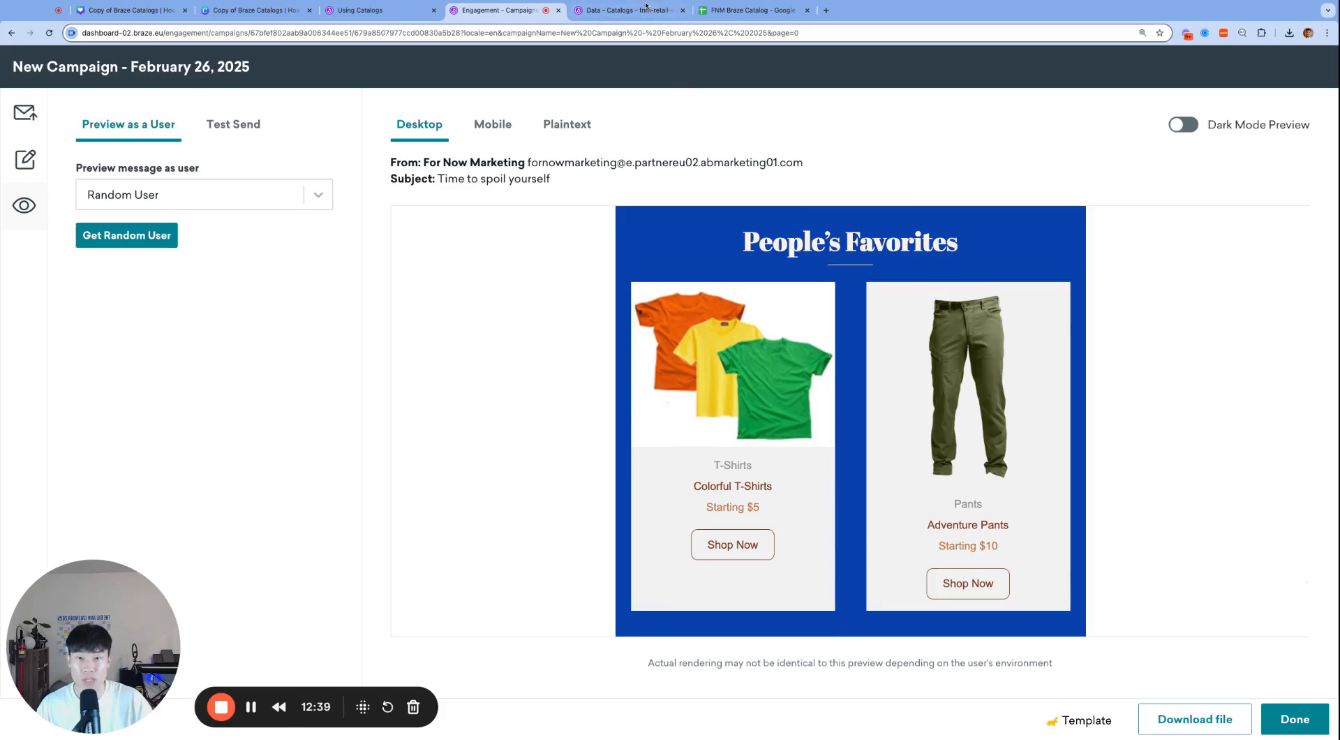
- Check the fnm-retail-catalog rows and compare them with the two previewed product cards
click(625, 9)
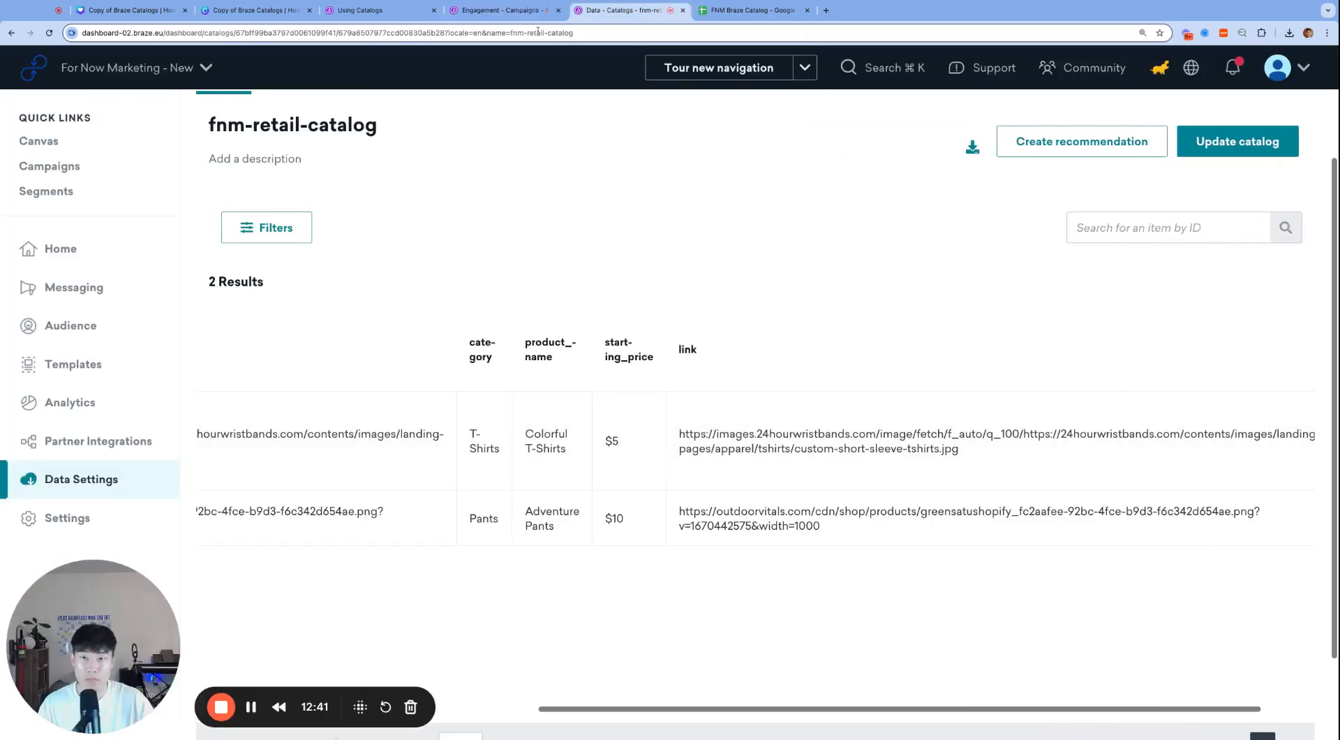
click(499, 10)
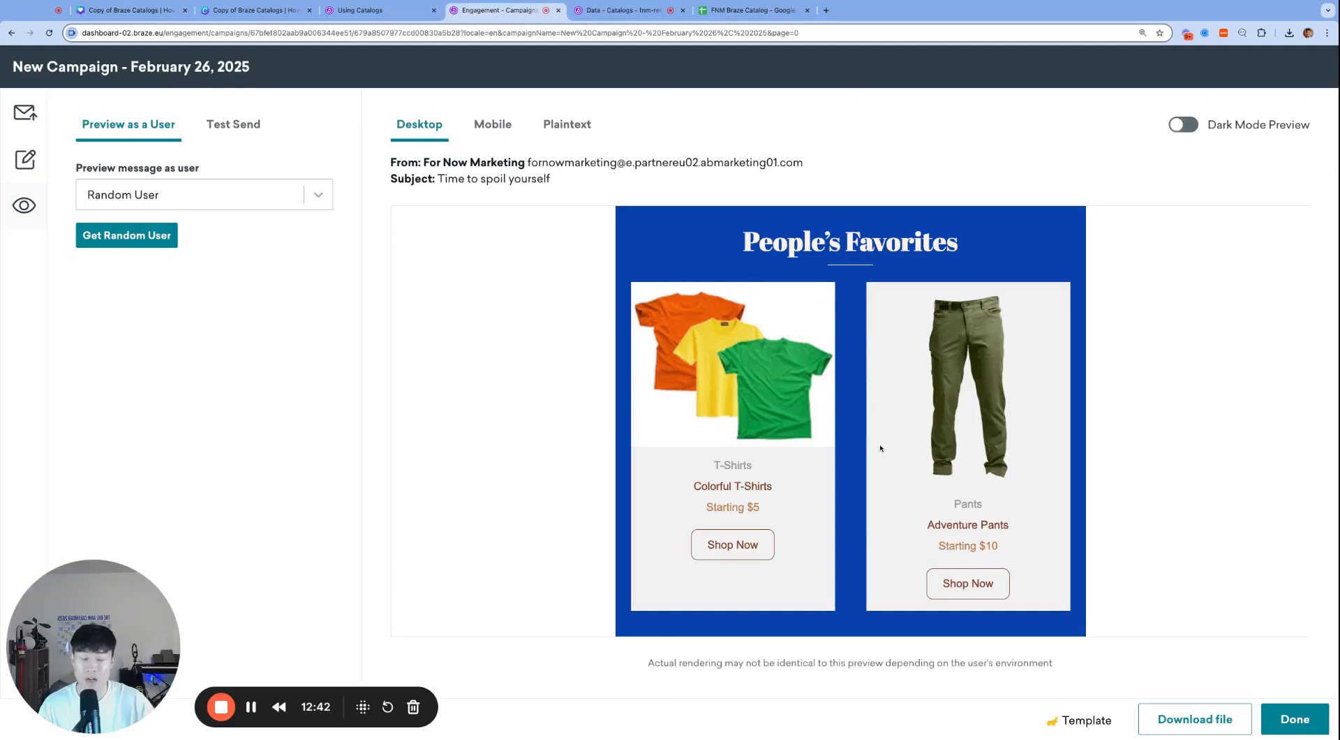
scroll(880, 448, down, 5)
scroll(880, 448, up, 3)
scroll(880, 449, up, 3)
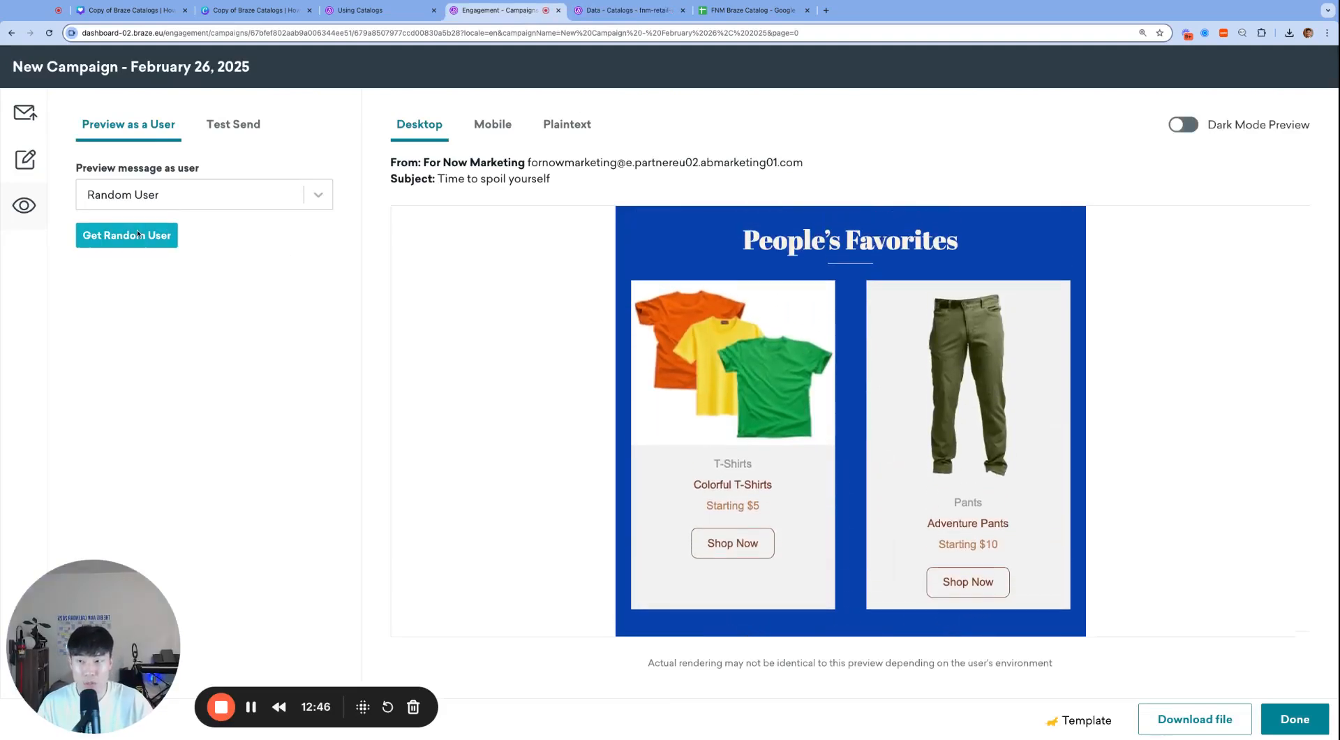
- Return to the email design and review the catalog_items Liquid line above the logo alongside the product cards' indexed snippets
click(27, 162)
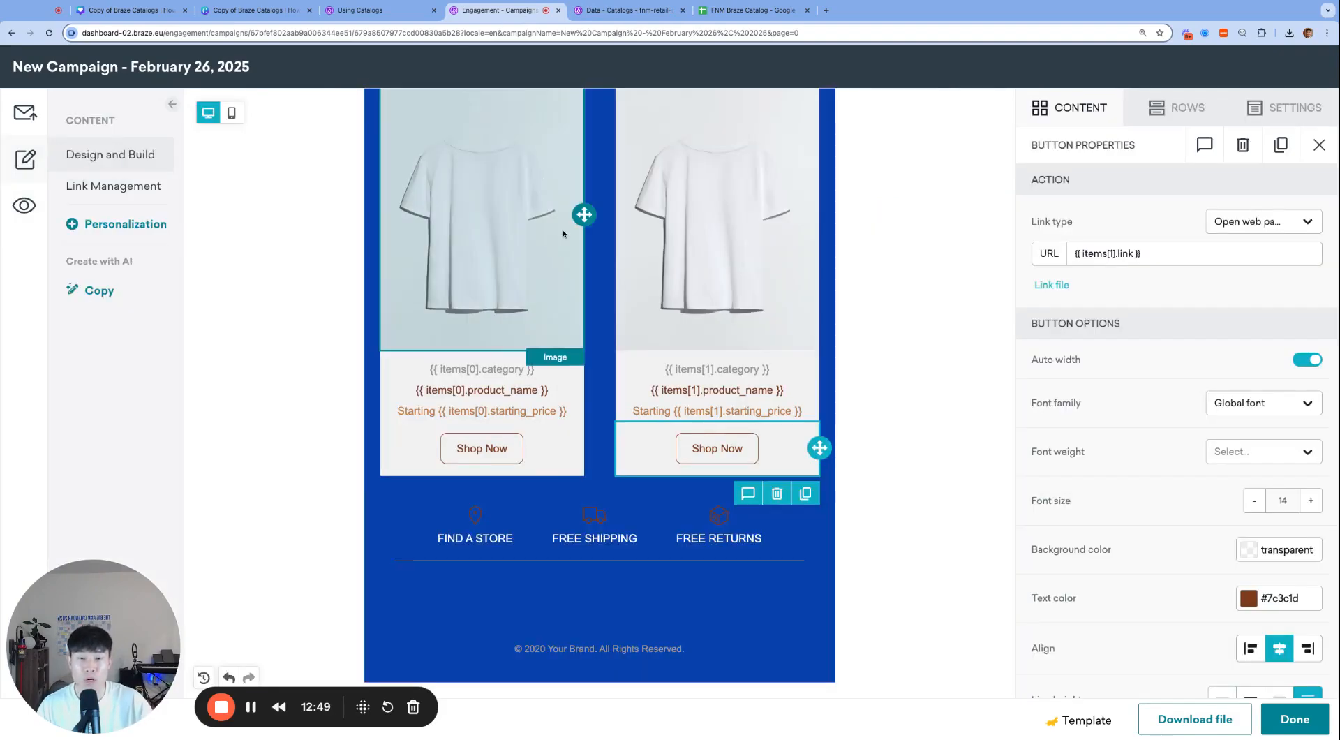
scroll(568, 268, up, 2)
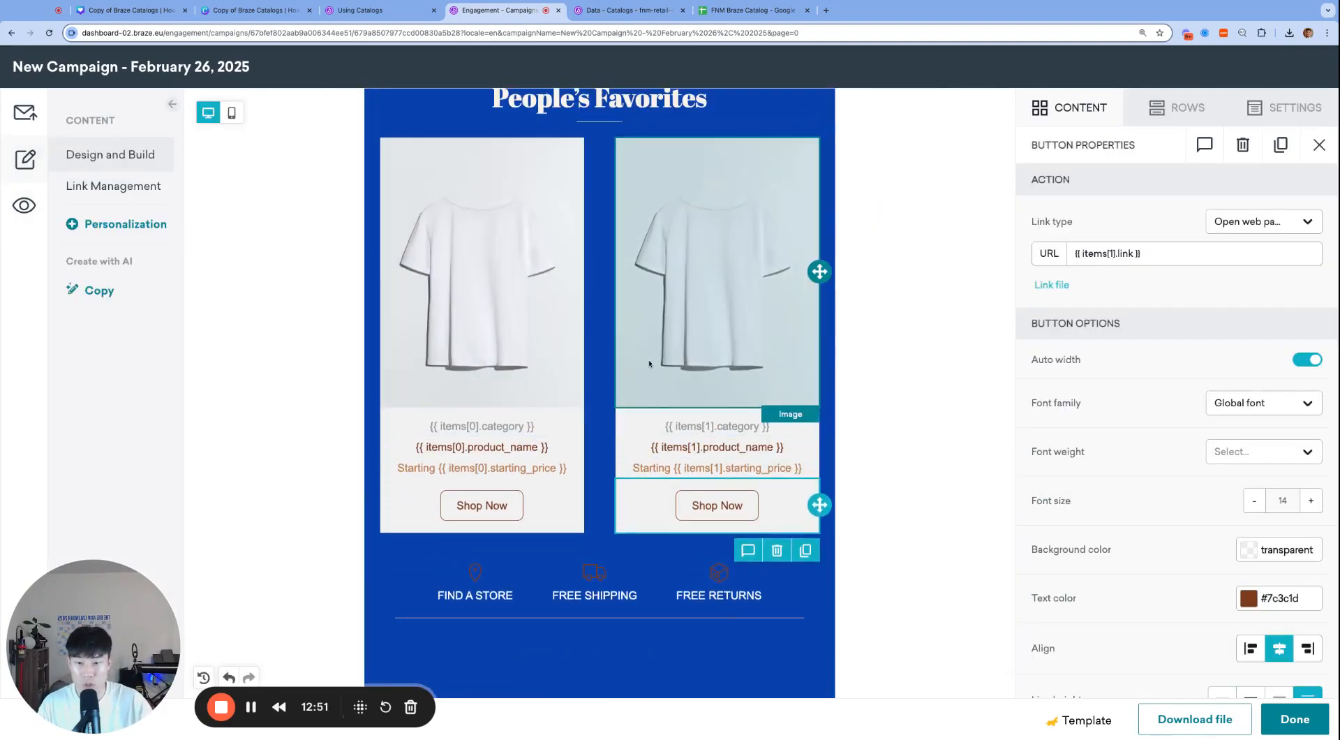
scroll(588, 321, up, 10)
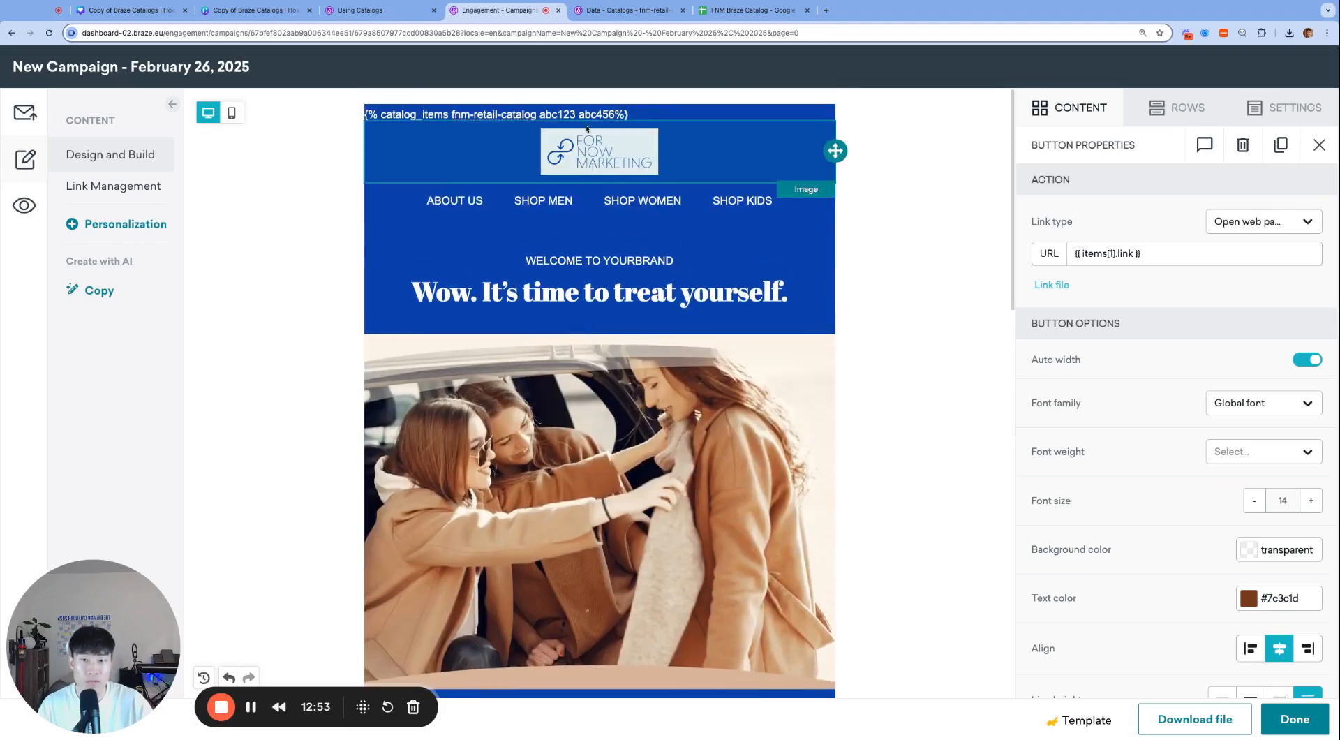
click(562, 115)
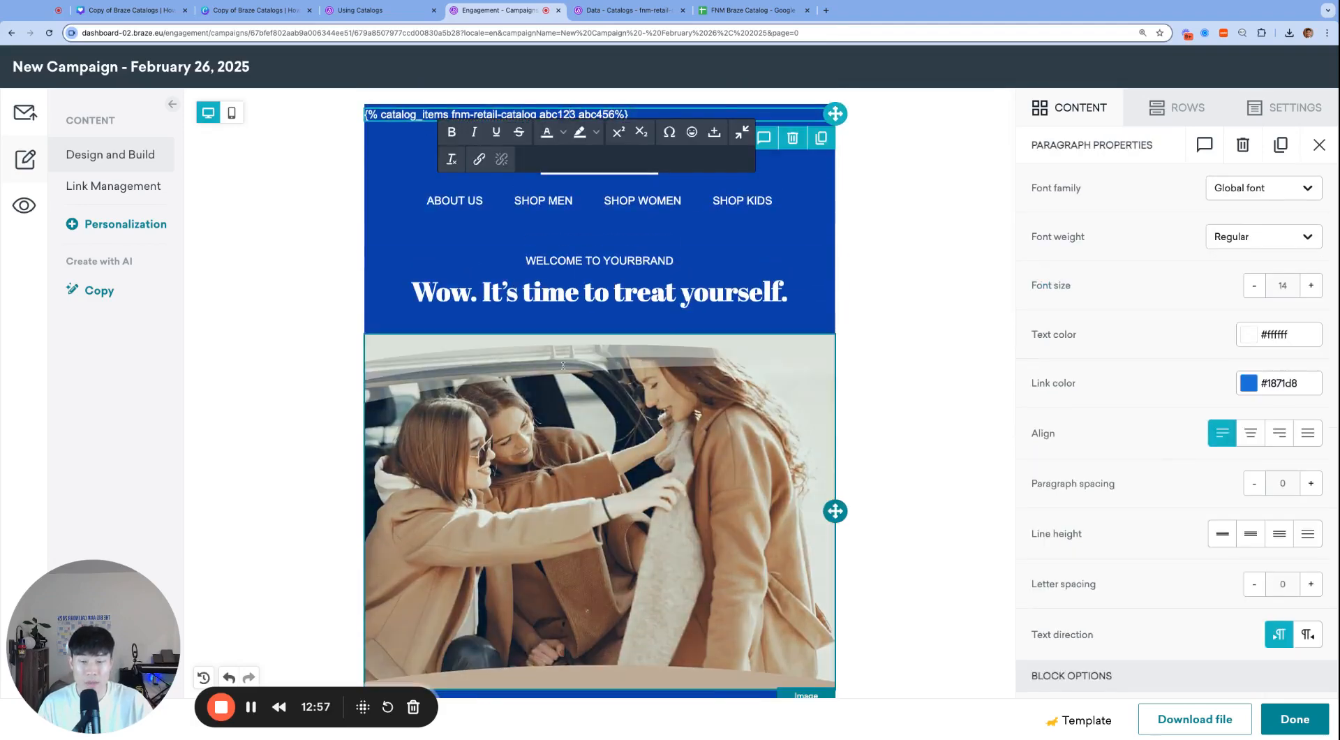
scroll(516, 257, down, 10)
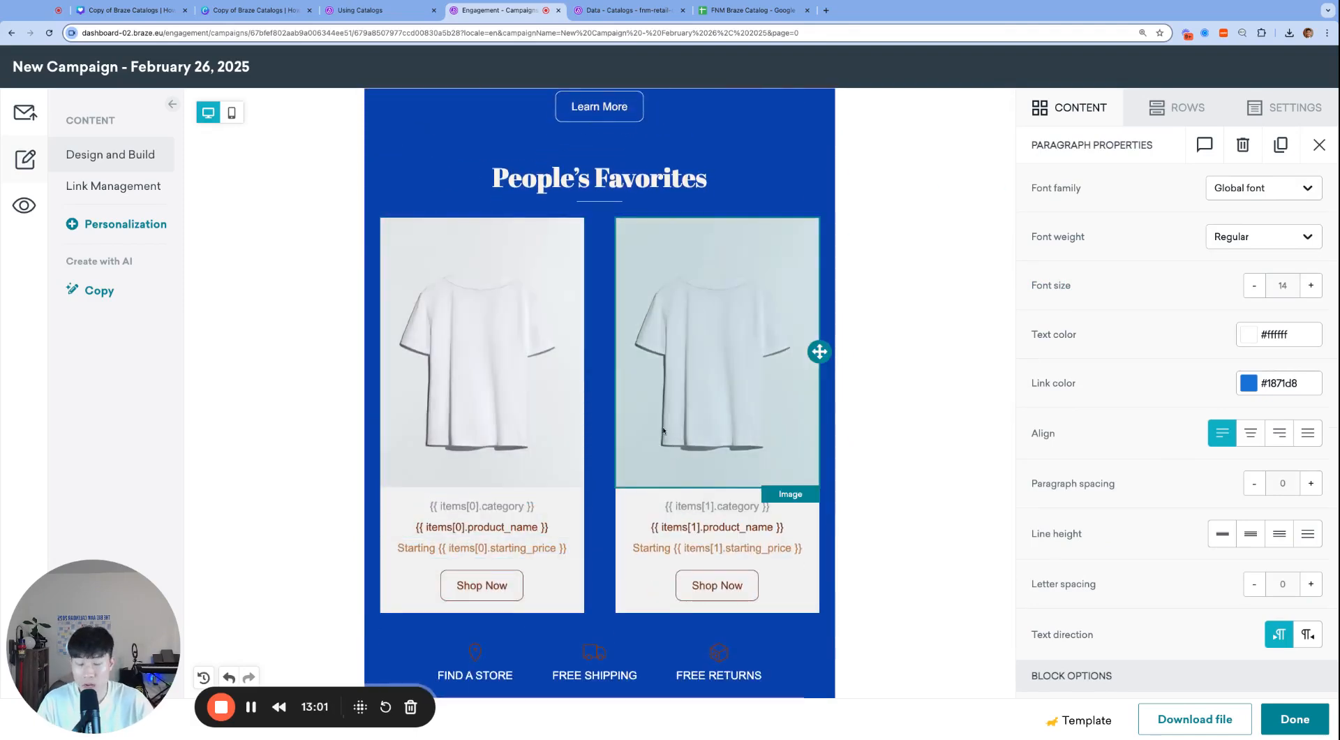
scroll(663, 430, up, 6)
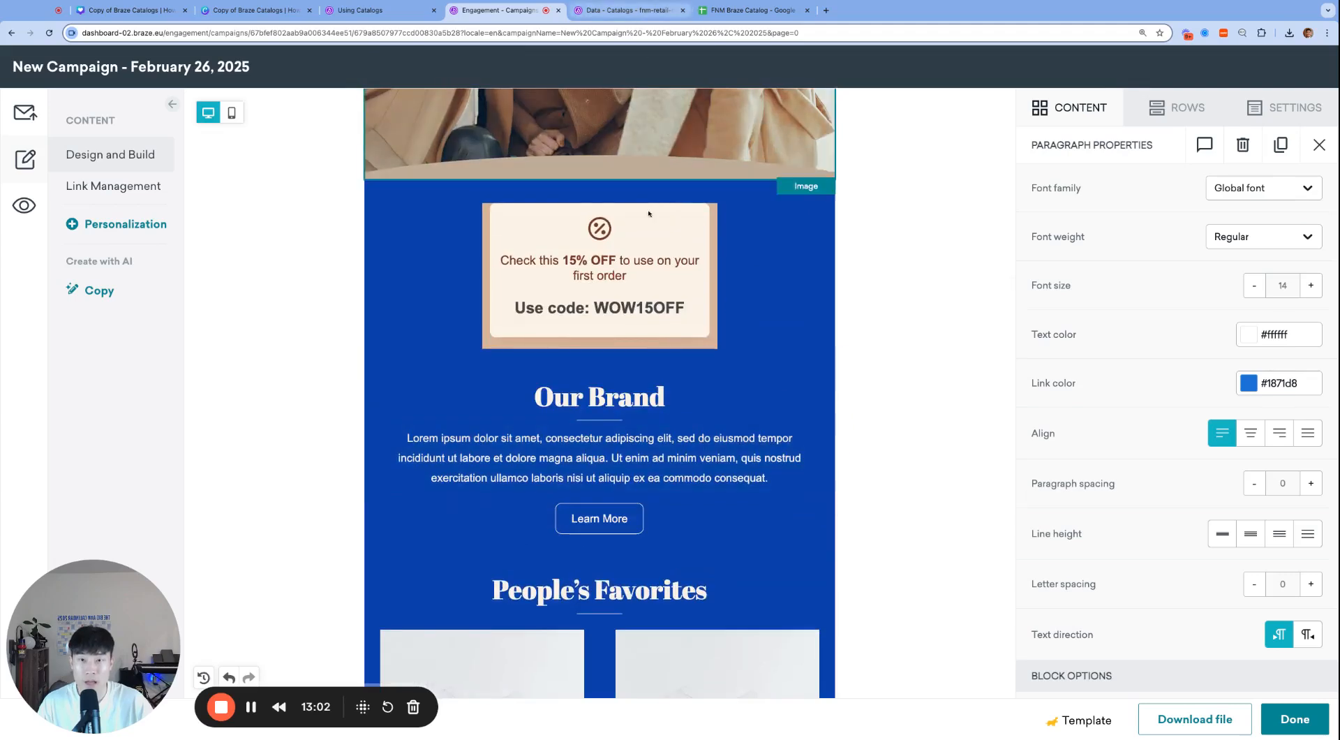
scroll(650, 212, up, 7)
- Look at the fnm-retail-catalog columns again and match them to the snippets in the email's People's Favorites section
click(620, 10)
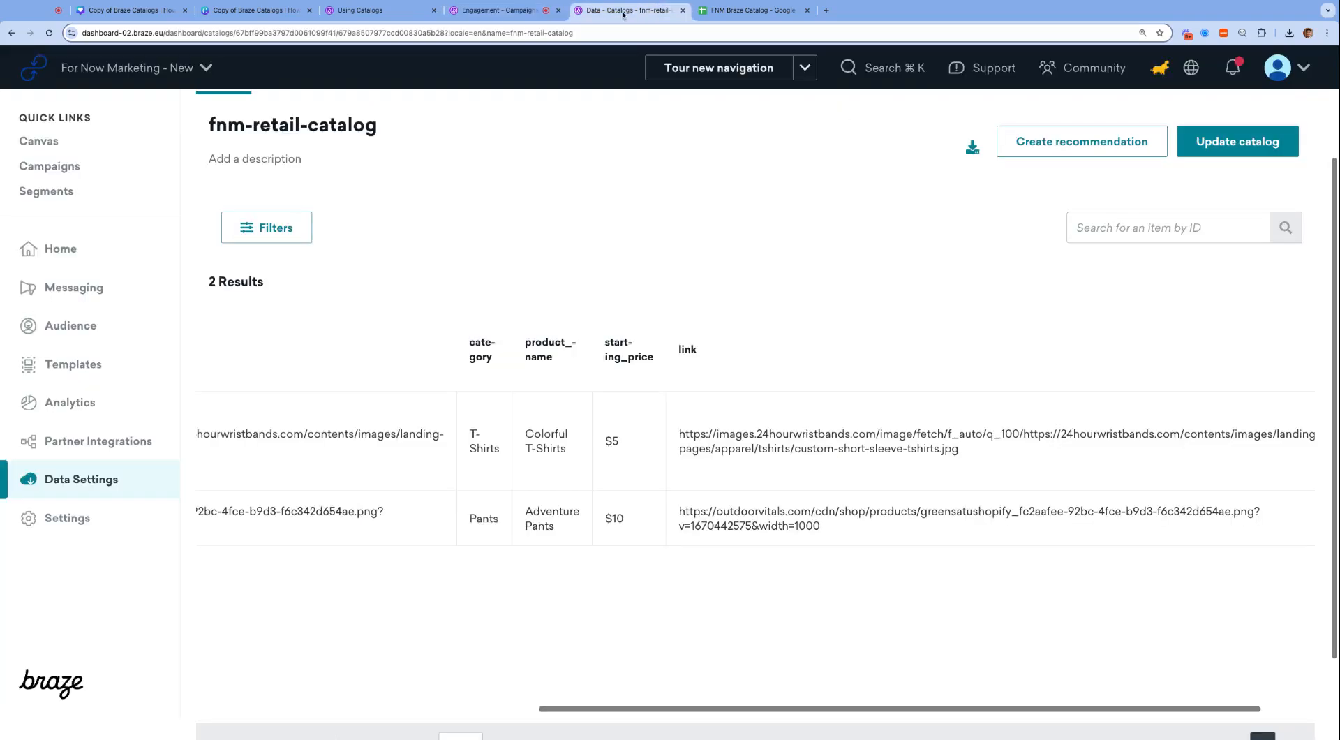
click(530, 10)
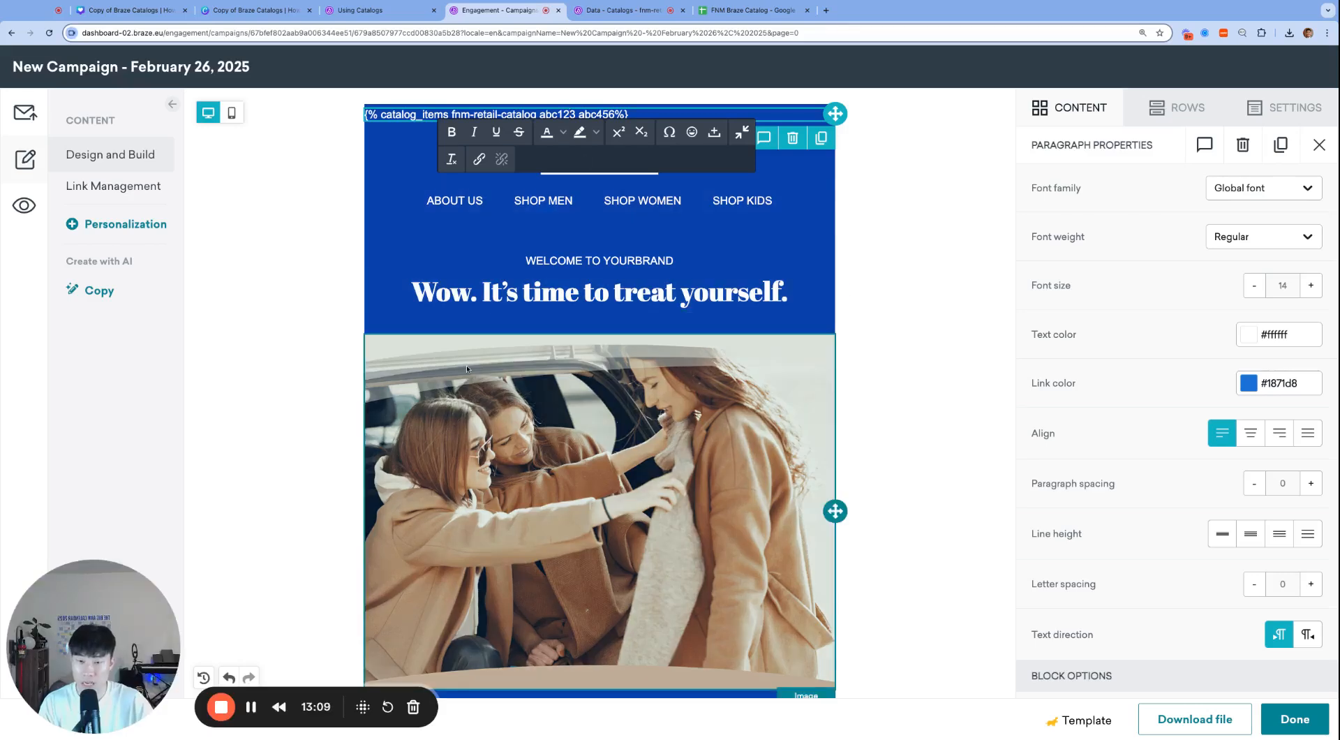
scroll(617, 445, down, 10)
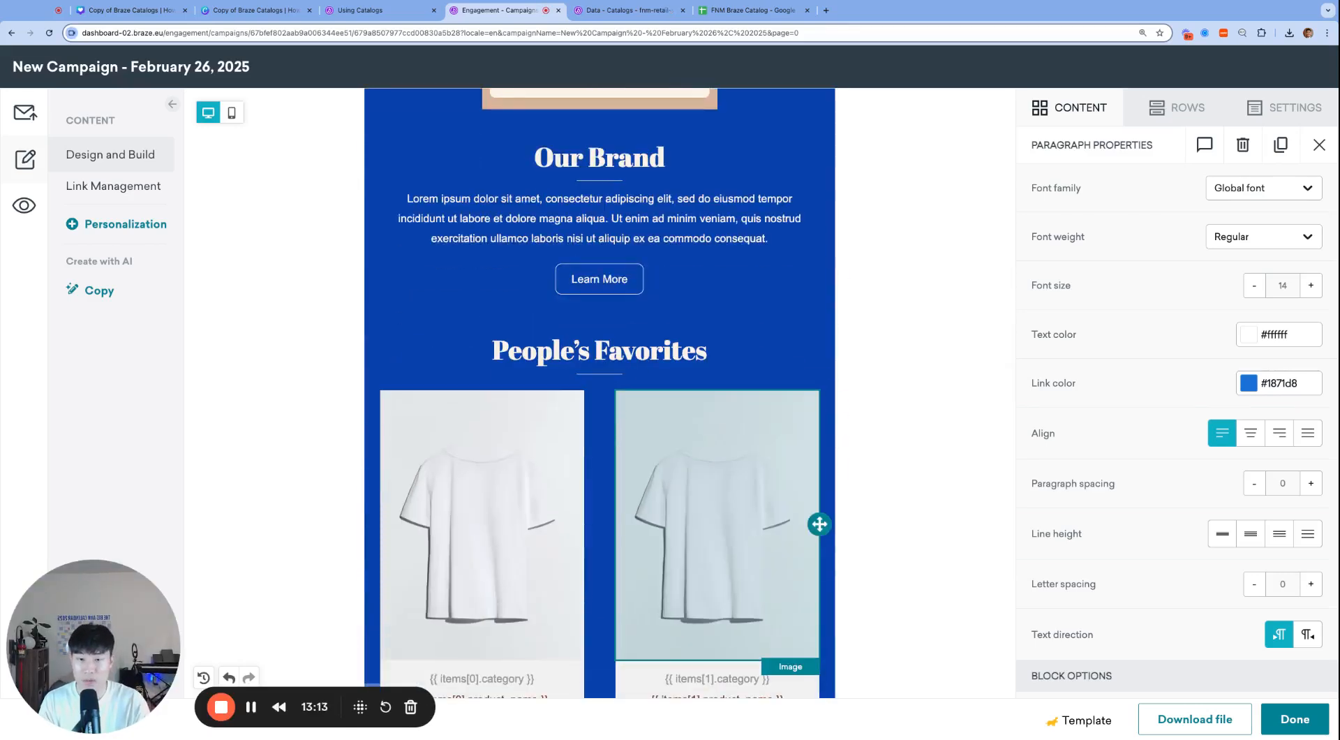
key(ctrl+minus)
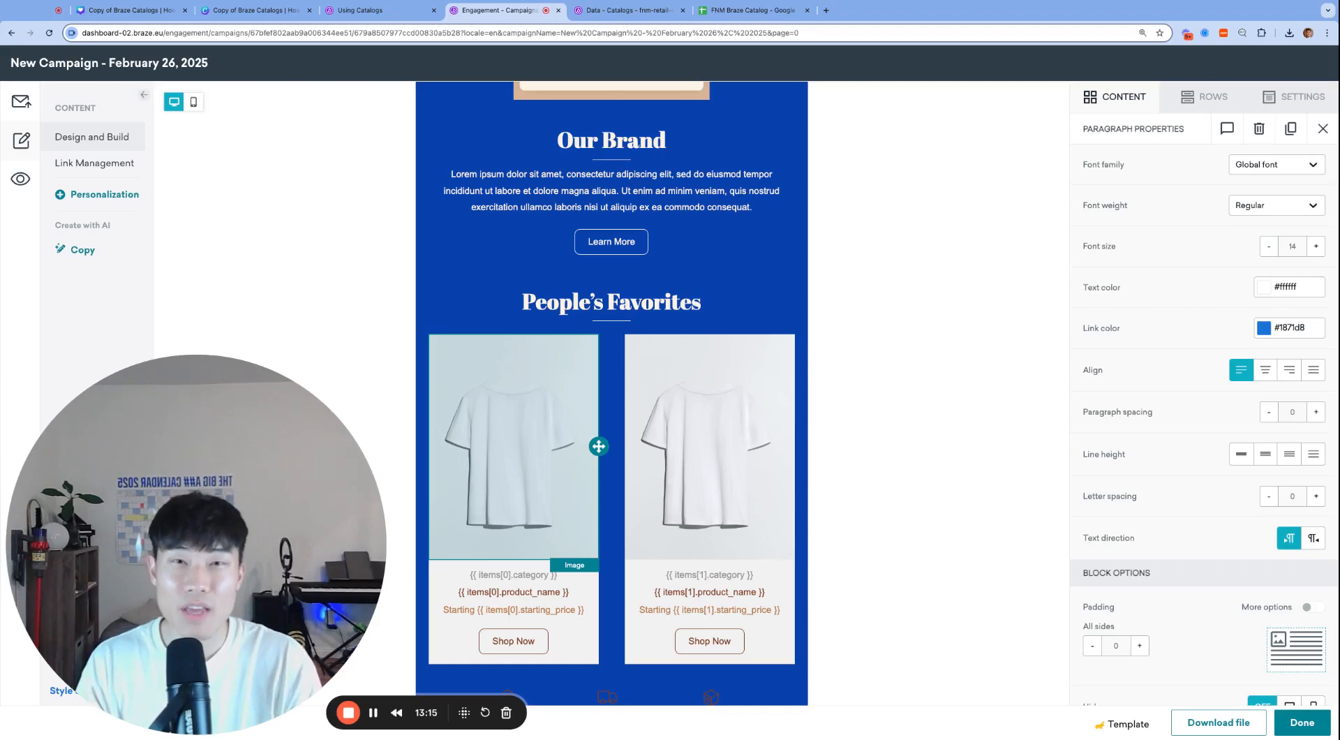